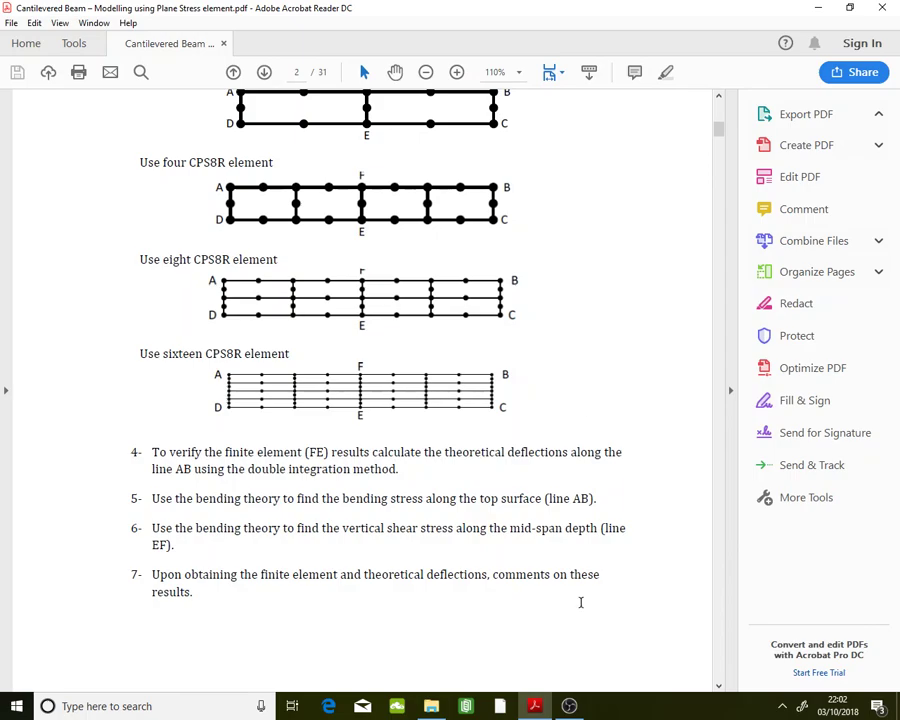
Step: Launch Abaqus CAE and create a new model database with a Standard/Explicit model
{"action": "key", "text": "super"}
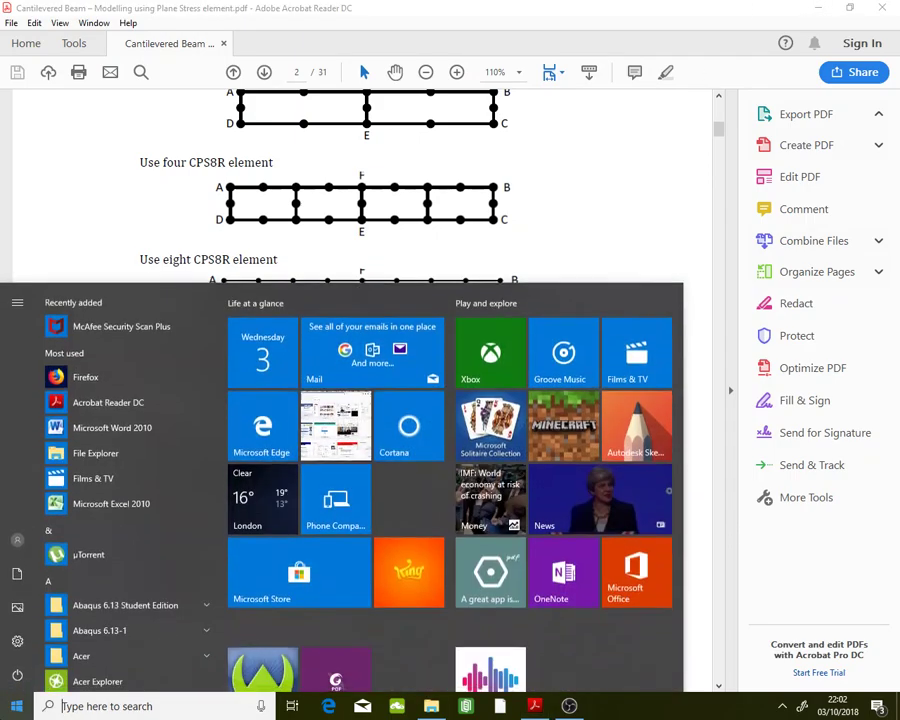
{"action": "type", "text": "aba"}
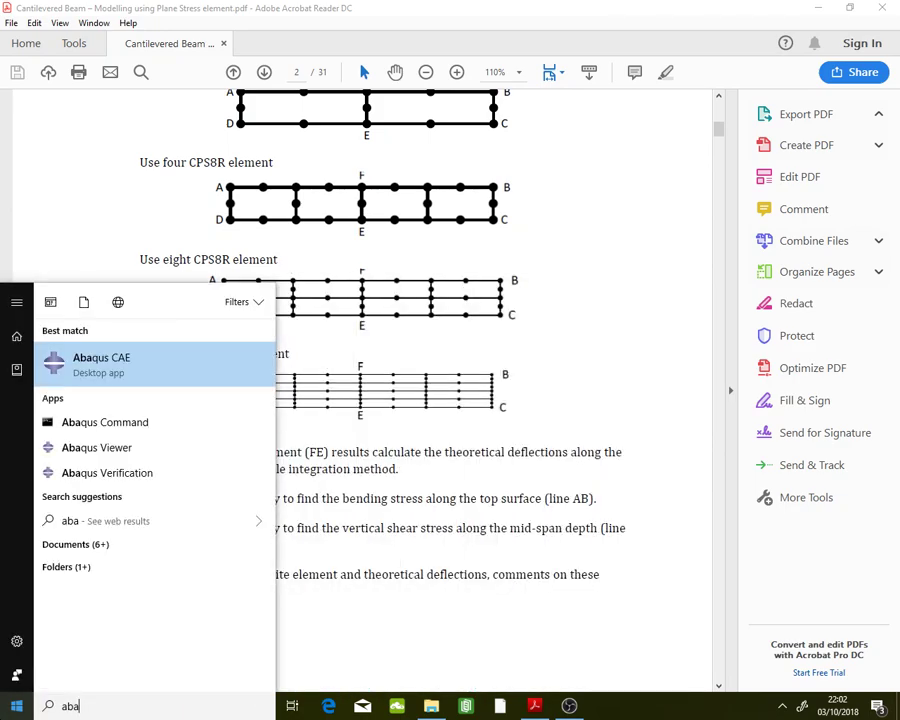
{"action": "left_click", "coordinate": [116, 368]}
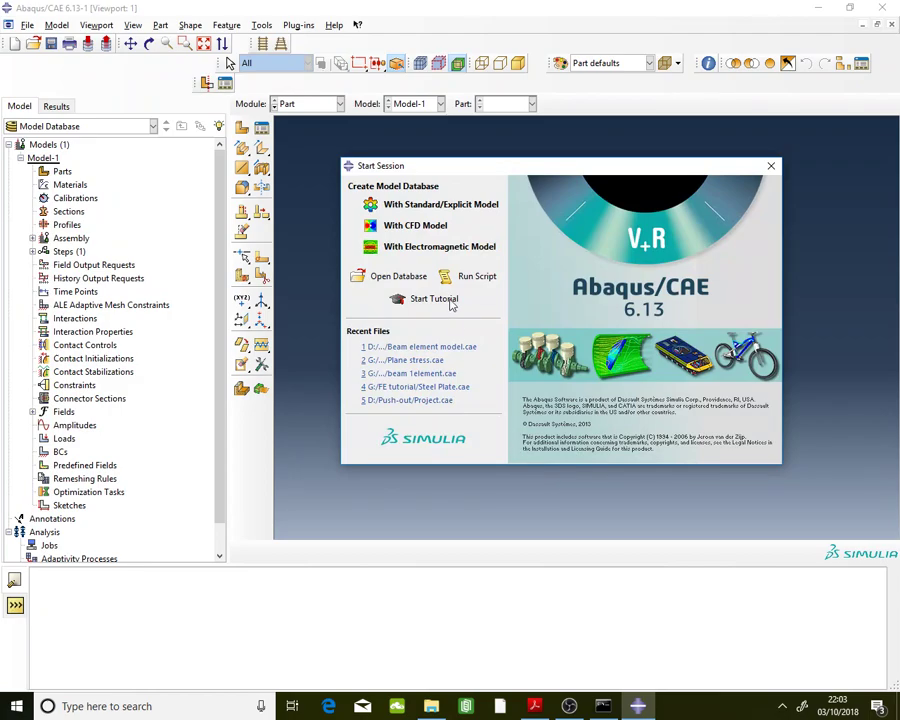
{"action": "left_click", "coordinate": [451, 208]}
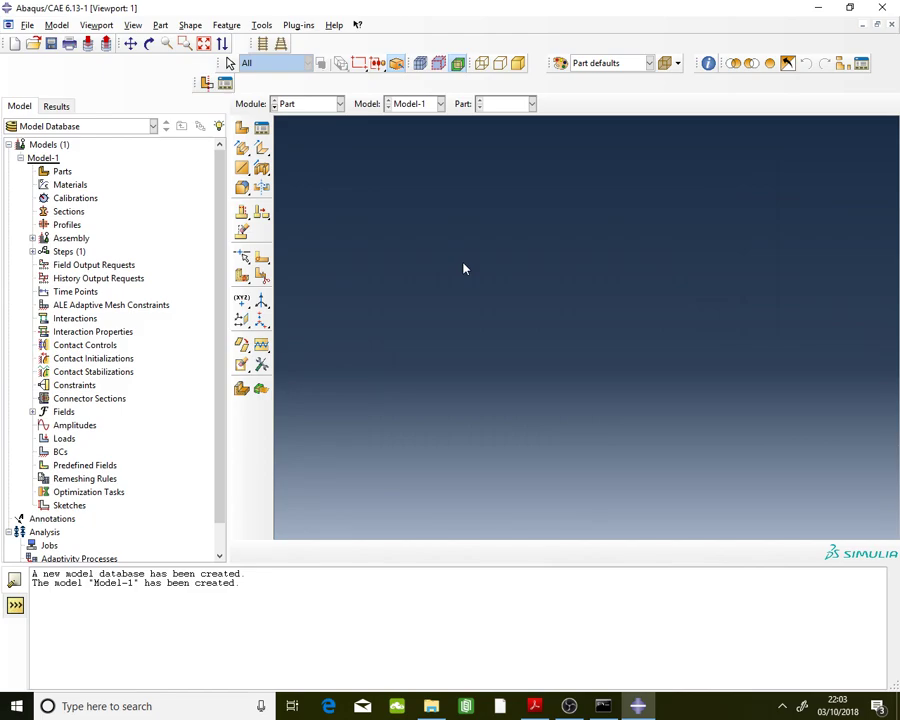
Step: Switch to File Explorer and locate the Abaqus folder on the DATA (D:) drive
{"action": "left_click", "coordinate": [430, 706]}
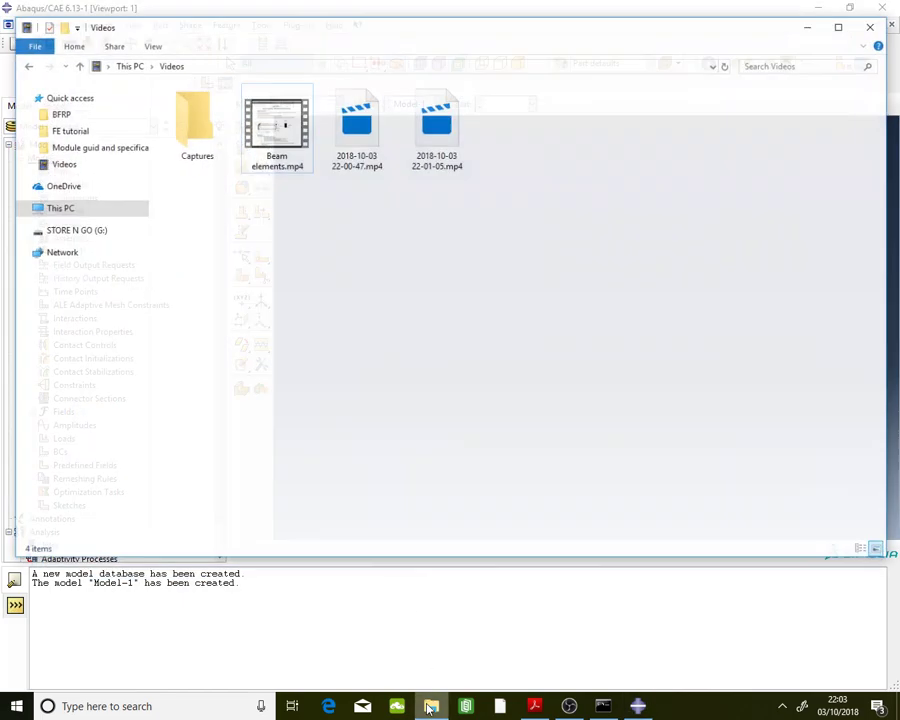
{"action": "left_click", "coordinate": [100, 220]}
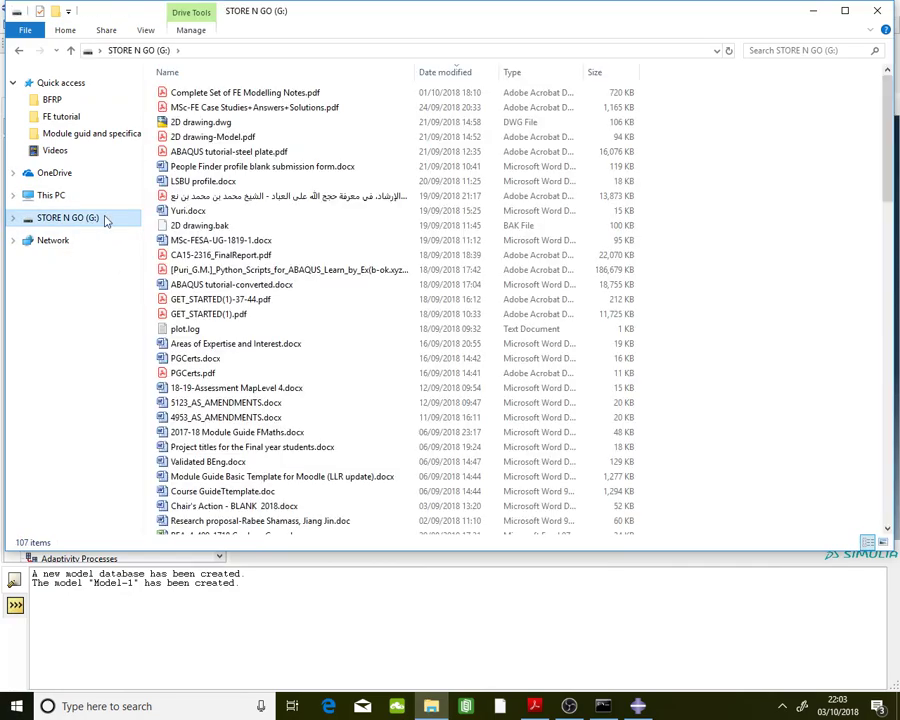
{"action": "left_click", "coordinate": [54, 196]}
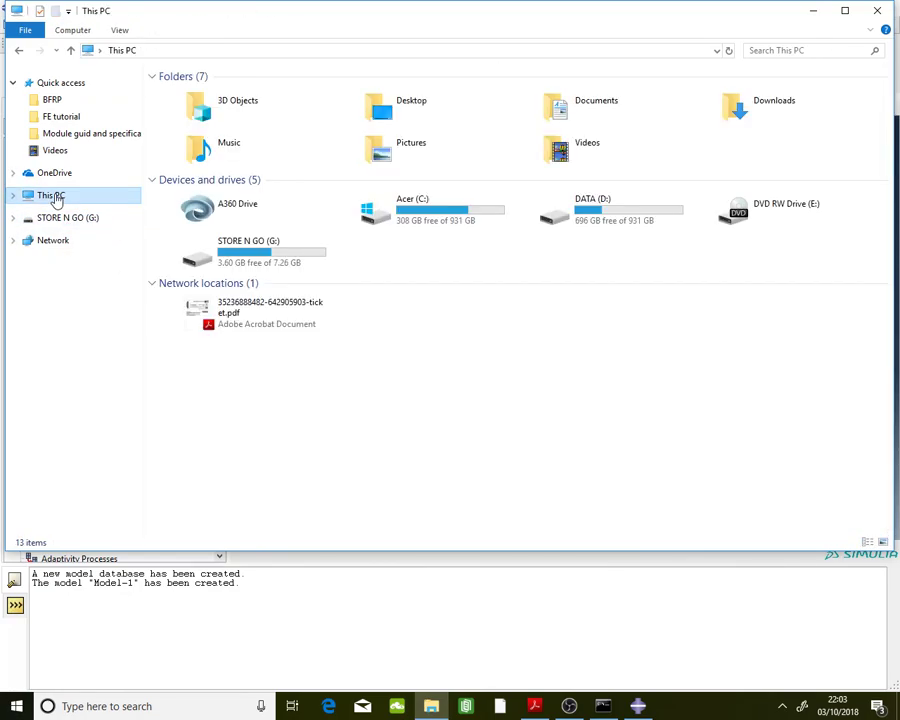
{"action": "left_click", "coordinate": [456, 213]}
{"action": "double_click", "coordinate": [456, 213]}
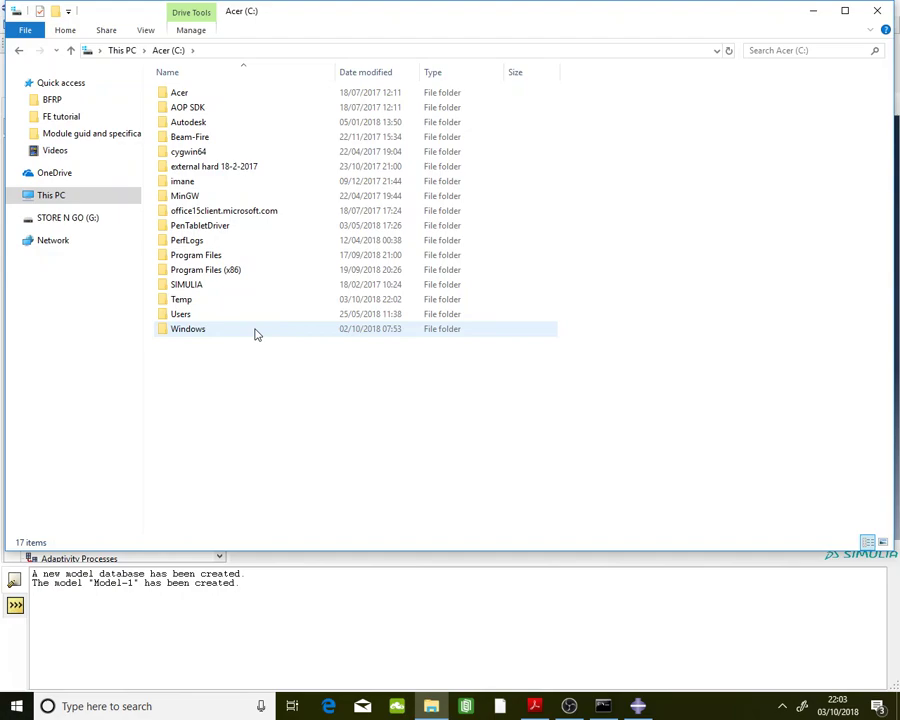
{"action": "left_click", "coordinate": [80, 197]}
{"action": "double_click", "coordinate": [617, 220]}
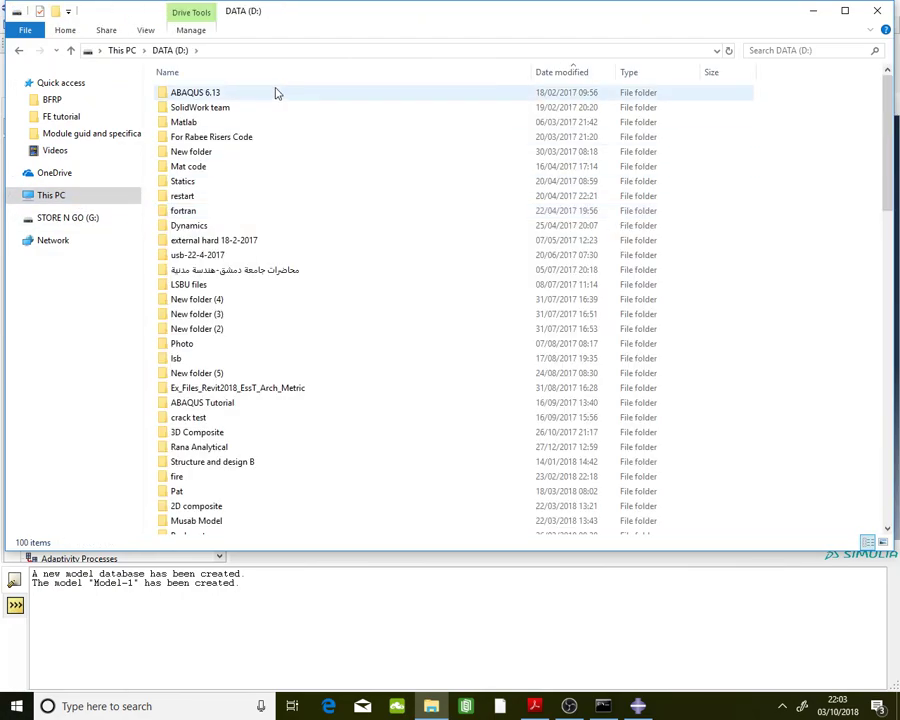
{"action": "scroll", "coordinate": [295, 425], "scroll_direction": "down", "scroll_amount": 2}
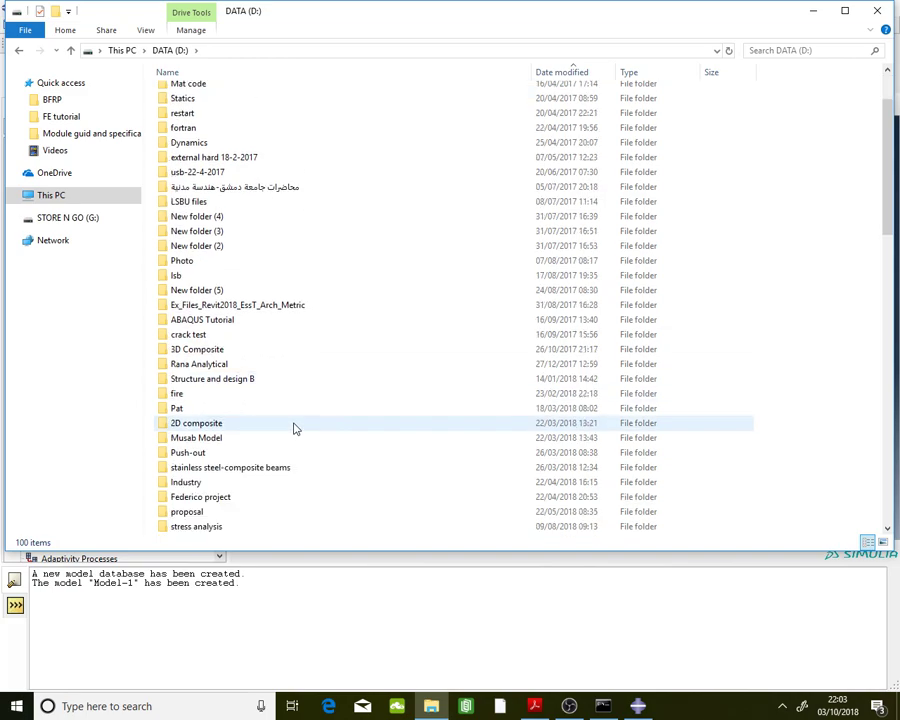
{"action": "scroll", "coordinate": [295, 428], "scroll_direction": "down", "scroll_amount": 7}
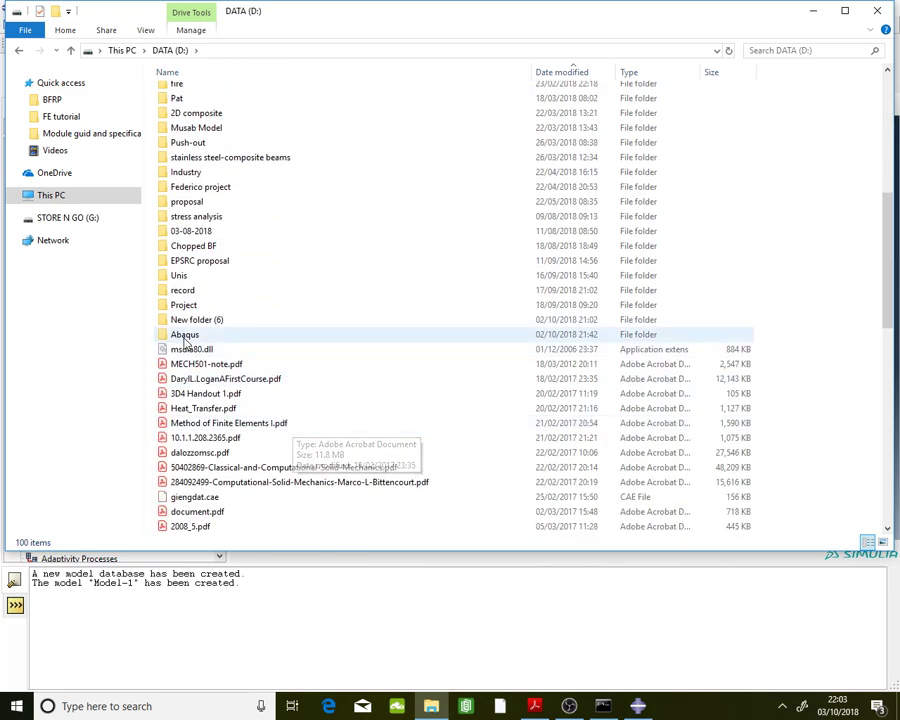
{"action": "left_click", "coordinate": [262, 337]}
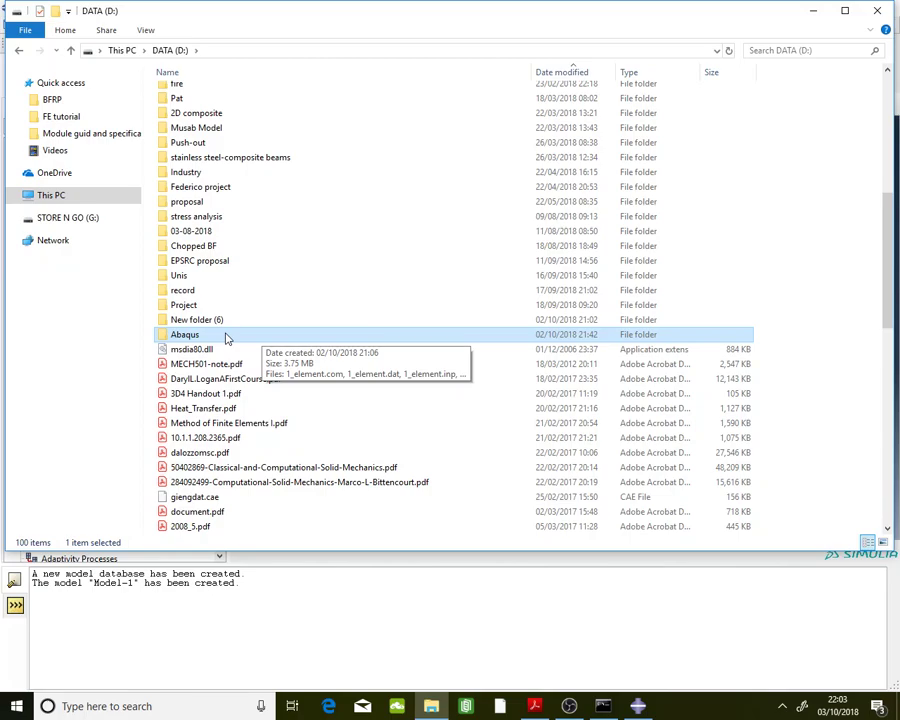
{"action": "left_click", "coordinate": [813, 10]}
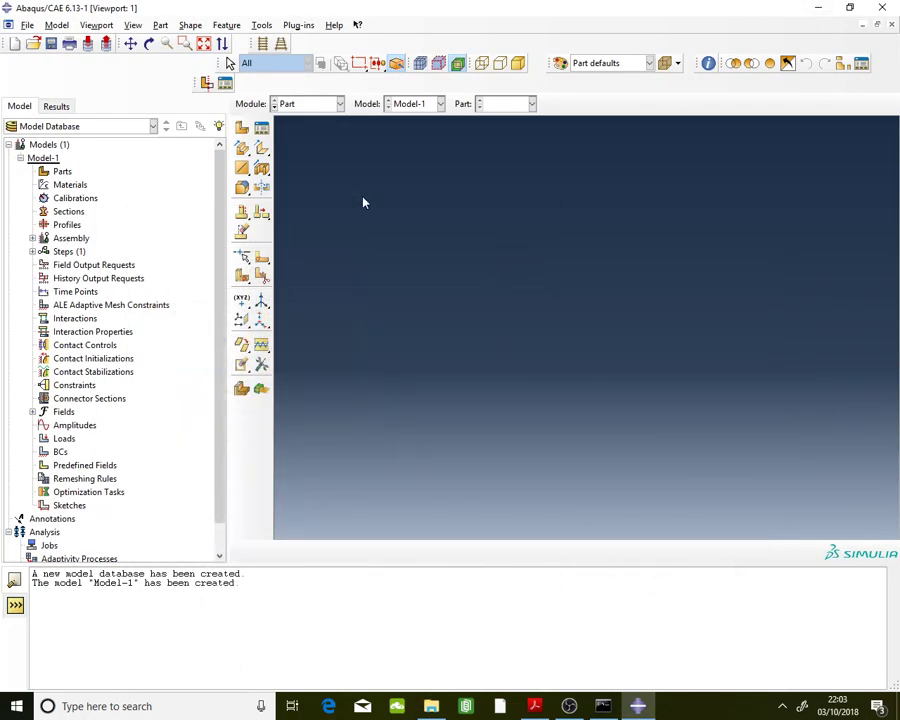
Step: Set the work directory to the Abaqus folder on the D: drive
{"action": "left_click", "coordinate": [30, 25]}
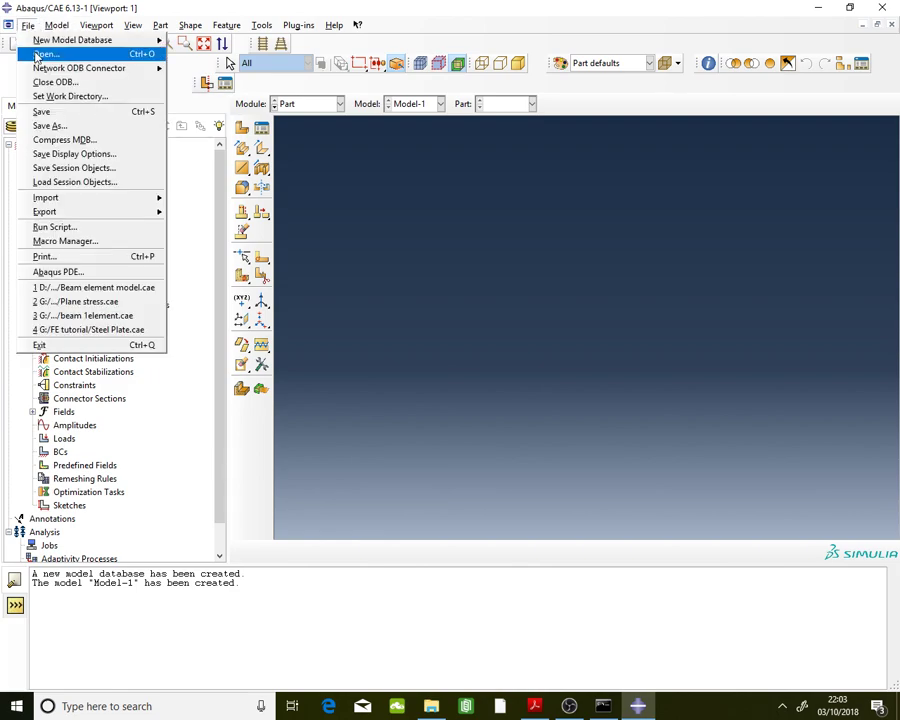
{"action": "left_click", "coordinate": [48, 97]}
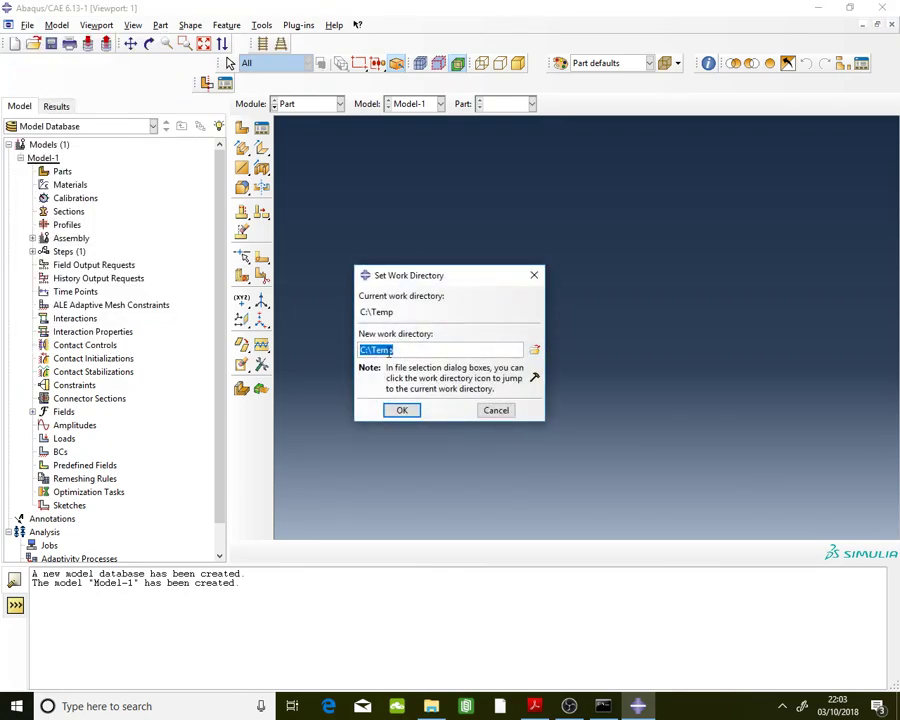
{"action": "left_click", "coordinate": [534, 353]}
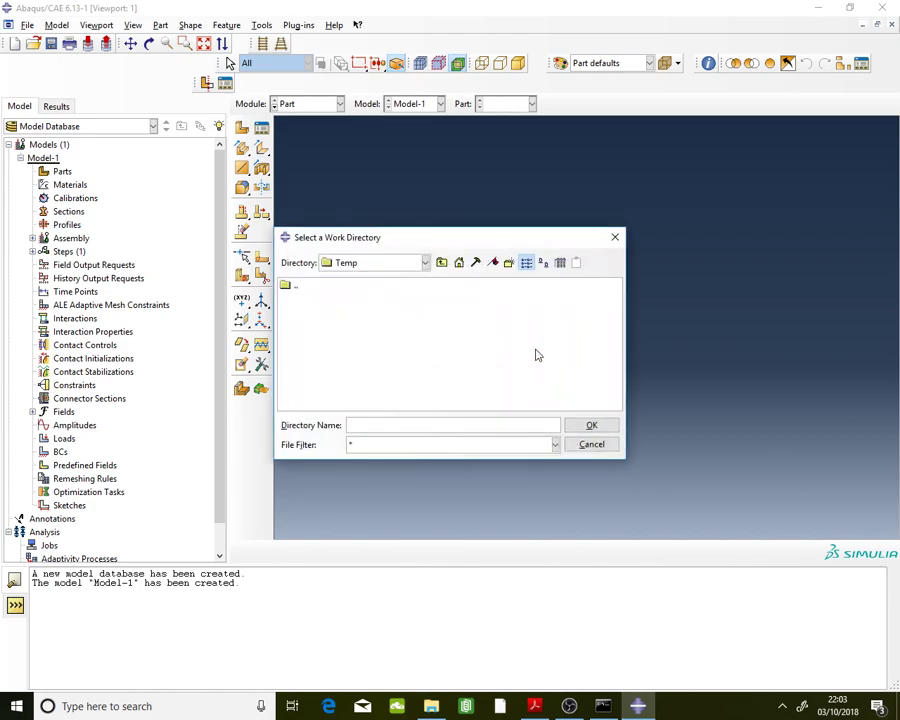
{"action": "left_click", "coordinate": [408, 266]}
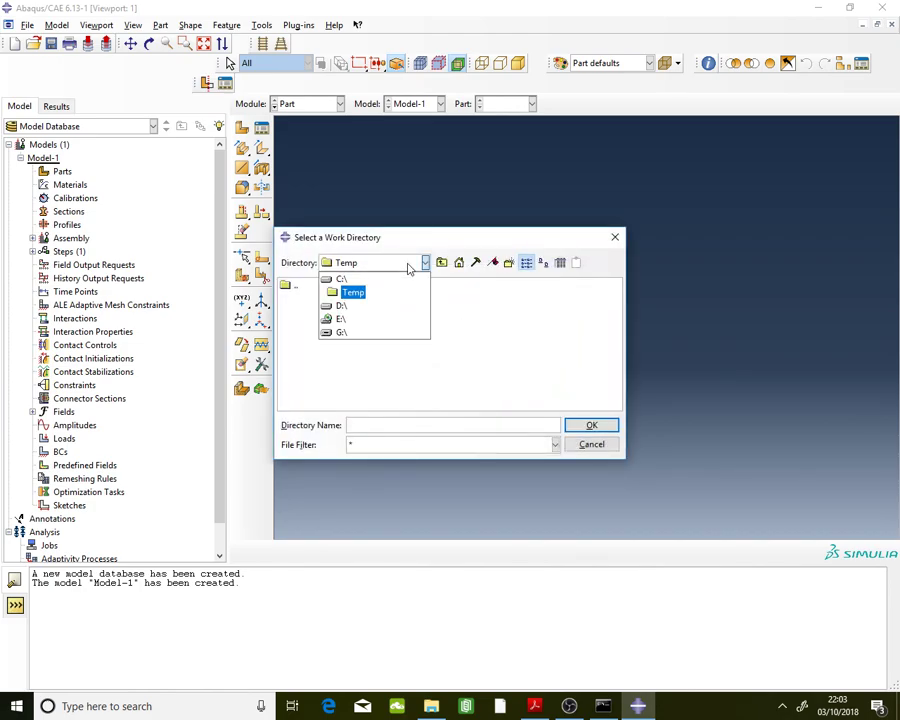
{"action": "left_click", "coordinate": [358, 308]}
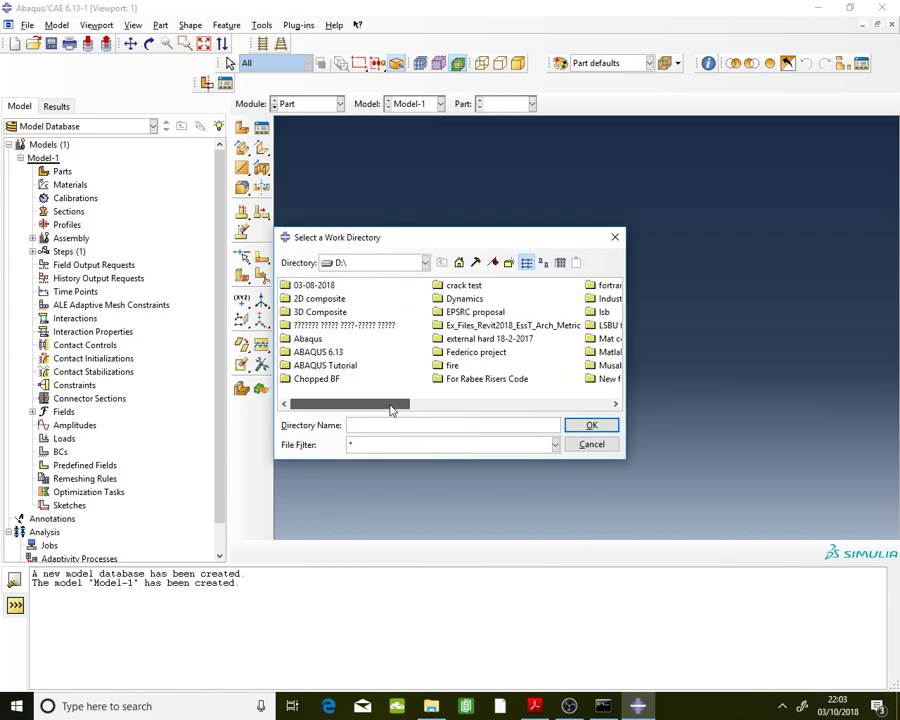
{"action": "left_click", "coordinate": [308, 338]}
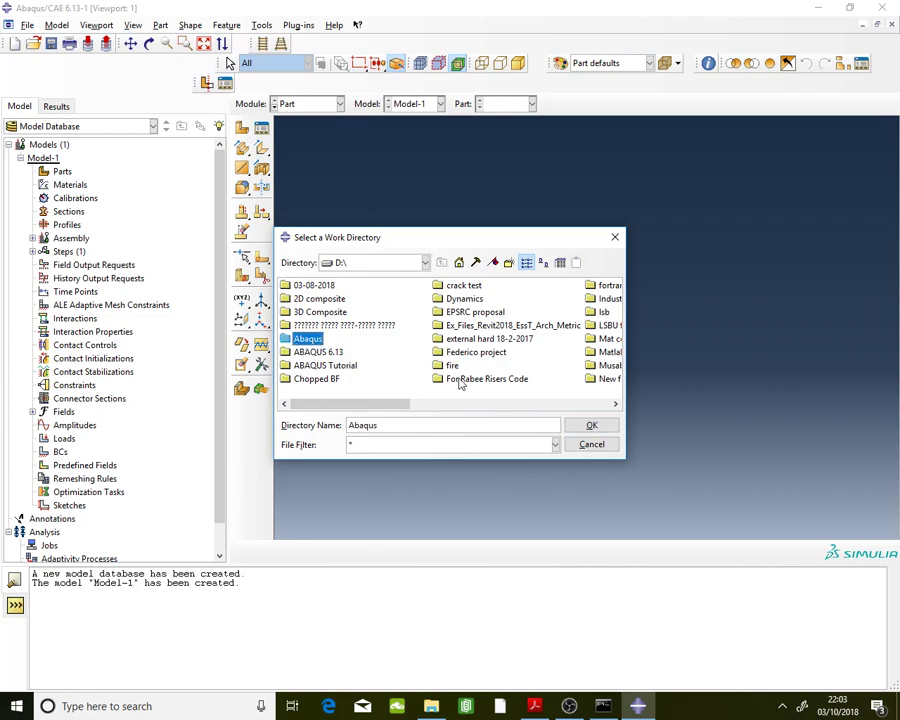
{"action": "left_click", "coordinate": [592, 426]}
{"action": "left_click", "coordinate": [403, 411]}
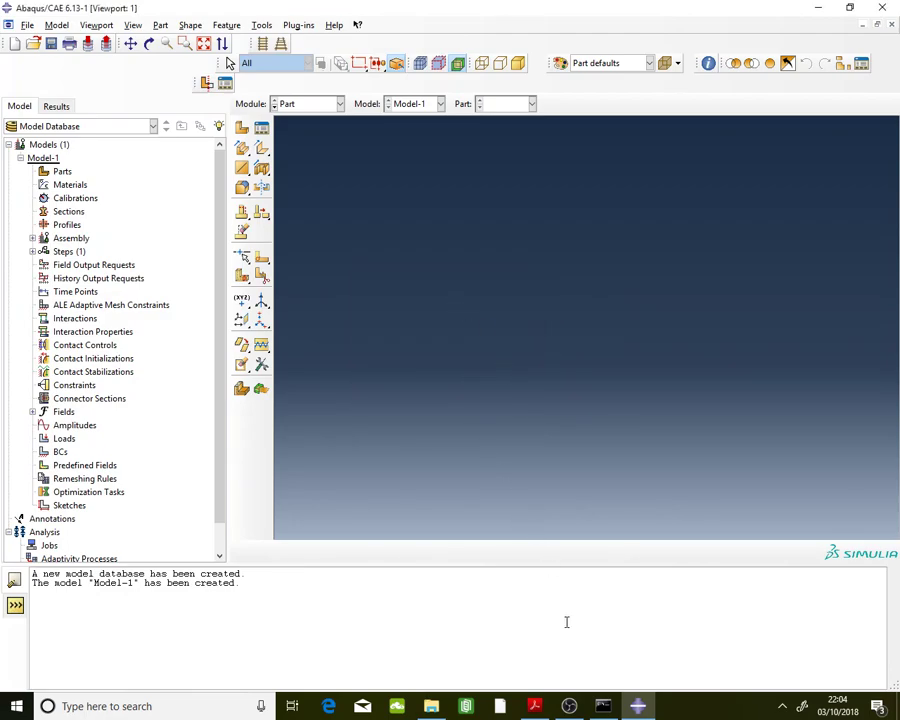
Step: Check the plane stress idealisation in the case study PDF and start a 2D planar deformable shell part named beam in Abaqus/CAE
{"action": "left_click", "coordinate": [535, 706]}
{"action": "scroll", "coordinate": [480, 260], "scroll_direction": "up", "scroll_amount": 6}
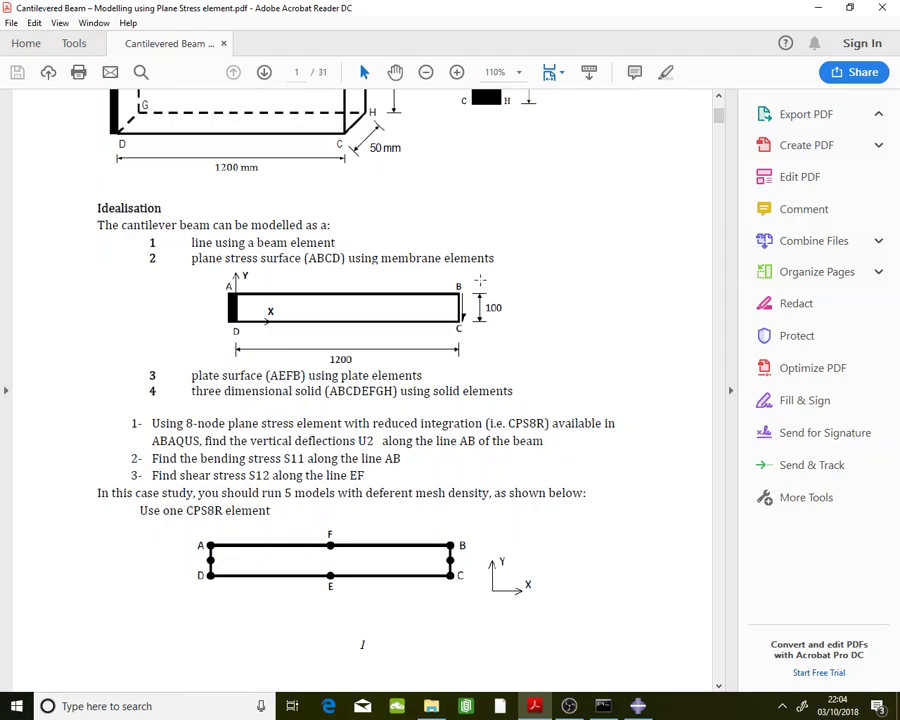
{"action": "left_click", "coordinate": [637, 702]}
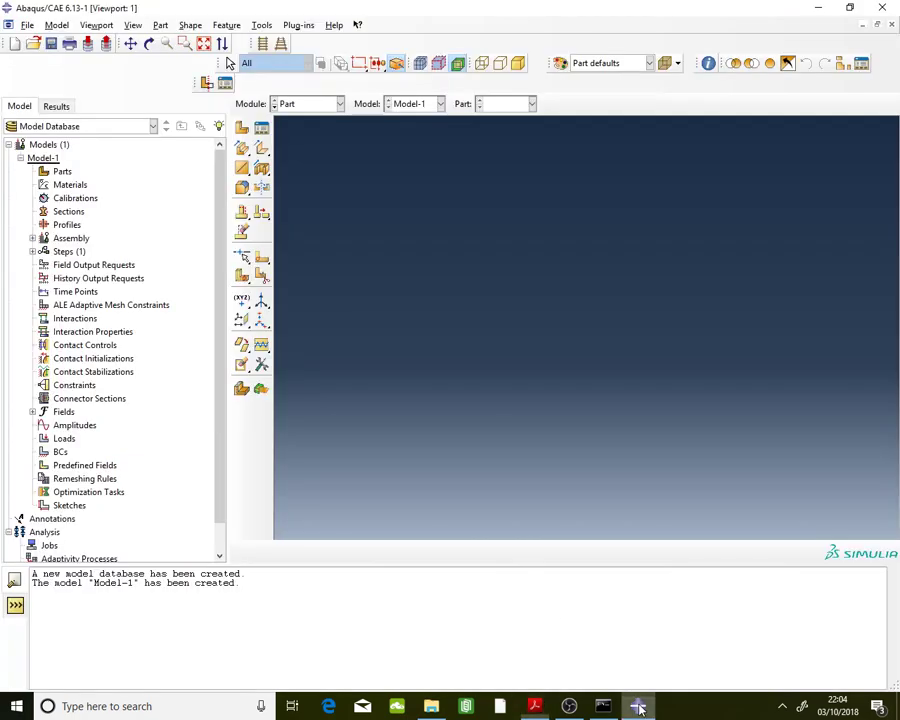
{"action": "left_click", "coordinate": [242, 131]}
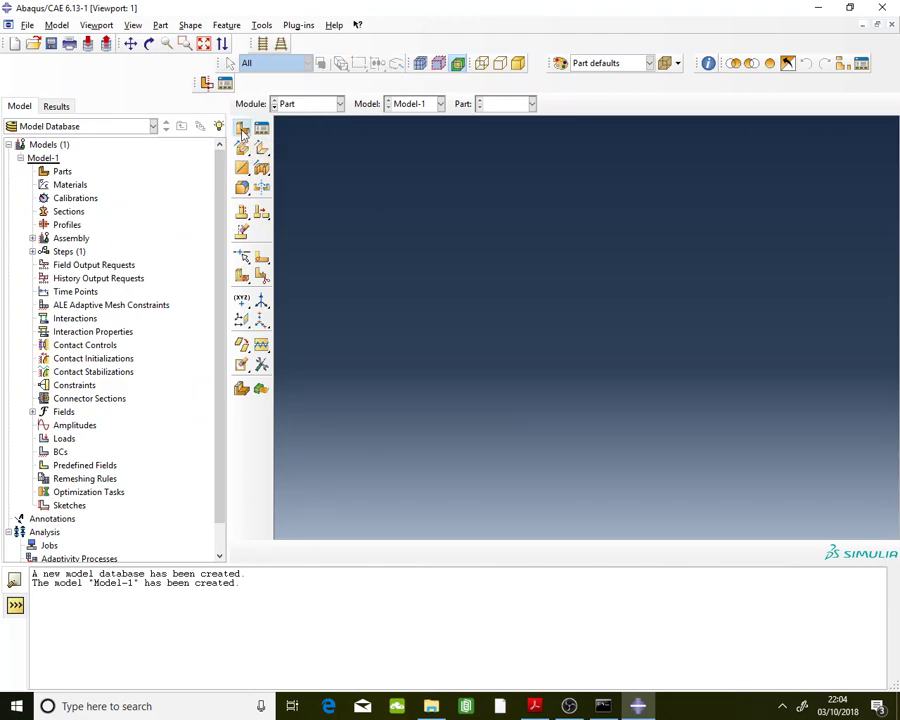
{"action": "type", "text": "bea"}
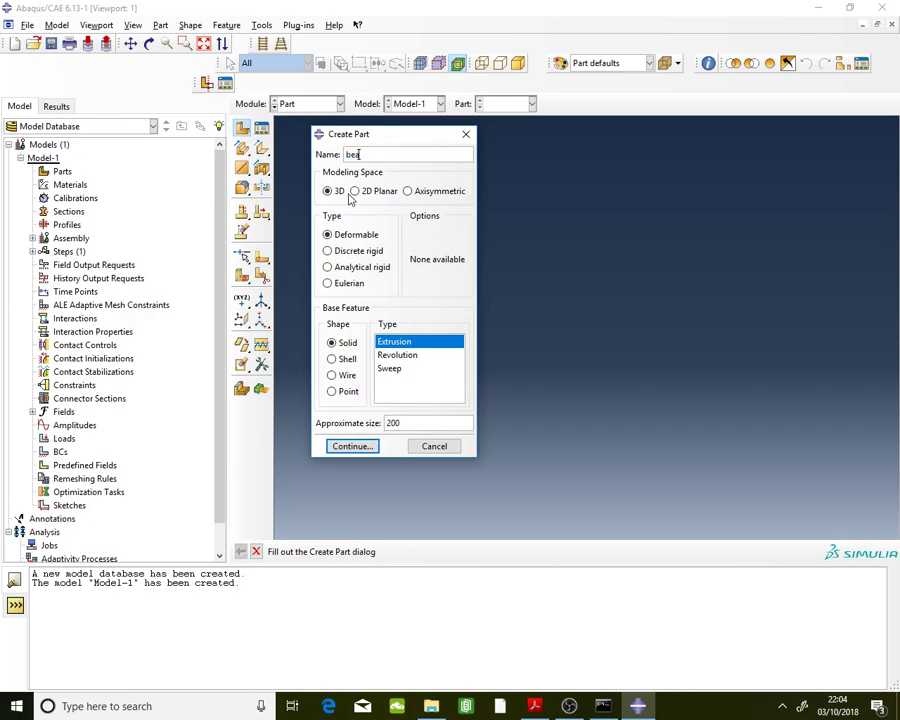
{"action": "type", "text": "ms"}
{"action": "key", "text": "BackSpace"}
{"action": "left_click", "coordinate": [355, 191]}
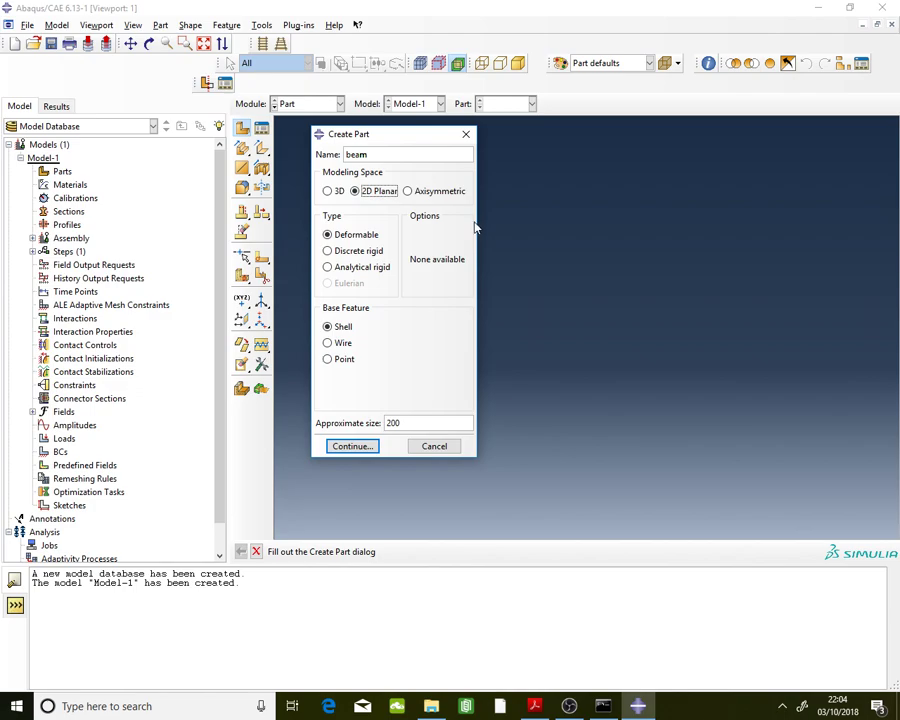
{"action": "left_click", "coordinate": [338, 327]}
{"action": "left_click", "coordinate": [353, 446]}
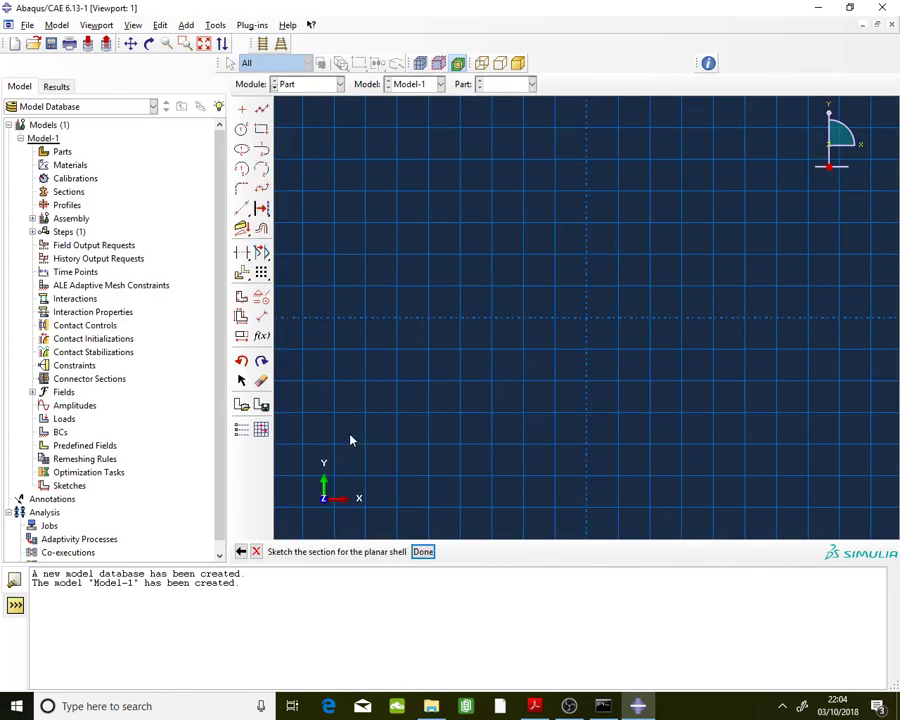
Step: Sketch the beam as a rectangle from 0,0 to 1200,100 and finish the planar shell part
{"action": "left_click", "coordinate": [262, 130]}
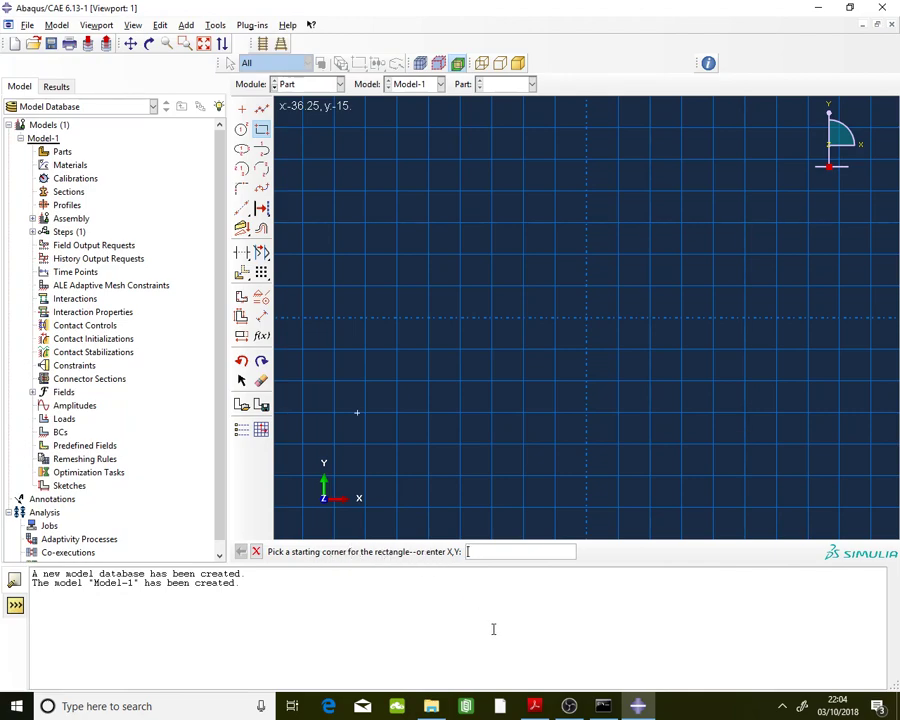
{"action": "left_click", "coordinate": [530, 708]}
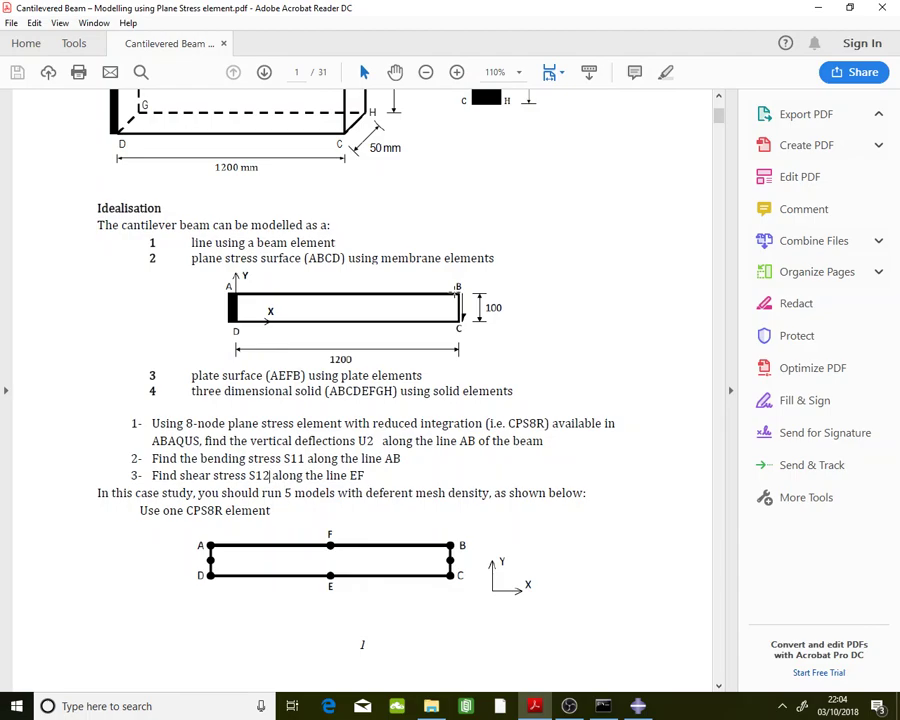
{"action": "key", "text": "alt+Tab"}
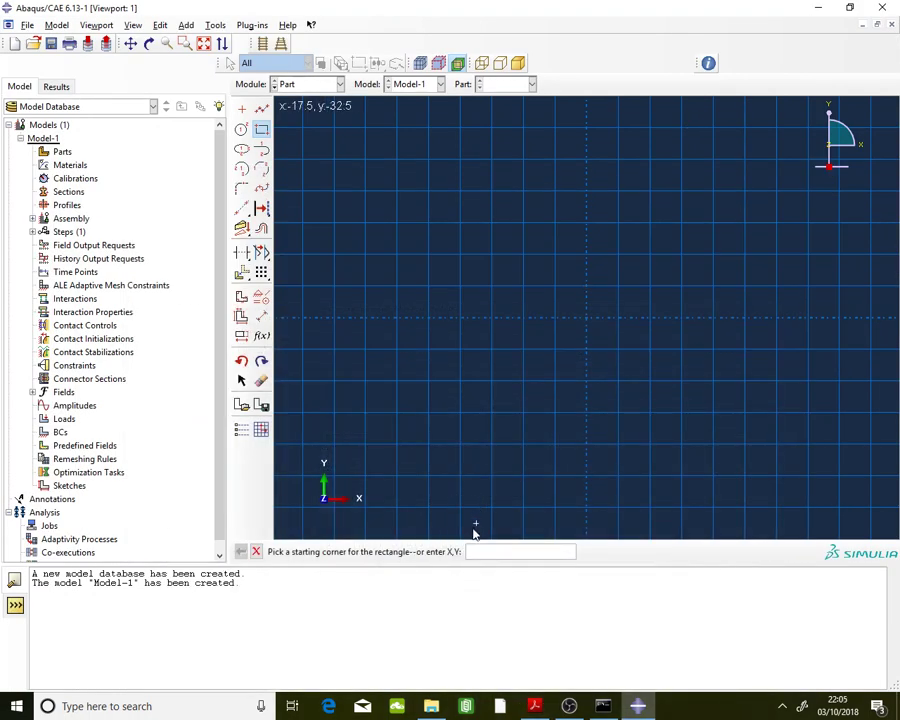
{"action": "type", "text": "0,0"}
{"action": "key", "text": "Return"}
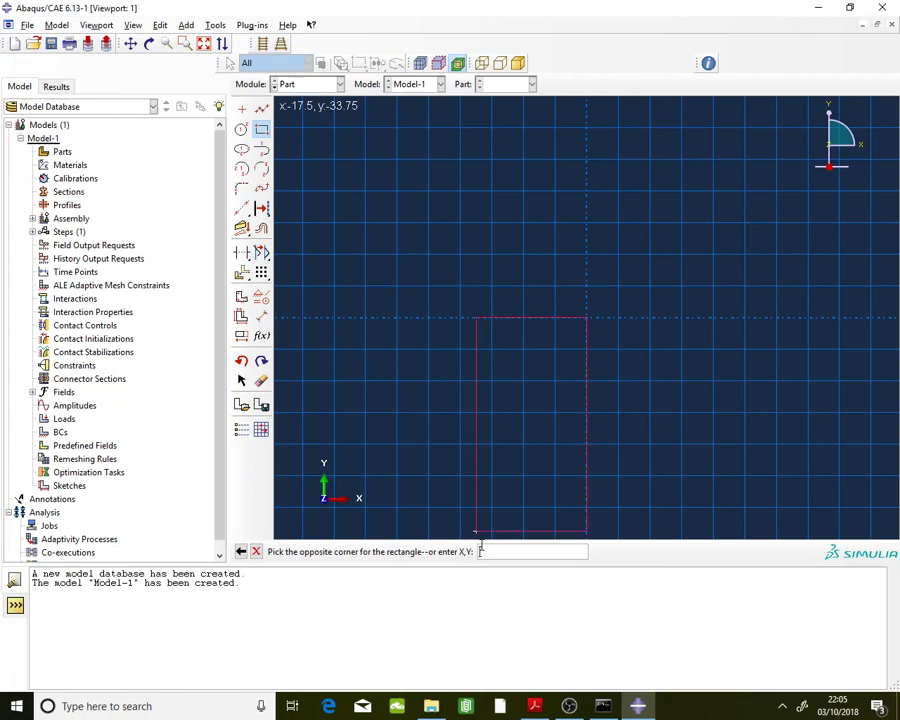
{"action": "type", "text": "1200,100"}
{"action": "key", "text": "Return"}
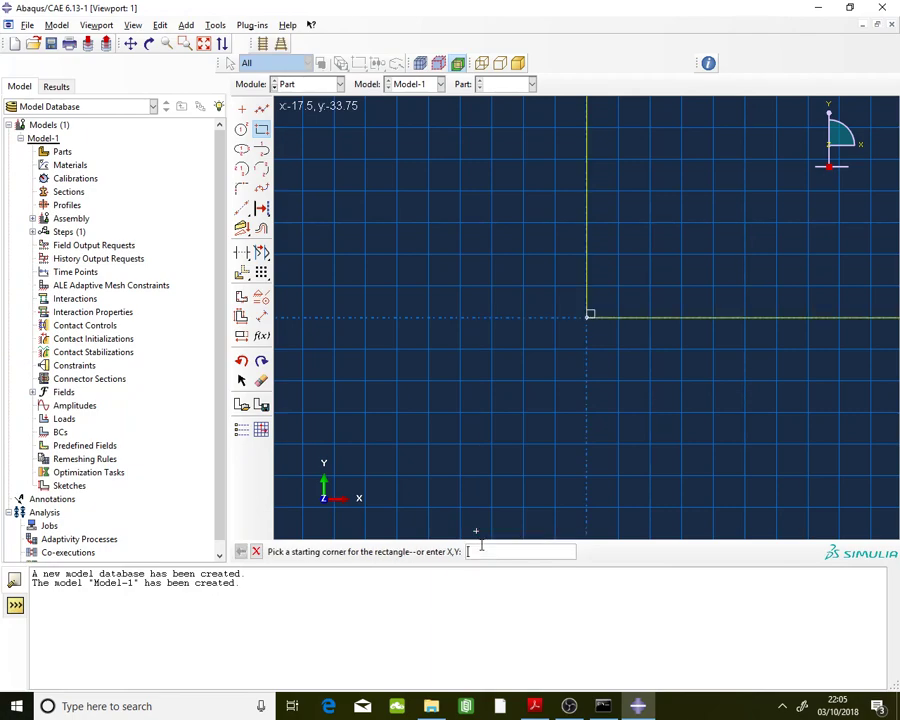
{"action": "left_click", "coordinate": [205, 45]}
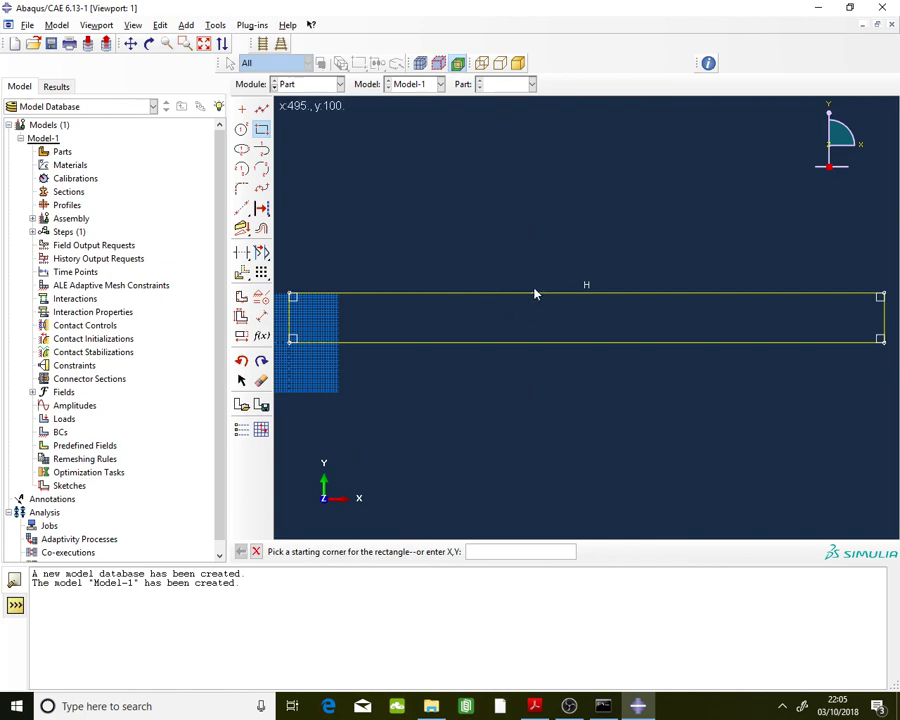
{"action": "left_click", "coordinate": [256, 552]}
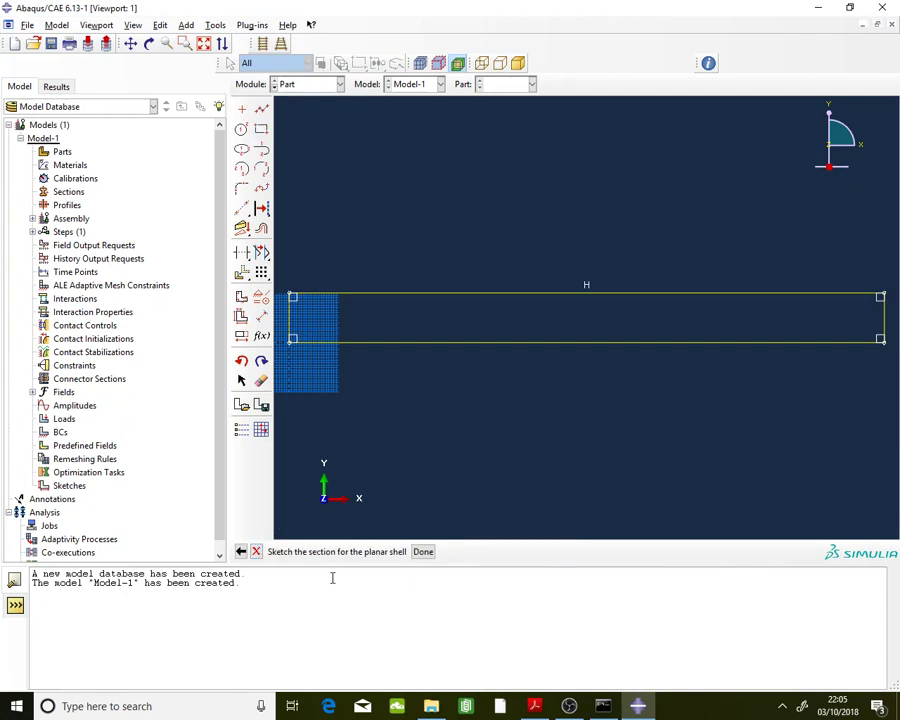
{"action": "left_click", "coordinate": [422, 552]}
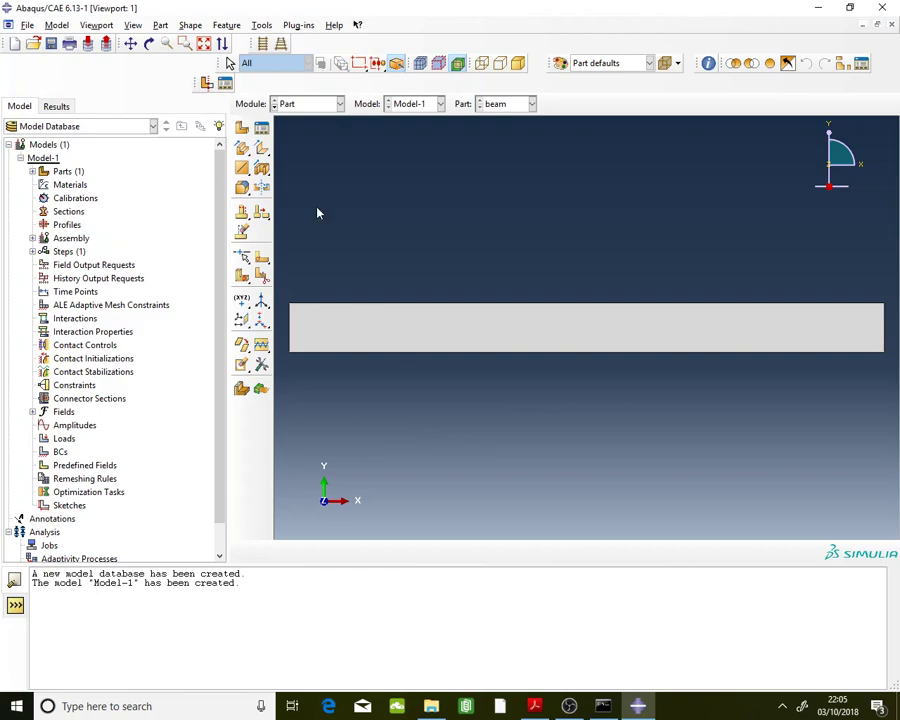
Step: Switch to the Property module and create a new material named Steel Material
{"action": "left_click", "coordinate": [326, 106]}
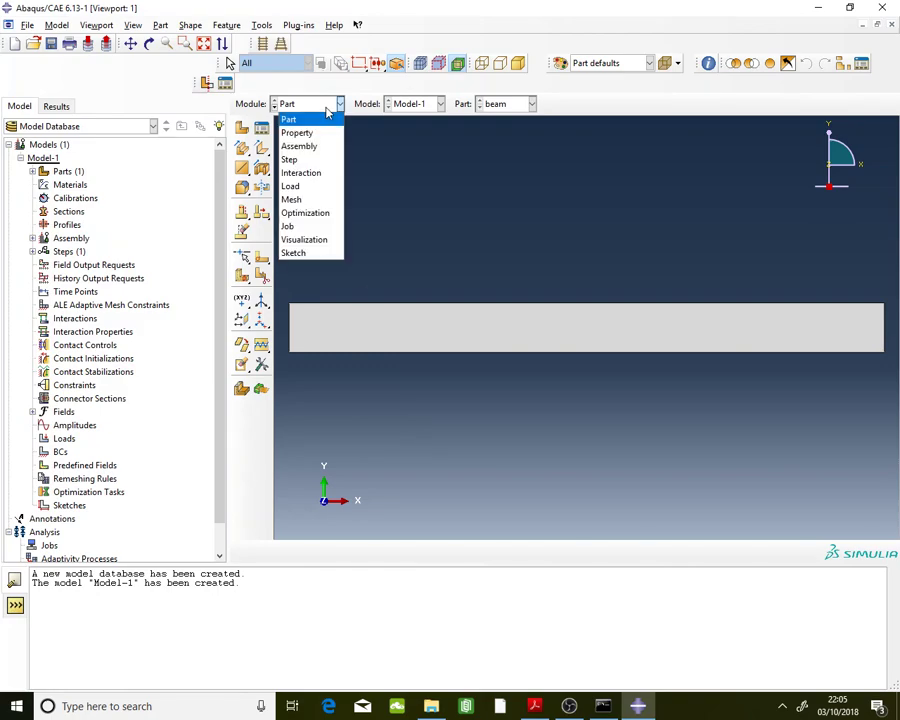
{"action": "left_click", "coordinate": [327, 133]}
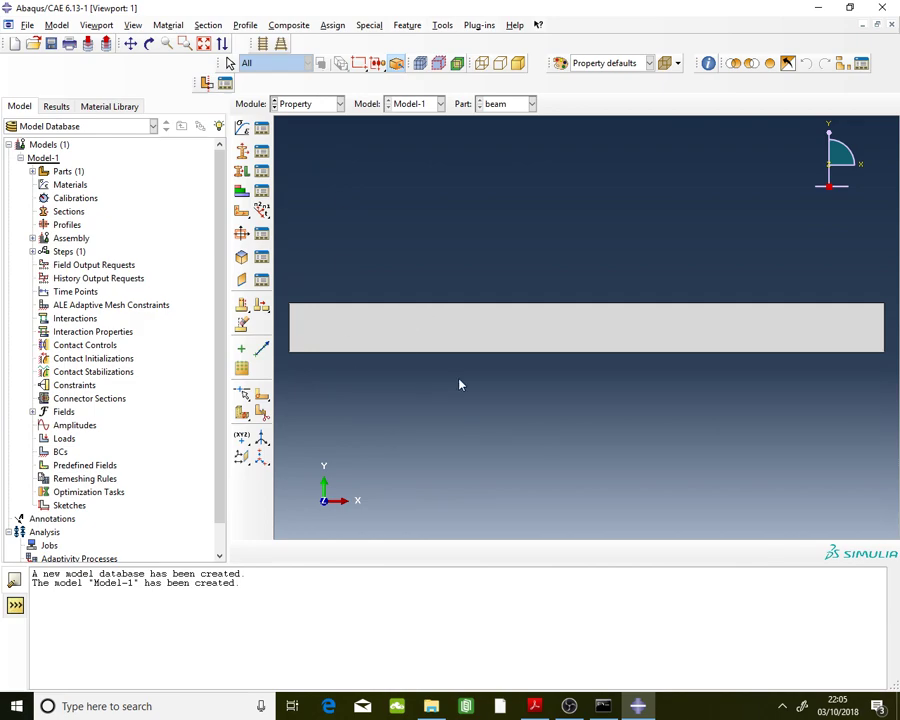
{"action": "left_click", "coordinate": [262, 133]}
{"action": "left_click_drag", "start_coordinate": [512, 126], "coordinate": [146, 114]}
{"action": "left_click", "coordinate": [226, 132]}
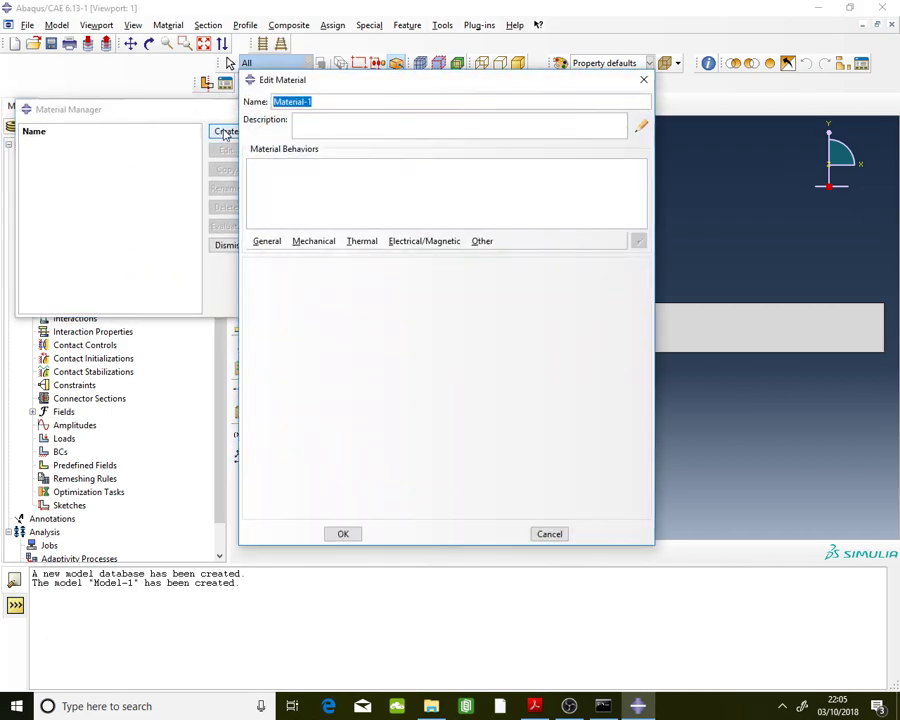
{"action": "key", "text": "Caps_Lock"}
{"action": "type", "text": "S"}
{"action": "key", "text": "Caps_Lock"}
{"action": "type", "text": "teel"}
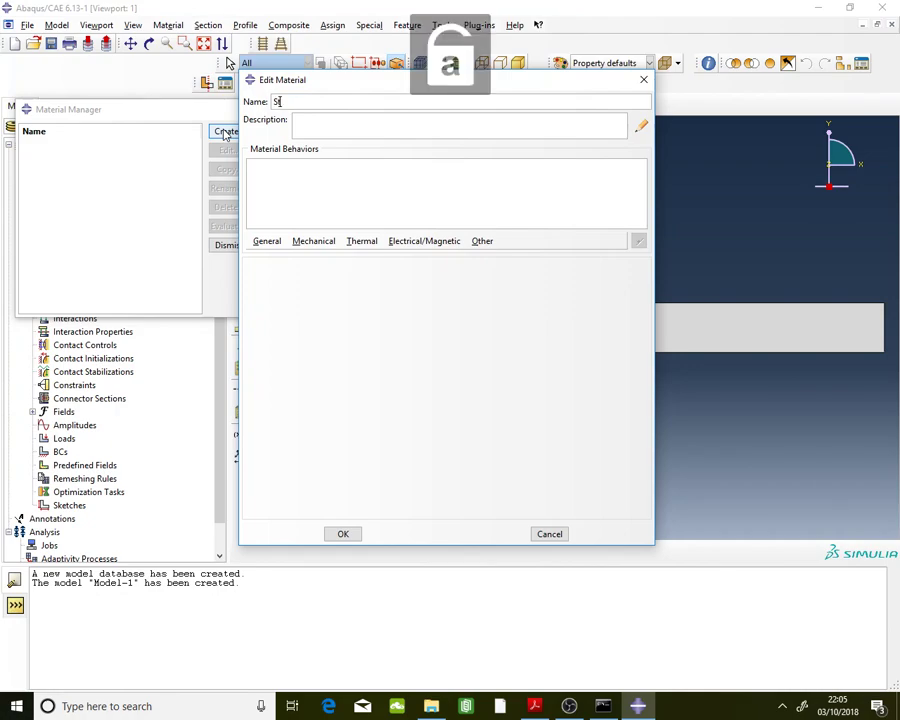
{"action": "key", "text": "Caps_Lock"}
{"action": "type", "text": "M"}
{"action": "key", "text": "Caps_Lock"}
{"action": "type", "text": "aterial"}
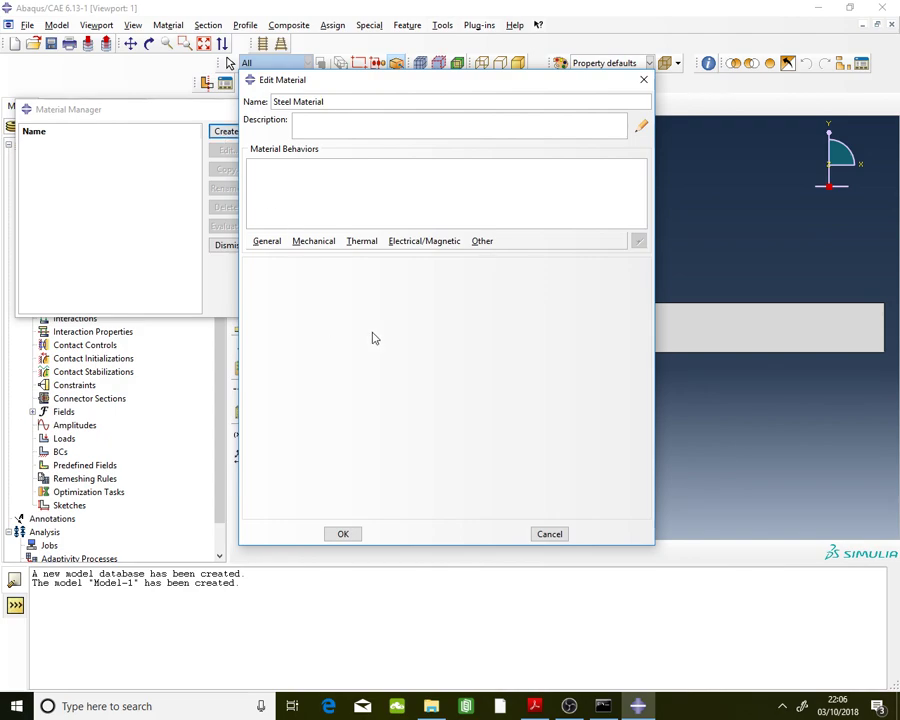
Step: Add a mechanical Elastic behaviour of isotropic type to Steel Material
{"action": "left_click", "coordinate": [318, 243]}
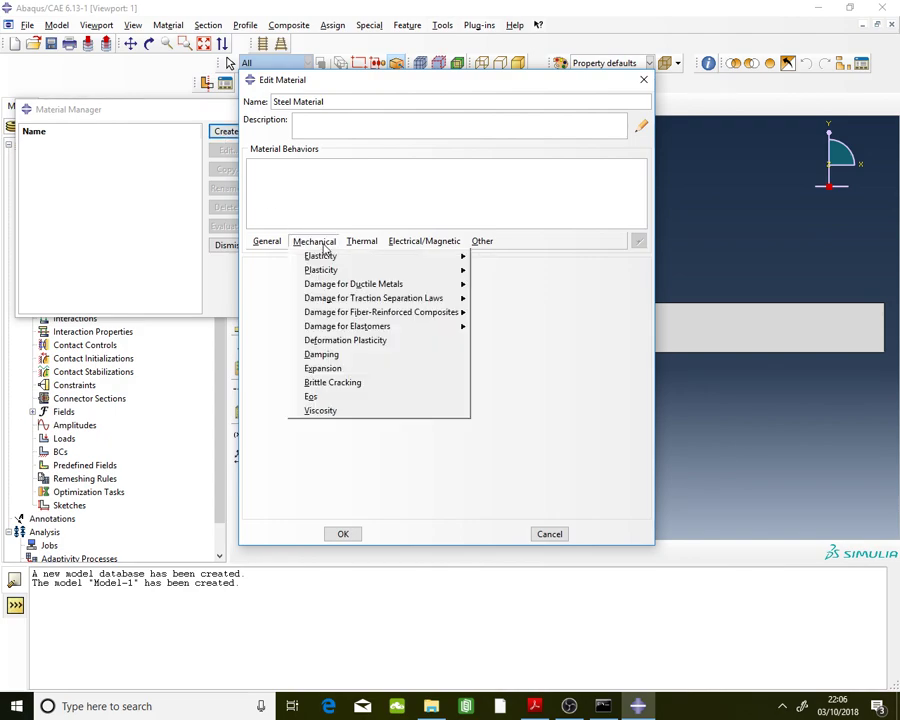
{"action": "mouse_move", "coordinate": [331, 262]}
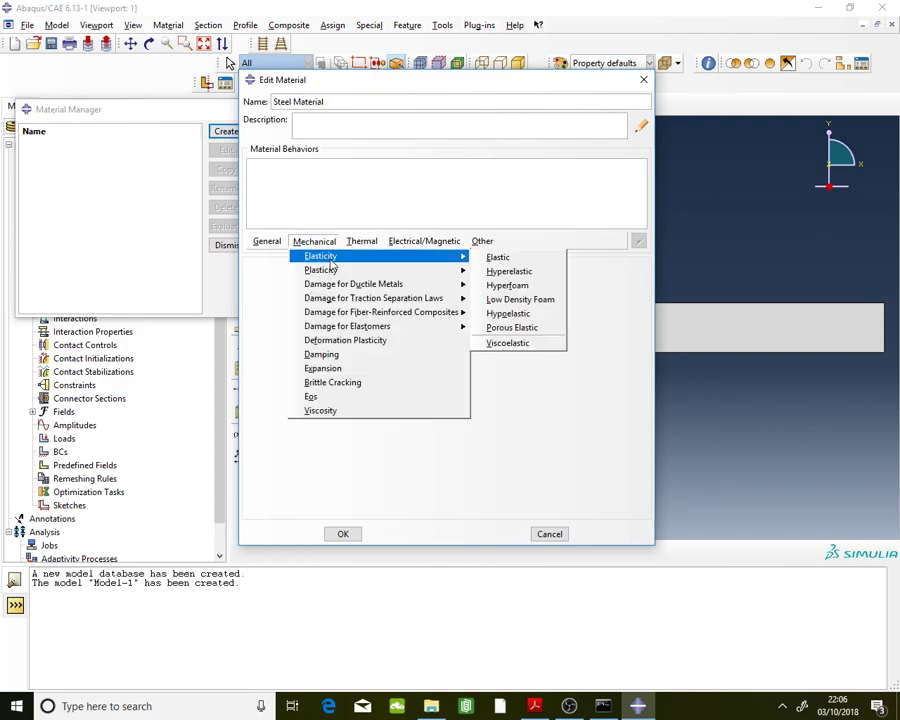
{"action": "left_click", "coordinate": [562, 262]}
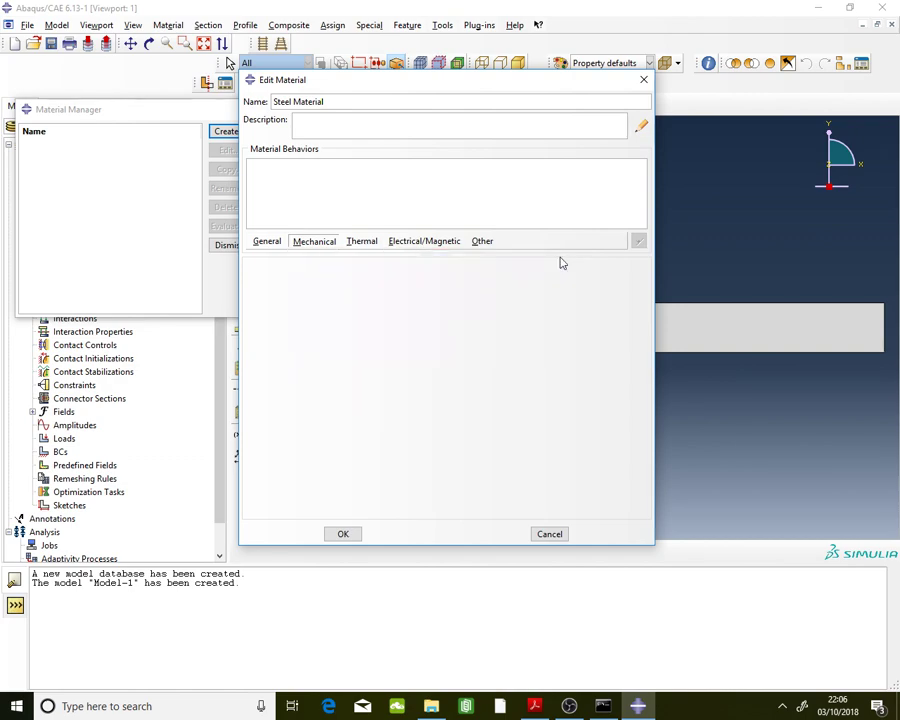
{"action": "left_click", "coordinate": [316, 434]}
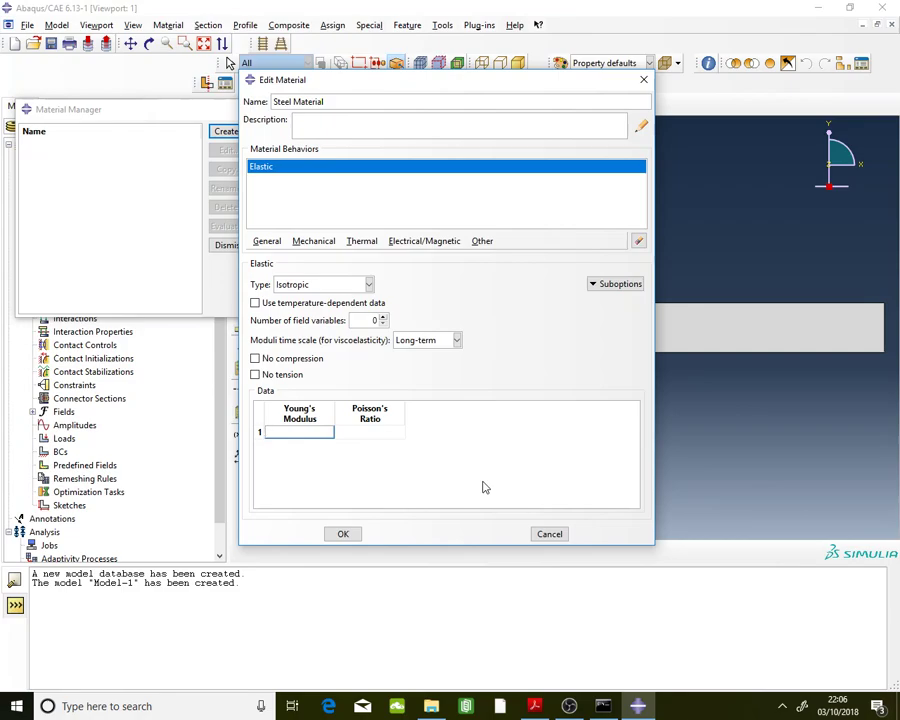
Step: Check the steel properties in the case study PDF and finish Steel Material with Young's modulus 200000 and Poisson's ratio 0.25
{"action": "left_click", "coordinate": [534, 706]}
{"action": "scroll", "coordinate": [523, 349], "scroll_direction": "up", "scroll_amount": 7}
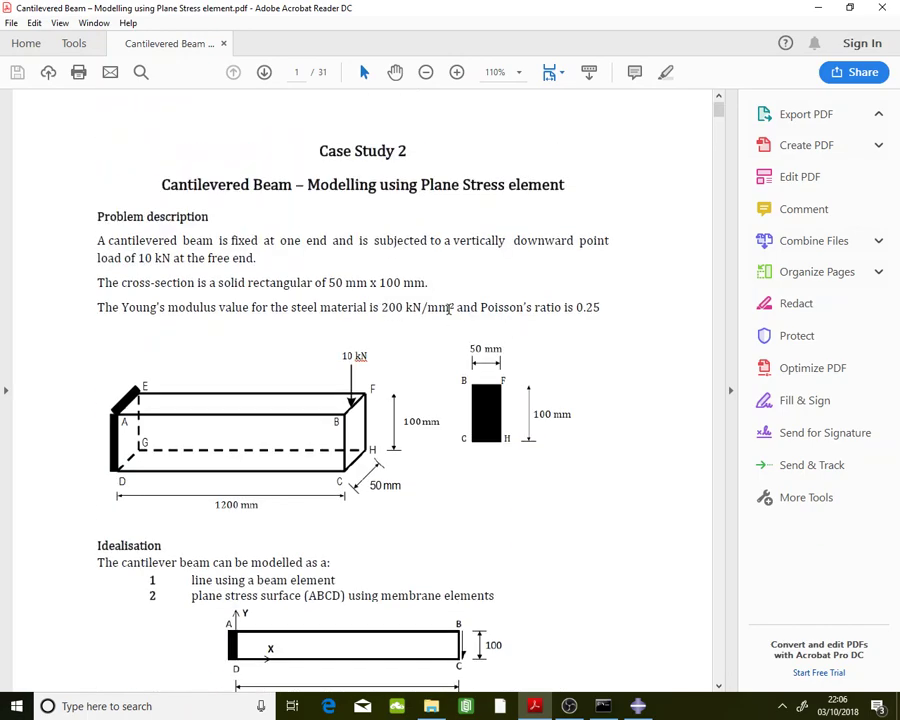
{"action": "left_click_drag", "start_coordinate": [381, 308], "coordinate": [441, 312]}
{"action": "left_click", "coordinate": [447, 324]}
{"action": "key", "text": "alt+Tab"}
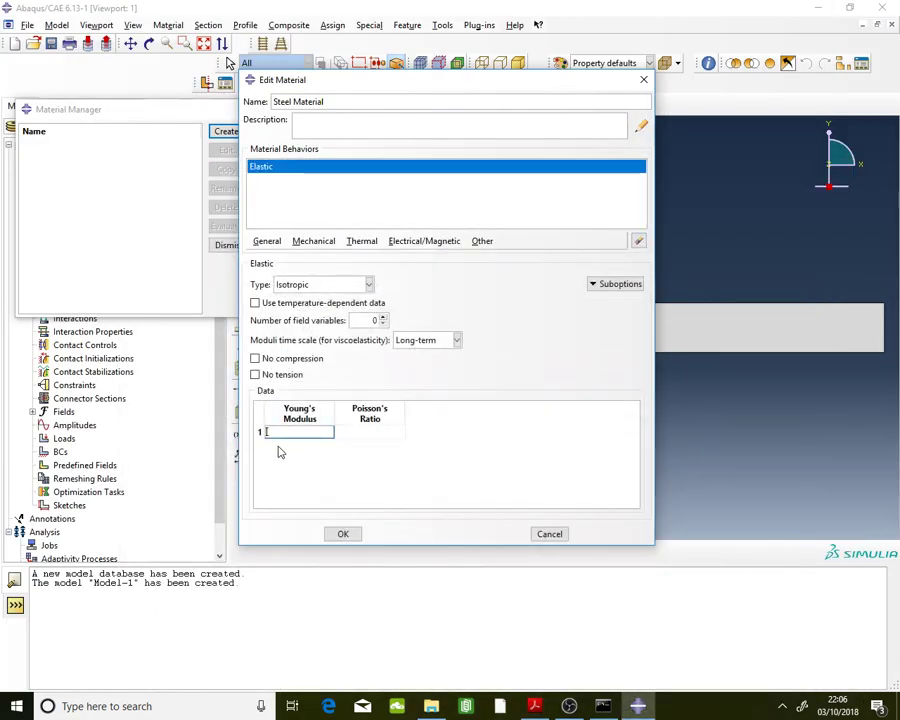
{"action": "type", "text": "200000"}
{"action": "left_click", "coordinate": [348, 441]}
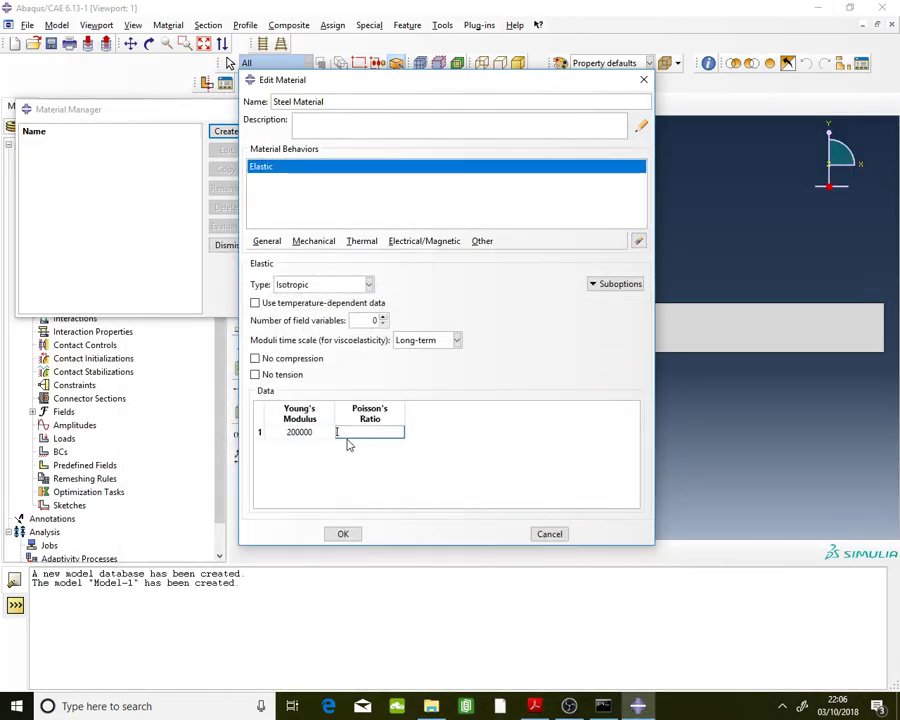
{"action": "type", "text": "0.25"}
{"action": "key", "text": "Return"}
{"action": "left_click", "coordinate": [300, 437]}
{"action": "left_click", "coordinate": [285, 432]}
{"action": "key", "text": "Return"}
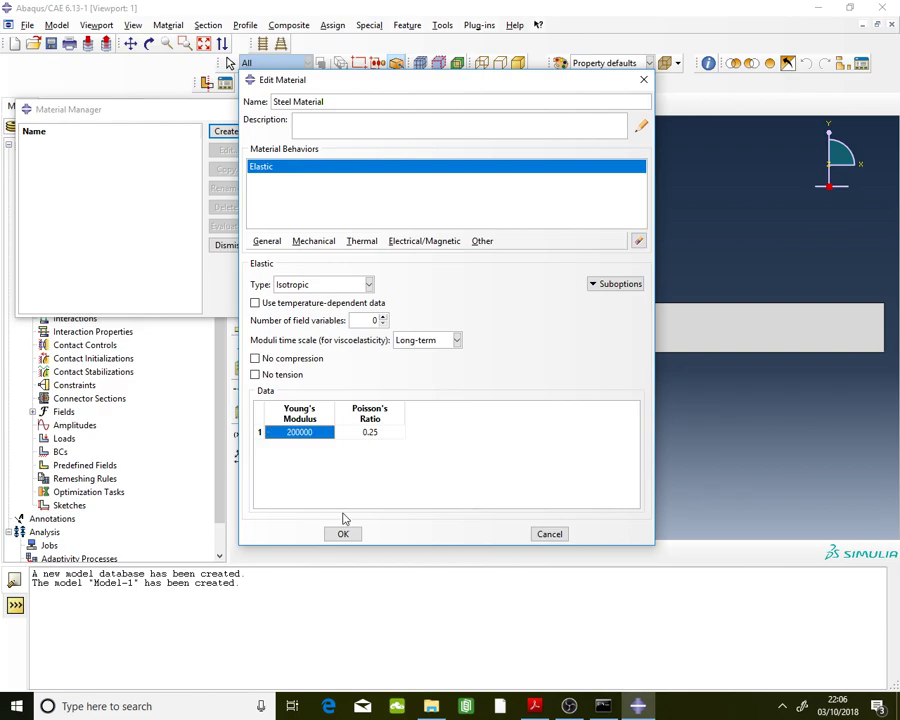
{"action": "left_click", "coordinate": [342, 534]}
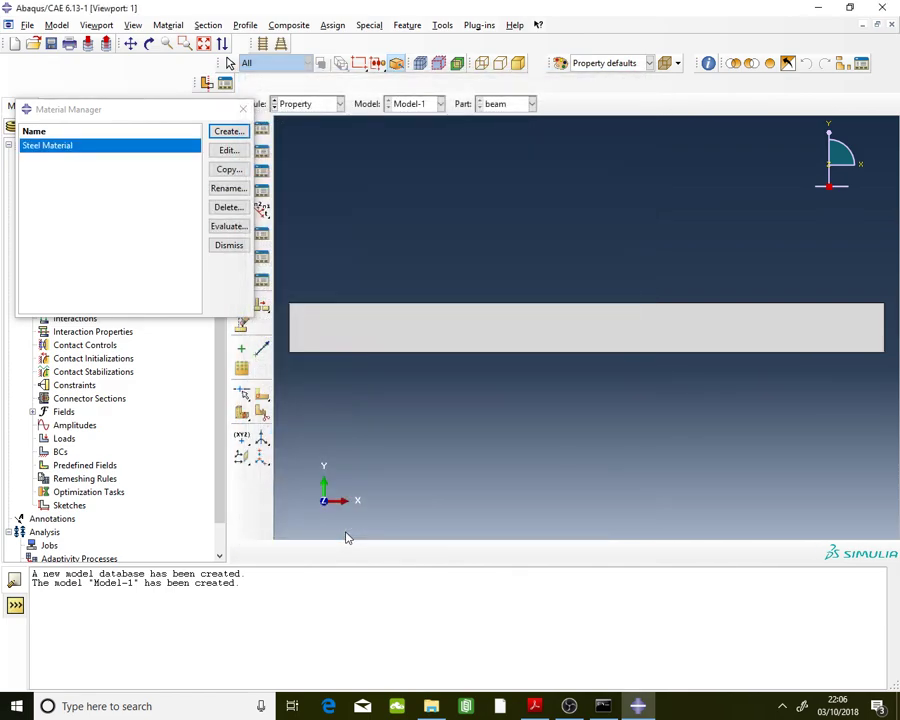
{"action": "left_click", "coordinate": [229, 246]}
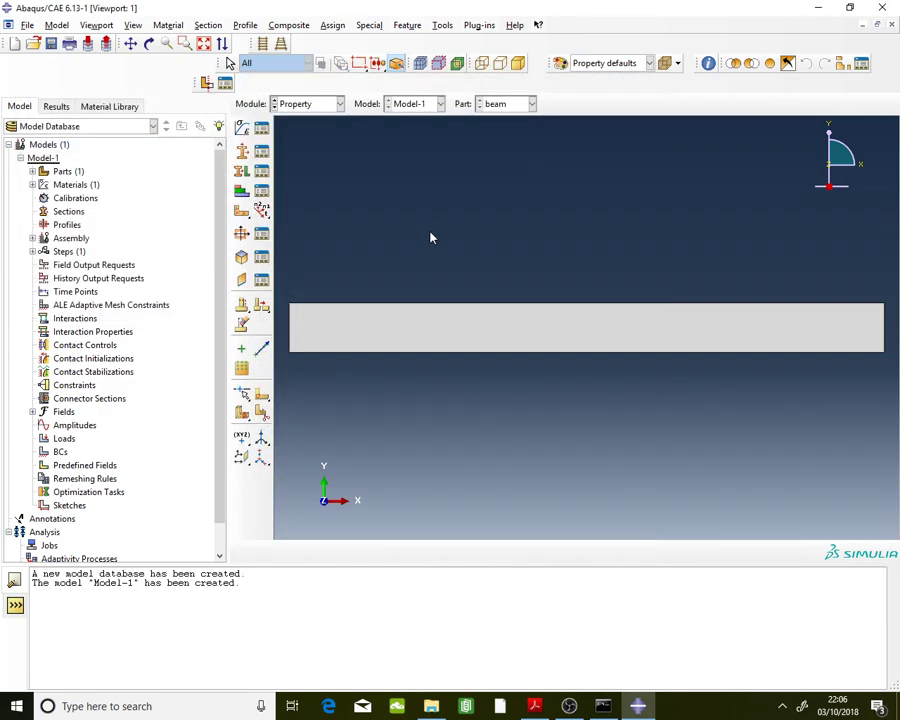
Step: Create a solid, homogeneous section named BeamSec
{"action": "left_click", "coordinate": [258, 155]}
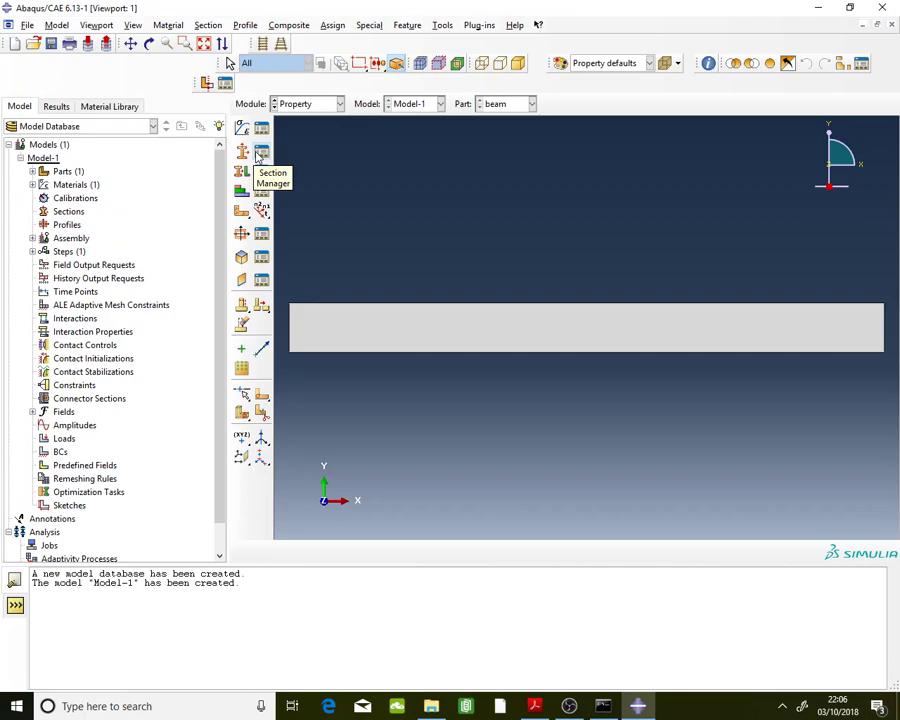
{"action": "left_click", "coordinate": [258, 155]}
{"action": "mouse_move", "coordinate": [325, 177]}
{"action": "left_mouse_down"}
{"action": "mouse_move", "coordinate": [313, 162]}
{"action": "mouse_move", "coordinate": [337, 165]}
{"action": "mouse_move", "coordinate": [313, 157]}
{"action": "mouse_move", "coordinate": [318, 163]}
{"action": "left_mouse_up"}
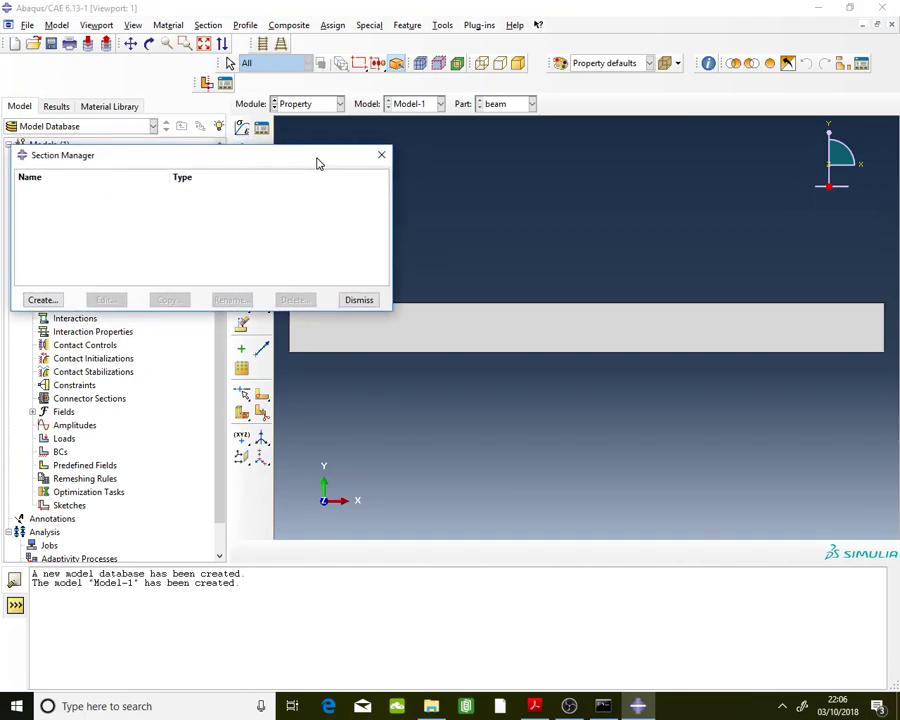
{"action": "left_click", "coordinate": [42, 300]}
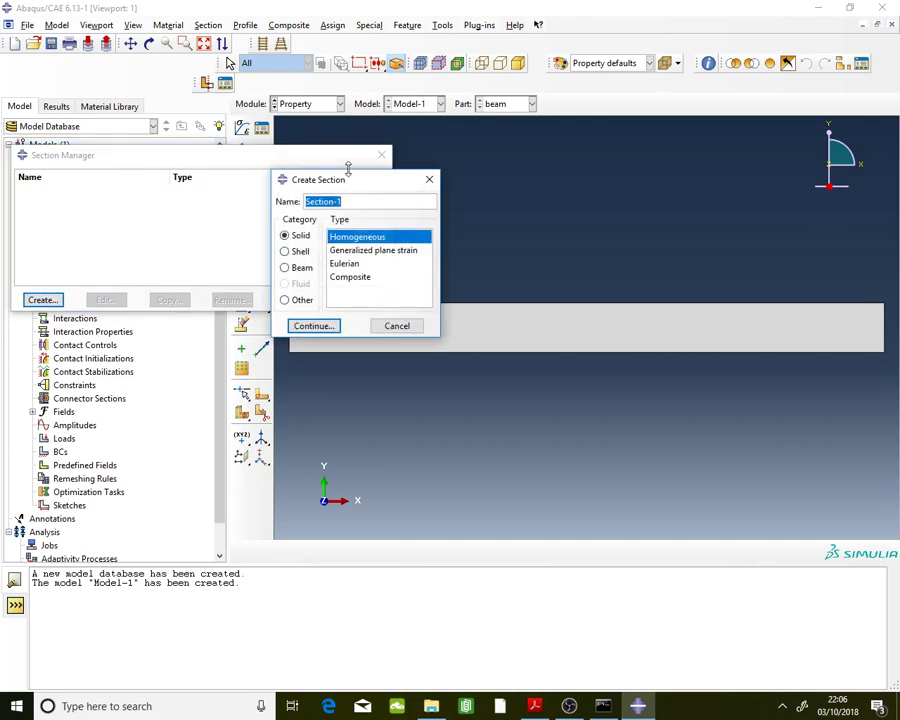
{"action": "type", "text": "B"}
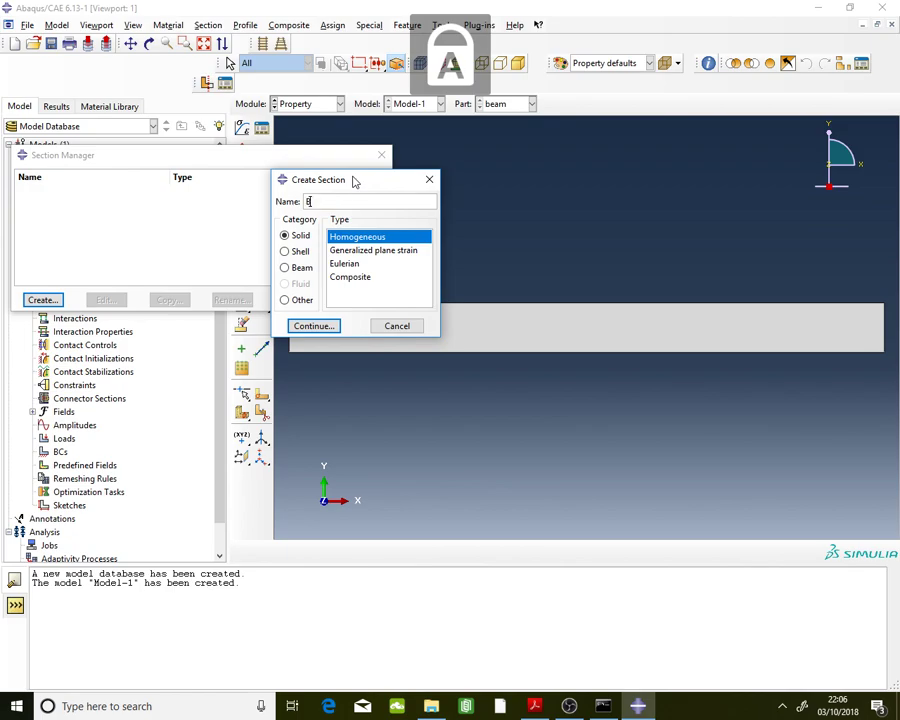
{"action": "type", "text": "eamSec"}
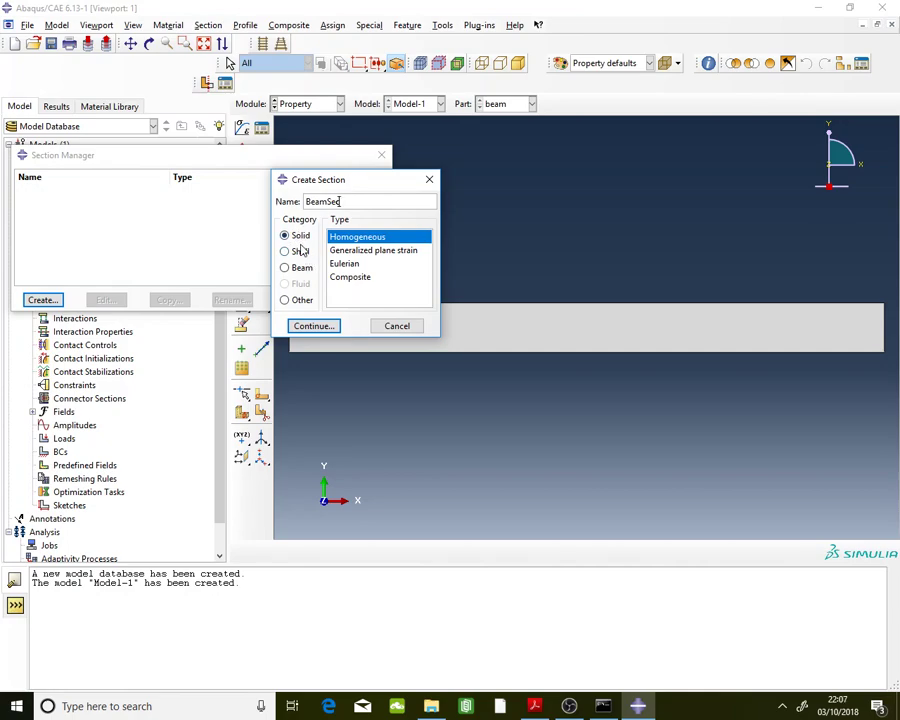
{"action": "left_click", "coordinate": [376, 240]}
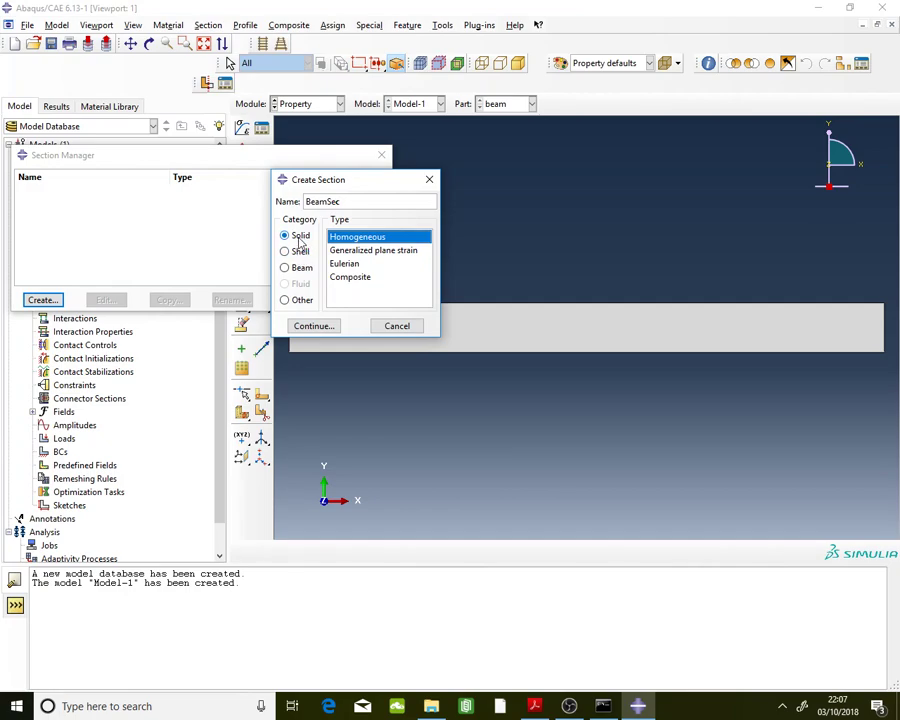
{"action": "left_click", "coordinate": [321, 326]}
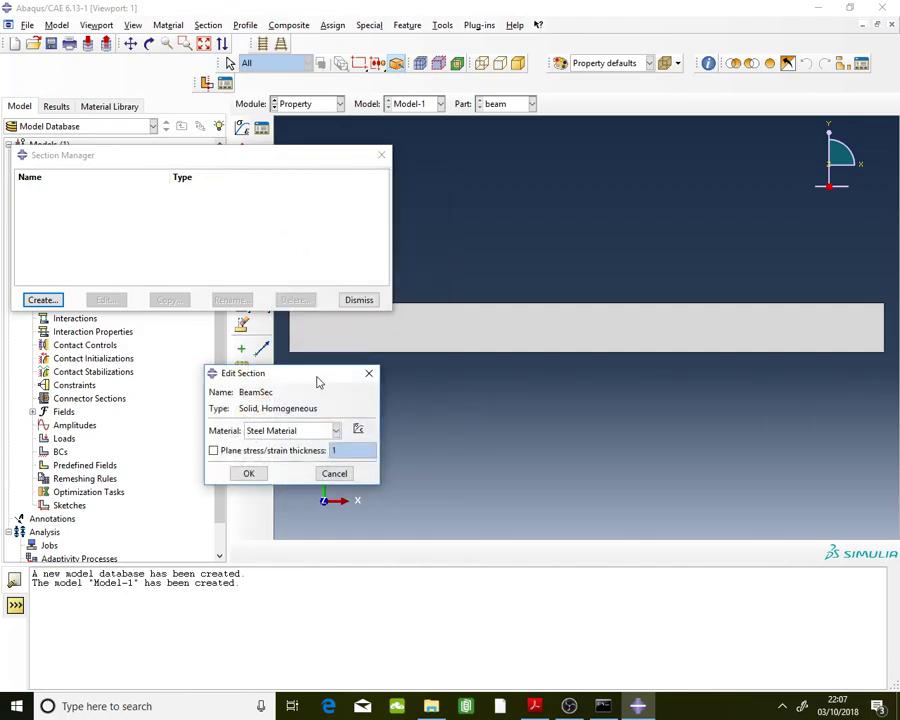
Step: Check the beam's width in the case study PDF and finish BeamSec with Steel Material and a plane stress/strain thickness of 50
{"action": "left_click_drag", "start_coordinate": [318, 382], "coordinate": [258, 295]}
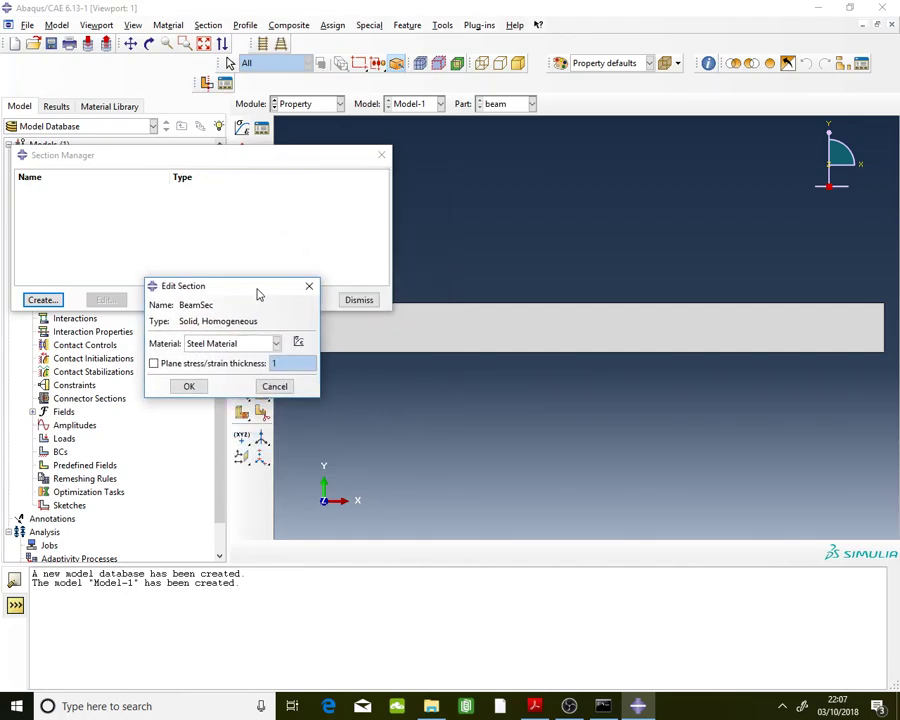
{"action": "left_click", "coordinate": [180, 364]}
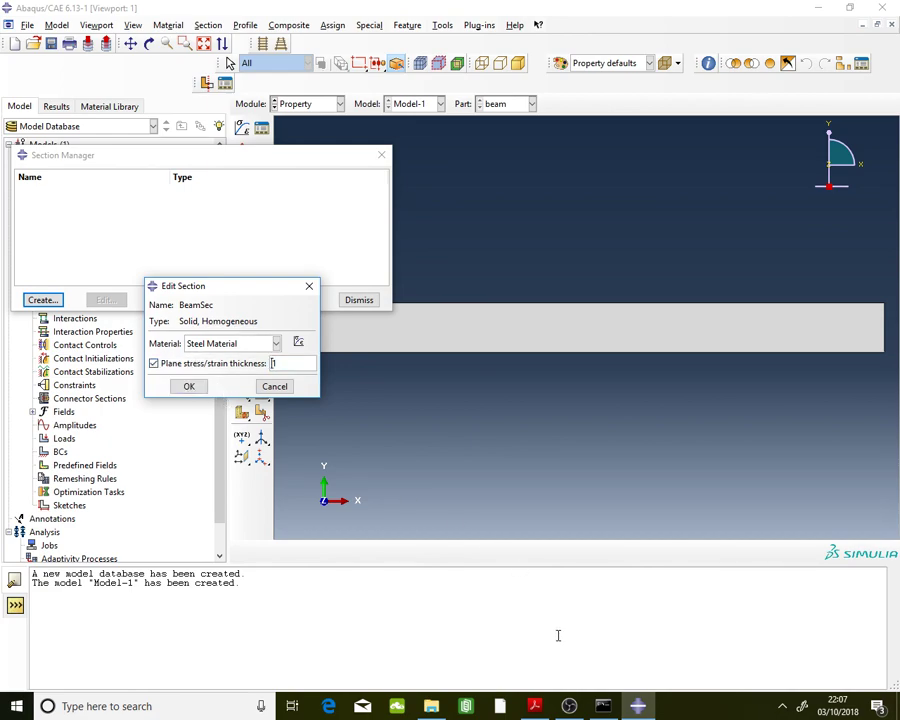
{"action": "left_click", "coordinate": [541, 707]}
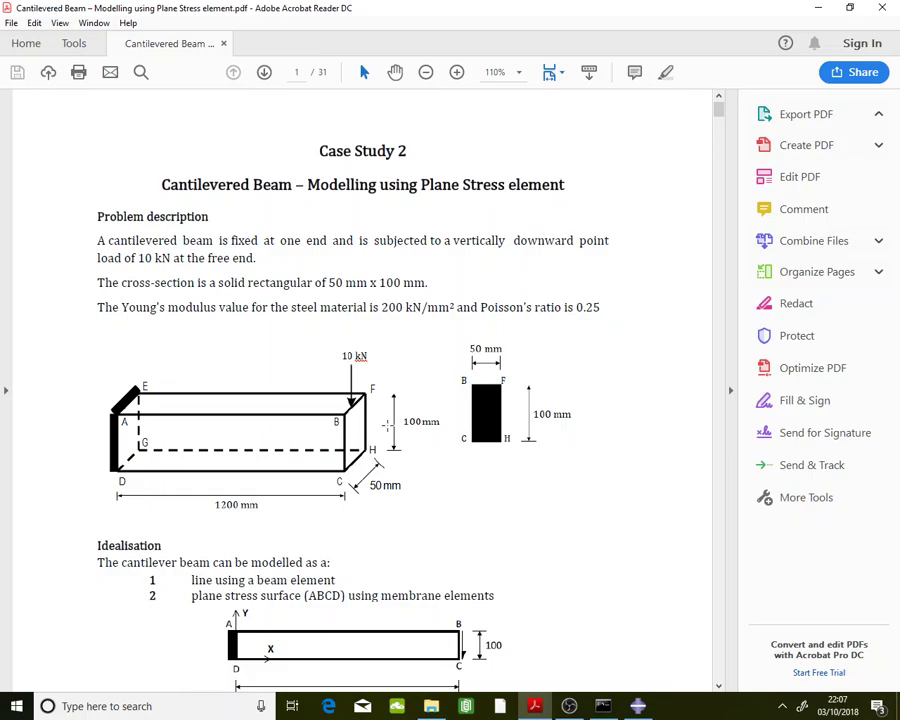
{"action": "left_click", "coordinate": [818, 8]}
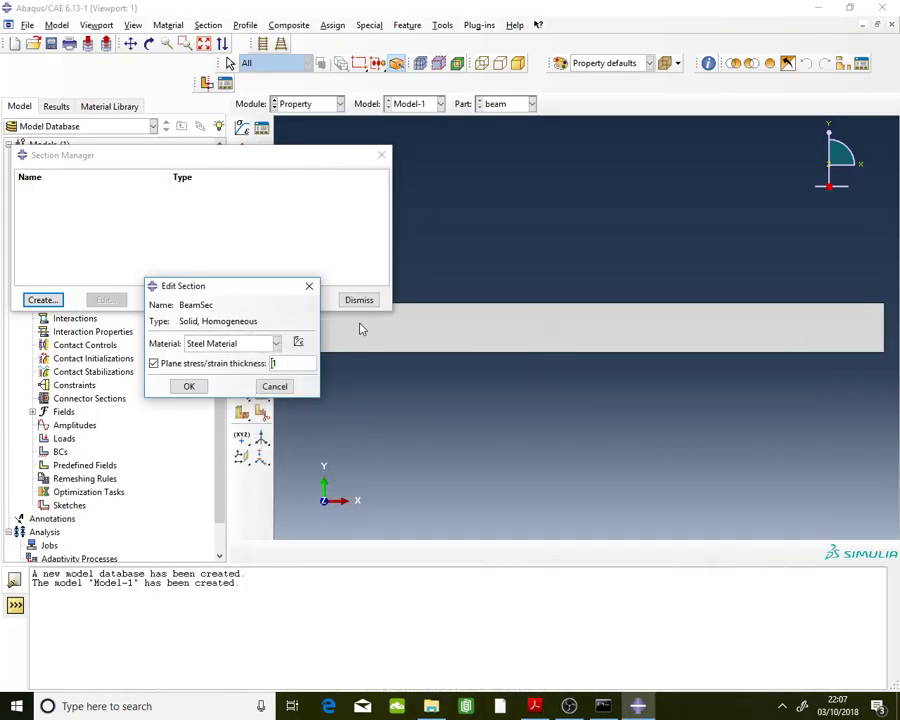
{"action": "type", "text": "50"}
{"action": "left_click_drag", "start_coordinate": [241, 284], "coordinate": [282, 254]}
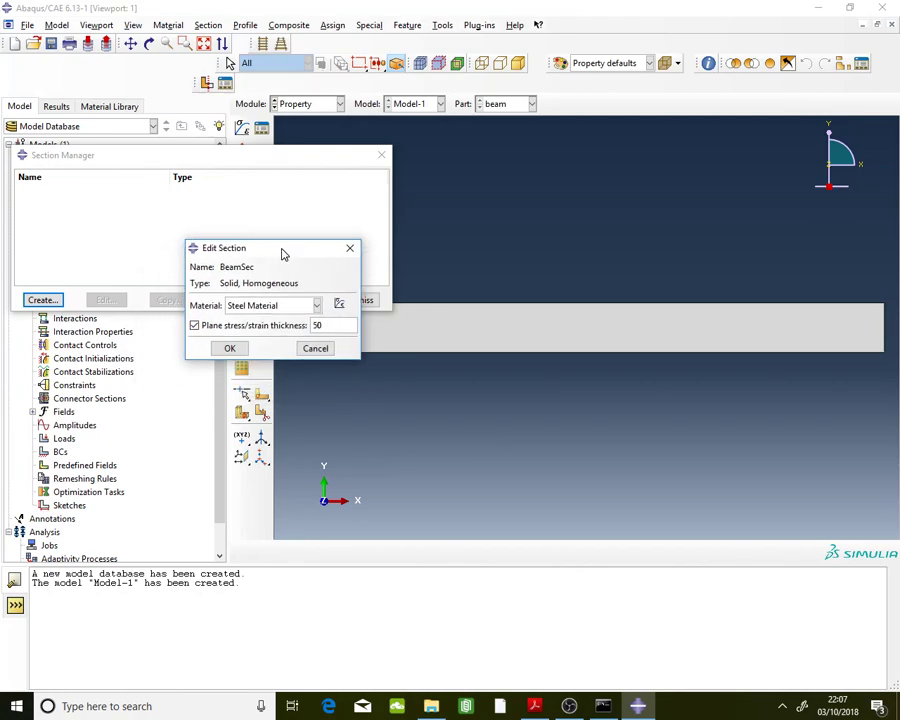
{"action": "left_click", "coordinate": [232, 346]}
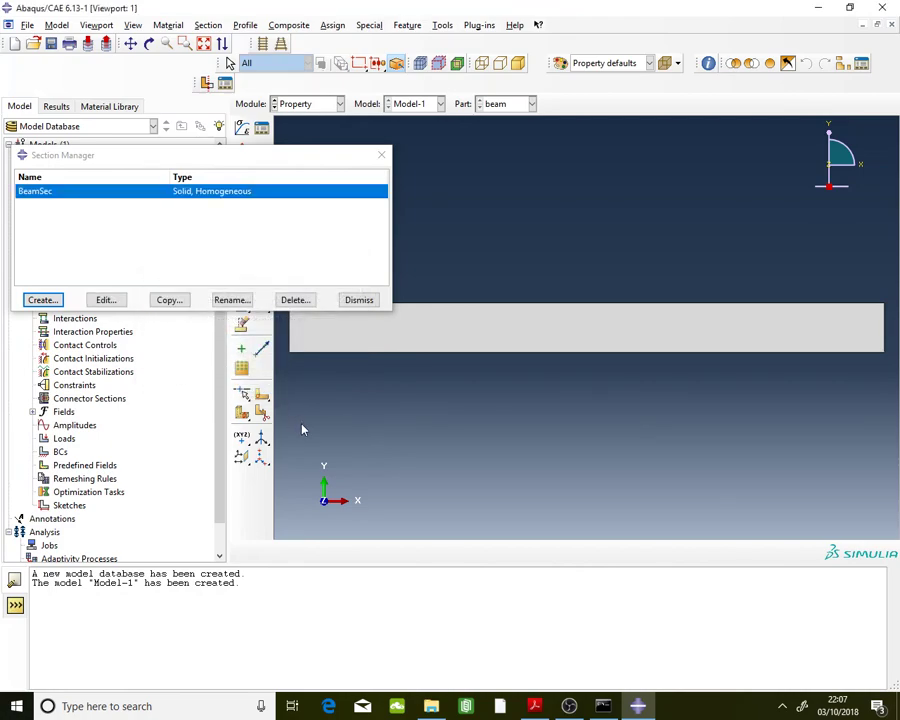
{"action": "left_click", "coordinate": [359, 301]}
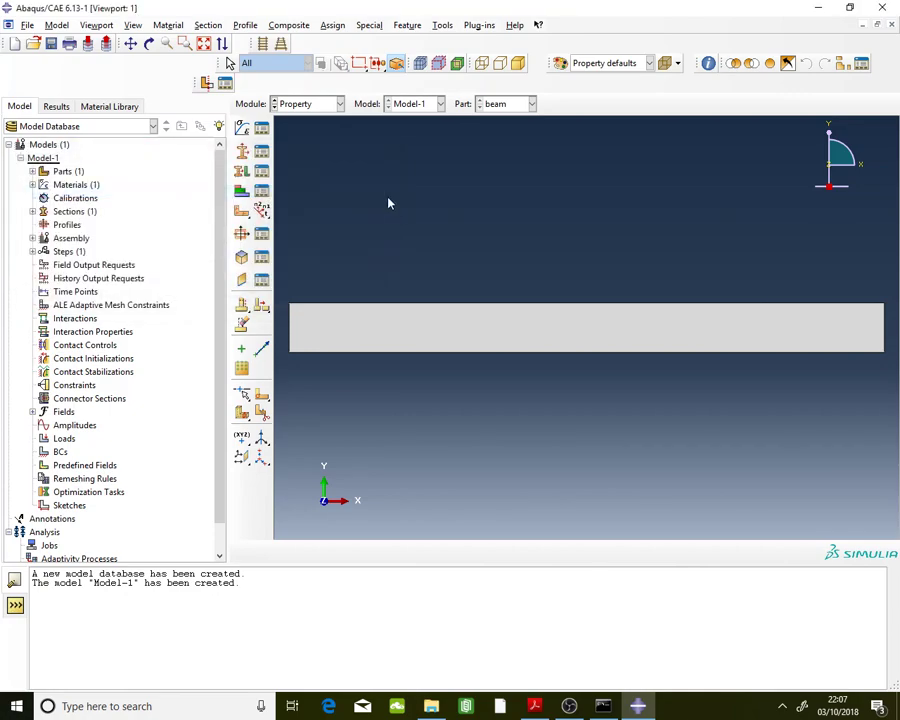
Step: Assign the BeamSec section to the whole beam face as Set-1, taking the thickness from the section
{"action": "left_click", "coordinate": [262, 170]}
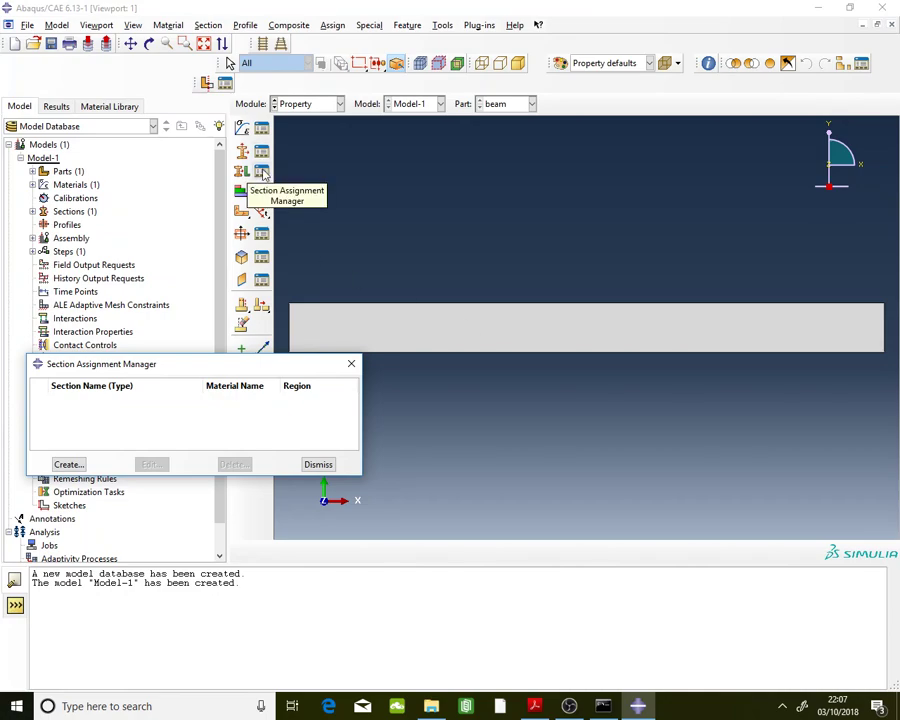
{"action": "left_click", "coordinate": [70, 464]}
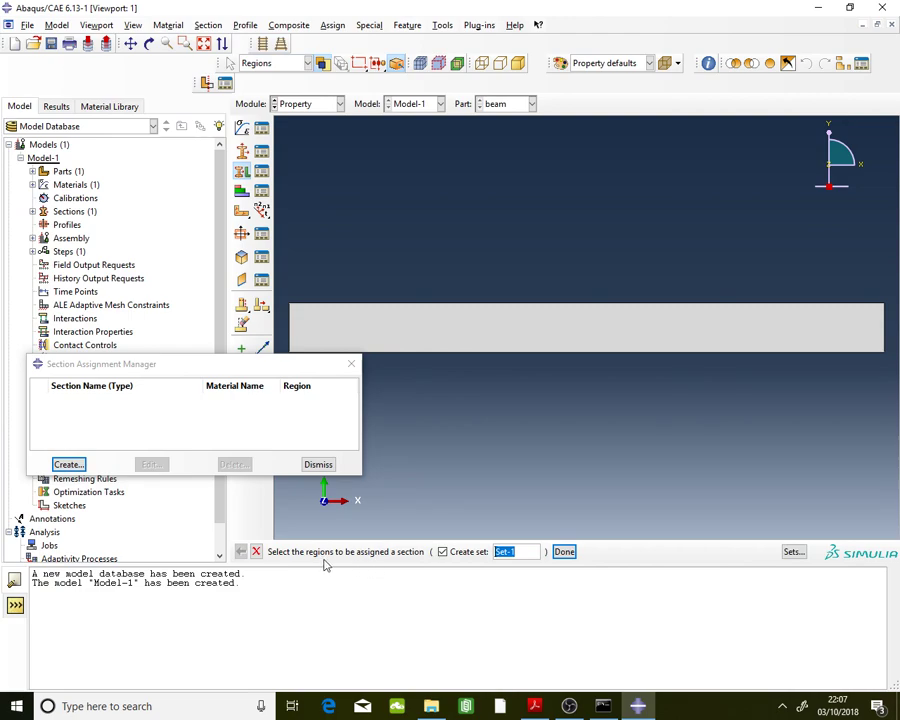
{"action": "left_click", "coordinate": [463, 352]}
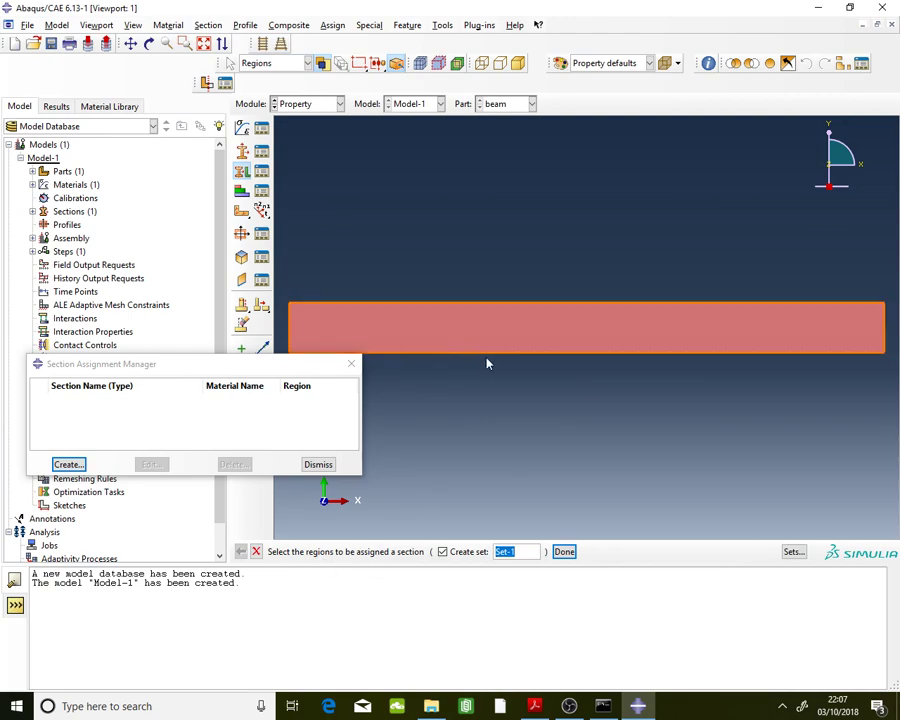
{"action": "left_click", "coordinate": [564, 552]}
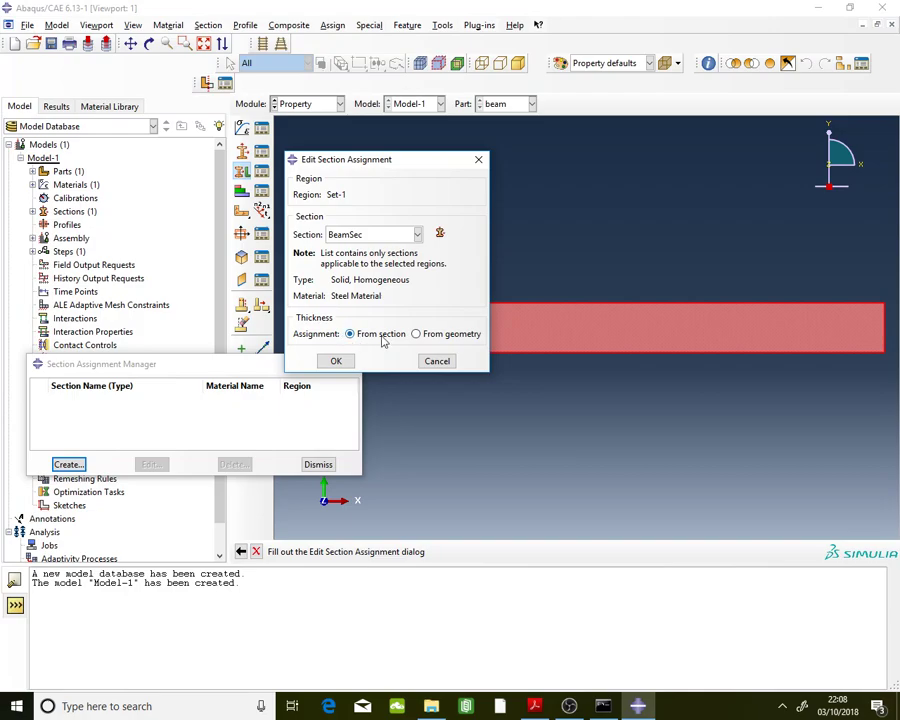
{"action": "left_click", "coordinate": [345, 363]}
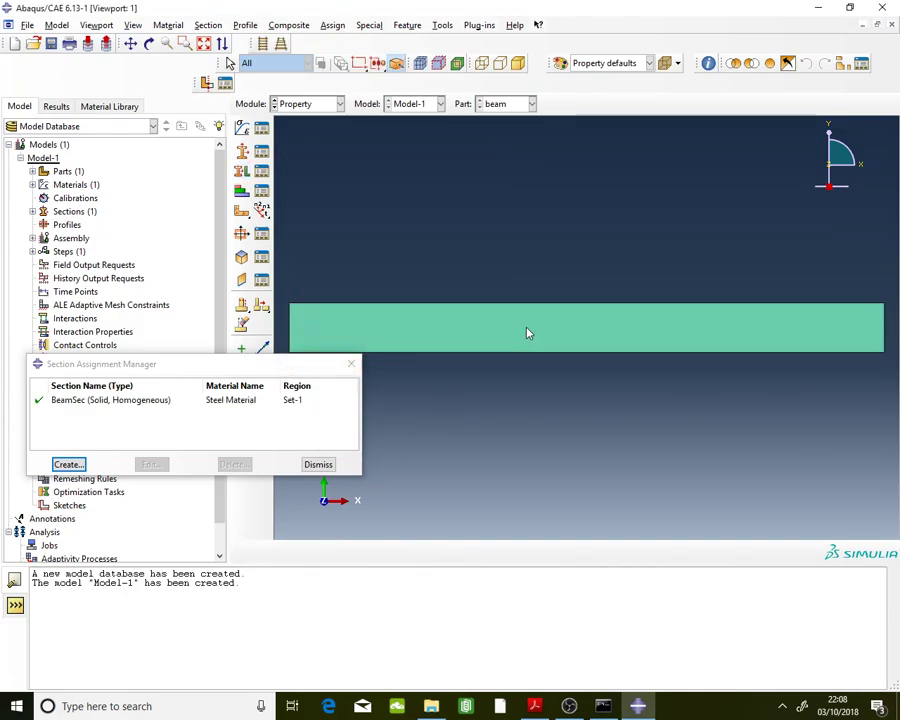
{"action": "left_click", "coordinate": [318, 465]}
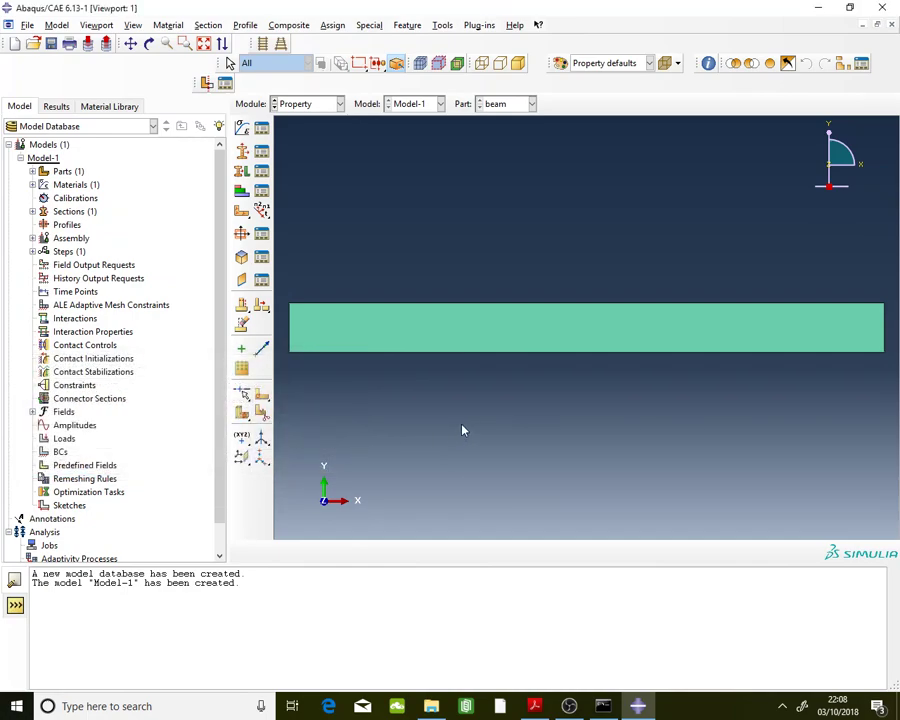
Step: Save the model database as plane stress element in the Abaqus folder
{"action": "left_click", "coordinate": [51, 46]}
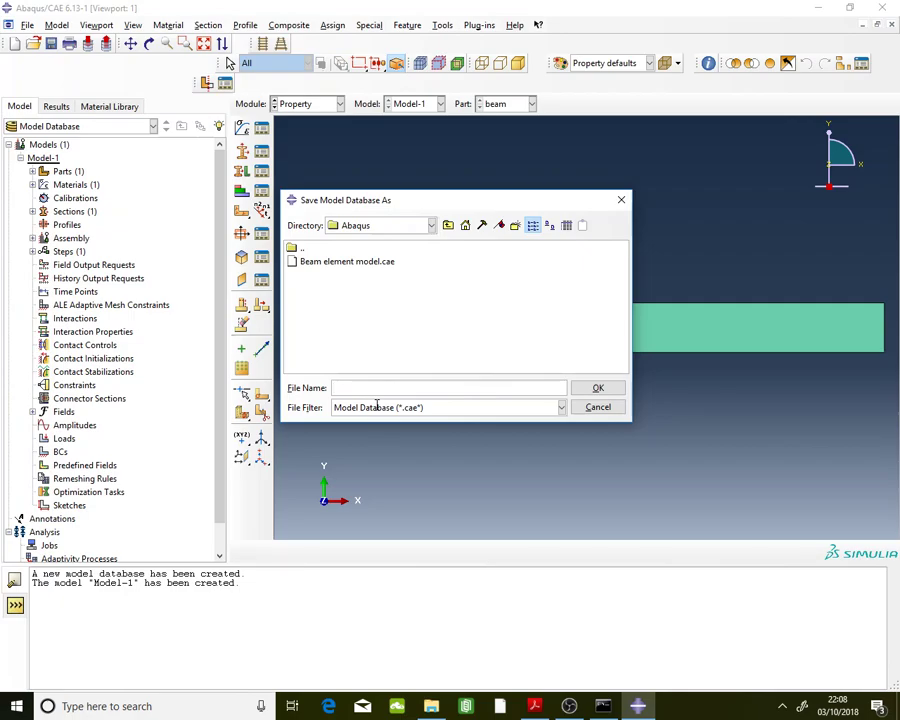
{"action": "type", "text": "B"}
{"action": "key", "text": "BackSpace"}
{"action": "key", "text": "Caps_Lock"}
{"action": "key", "text": "Caps_Lock"}
{"action": "type", "text": "pla"}
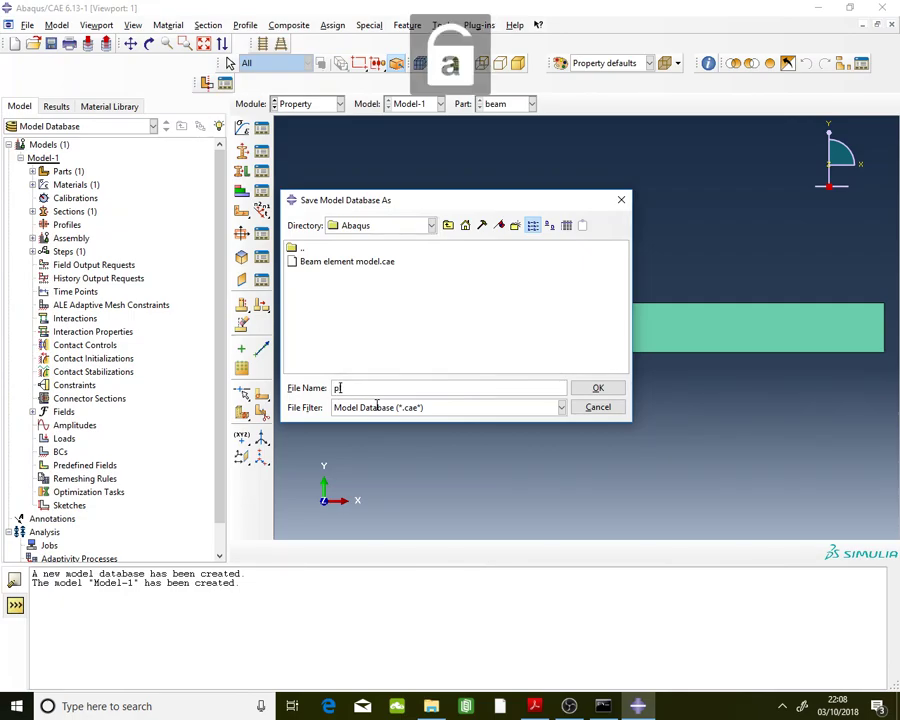
{"action": "type", "text": "ne st"}
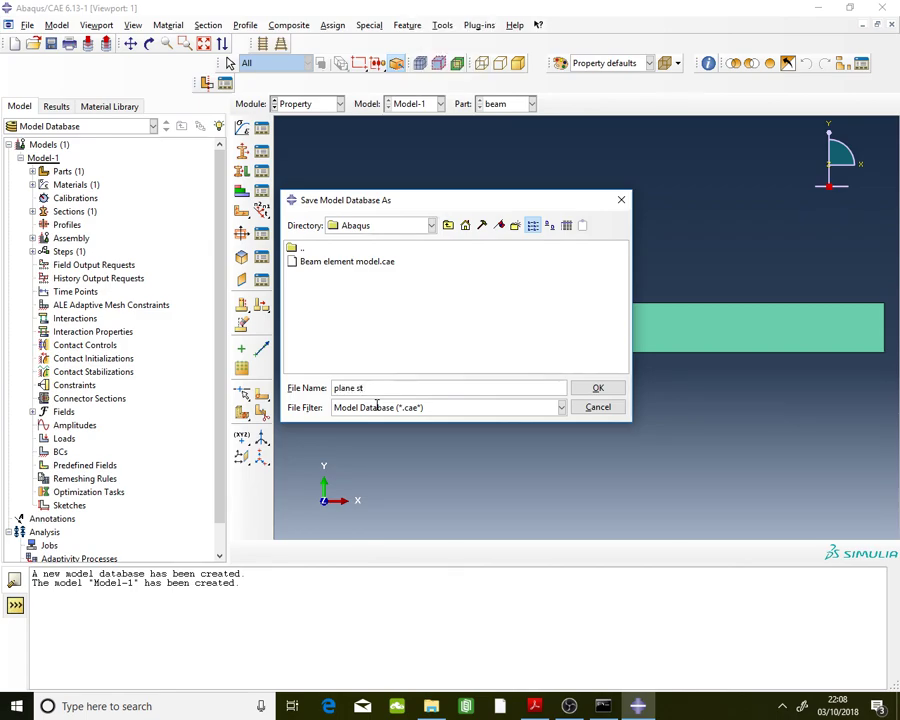
{"action": "type", "text": "ress element"}
{"action": "left_click", "coordinate": [590, 389]}
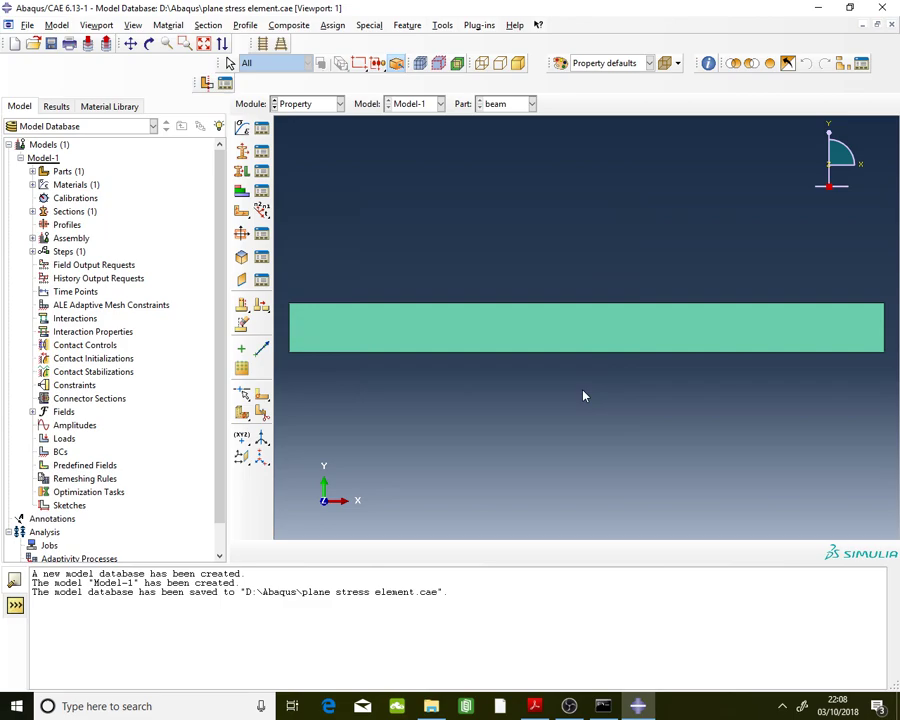
Step: Create an independent instance of the beam part in the Assembly module
{"action": "left_click", "coordinate": [317, 103]}
{"action": "left_click", "coordinate": [315, 145]}
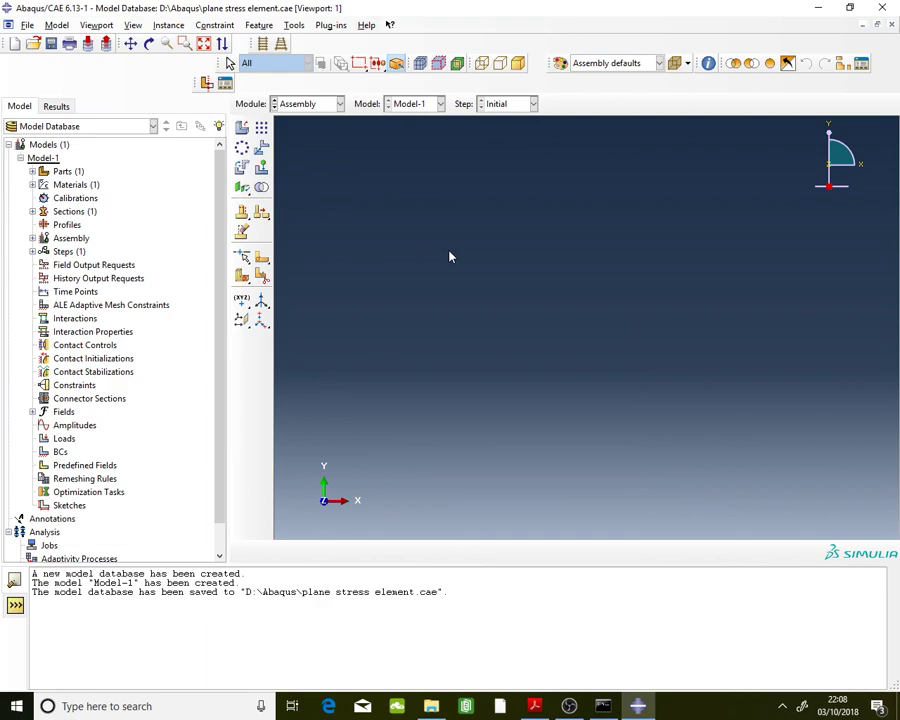
{"action": "left_click", "coordinate": [307, 104]}
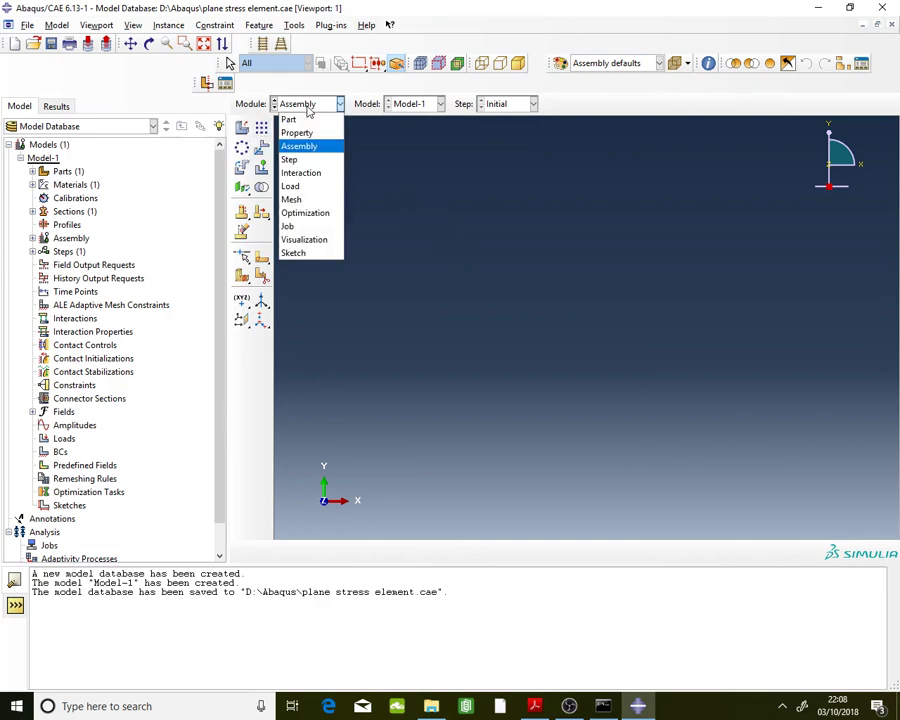
{"action": "left_click", "coordinate": [300, 120]}
{"action": "left_click", "coordinate": [311, 106]}
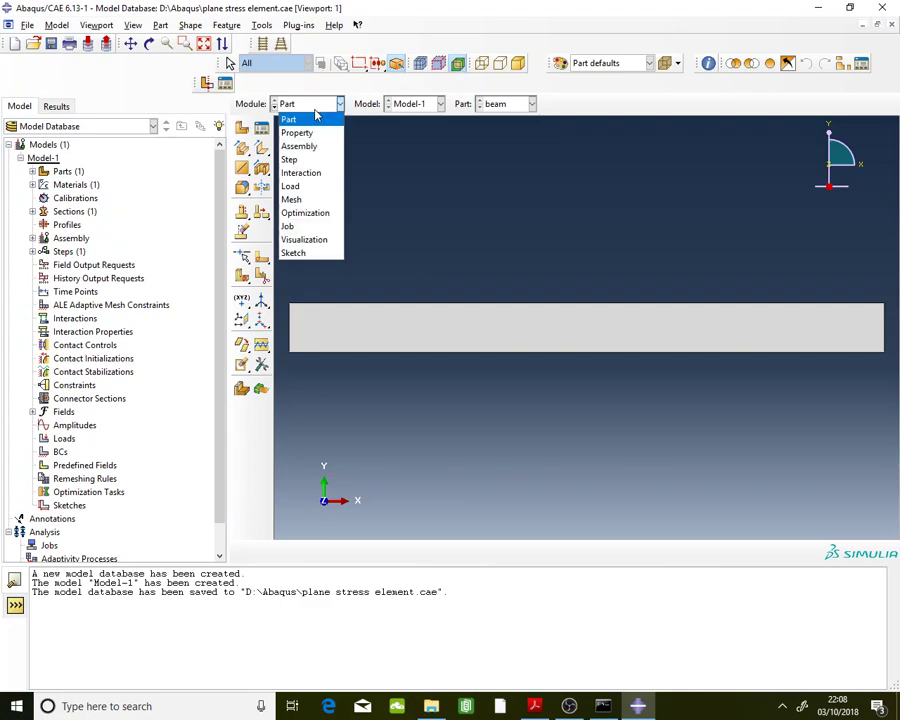
{"action": "left_click", "coordinate": [314, 147]}
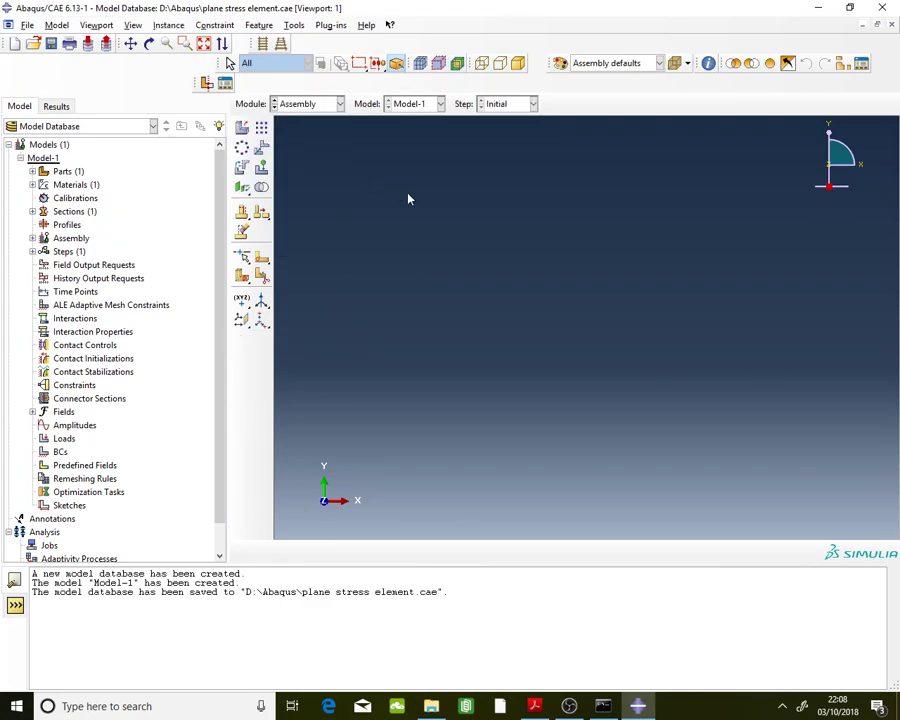
{"action": "left_click", "coordinate": [241, 128]}
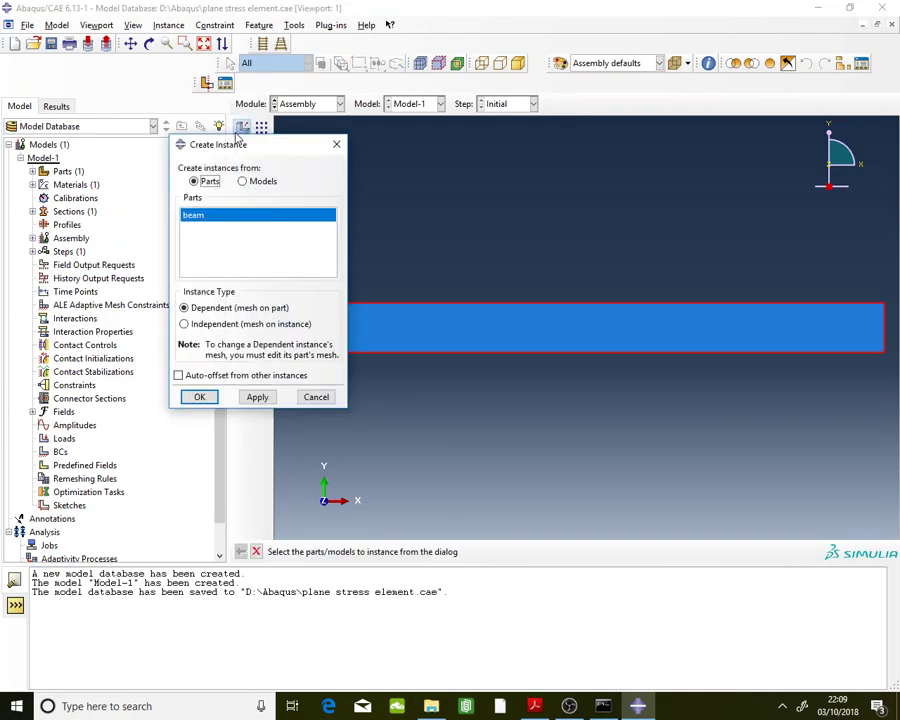
{"action": "left_click", "coordinate": [199, 219]}
{"action": "left_click", "coordinate": [235, 325]}
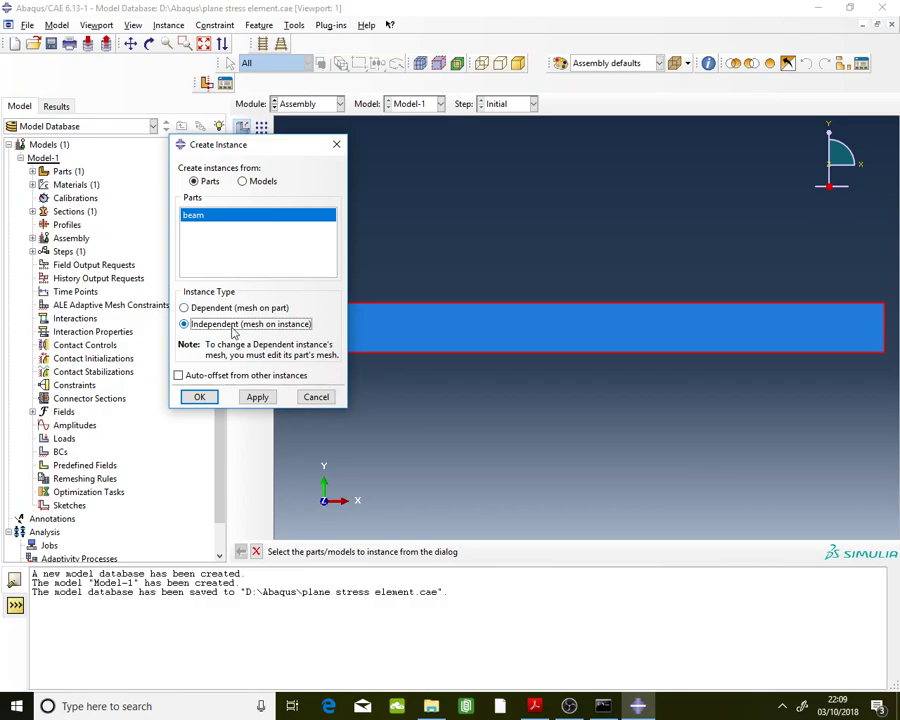
{"action": "left_click", "coordinate": [211, 397]}
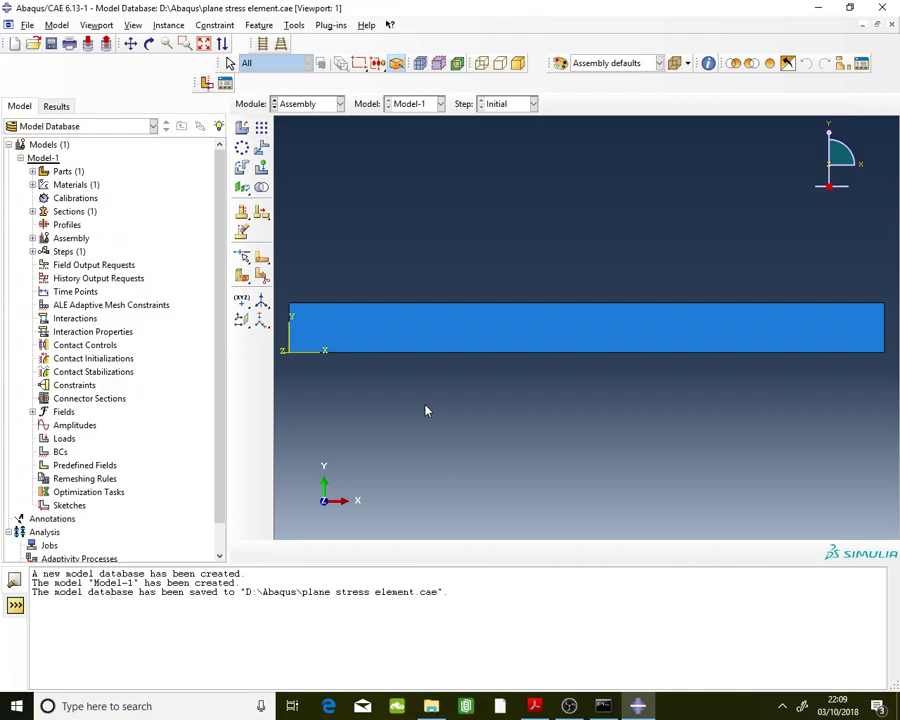
Step: Create a Static, General analysis step named Loading step after Initial, with a time period of 1 and nonlinear geometry off
{"action": "left_click", "coordinate": [313, 106]}
{"action": "left_click", "coordinate": [311, 160]}
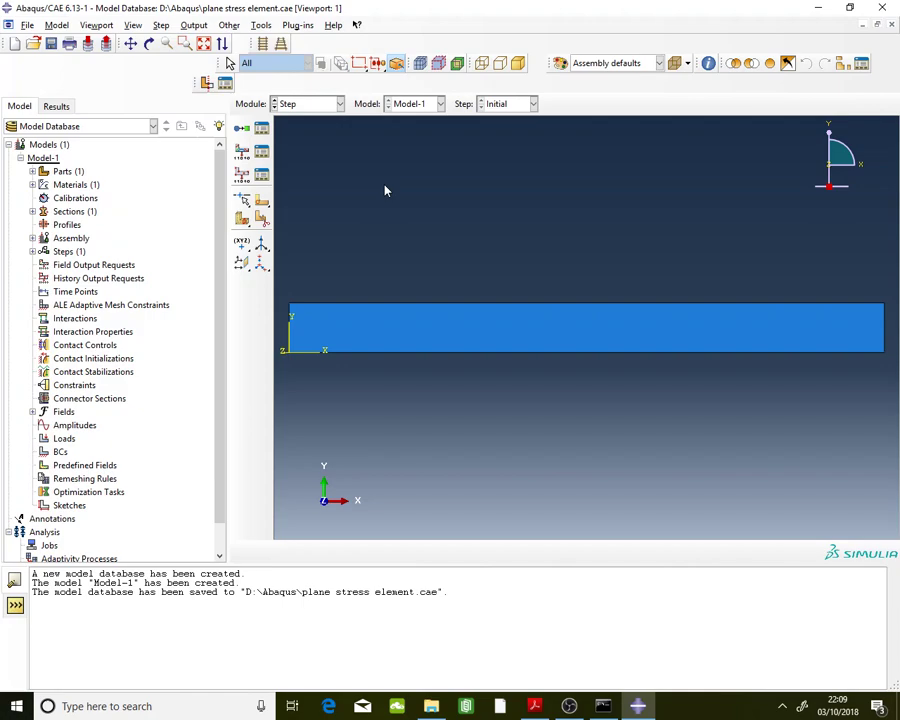
{"action": "left_click", "coordinate": [261, 133]}
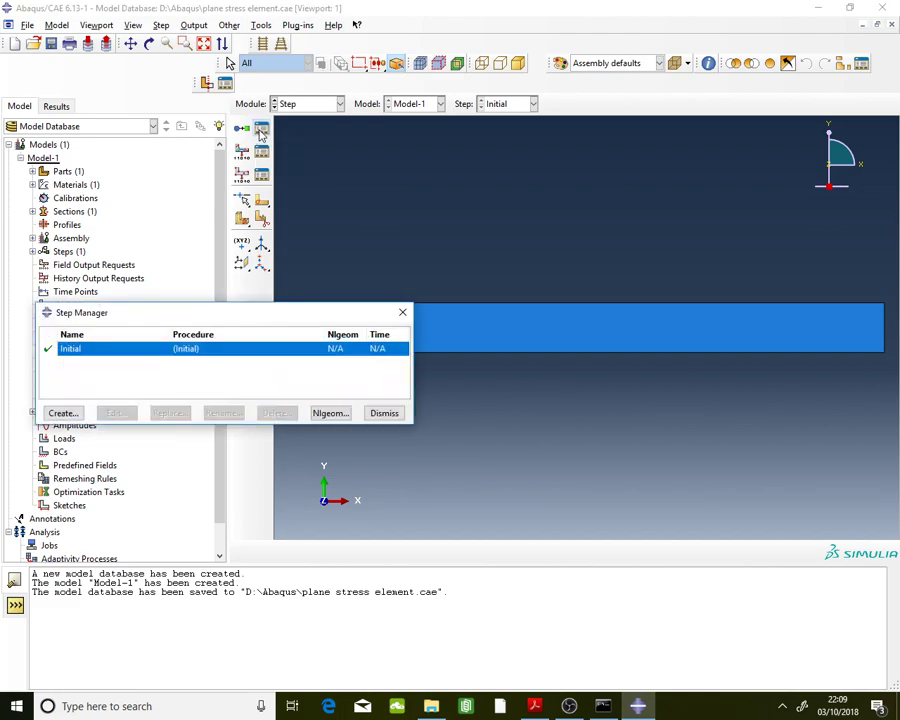
{"action": "left_click", "coordinate": [62, 413]}
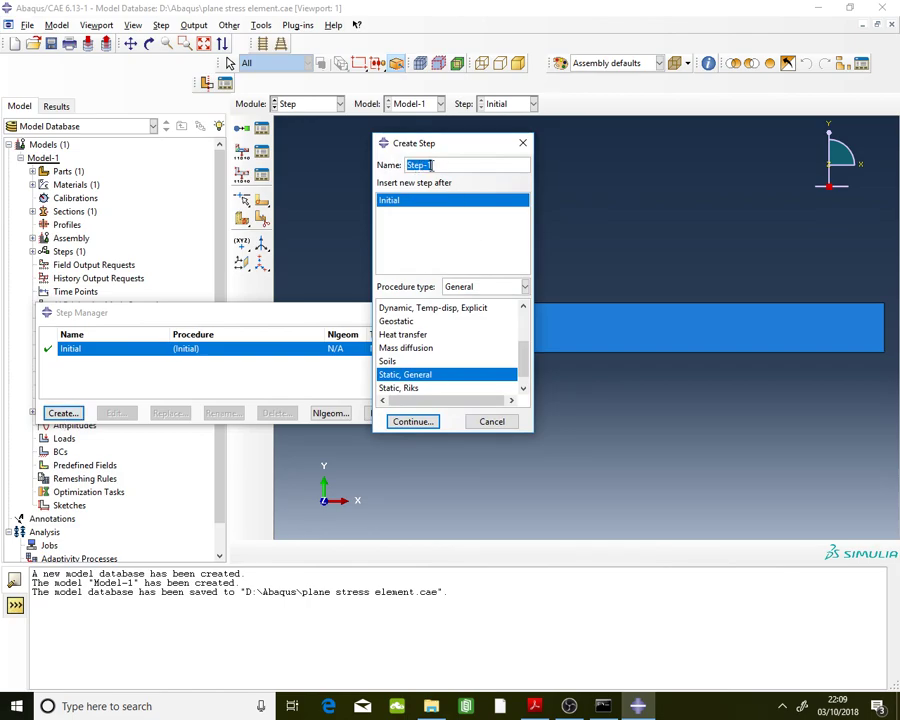
{"action": "type", "text": "Loading 1"}
{"action": "type", "text": "tep"}
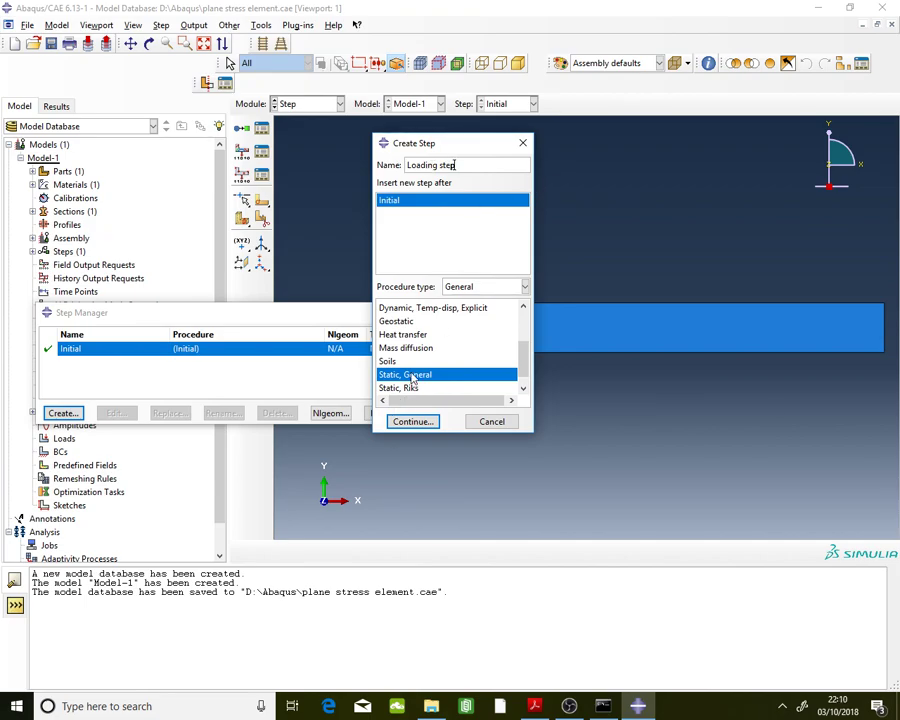
{"action": "left_click", "coordinate": [430, 423]}
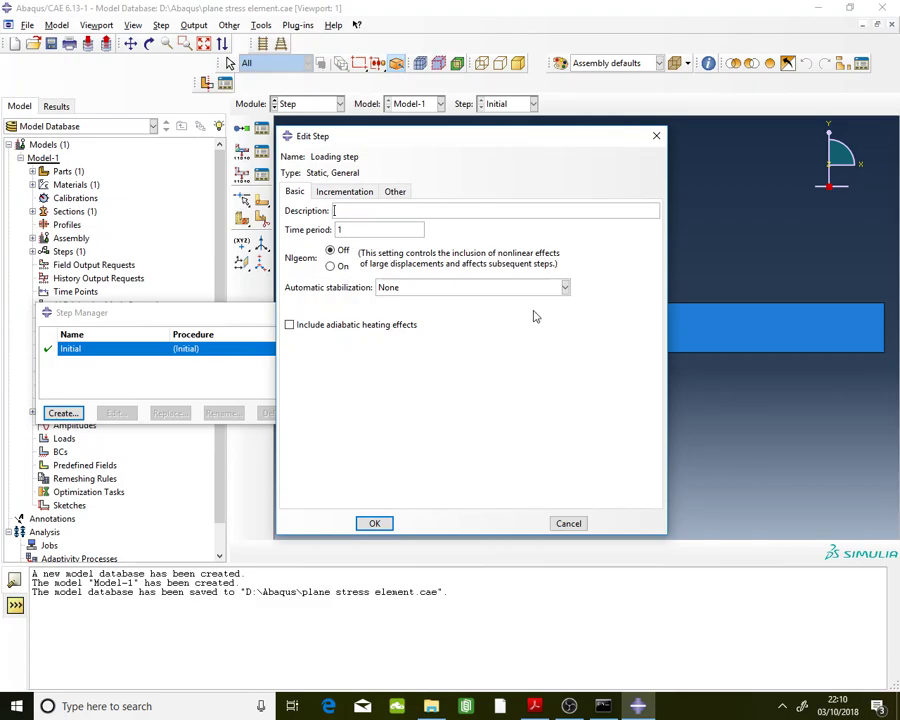
{"action": "left_click", "coordinate": [389, 522]}
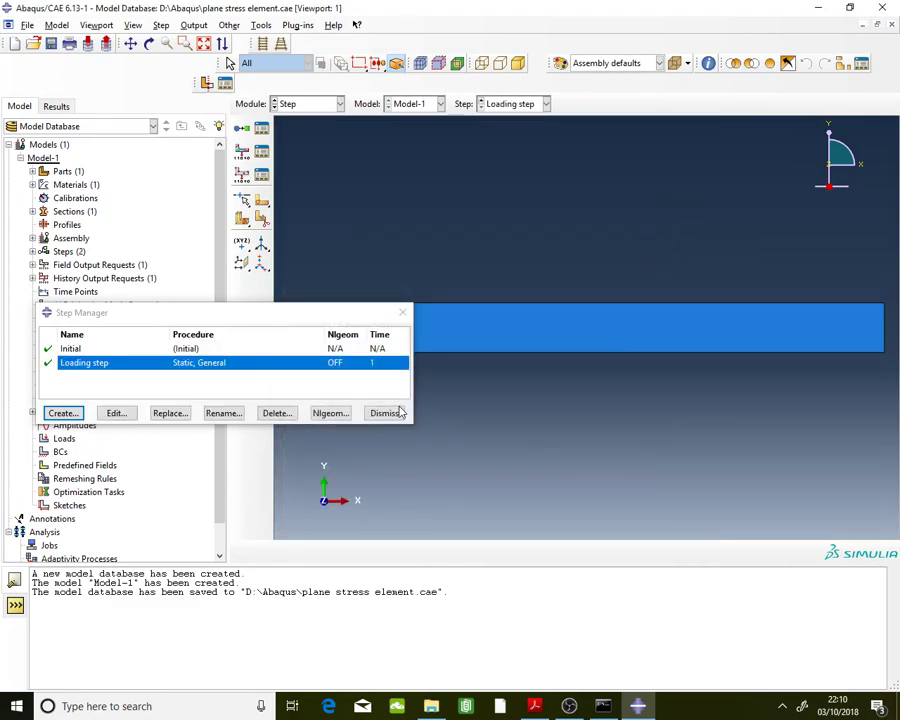
{"action": "left_click", "coordinate": [385, 413]}
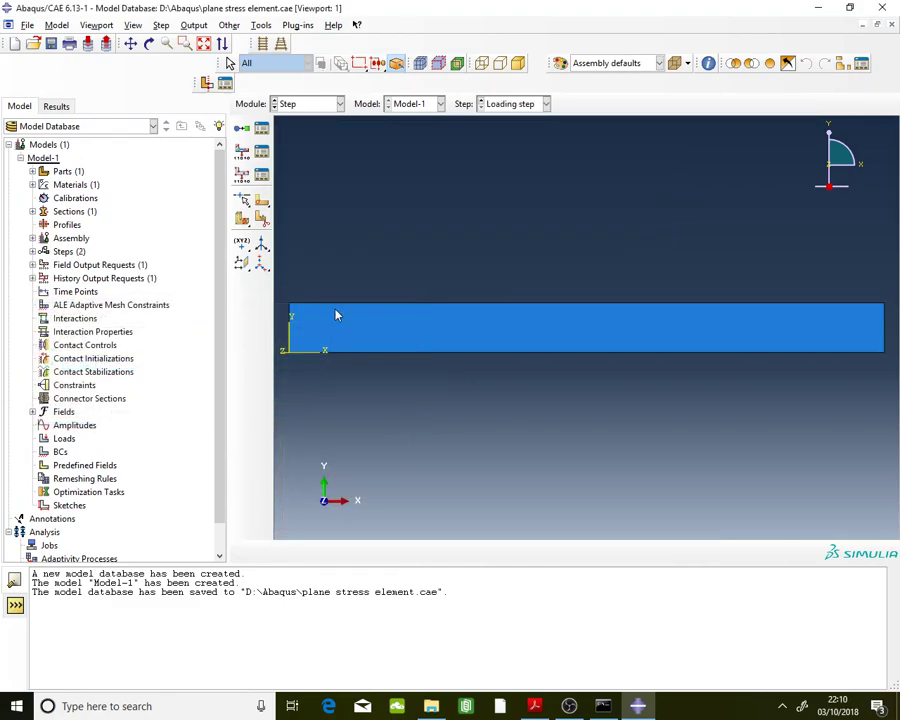
Step: Switch to the Load module and check the free-end load and the plane stress idealisation in the case study PDF
{"action": "left_click", "coordinate": [310, 104]}
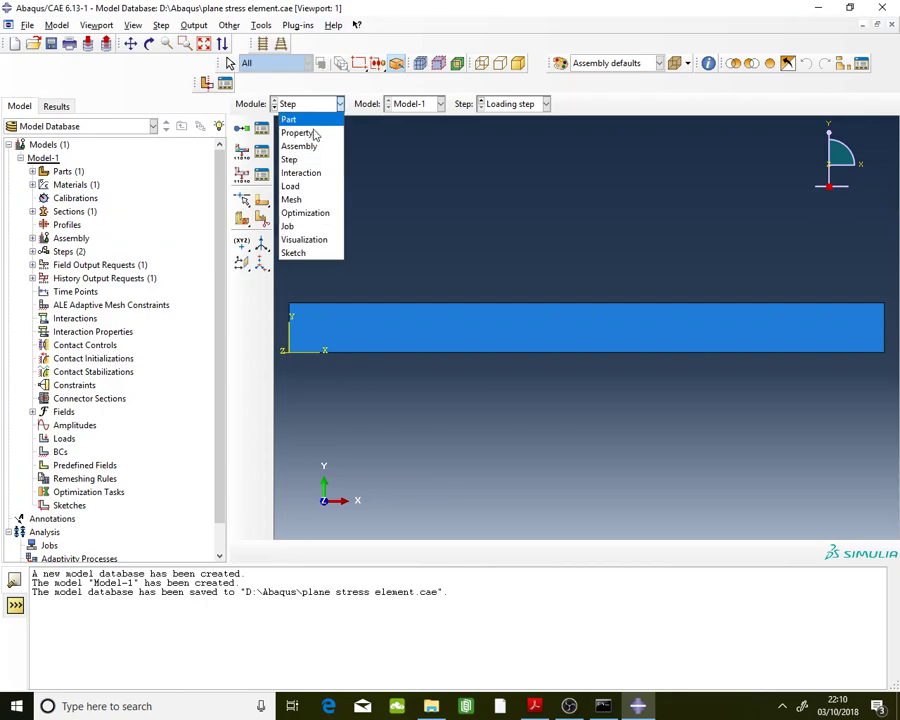
{"action": "left_click", "coordinate": [312, 188]}
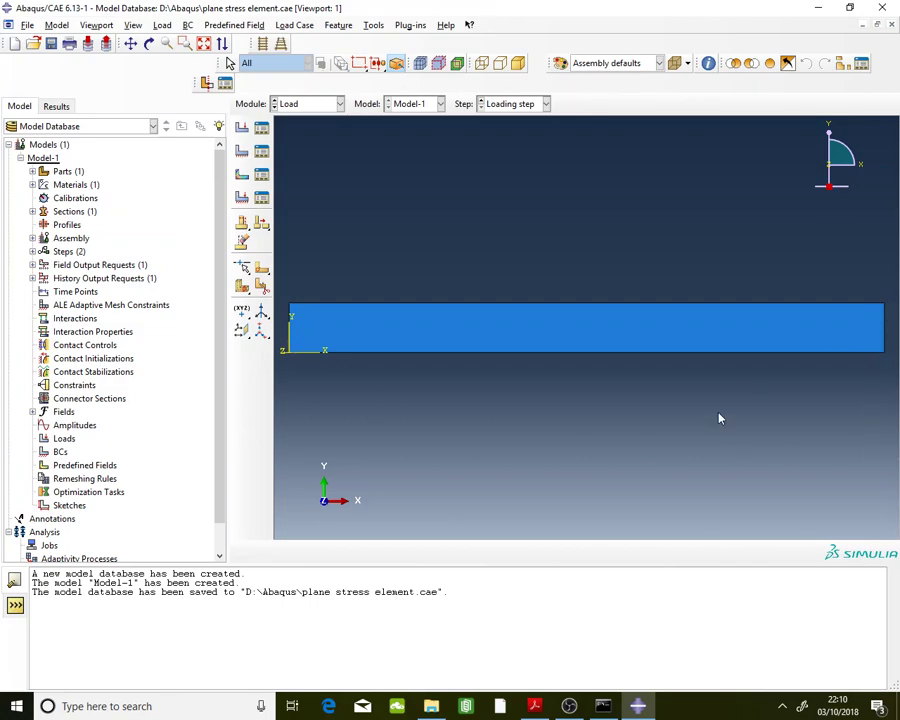
{"action": "left_click", "coordinate": [535, 706]}
{"action": "scroll", "coordinate": [551, 362], "scroll_direction": "down", "scroll_amount": 2}
{"action": "scroll", "coordinate": [464, 346], "scroll_direction": "down", "scroll_amount": 3}
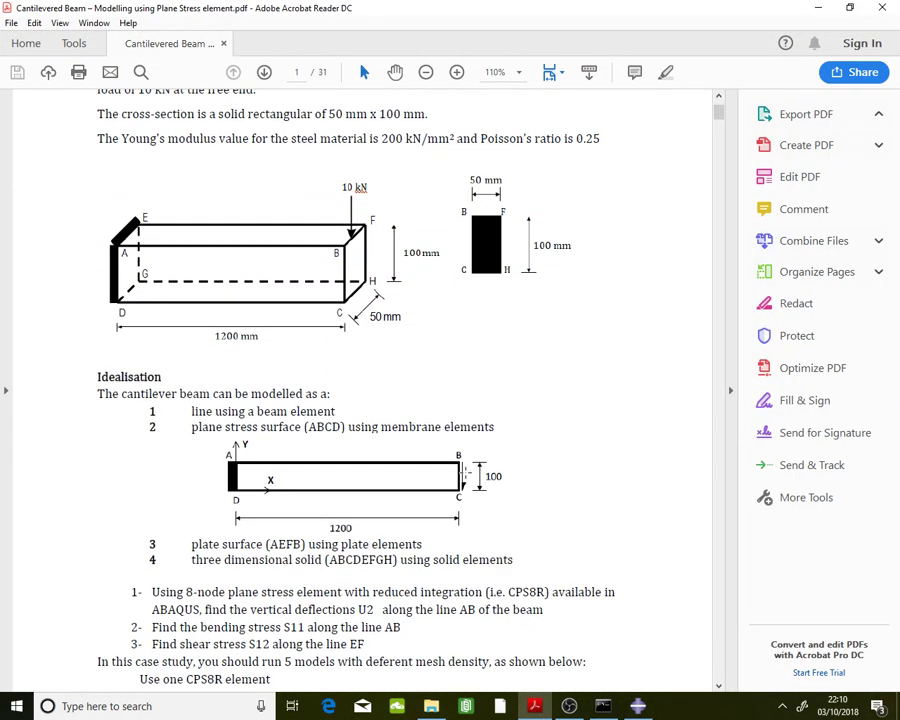
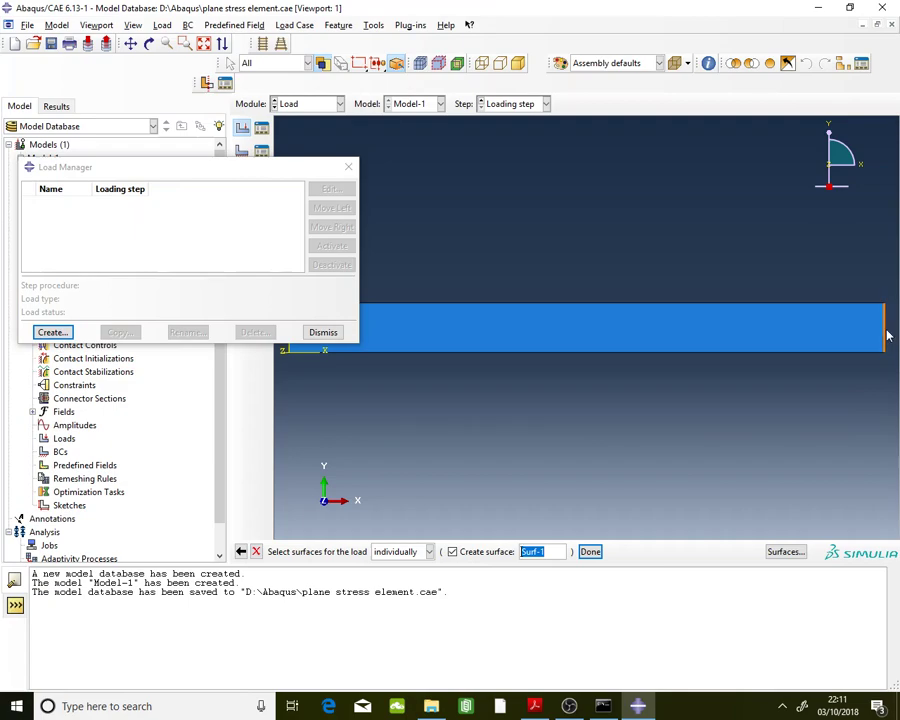
Step: Apply the Loading surface traction to the beam's free-end edge as uniform shear, direction (0,-1,0), magnitude -2
{"action": "left_click", "coordinate": [885, 335]}
{"action": "left_click", "coordinate": [589, 552]}
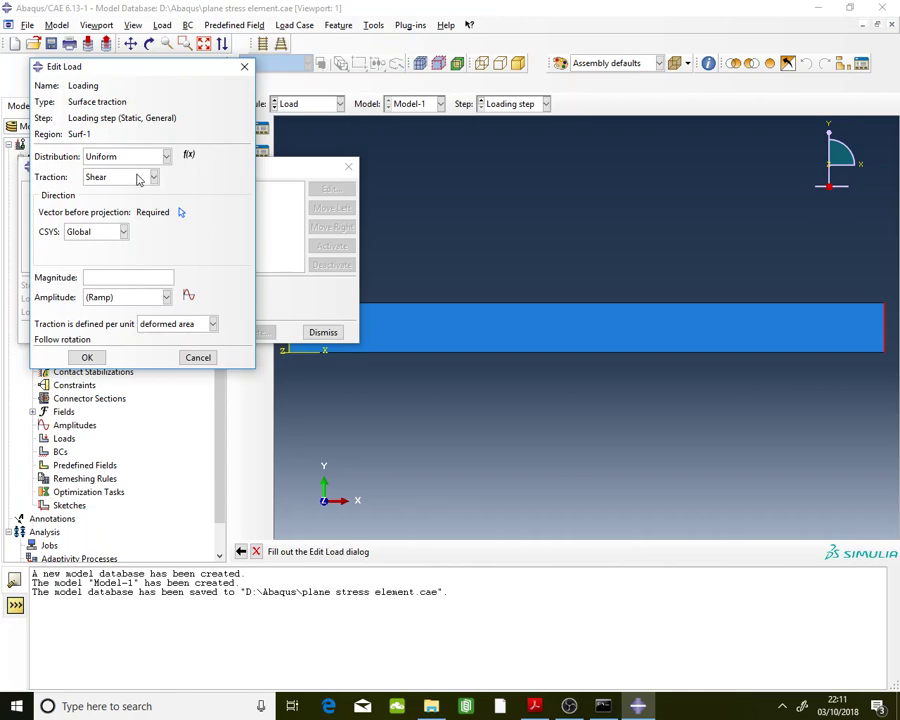
{"action": "left_click", "coordinate": [141, 177]}
{"action": "left_click", "coordinate": [128, 180]}
{"action": "left_click", "coordinate": [110, 276]}
{"action": "left_click", "coordinate": [182, 213]}
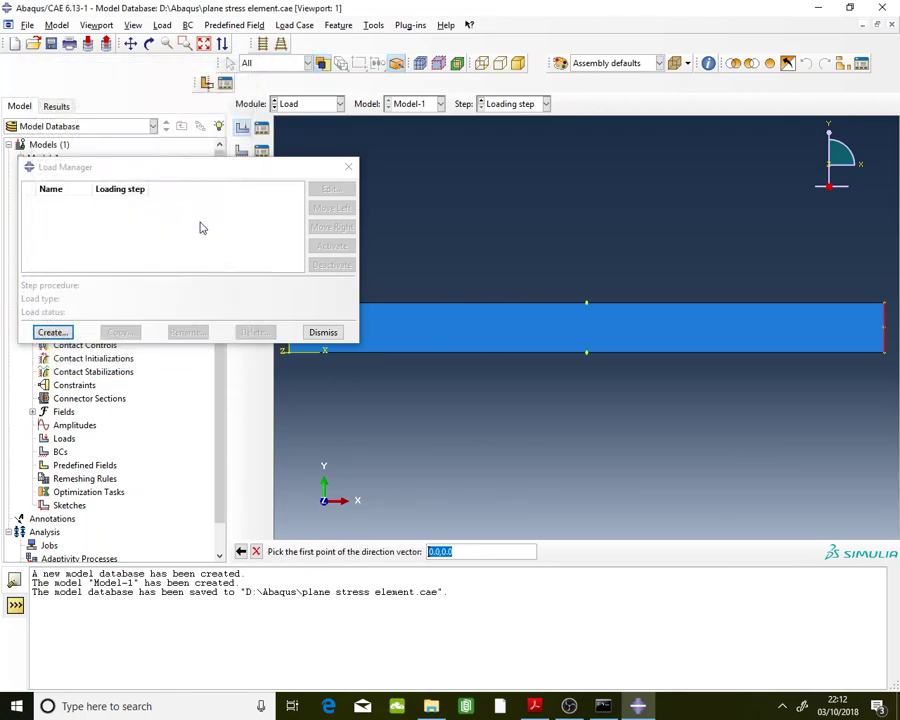
{"action": "left_click", "coordinate": [885, 305]}
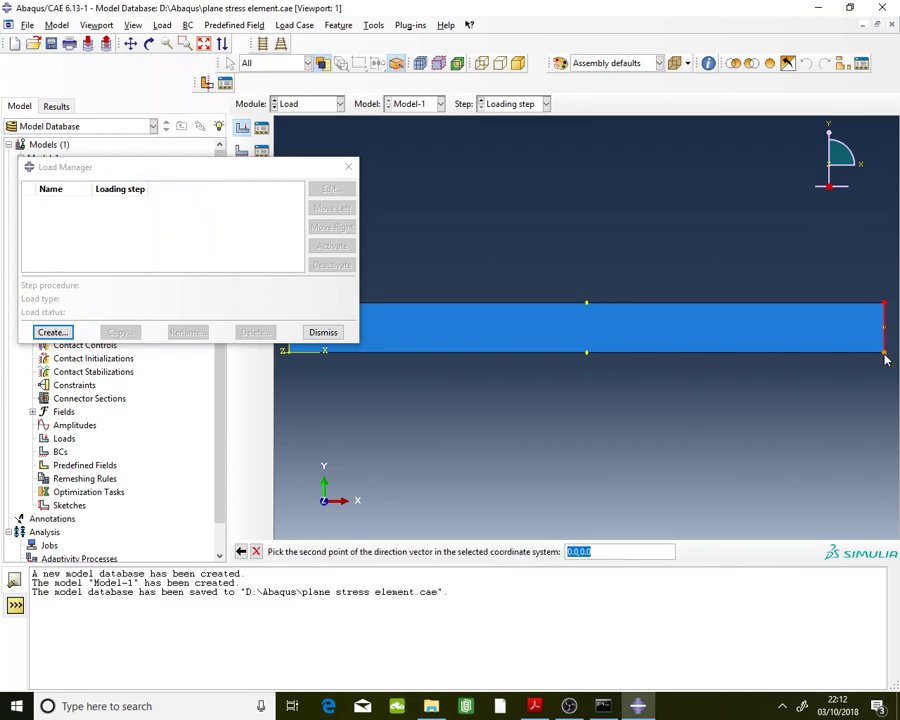
{"action": "left_click", "coordinate": [884, 356]}
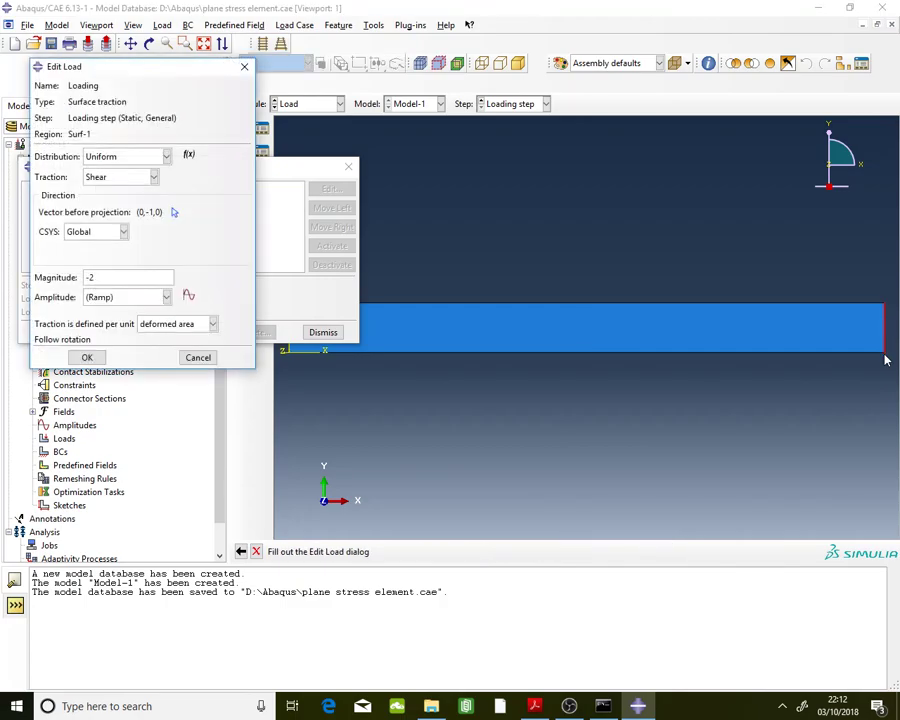
{"action": "left_click", "coordinate": [90, 358]}
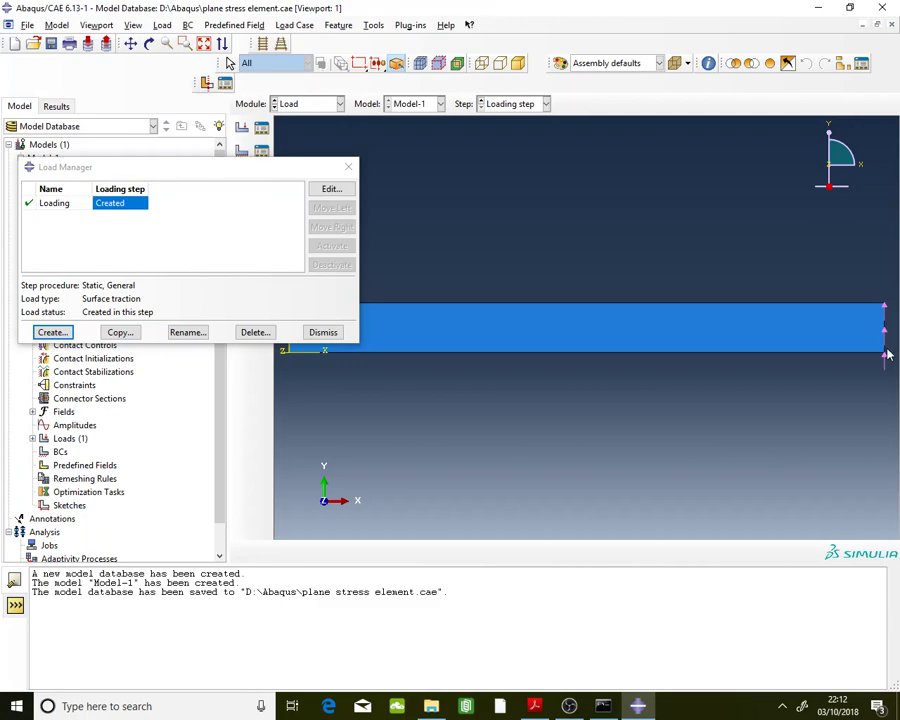
Step: Change the magnitude of the Loading traction to 2 so it acts downward, and close the load manager
{"action": "double_click", "coordinate": [130, 206]}
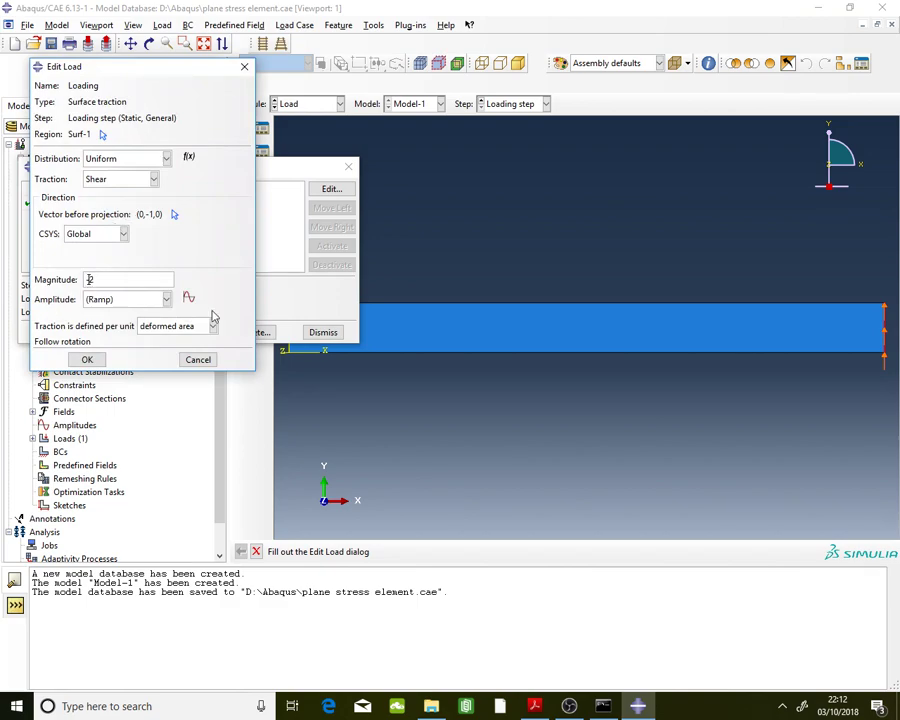
{"action": "key", "text": "BackSpace"}
{"action": "left_click", "coordinate": [88, 359]}
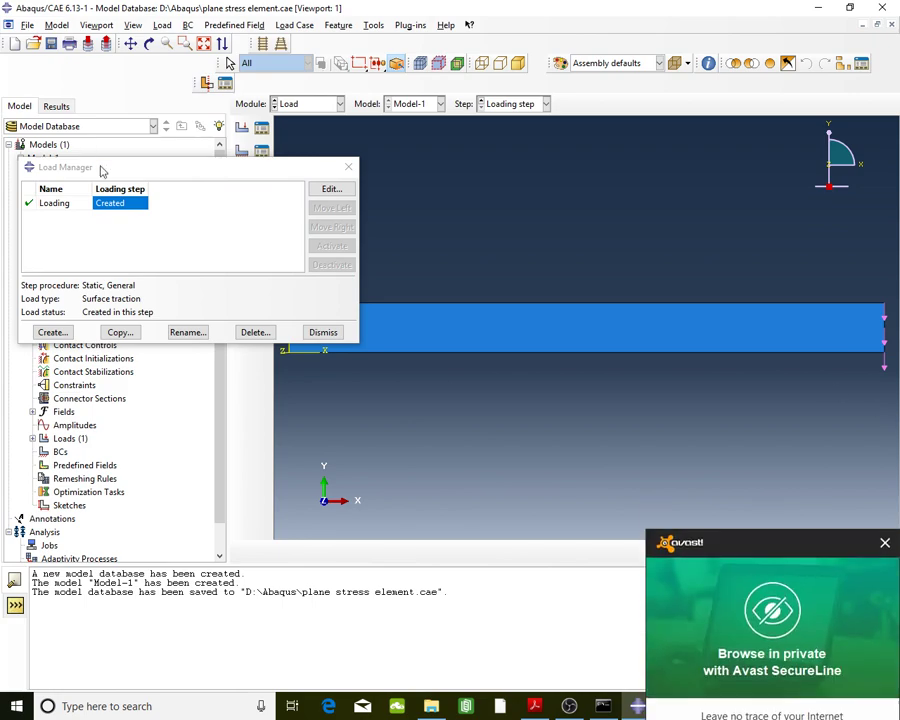
{"action": "double_click", "coordinate": [128, 205]}
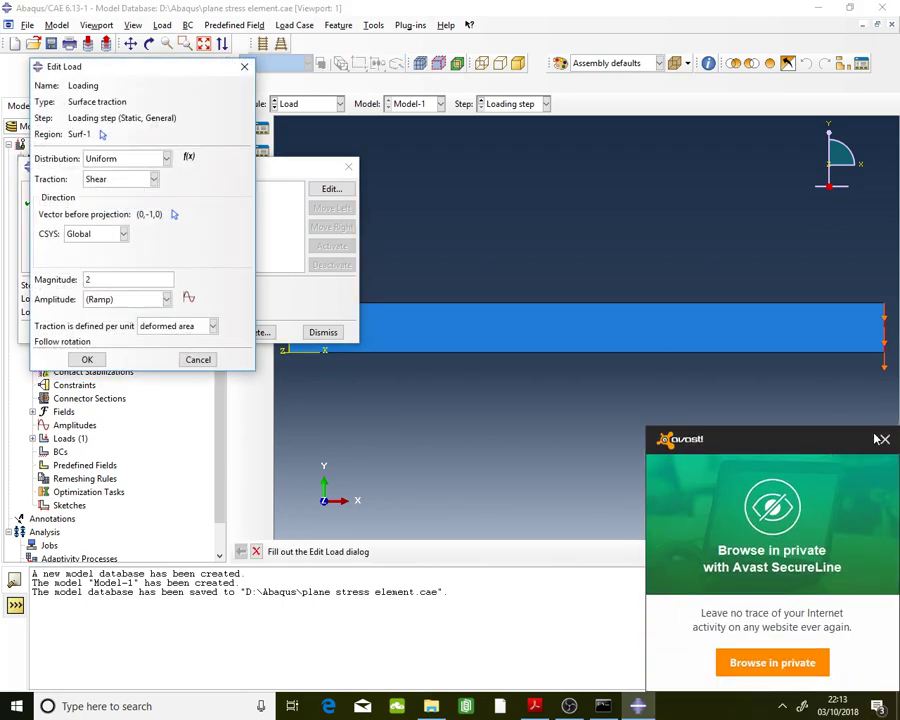
{"action": "left_click", "coordinate": [884, 440]}
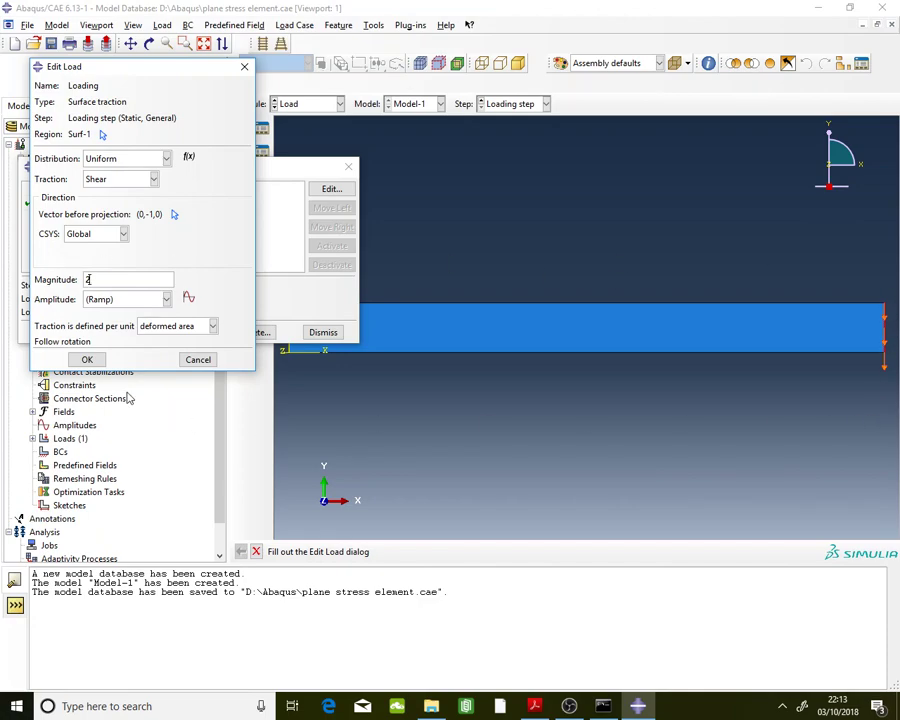
{"action": "left_click", "coordinate": [87, 359]}
{"action": "left_click", "coordinate": [337, 337]}
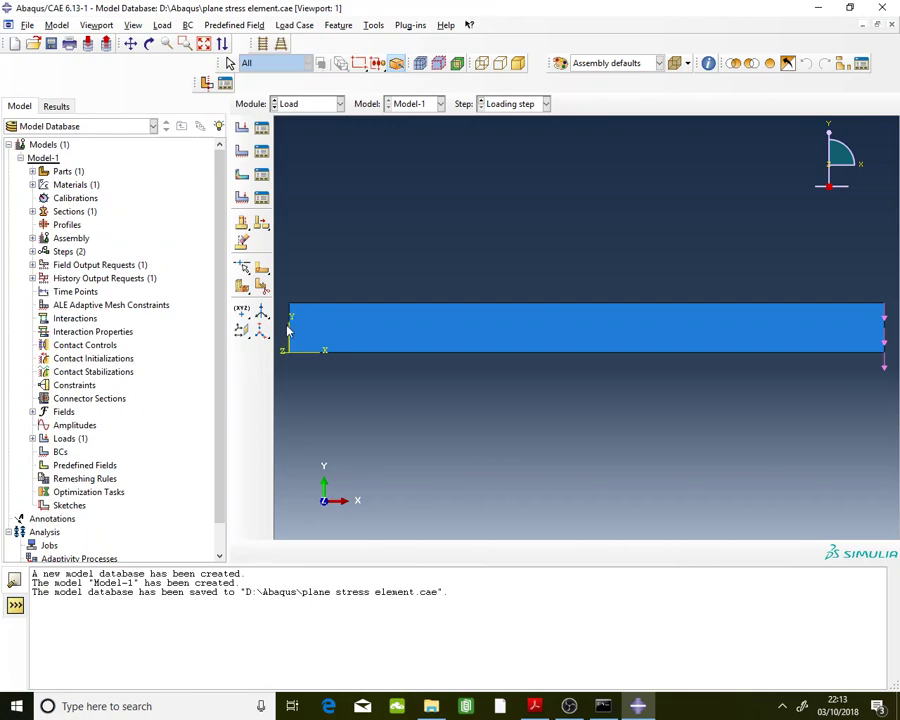
Step: Create a Displacement/Rotation boundary condition named Boundary condition in the Loading step on the beam's fixed-end vertical edge at the origin
{"action": "left_click", "coordinate": [263, 152]}
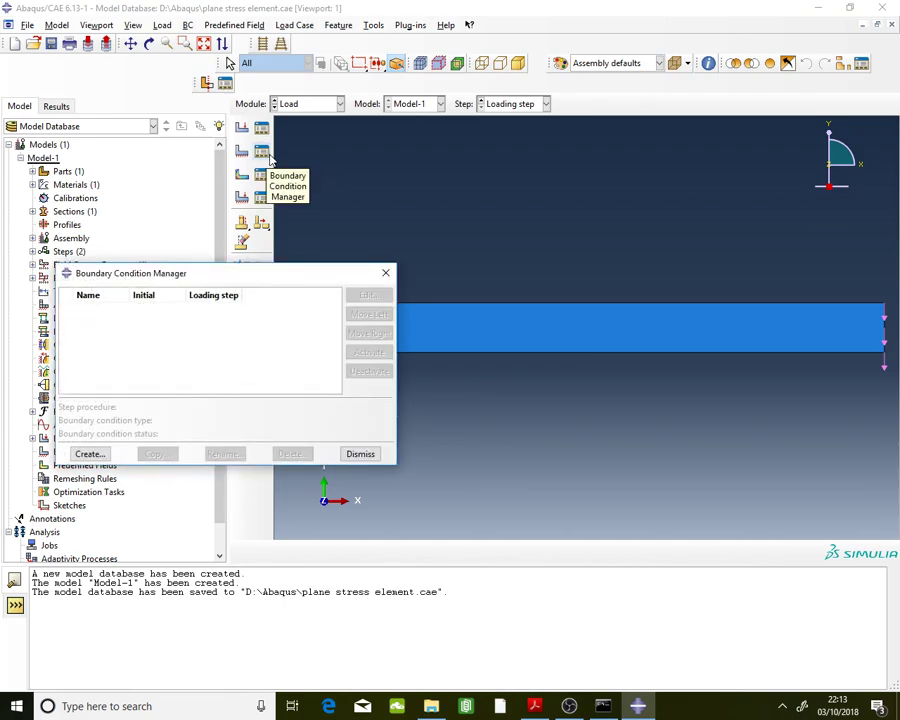
{"action": "left_click", "coordinate": [89, 454]}
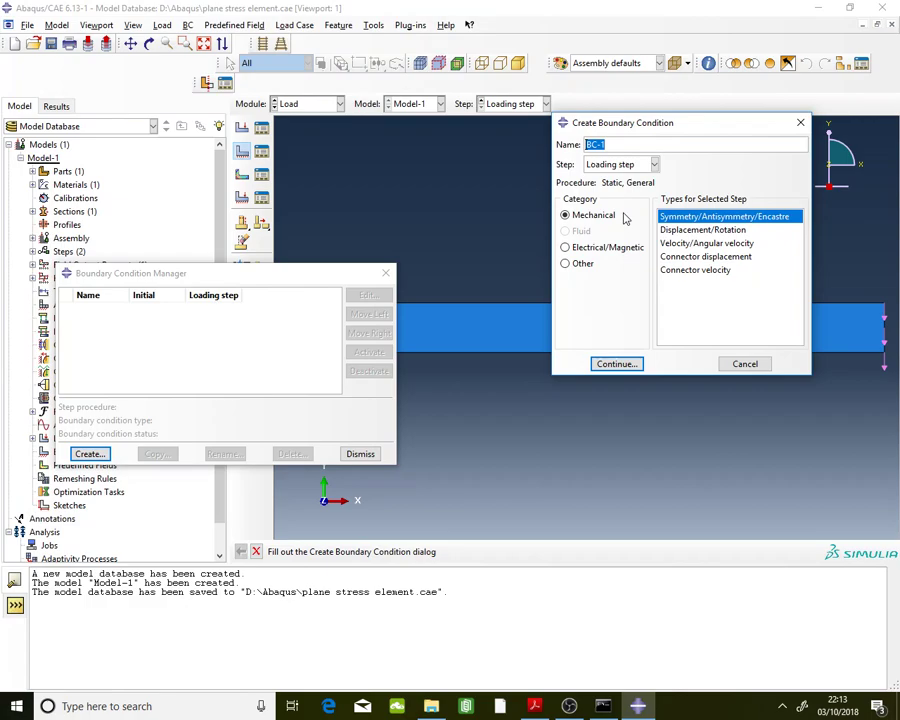
{"action": "type", "text": "Boundary condition"}
{"action": "left_click", "coordinate": [700, 230]}
{"action": "left_click_drag", "start_coordinate": [295, 278], "coordinate": [141, 403]}
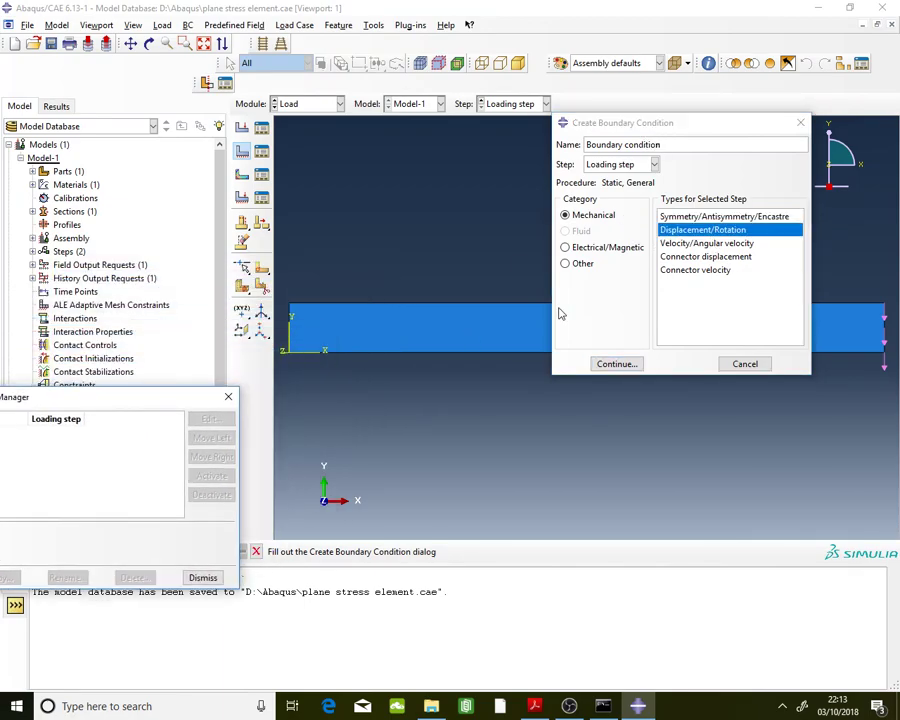
{"action": "left_click", "coordinate": [628, 363]}
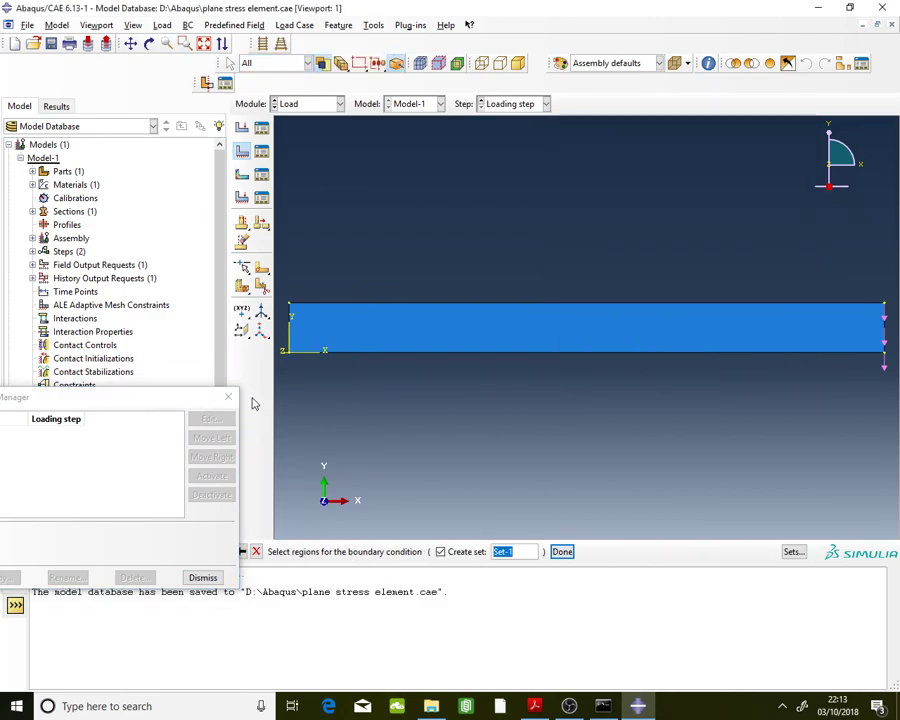
{"action": "left_click", "coordinate": [289, 328]}
{"action": "left_click", "coordinate": [562, 551]}
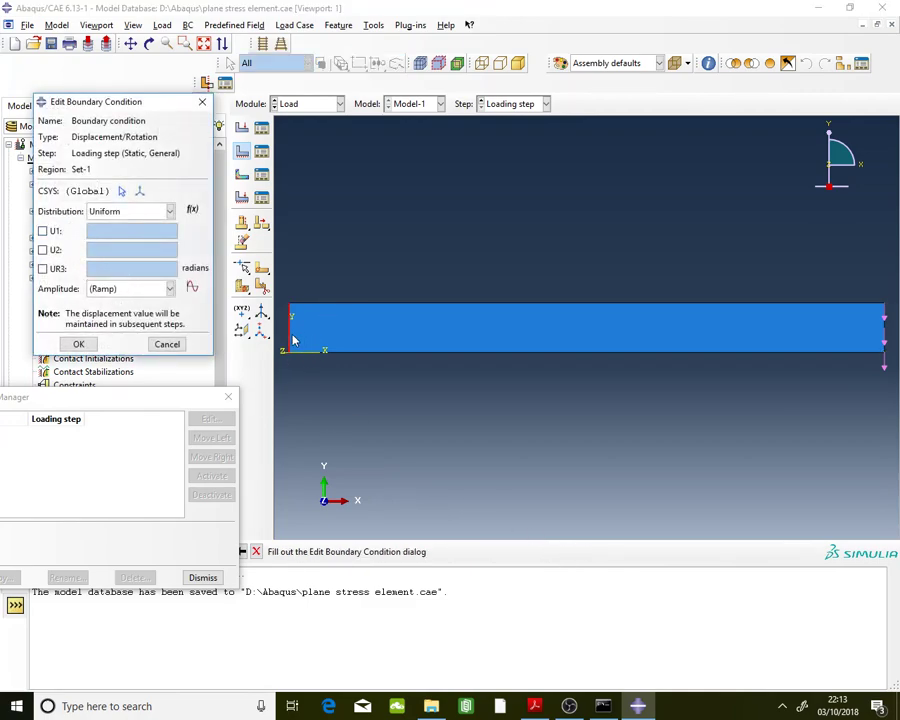
Step: Constrain U1, U2 and UR3 to 0 at the fixed edge, close the boundary condition manager and save the model database
{"action": "left_click", "coordinate": [52, 231]}
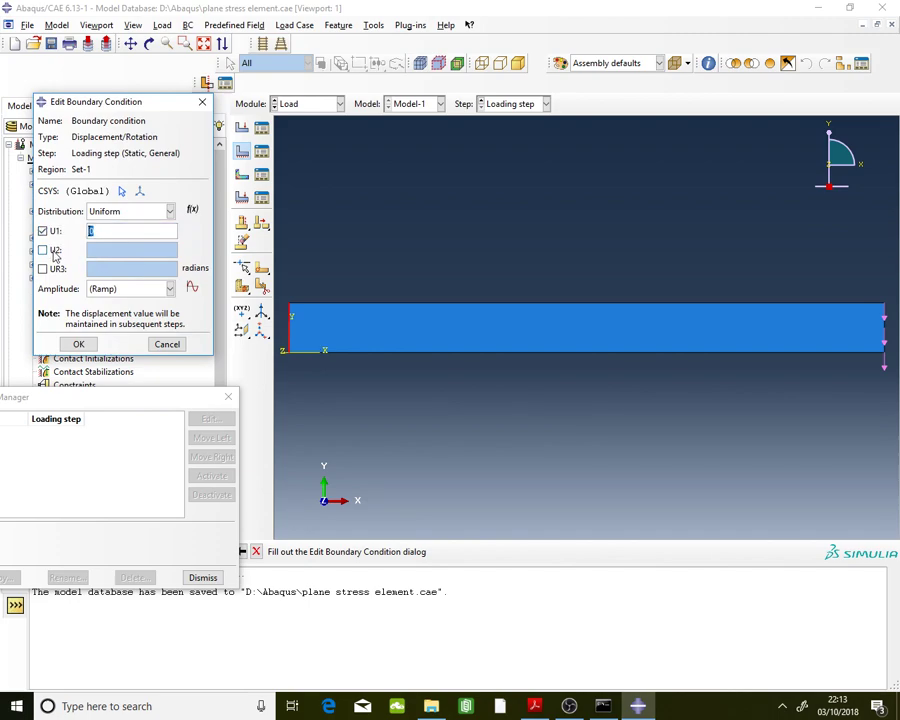
{"action": "left_click", "coordinate": [52, 250]}
{"action": "left_click", "coordinate": [52, 269]}
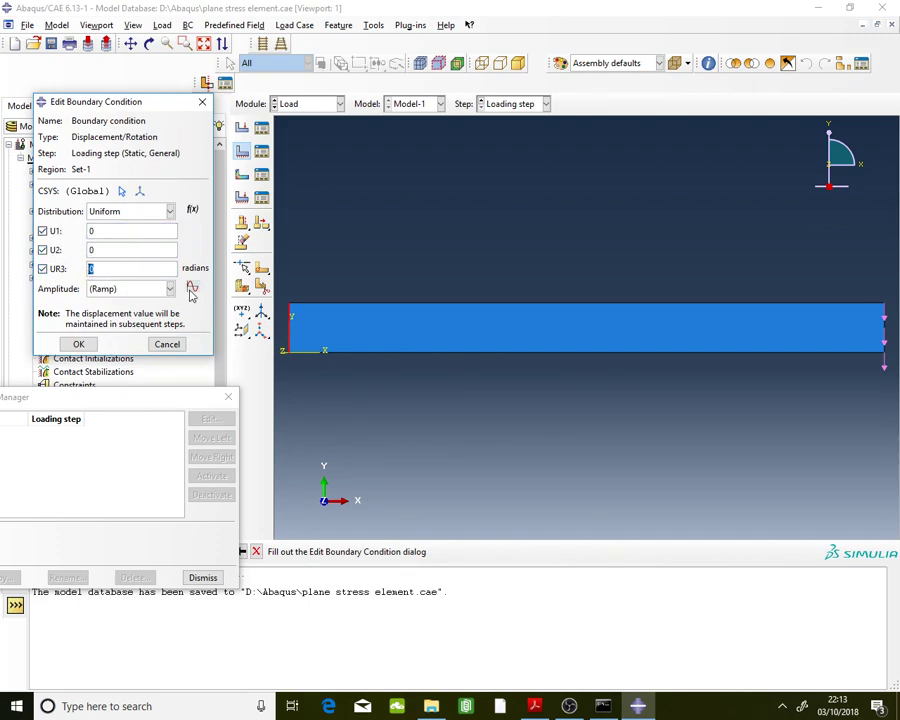
{"action": "left_click", "coordinate": [79, 344]}
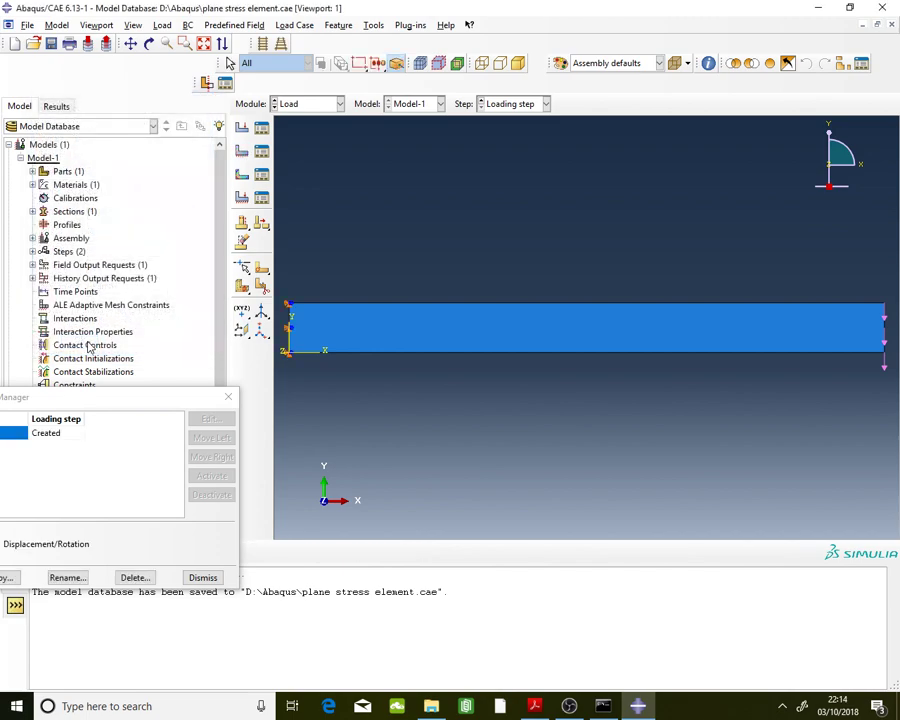
{"action": "left_click", "coordinate": [204, 577]}
{"action": "key", "text": "ctrl+s"}
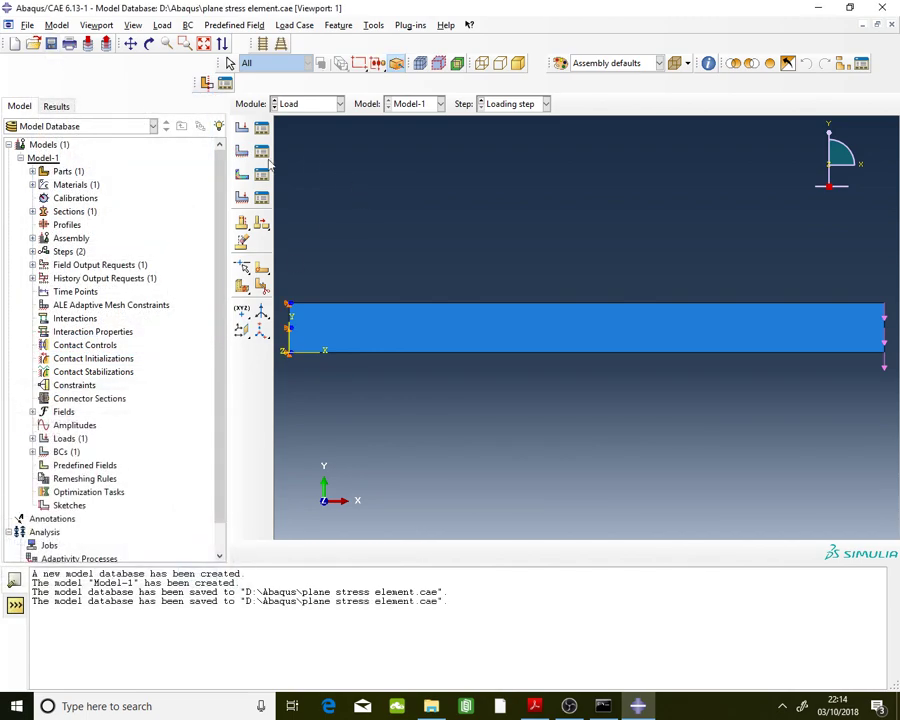
Step: Switch to the Mesh module, start local edge seeding and check the one-element CPS8R mesh layout in the case study PDF
{"action": "left_click", "coordinate": [310, 104]}
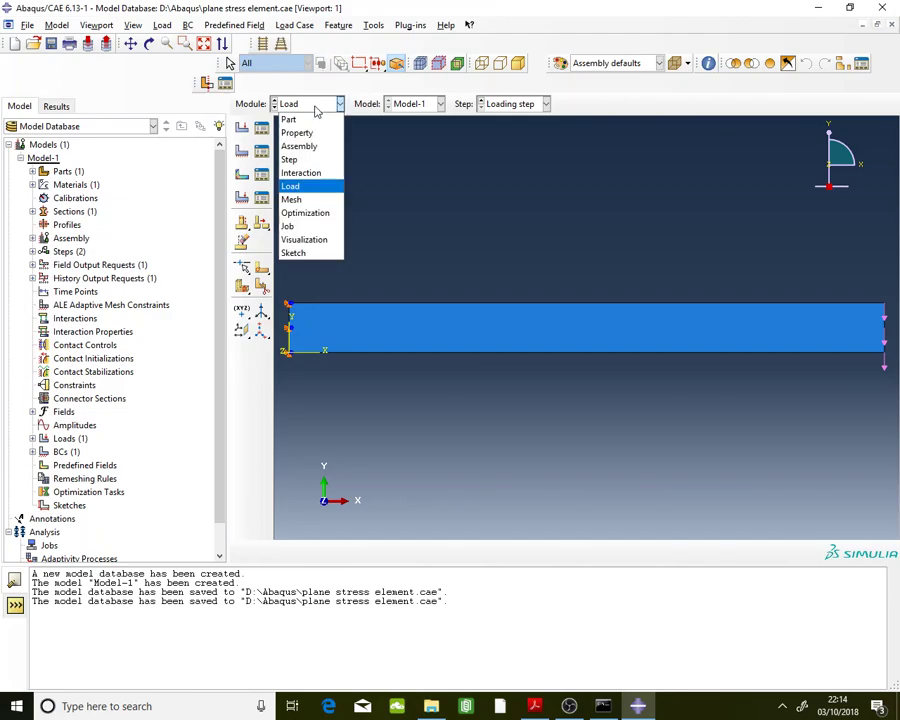
{"action": "left_click", "coordinate": [300, 199]}
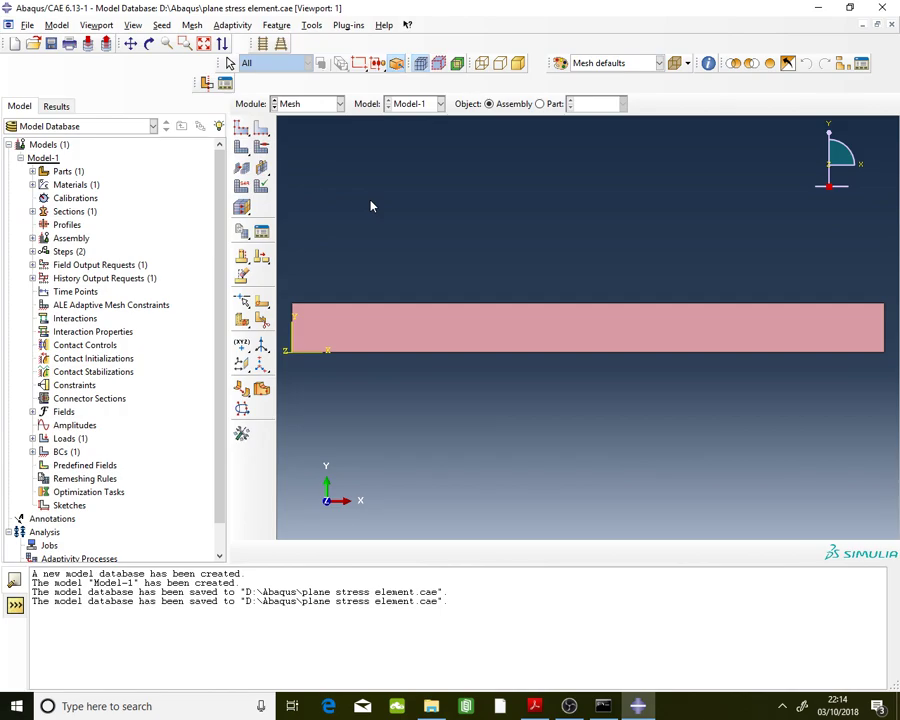
{"action": "left_click", "coordinate": [262, 130]}
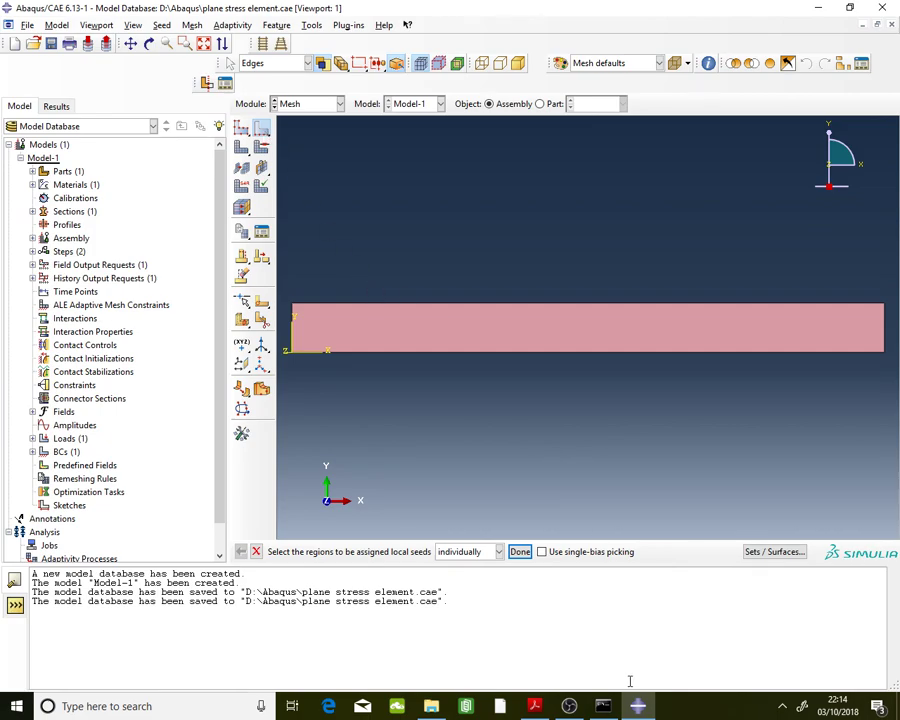
{"action": "left_click", "coordinate": [535, 706]}
{"action": "scroll", "coordinate": [524, 426], "scroll_direction": "down", "scroll_amount": 5}
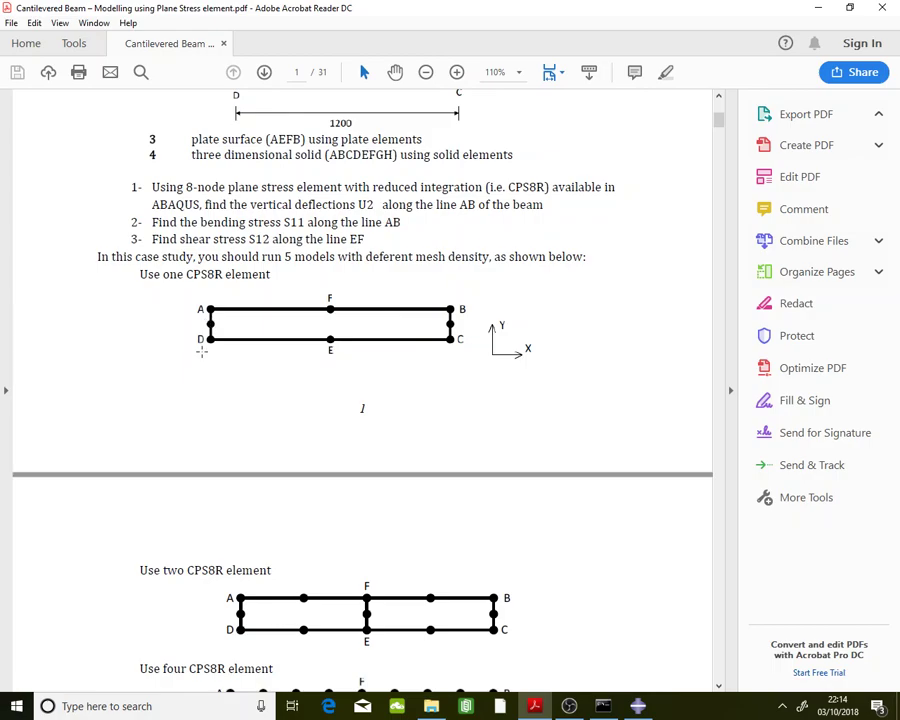
{"action": "left_click", "coordinate": [816, 8]}
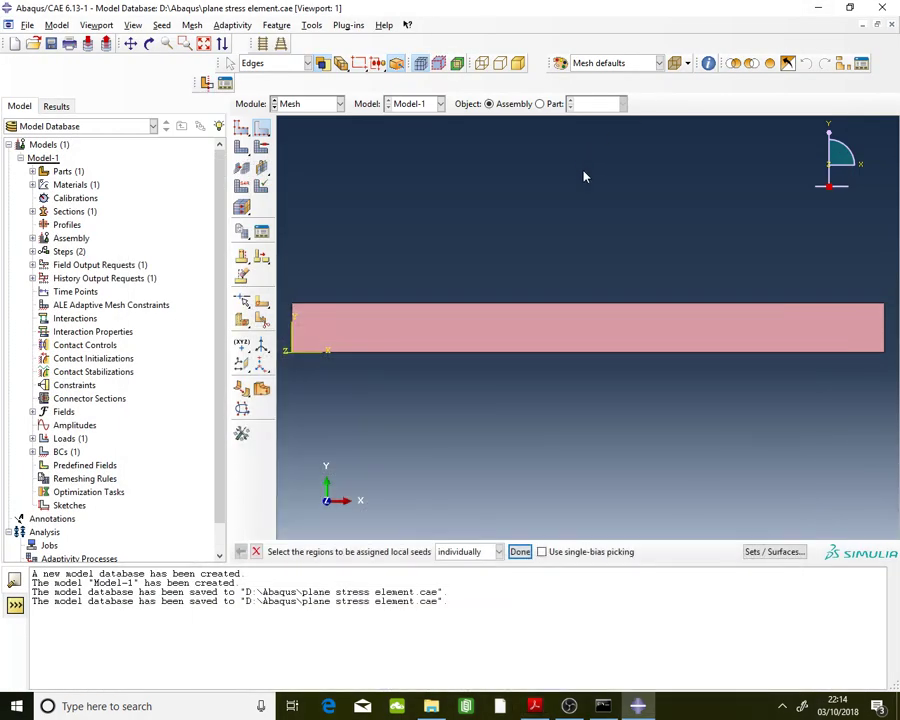
Step: Seed the beam's two long horizontal edges by number with 1 element and no bias
{"action": "left_click", "coordinate": [592, 304]}
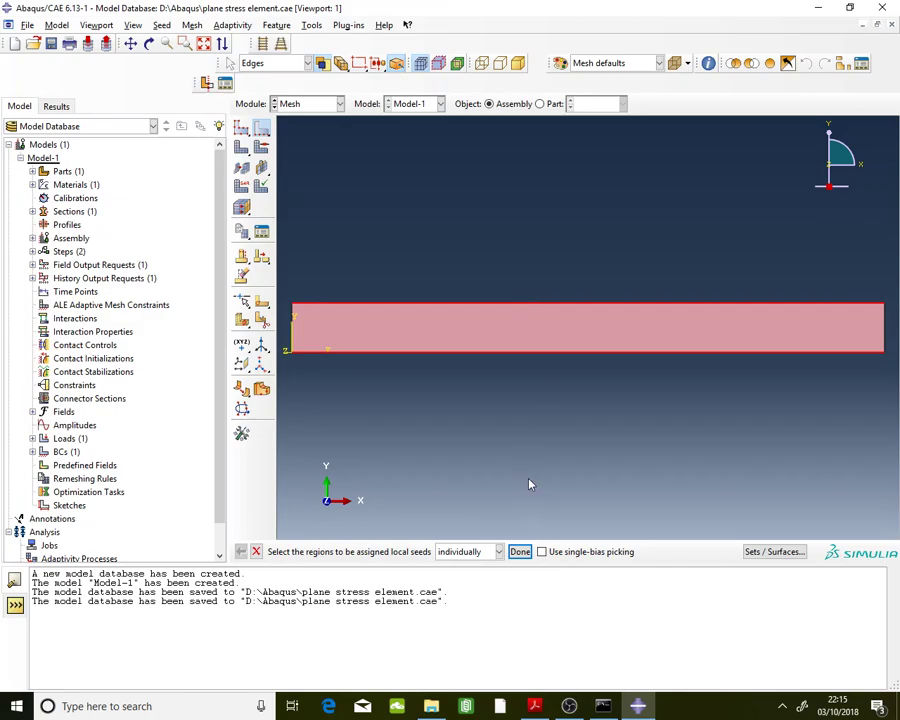
{"action": "left_click", "coordinate": [520, 552]}
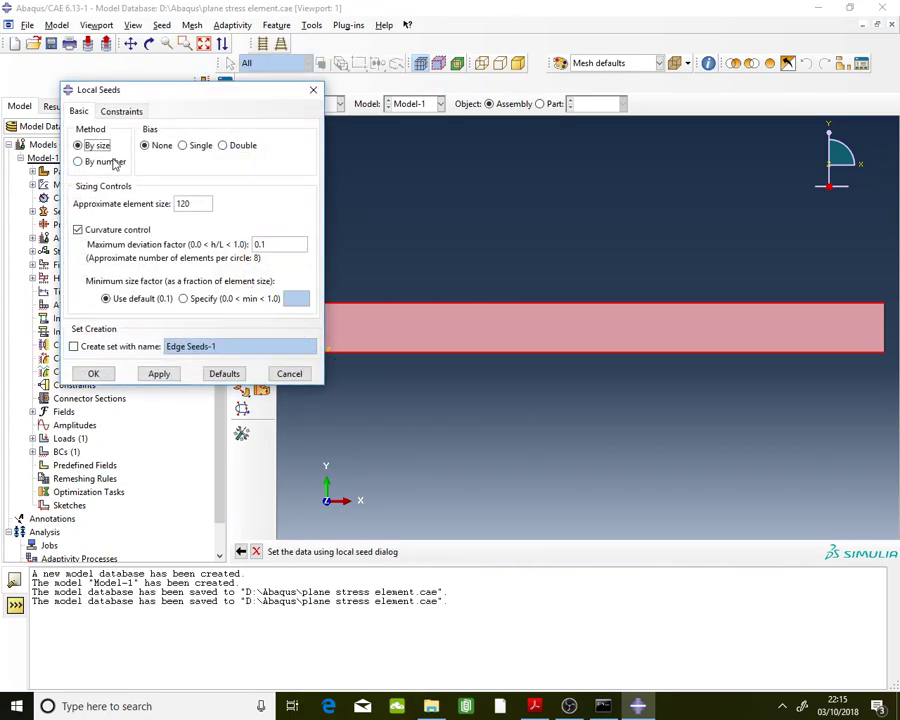
{"action": "left_click", "coordinate": [110, 162]}
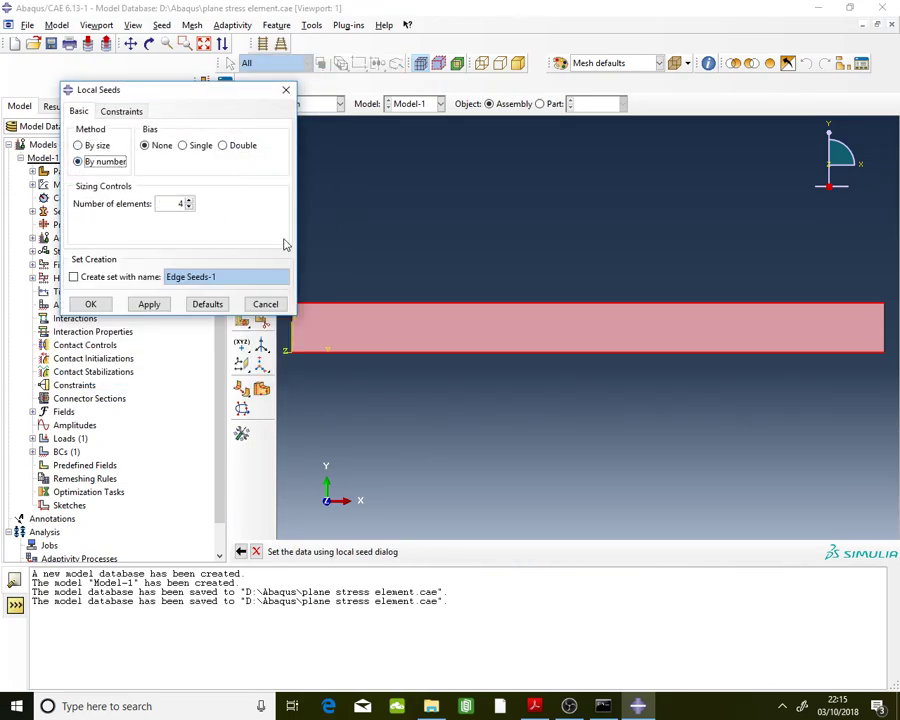
{"action": "left_click", "coordinate": [188, 207]}
{"action": "left_click", "coordinate": [188, 207]}
{"action": "left_click", "coordinate": [188, 207]}
{"action": "left_click", "coordinate": [90, 304]}
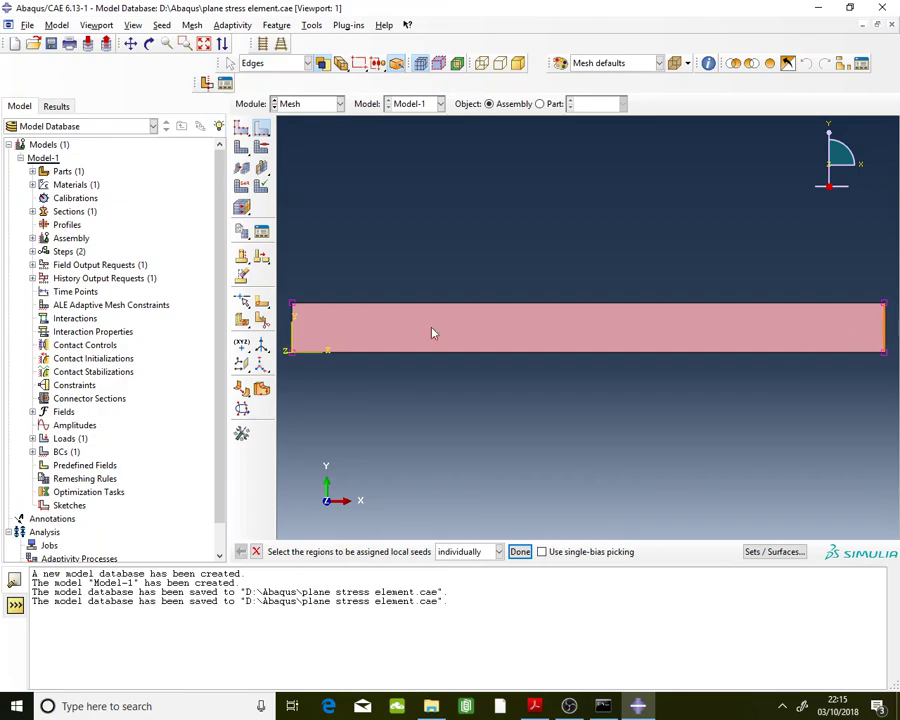
Step: Seed the beam's two short end edges by number with 1 element and mesh the part instance
{"action": "left_click", "coordinate": [885, 330]}
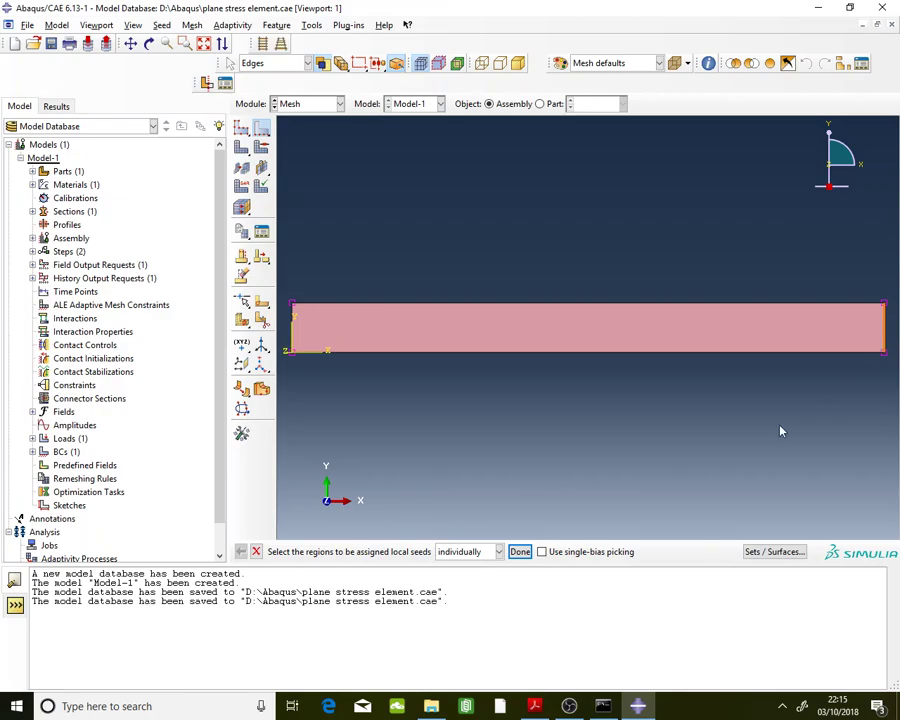
{"action": "left_click", "coordinate": [293, 320], "text": "shift"}
{"action": "left_click", "coordinate": [519, 553]}
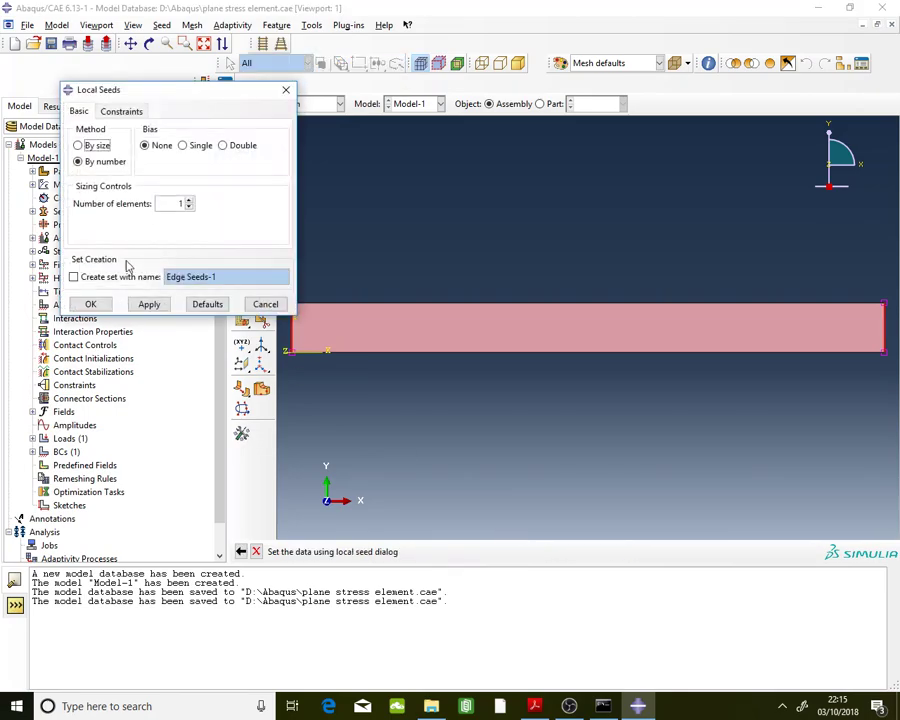
{"action": "left_click", "coordinate": [93, 305]}
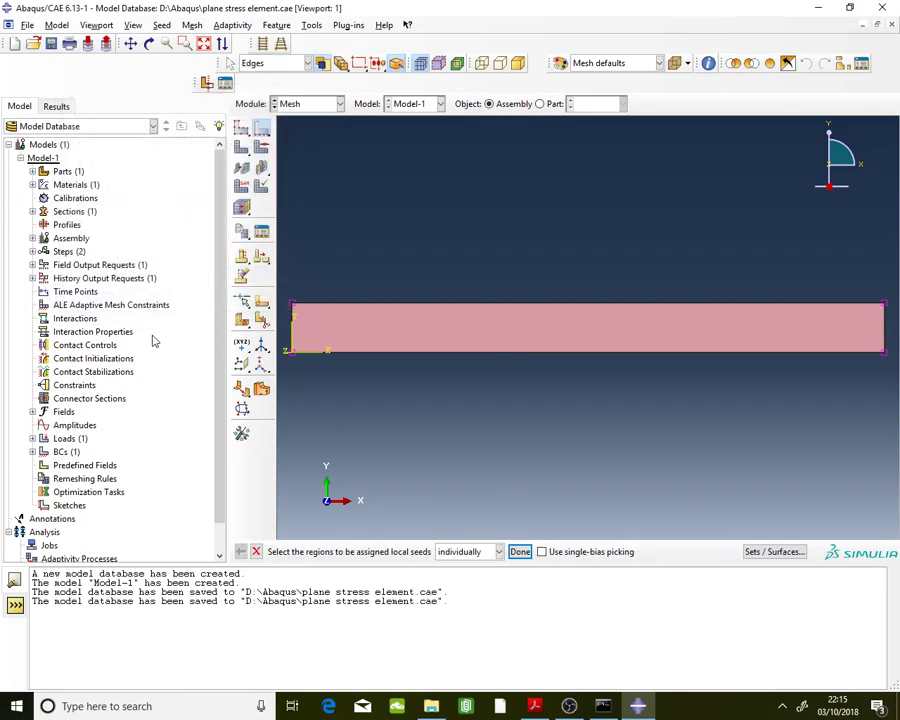
{"action": "left_click", "coordinate": [519, 552]}
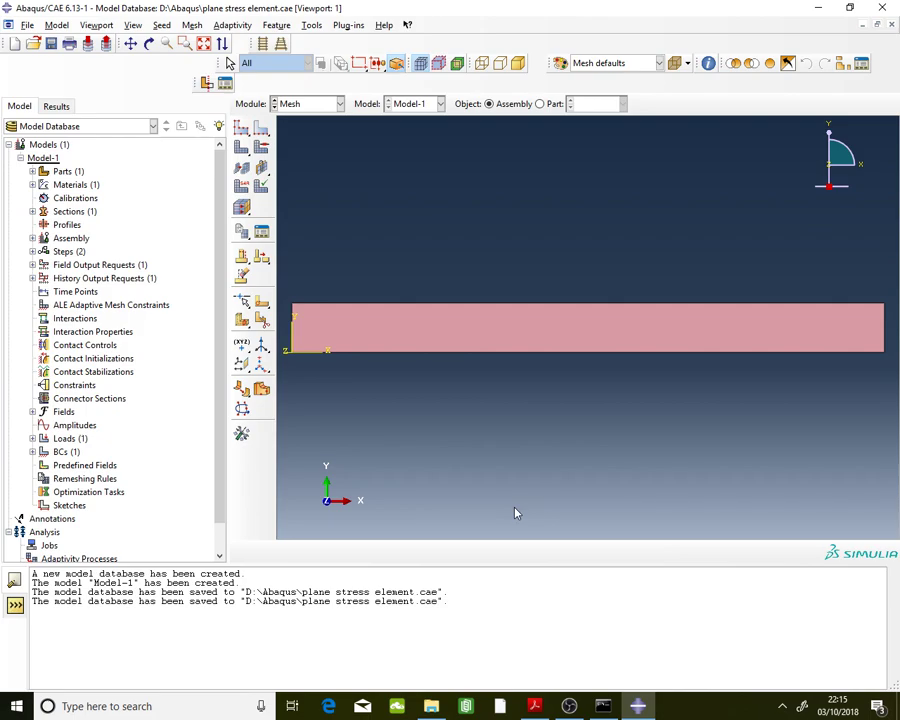
{"action": "left_click", "coordinate": [240, 148]}
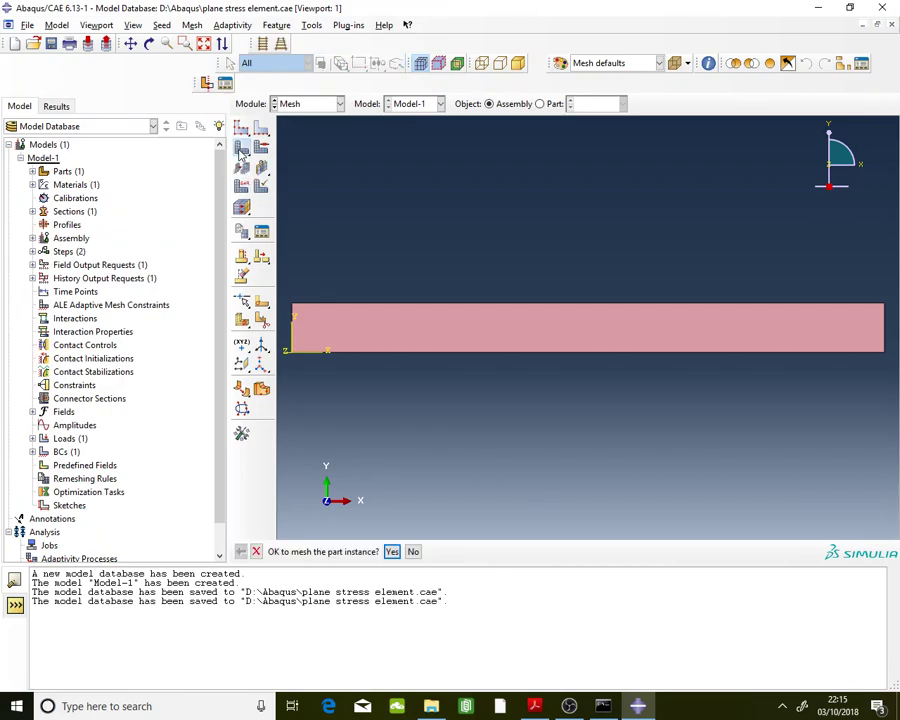
{"action": "left_click", "coordinate": [392, 552]}
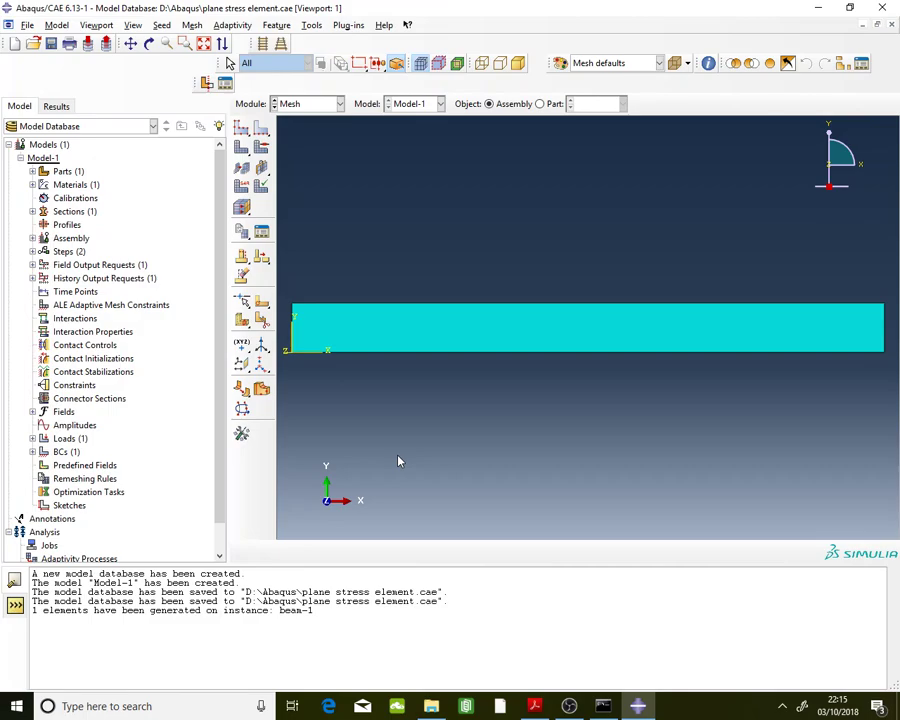
Step: Assign the Standard, quadratic, reduced-integration plane stress element type CPS8R to the beam face
{"action": "left_click", "coordinate": [247, 205]}
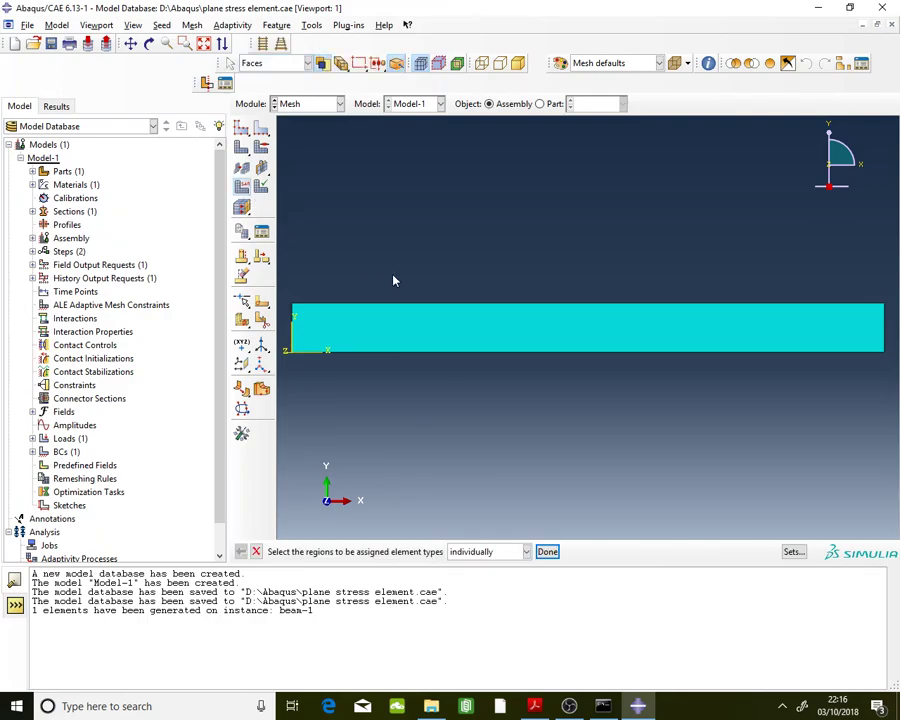
{"action": "left_click", "coordinate": [456, 322]}
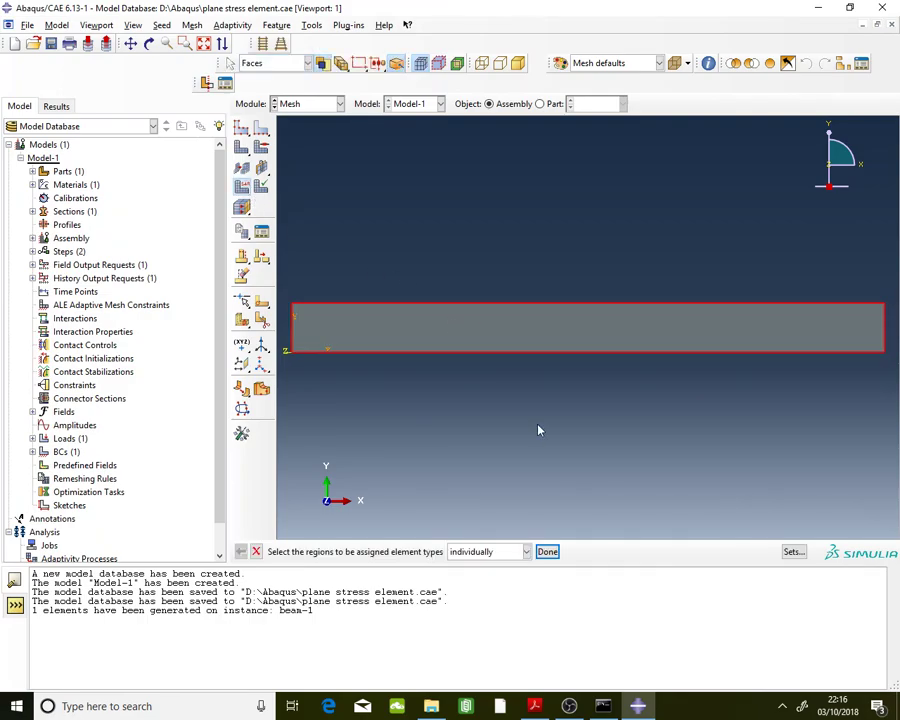
{"action": "left_click", "coordinate": [548, 553]}
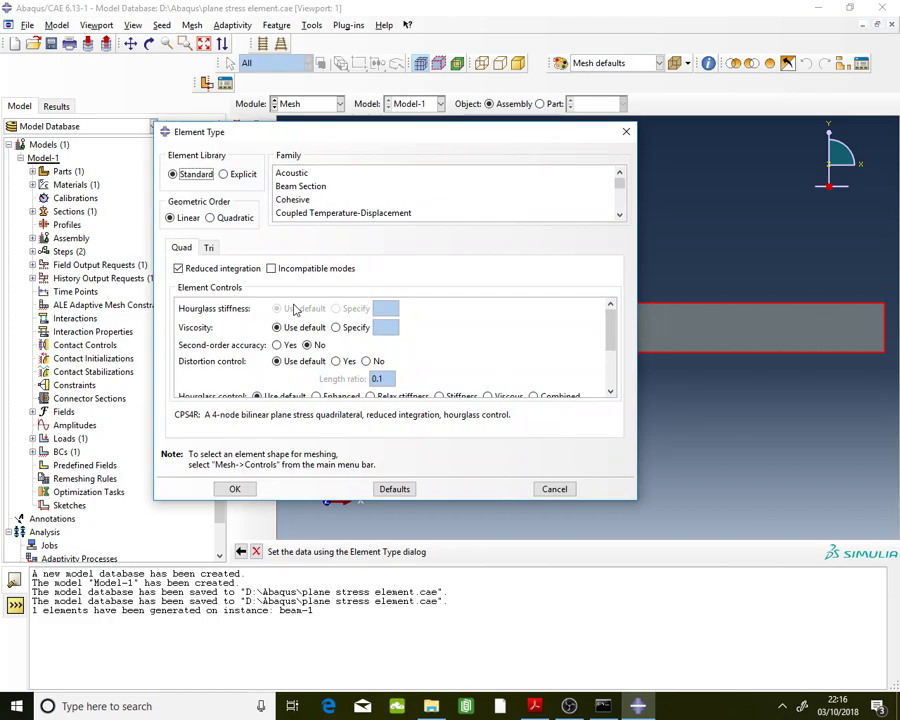
{"action": "left_click", "coordinate": [236, 220]}
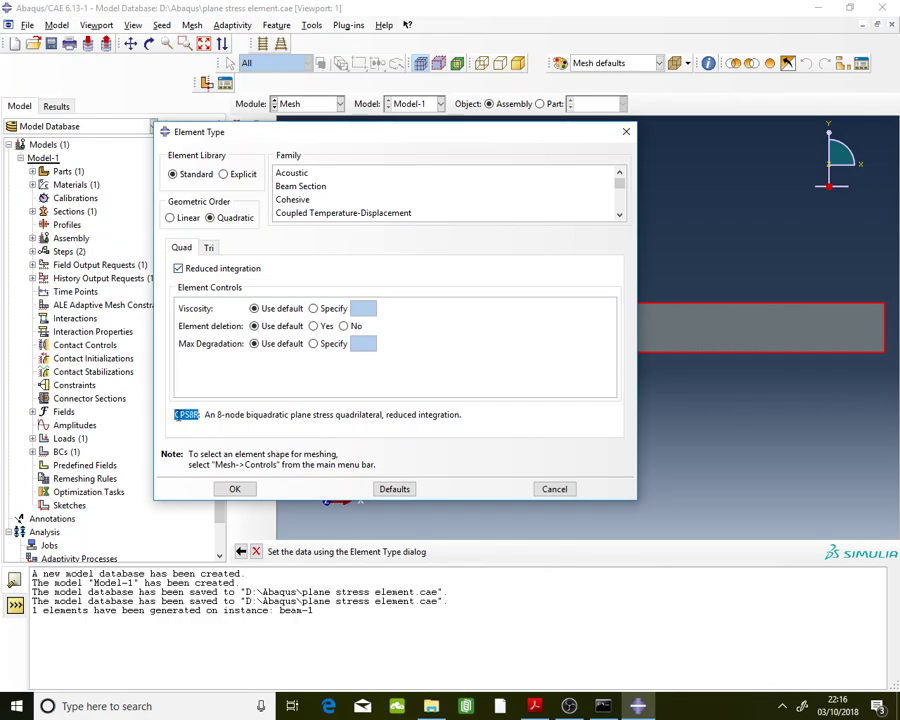
{"action": "double_click", "coordinate": [190, 414]}
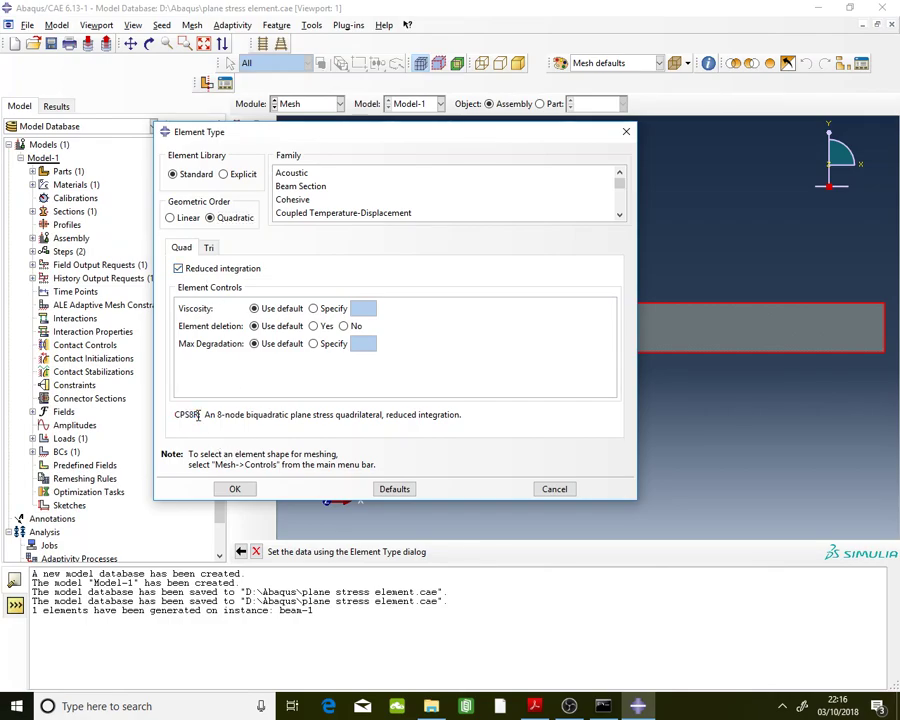
{"action": "left_click", "coordinate": [234, 488]}
{"action": "key", "text": "Escape"}
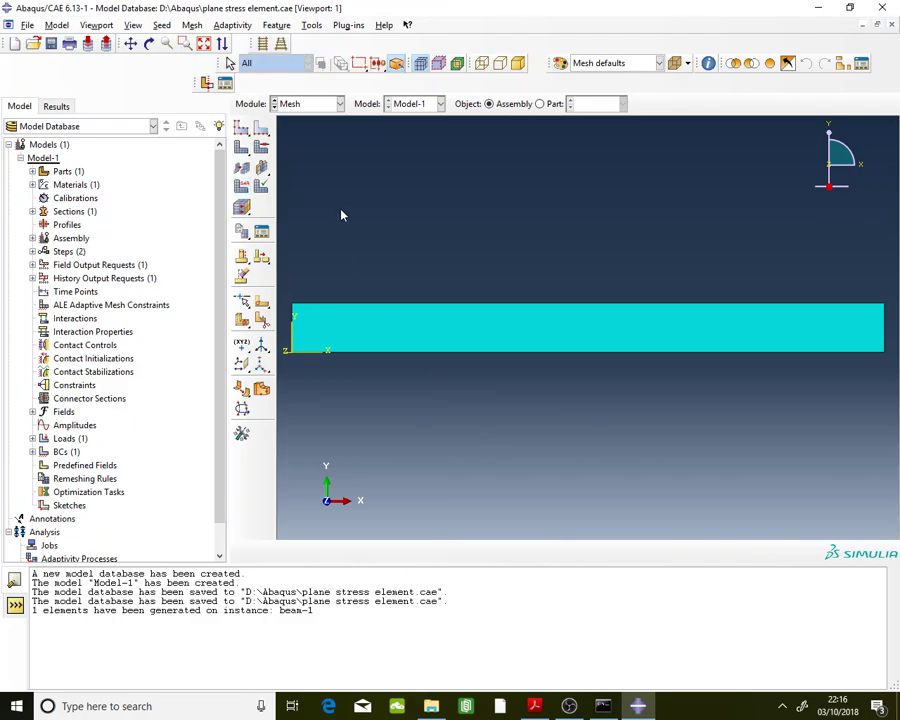
Step: Switch to the Job module and create a full-analysis job named 1-element for Model-1 with the default settings
{"action": "left_click", "coordinate": [320, 104]}
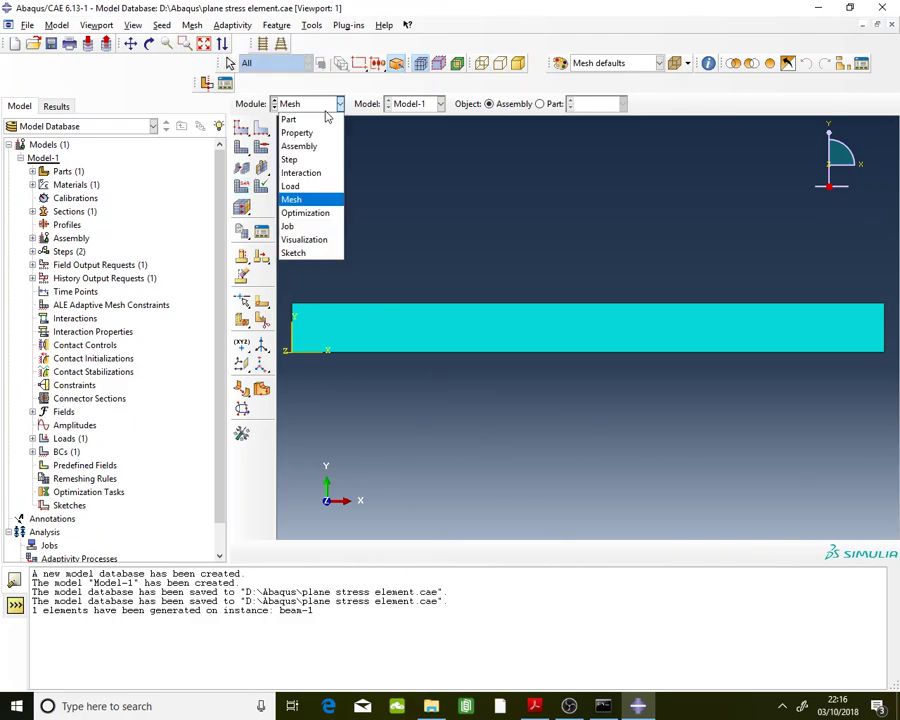
{"action": "left_click", "coordinate": [300, 225]}
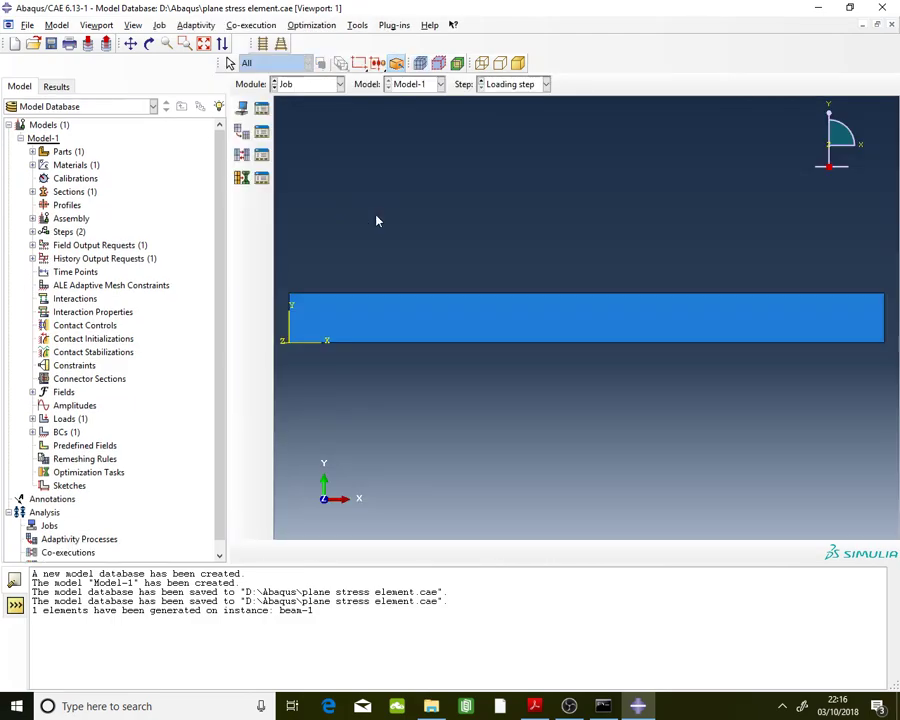
{"action": "left_click", "coordinate": [262, 110]}
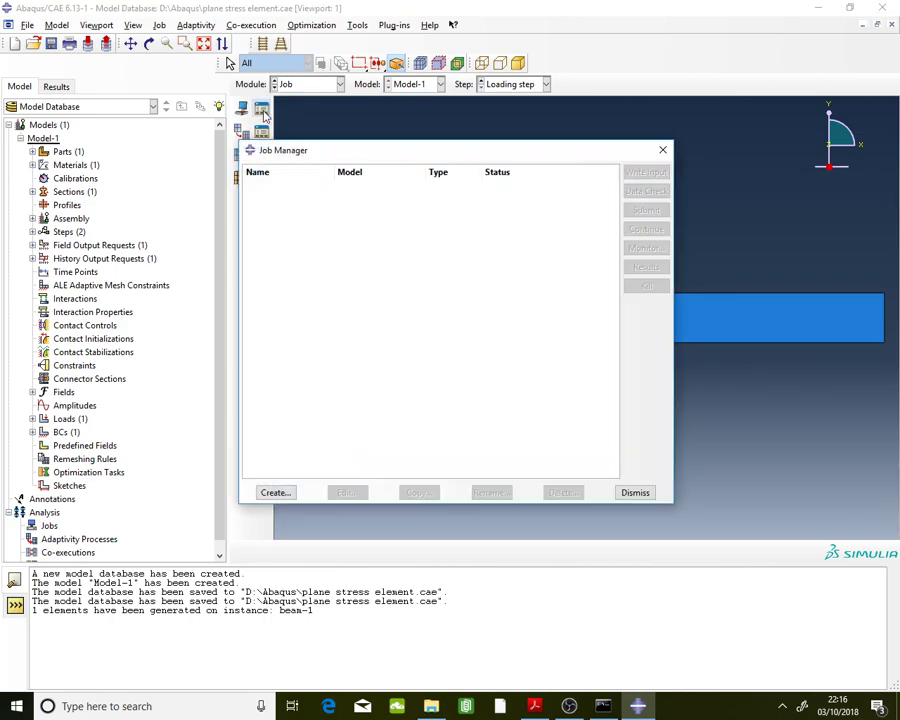
{"action": "left_click", "coordinate": [275, 492]}
{"action": "type", "text": "1"}
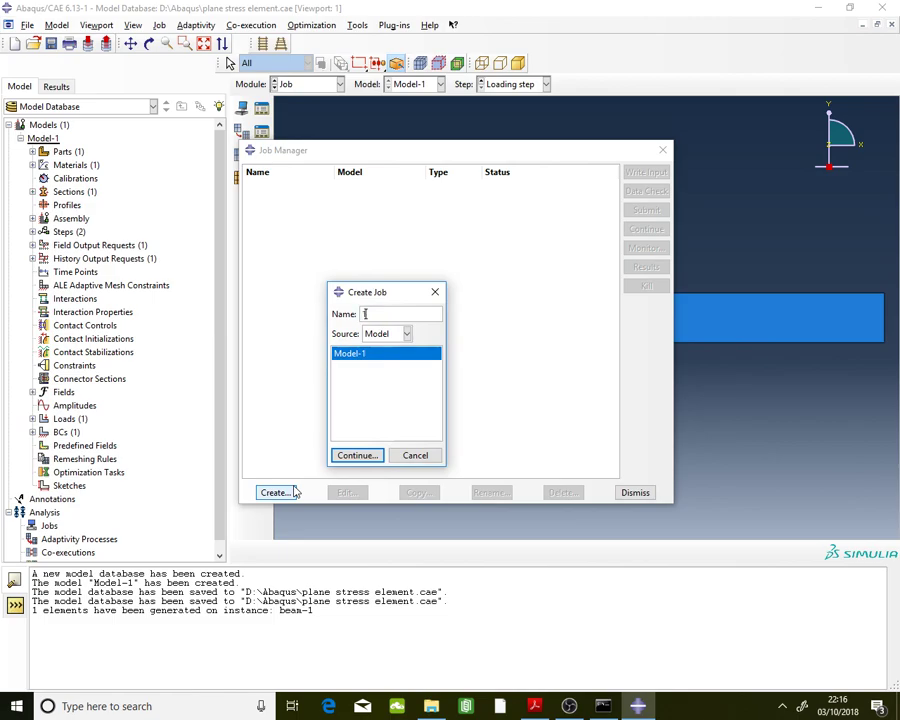
{"action": "type", "text": "-element"}
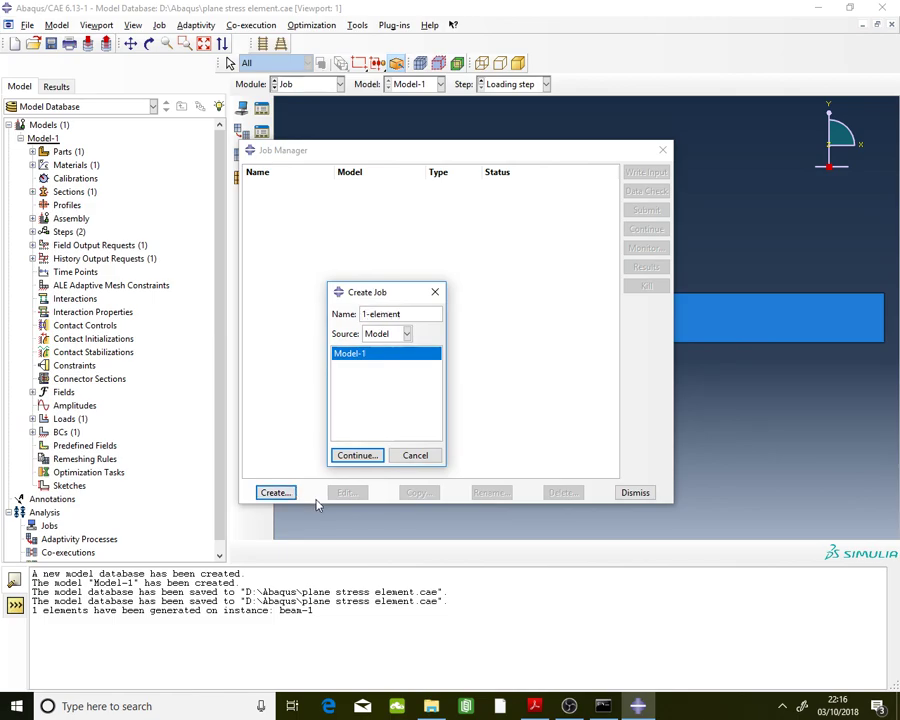
{"action": "left_click", "coordinate": [360, 455]}
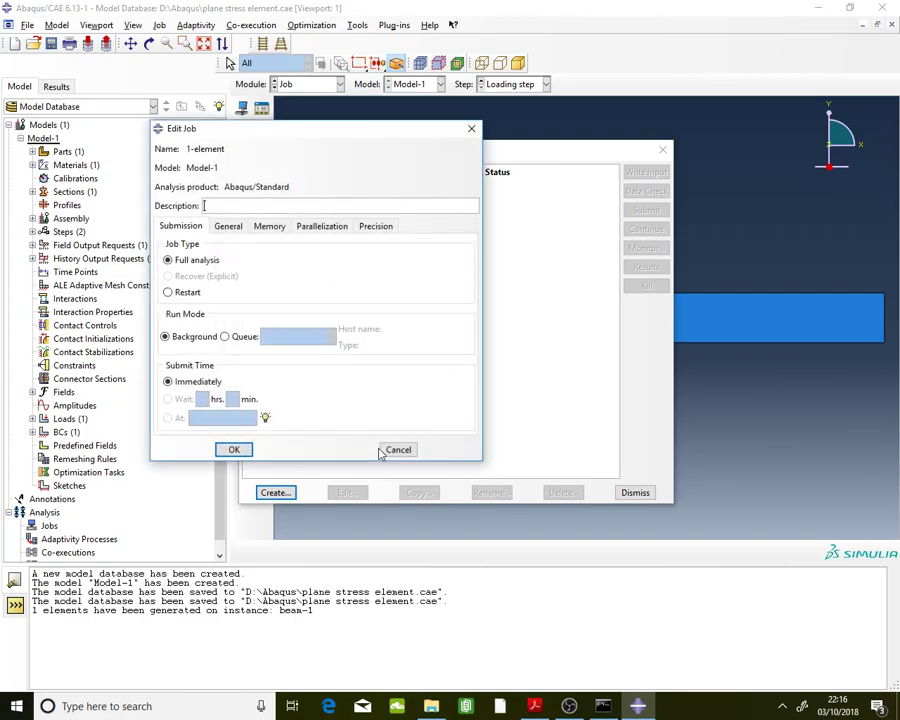
{"action": "left_click", "coordinate": [234, 449]}
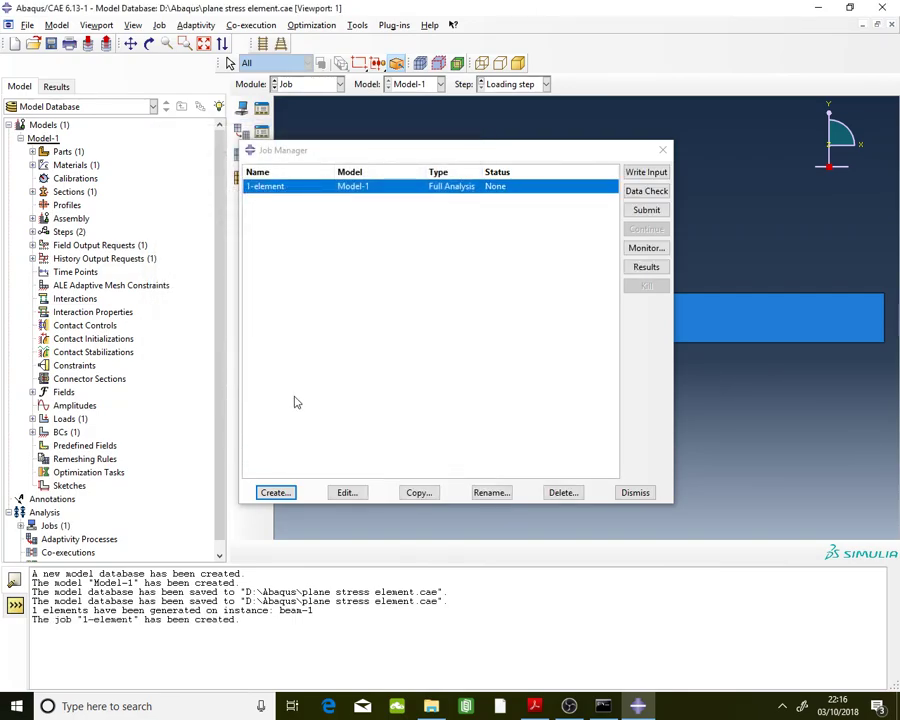
Step: Submit the 1-element job, open its results and plot the contours on the deformed shape
{"action": "left_click", "coordinate": [646, 210]}
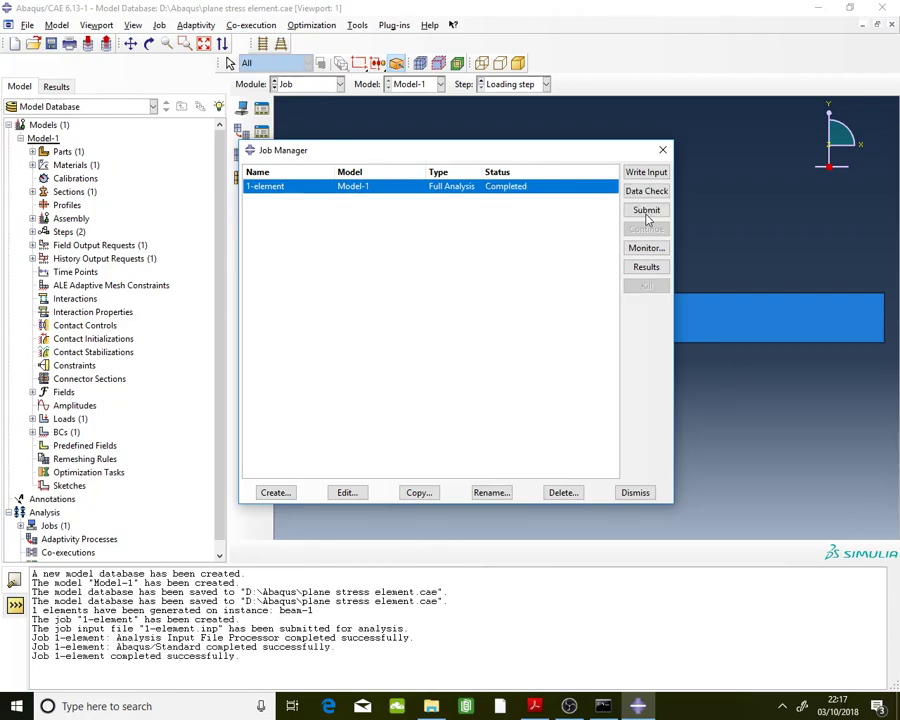
{"action": "left_click", "coordinate": [650, 268]}
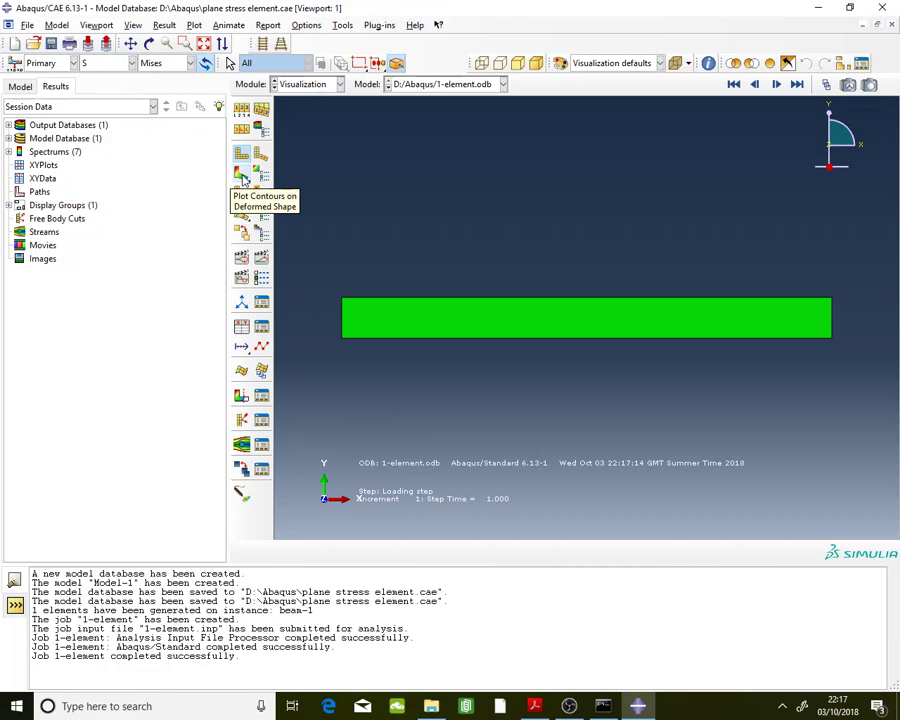
{"action": "left_click", "coordinate": [243, 176]}
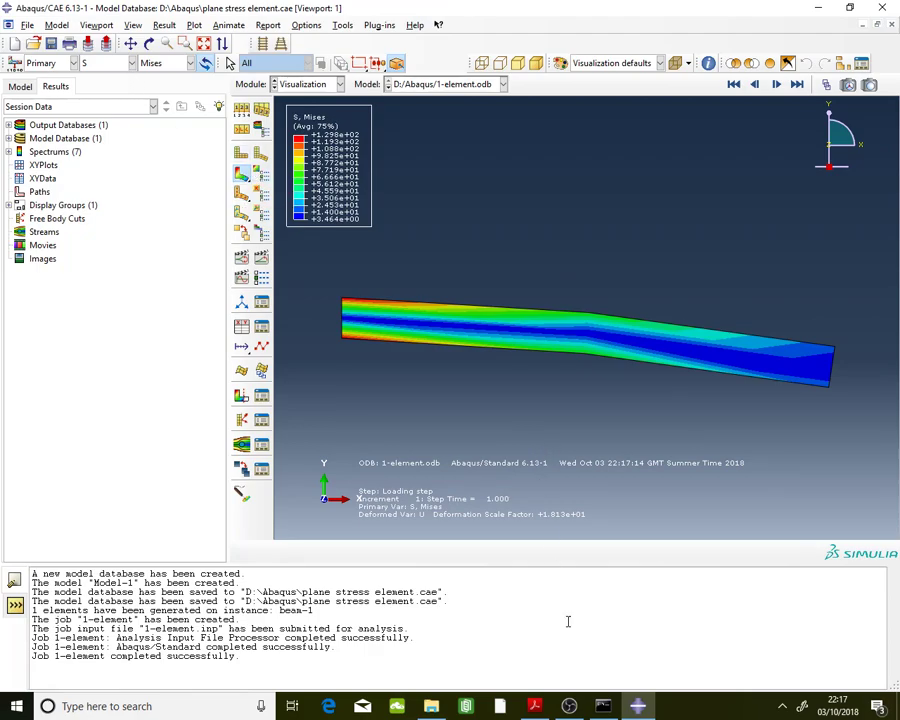
Step: Check the required outputs in the case study PDF and display the vertical displacement U2 as the contour variable in Abaqus
{"action": "left_click", "coordinate": [531, 708]}
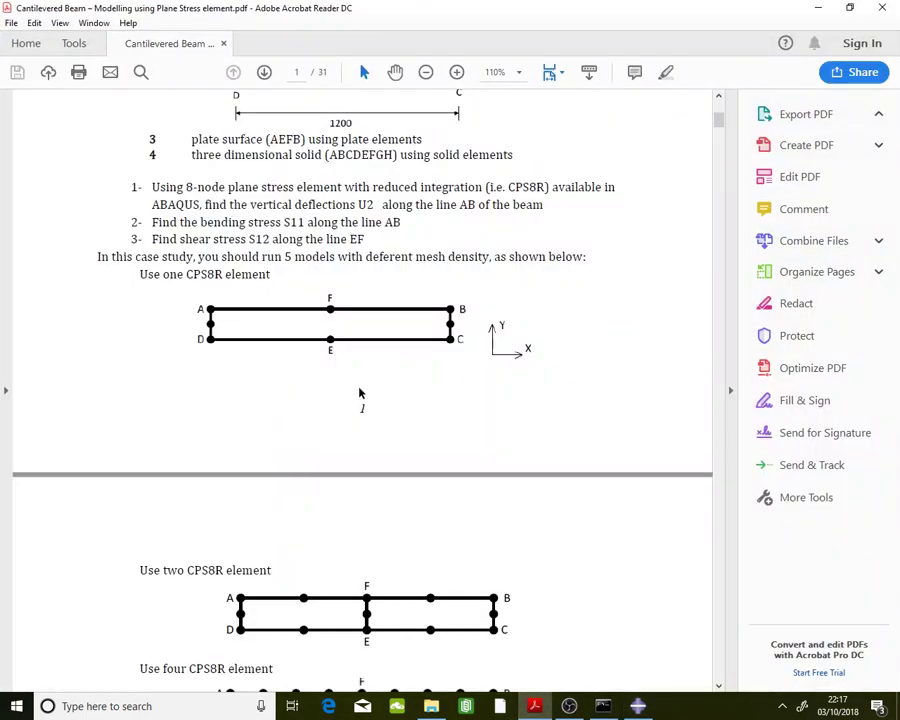
{"action": "scroll", "coordinate": [347, 366], "scroll_direction": "up", "scroll_amount": 2}
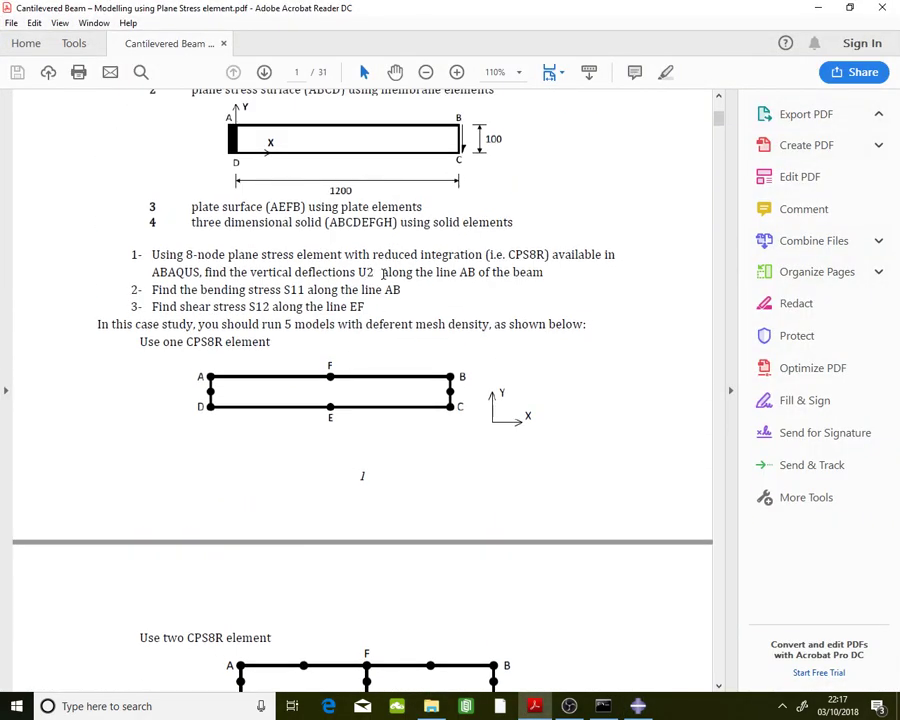
{"action": "left_click", "coordinate": [817, 17]}
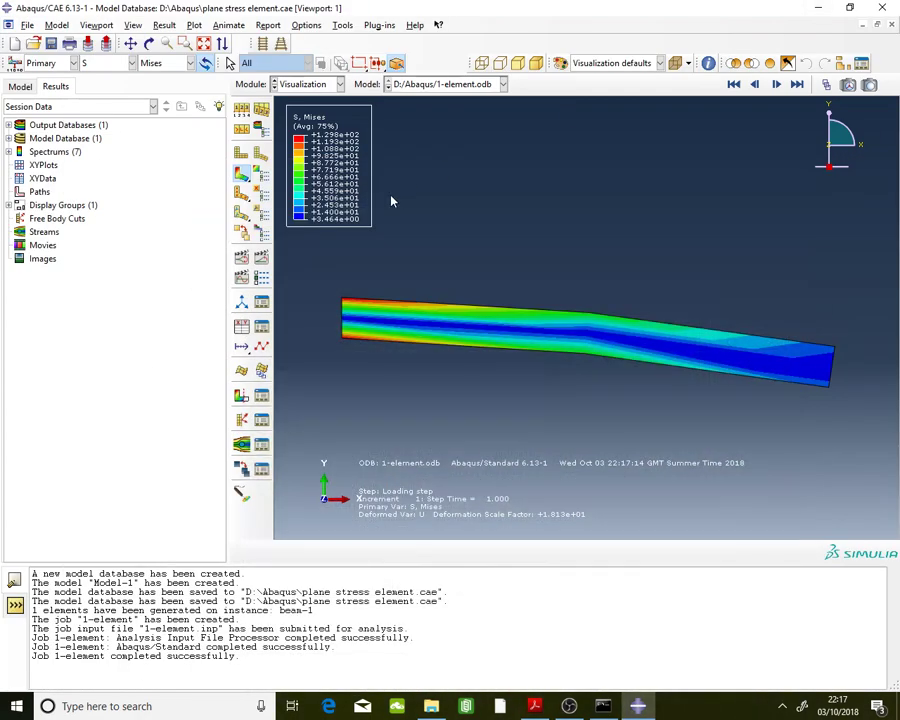
{"action": "left_click", "coordinate": [122, 63]}
{"action": "left_click", "coordinate": [115, 188]}
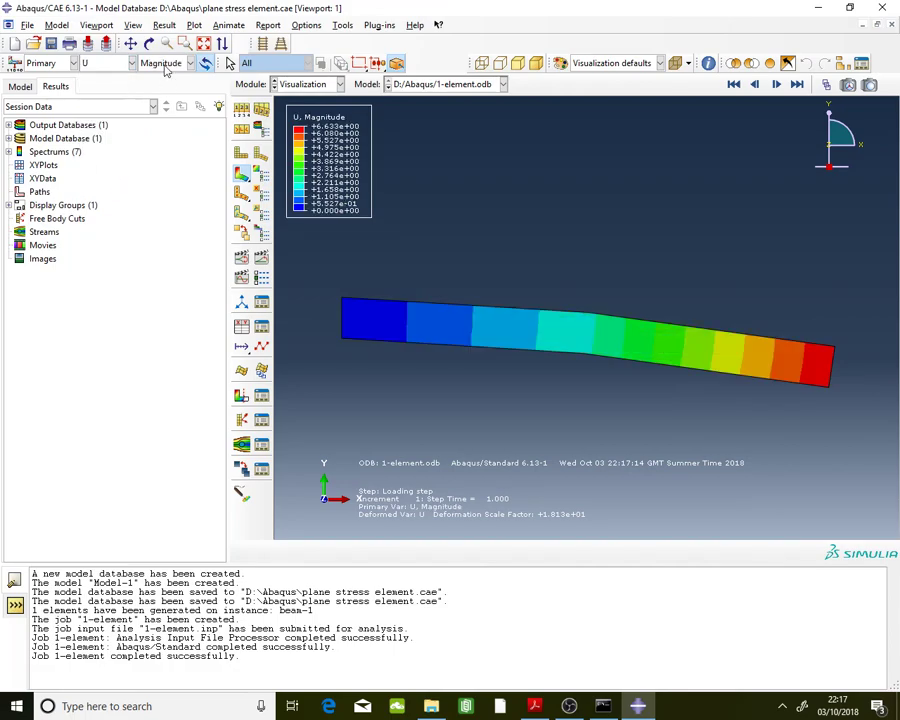
{"action": "left_click", "coordinate": [162, 63]}
{"action": "left_click", "coordinate": [160, 106]}
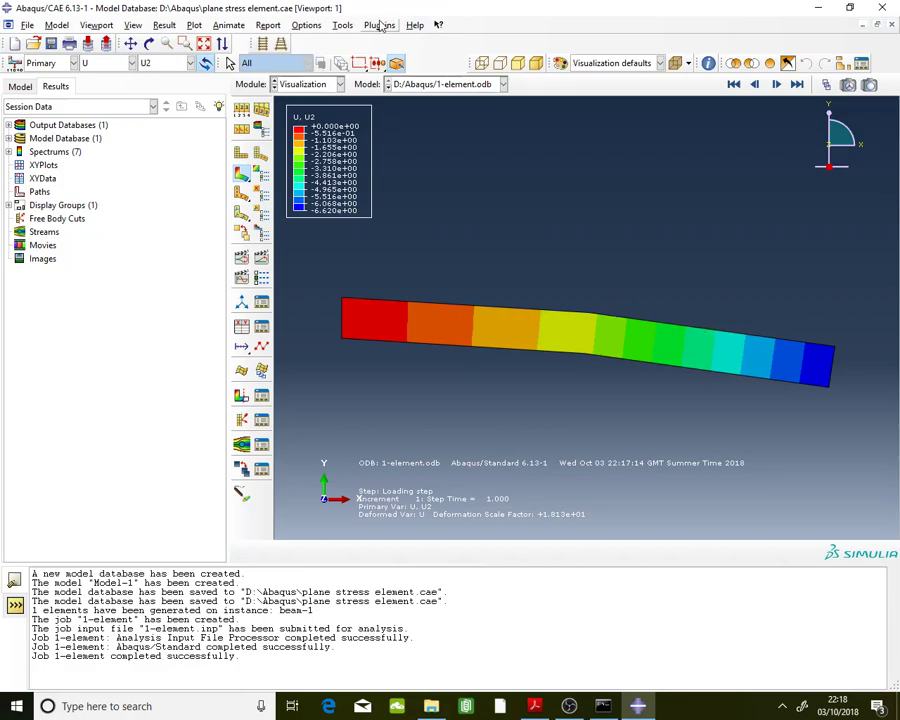
Step: Create a node list path along the beam's top edge through its start, middle and end nodes 3, 7 and 4
{"action": "left_click", "coordinate": [346, 27]}
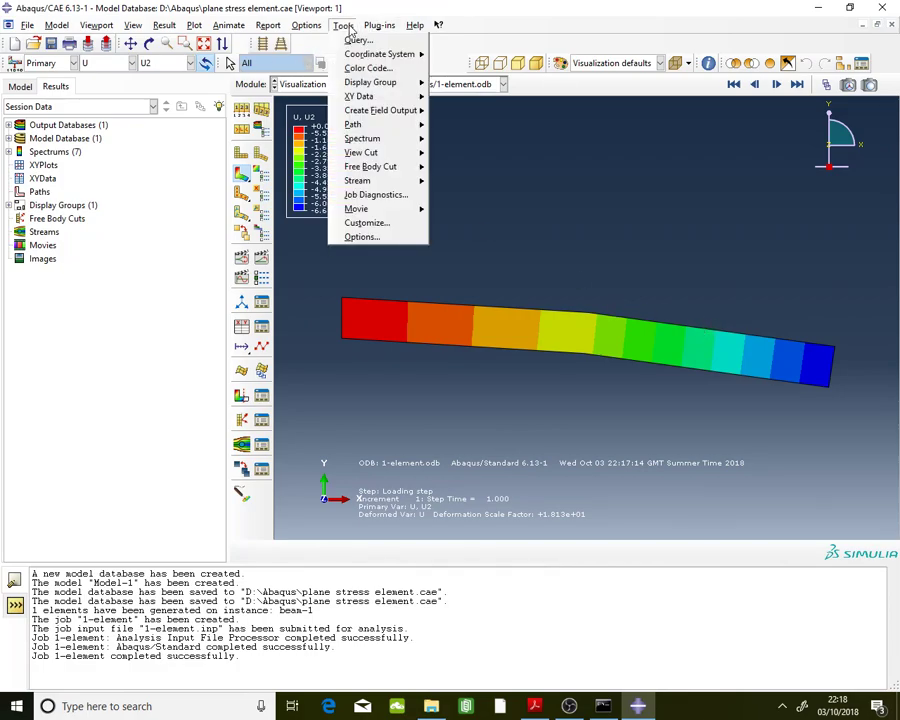
{"action": "mouse_move", "coordinate": [405, 124]}
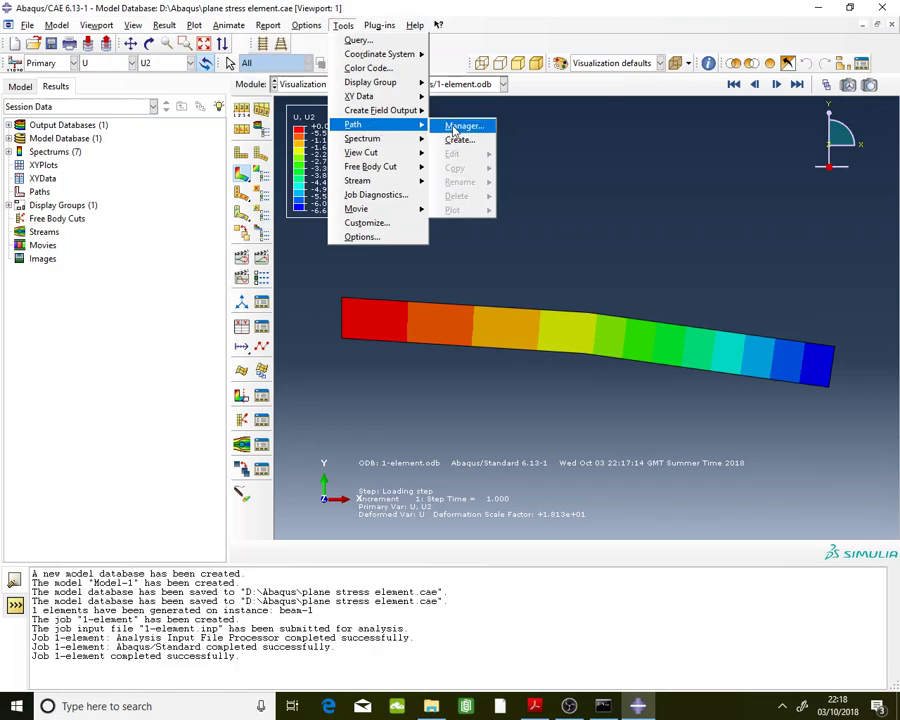
{"action": "left_click", "coordinate": [455, 127]}
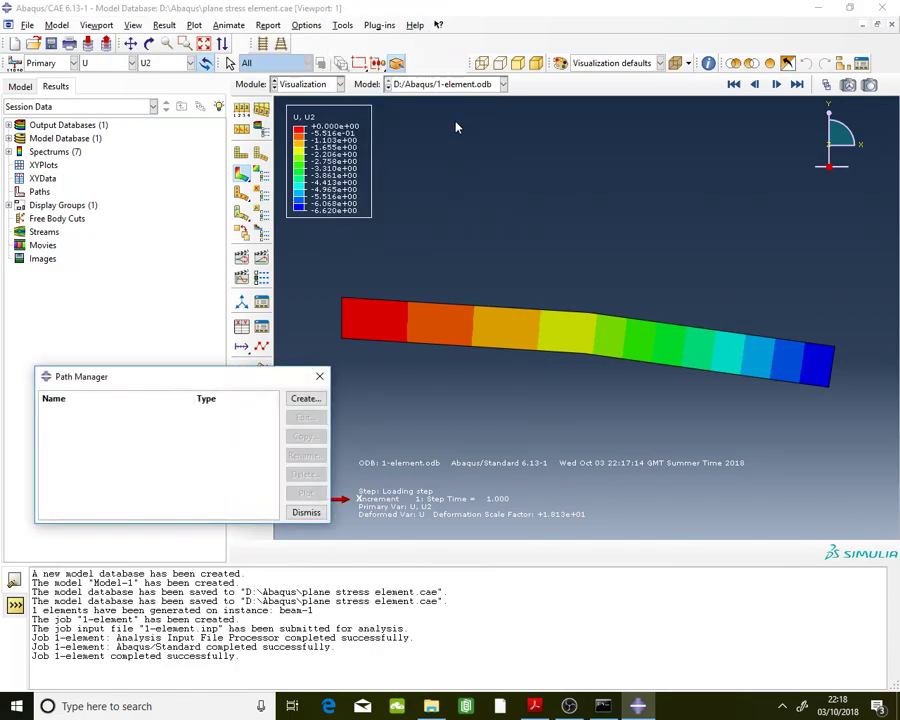
{"action": "left_click", "coordinate": [305, 399]}
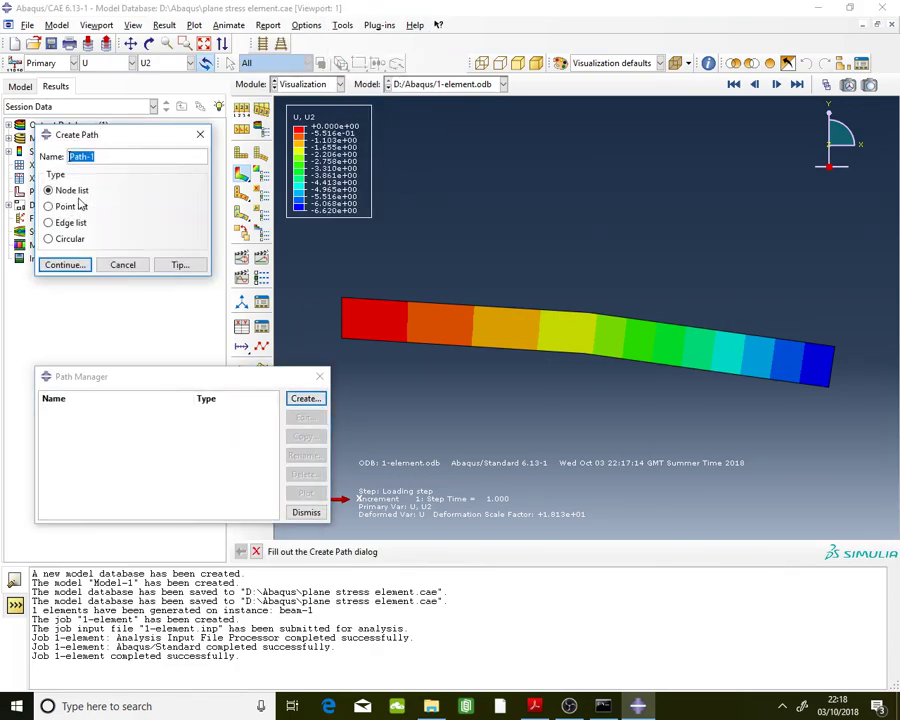
{"action": "left_click", "coordinate": [64, 265]}
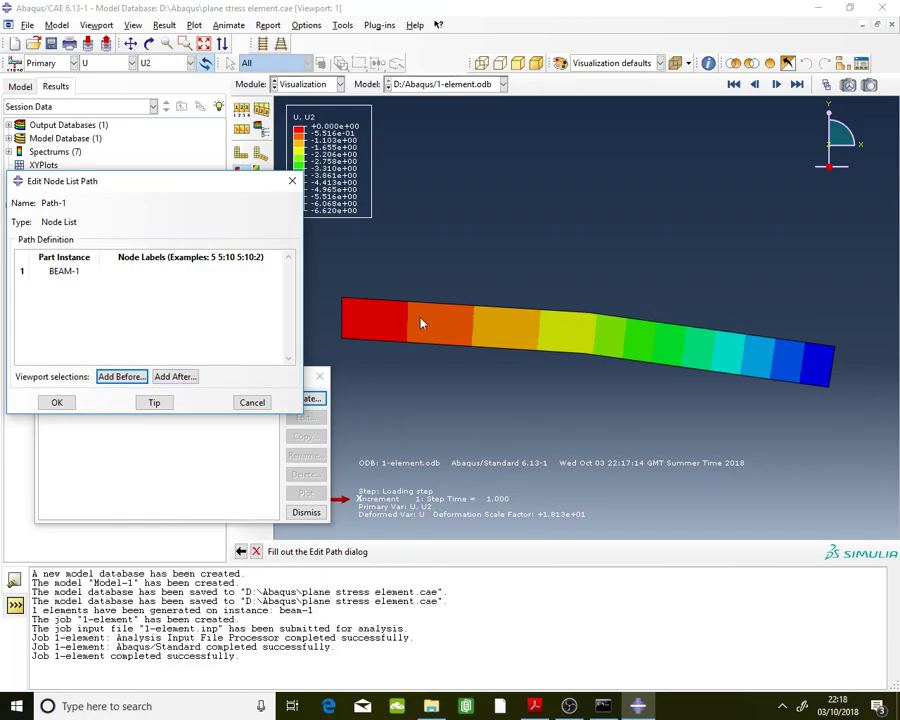
{"action": "left_click", "coordinate": [175, 378]}
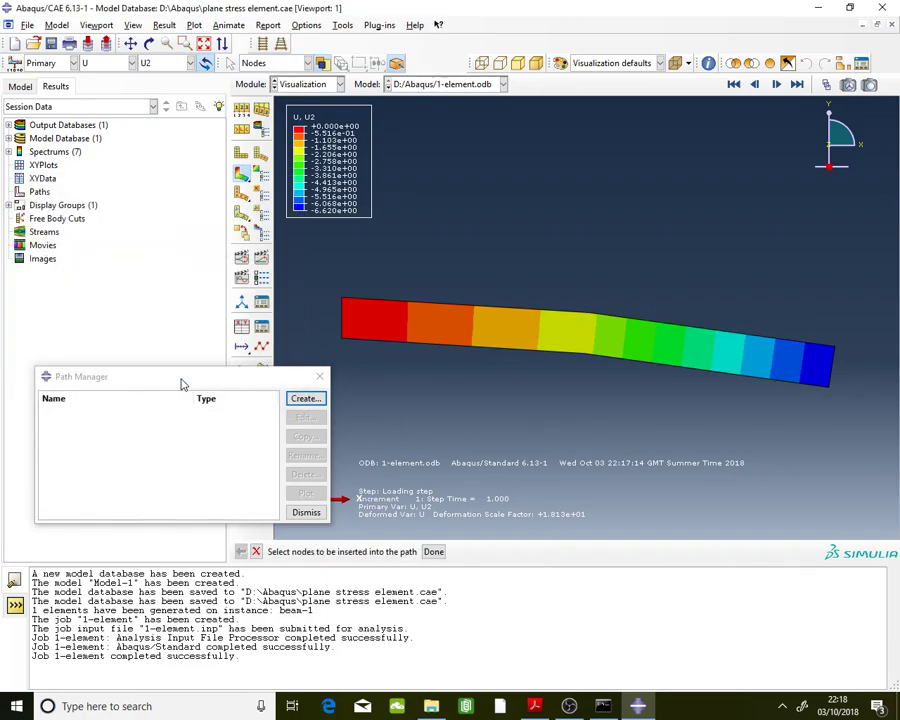
{"action": "left_click", "coordinate": [342, 299]}
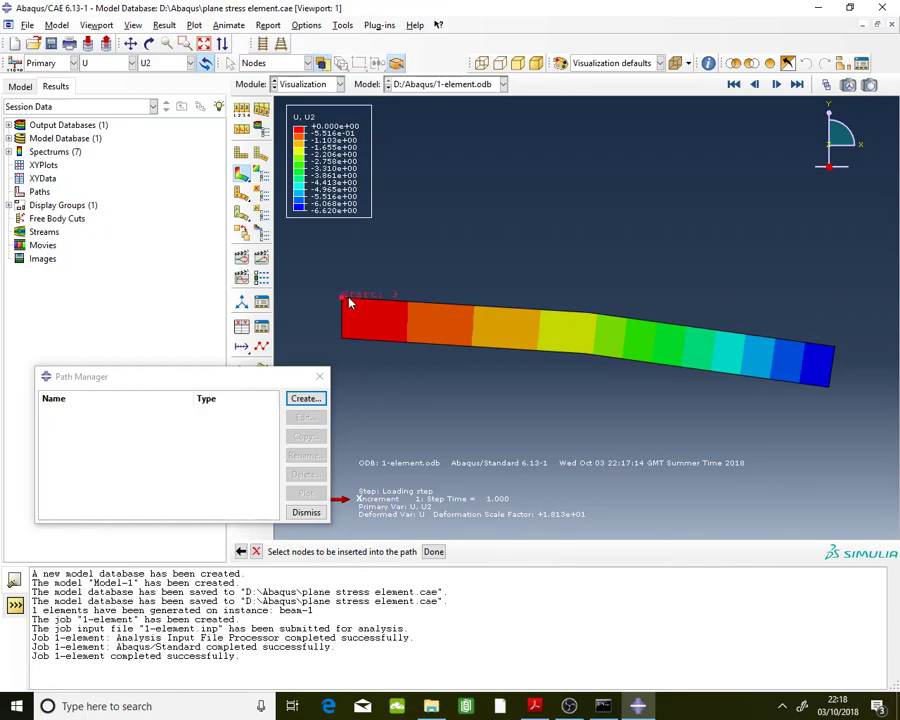
{"action": "left_click", "coordinate": [590, 318]}
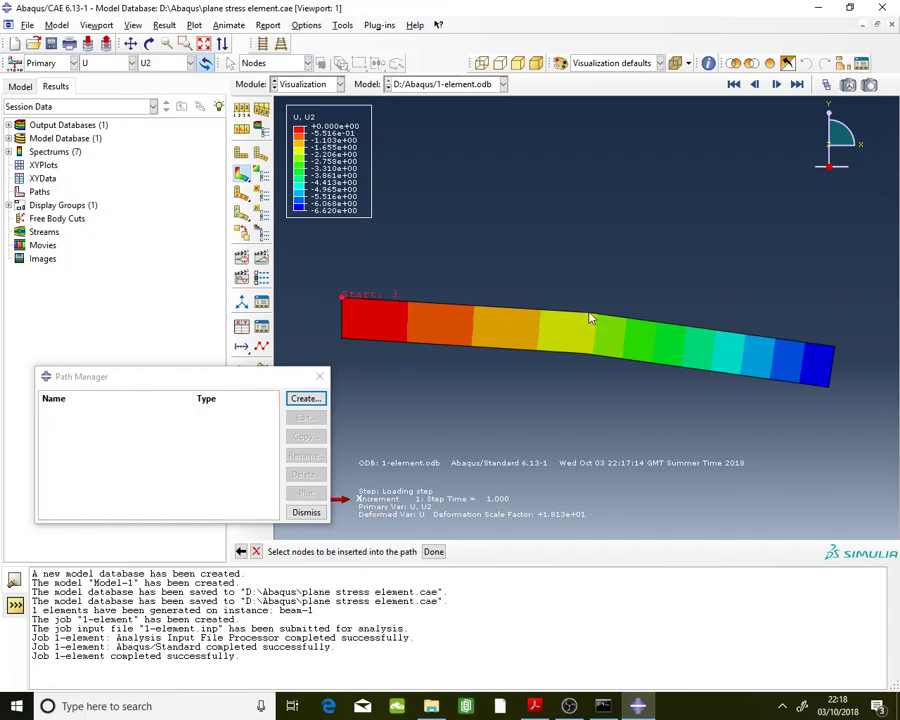
{"action": "left_click", "coordinate": [836, 348]}
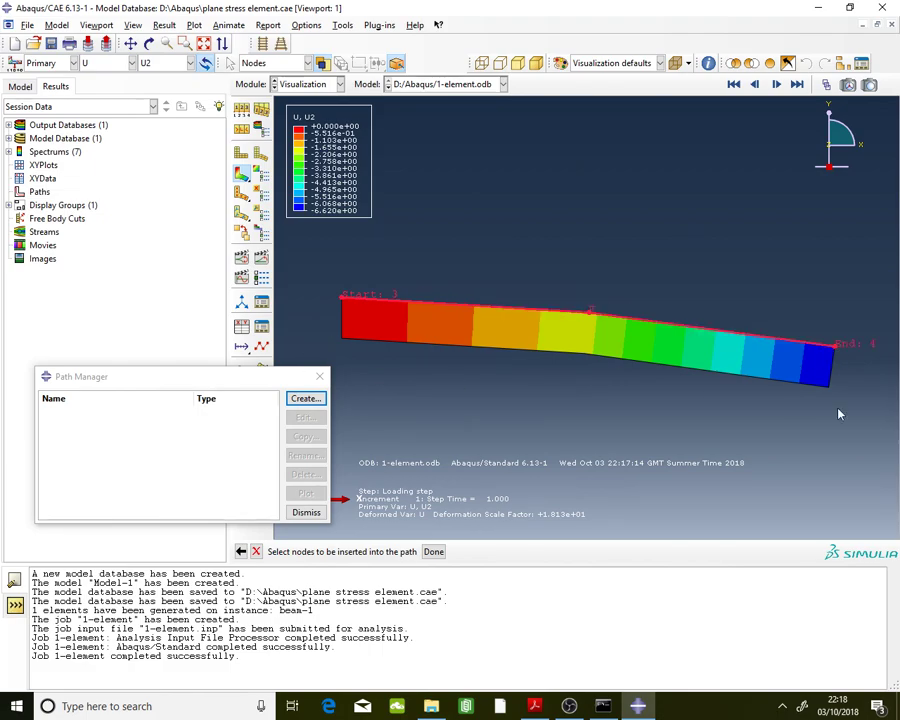
{"action": "left_click", "coordinate": [434, 552]}
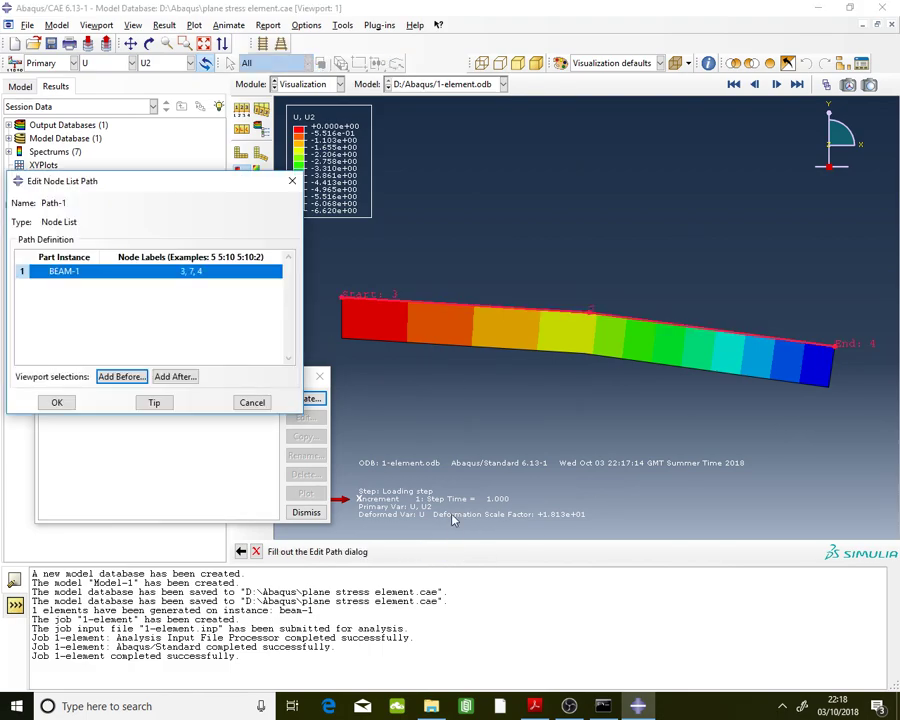
{"action": "left_click", "coordinate": [57, 403]}
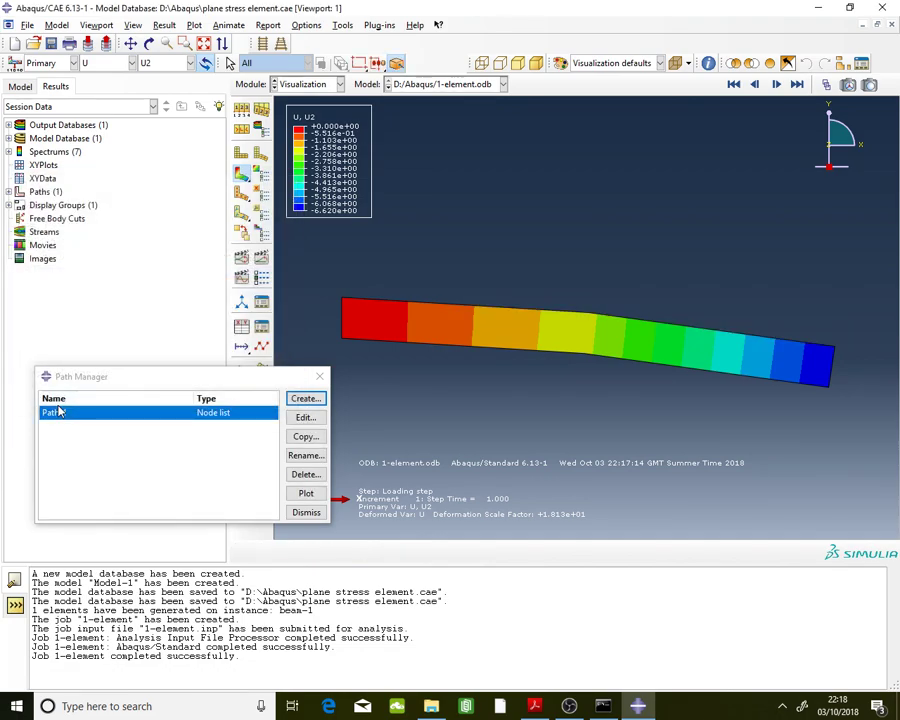
Step: Open the XY Data Manager and start creating XY data with Path as the source
{"action": "left_click", "coordinate": [345, 25]}
{"action": "mouse_move", "coordinate": [385, 96]}
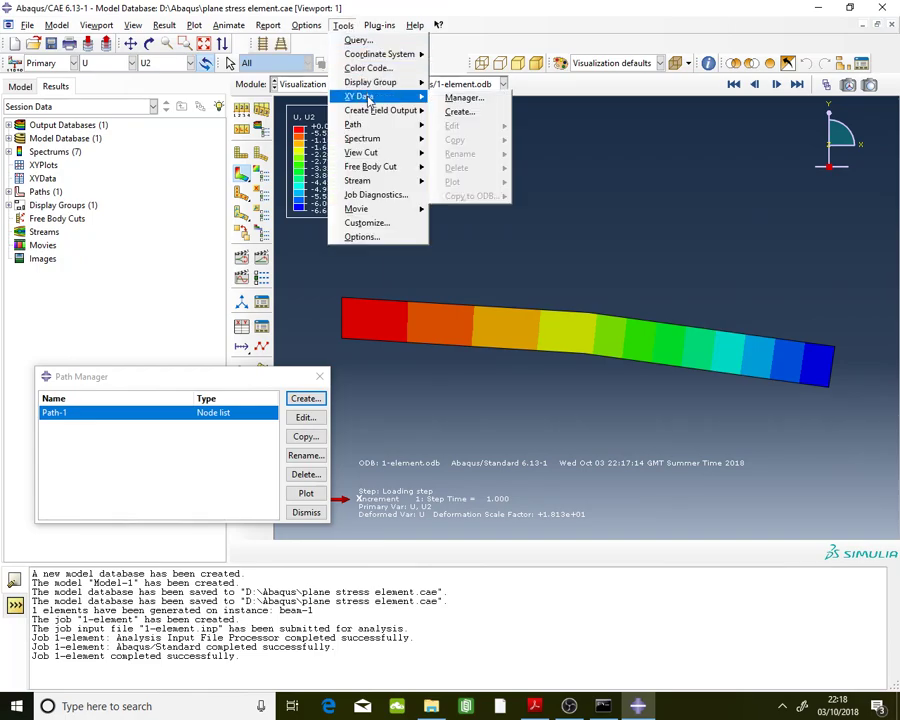
{"action": "left_click", "coordinate": [460, 100]}
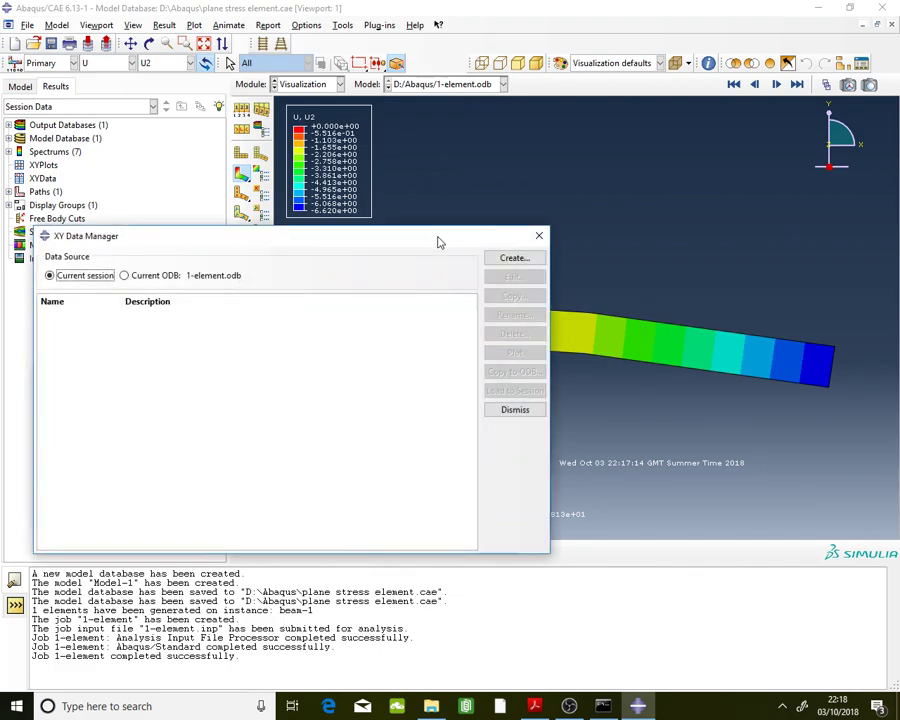
{"action": "left_click_drag", "start_coordinate": [438, 241], "coordinate": [407, 116]}
{"action": "left_click", "coordinate": [481, 133]}
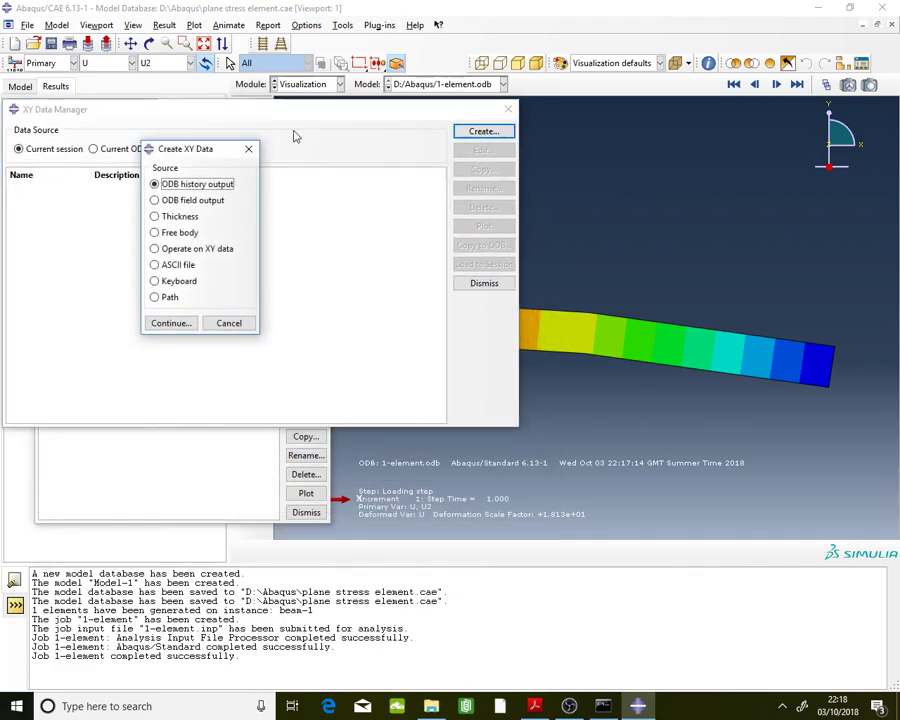
{"action": "left_click", "coordinate": [165, 300]}
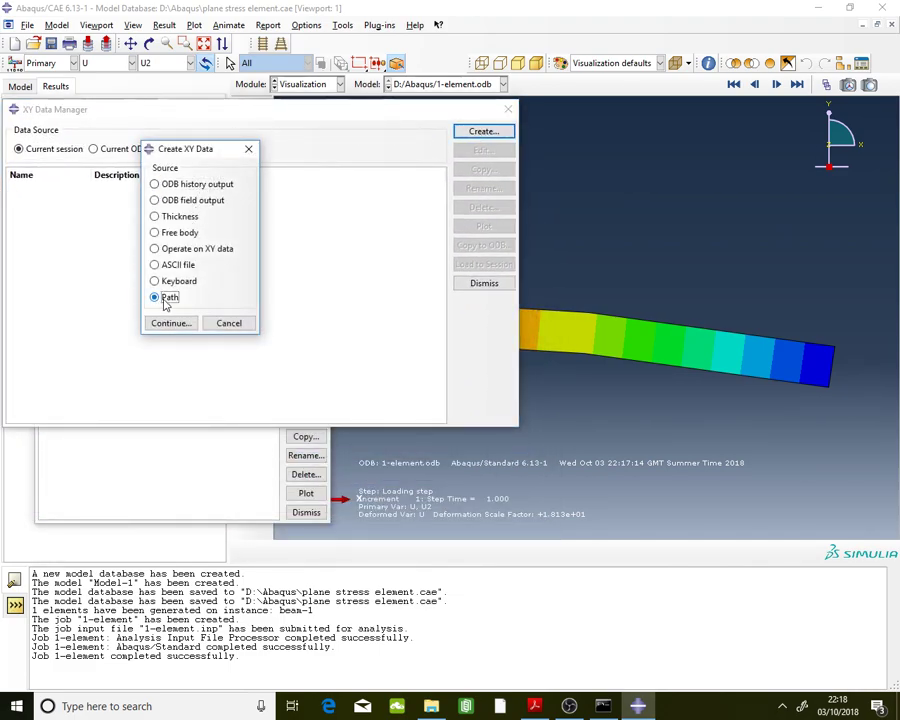
{"action": "left_click", "coordinate": [175, 324]}
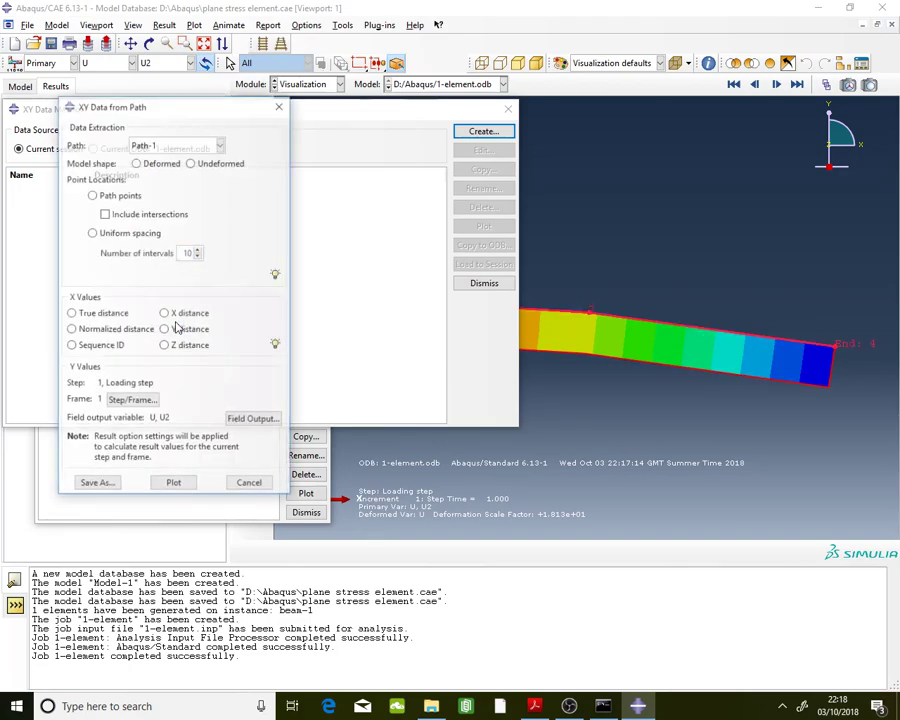
Step: Extract U2 along the top-edge path on the undeformed shape against X distance and save the data set under the default name
{"action": "left_click", "coordinate": [158, 147]}
{"action": "left_click", "coordinate": [177, 148]}
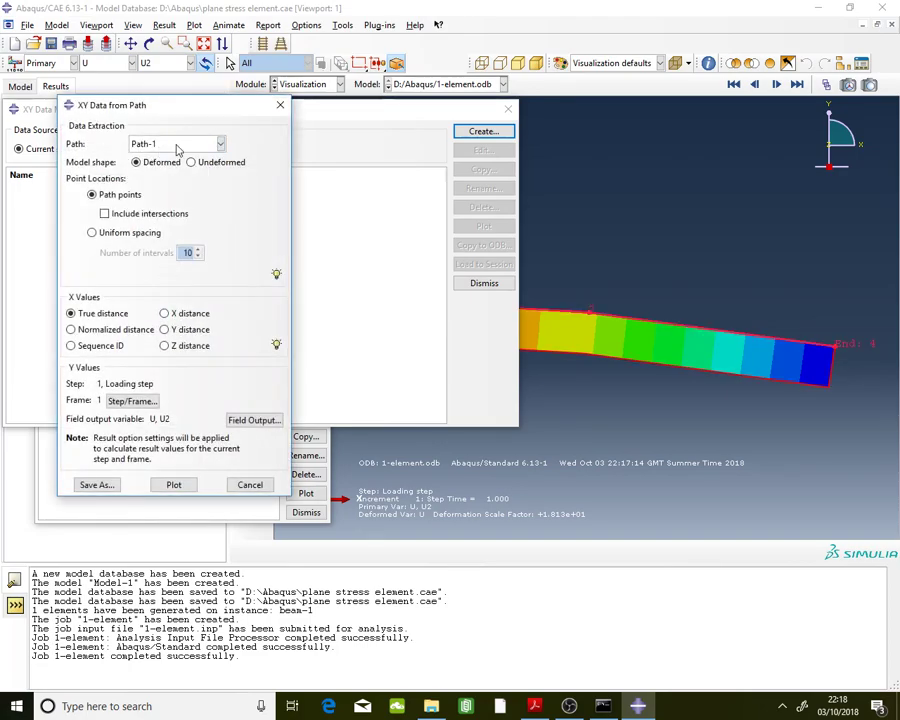
{"action": "left_click", "coordinate": [210, 170]}
{"action": "left_click", "coordinate": [212, 313]}
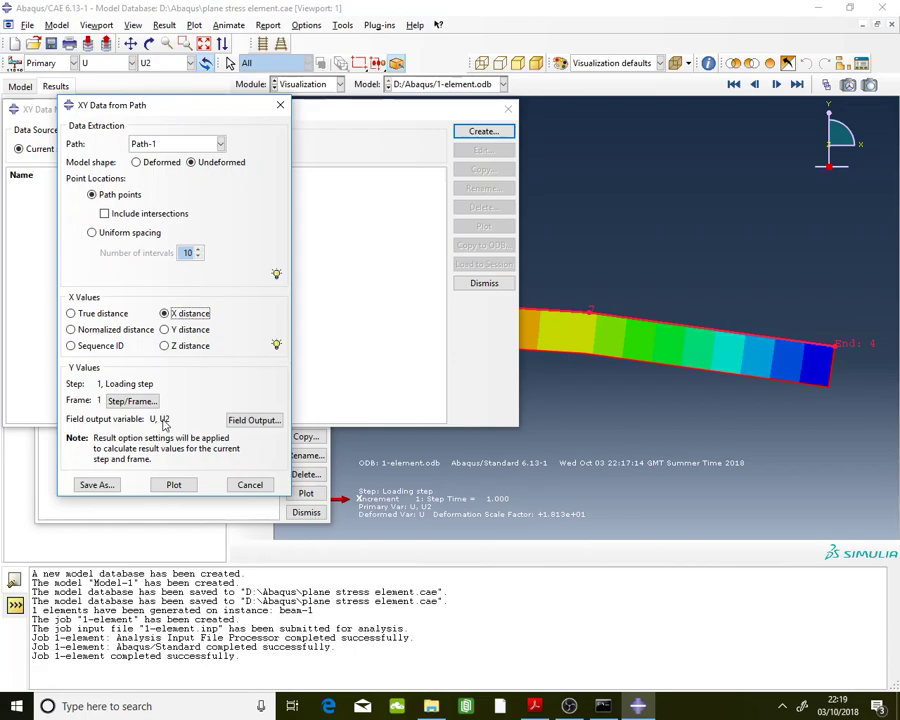
{"action": "left_click", "coordinate": [108, 486]}
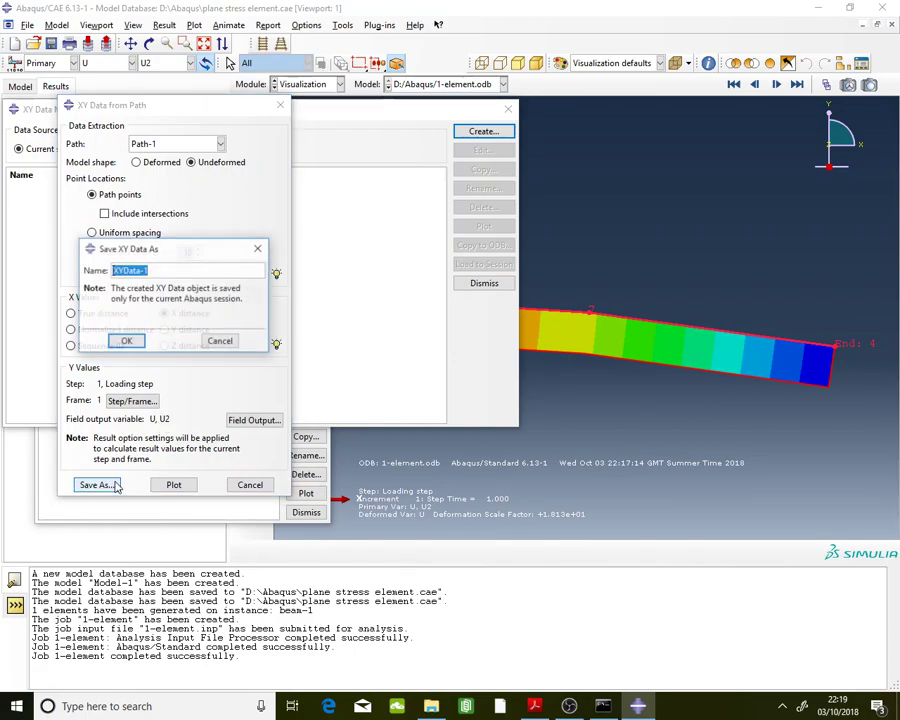
{"action": "left_click", "coordinate": [127, 342]}
{"action": "left_click", "coordinate": [370, 196]}
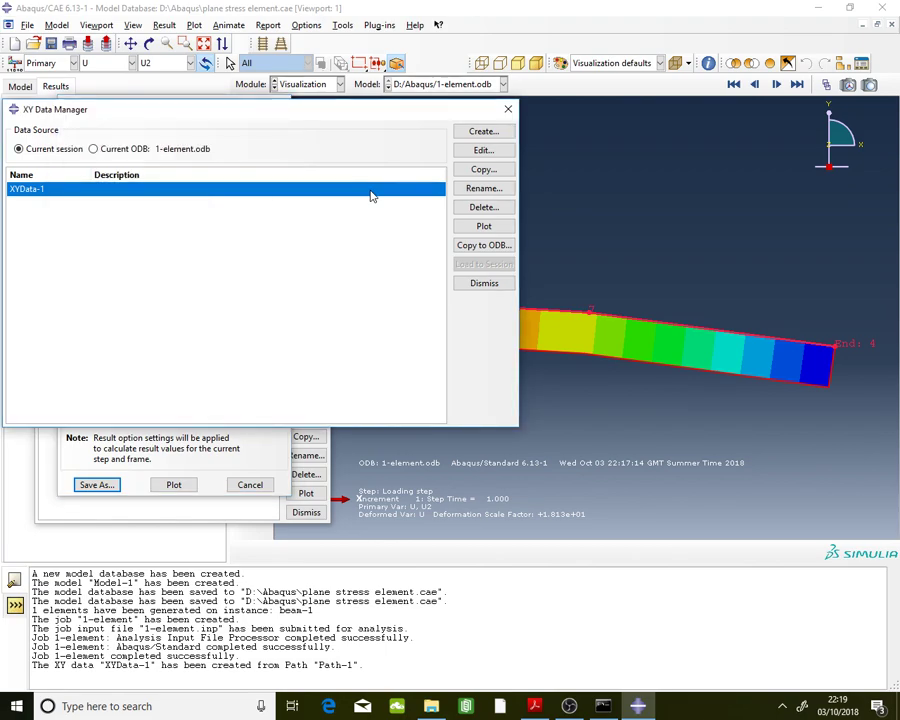
Step: Open the saved U2 data set XYData-1 and examine the deflection at each distance along the top edge
{"action": "double_click", "coordinate": [368, 194]}
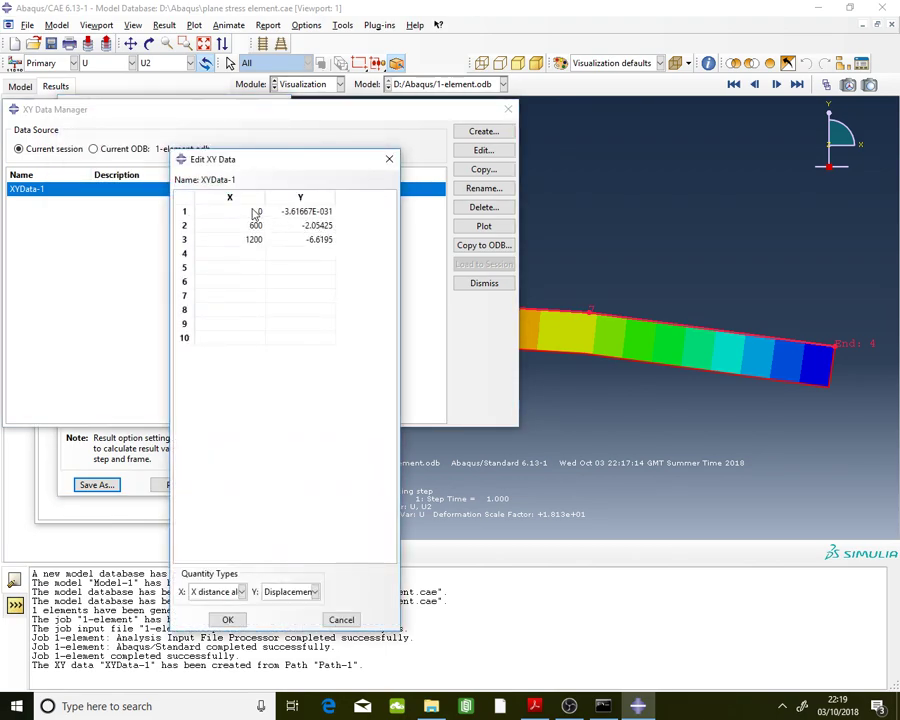
{"action": "left_click_drag", "start_coordinate": [256, 213], "coordinate": [318, 242]}
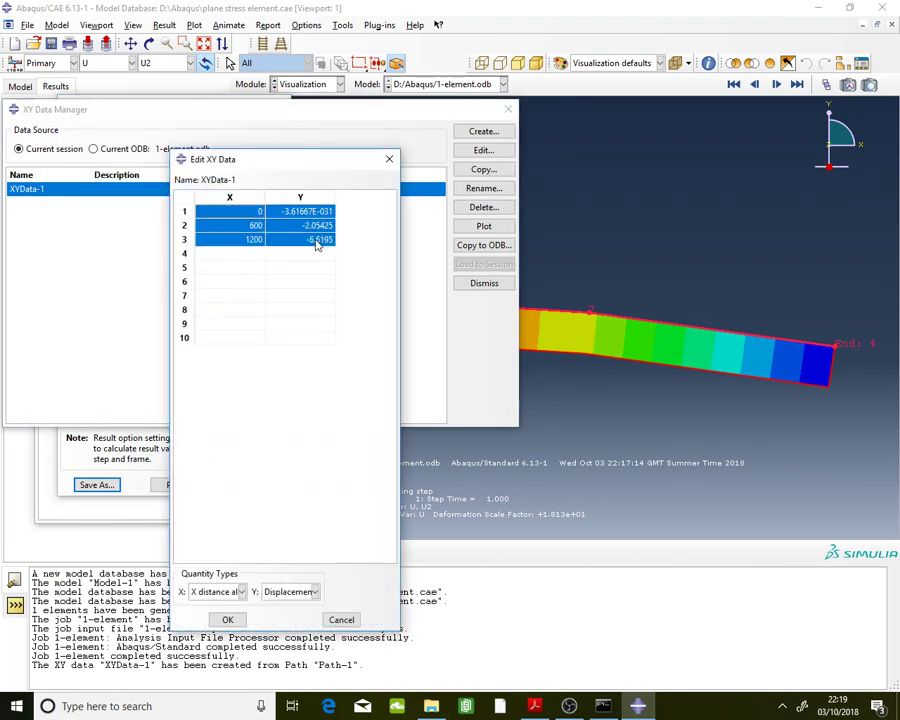
{"action": "left_click", "coordinate": [260, 213]}
{"action": "left_click", "coordinate": [262, 226]}
{"action": "left_click", "coordinate": [260, 240]}
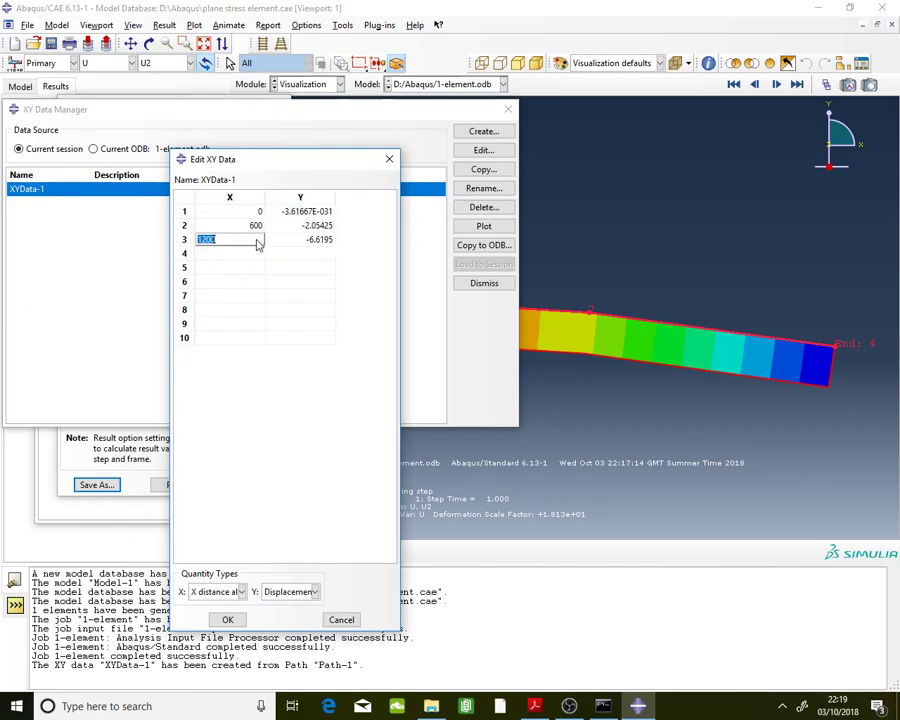
Step: Review the U2 and S11 results tables in the case study PDF, return to Abaqus and close the XYData-1 values unchanged
{"action": "left_click", "coordinate": [534, 705]}
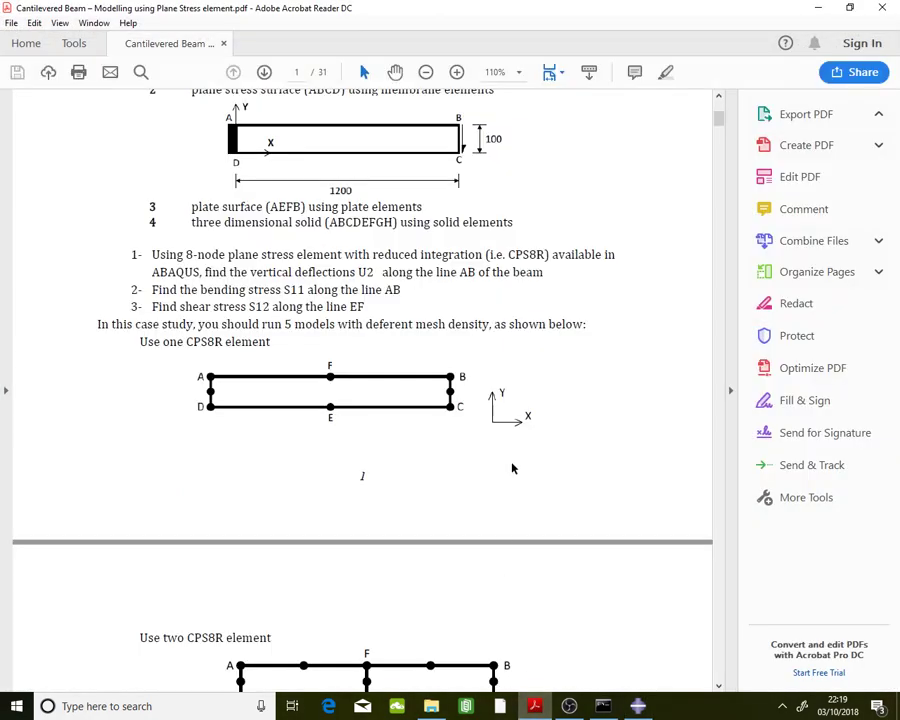
{"action": "left_click_drag", "start_coordinate": [718, 118], "coordinate": [729, 564]}
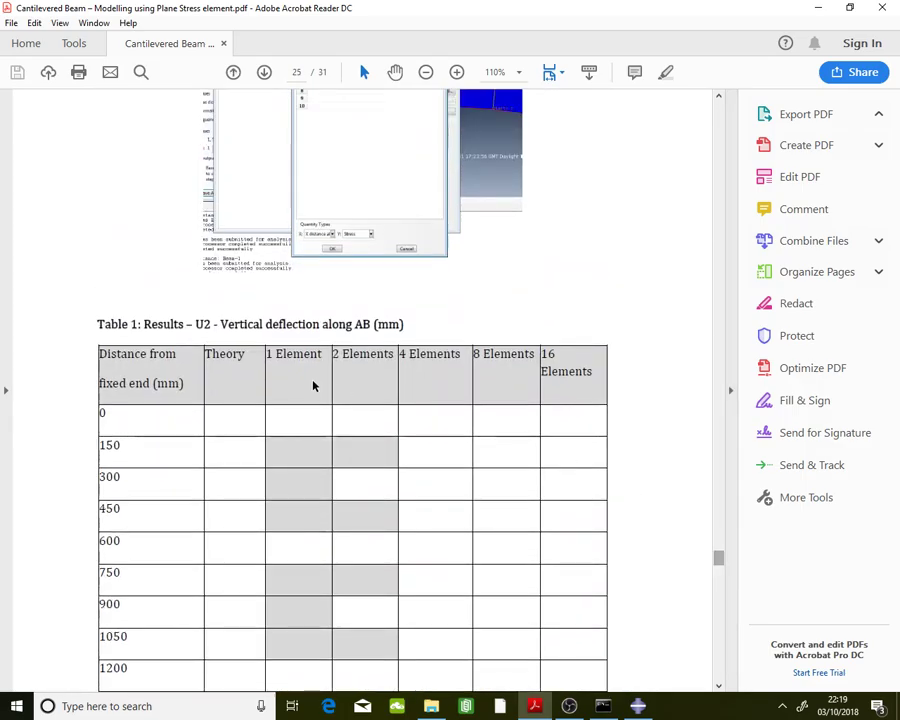
{"action": "scroll", "coordinate": [340, 349], "scroll_direction": "down", "scroll_amount": 3}
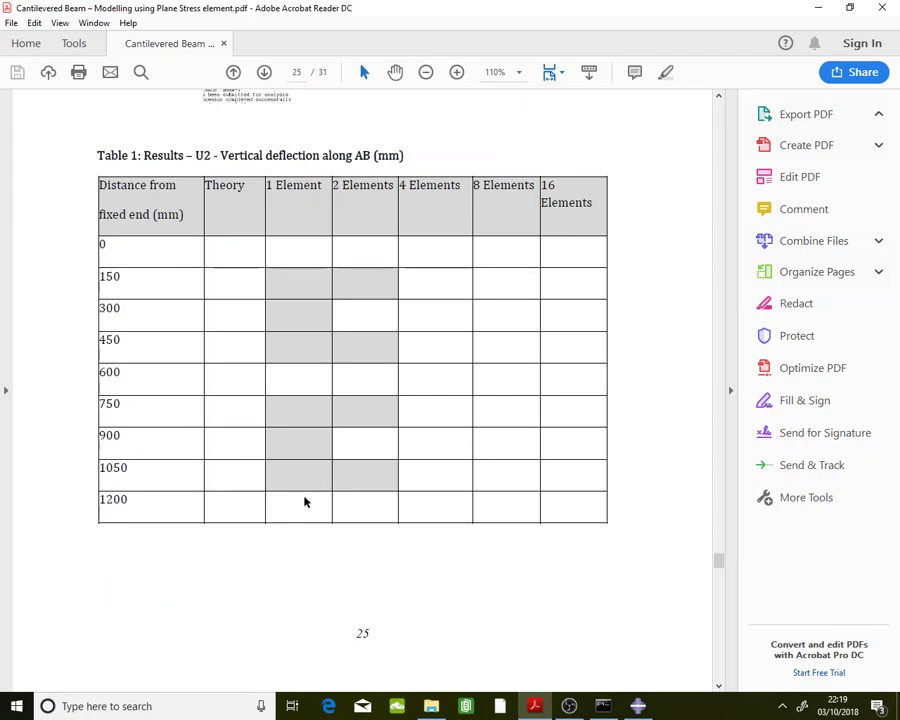
{"action": "scroll", "coordinate": [392, 292], "scroll_direction": "down", "scroll_amount": 10}
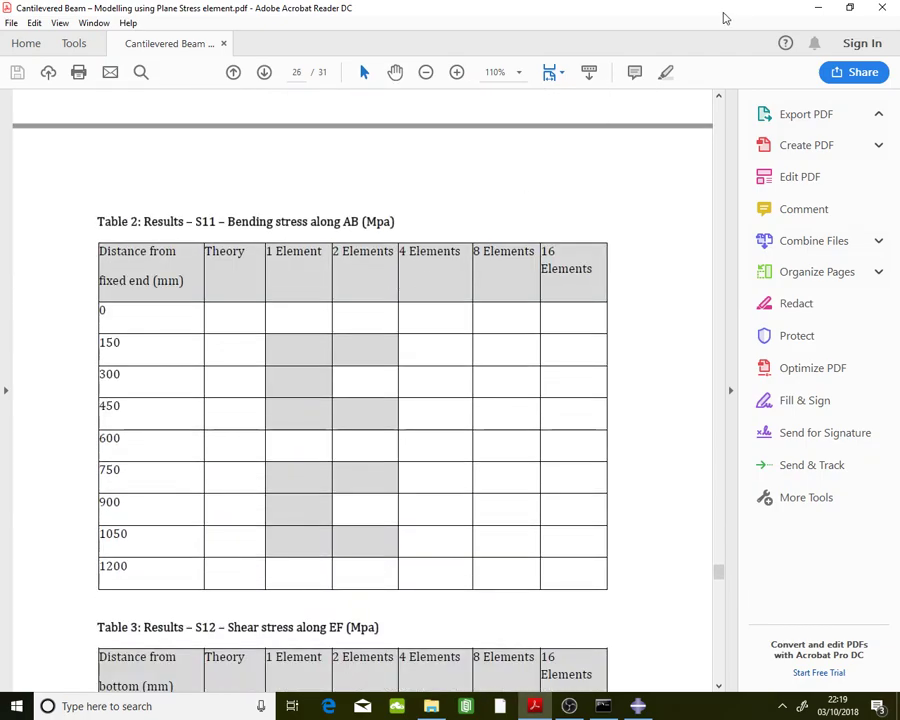
{"action": "left_click", "coordinate": [818, 8]}
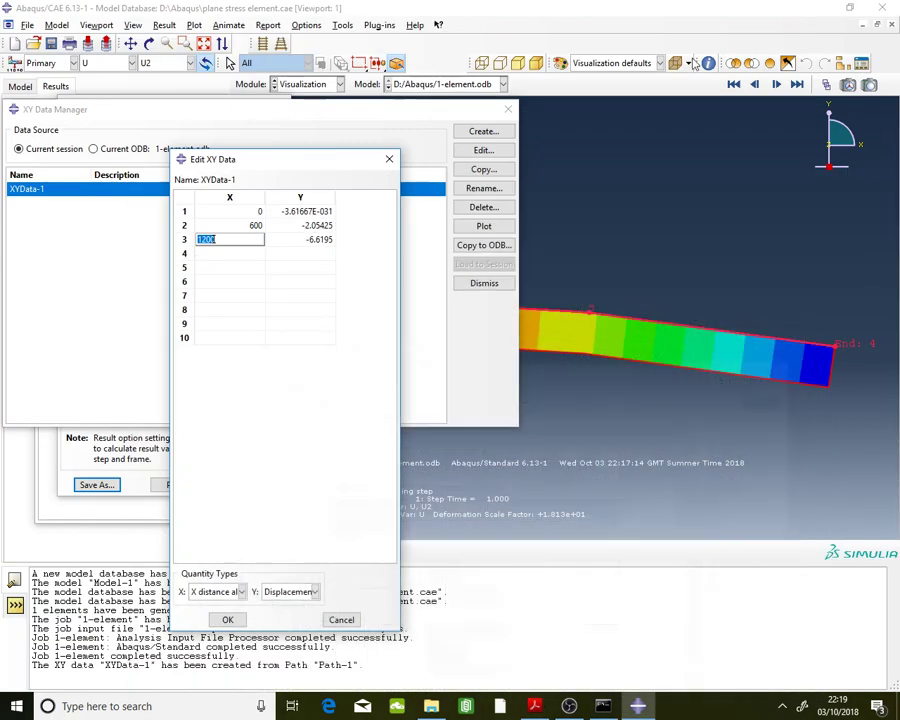
{"action": "left_click", "coordinate": [388, 162]}
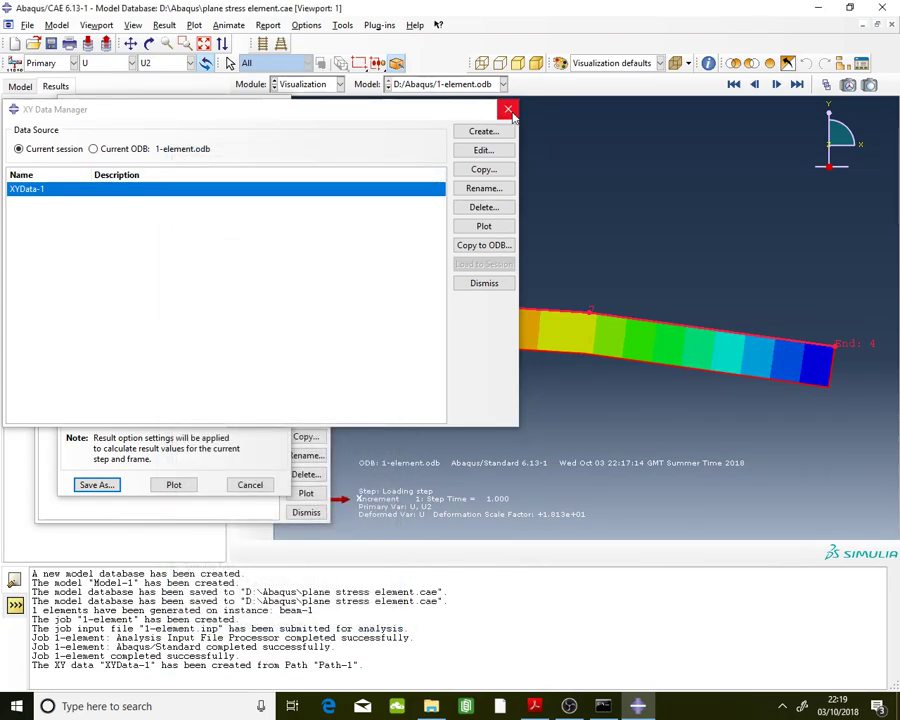
Step: Move the XY Data Manager clear of the path extraction settings and check the S11 bending stress table in the case study PDF
{"action": "left_click_drag", "start_coordinate": [400, 114], "coordinate": [762, 352]}
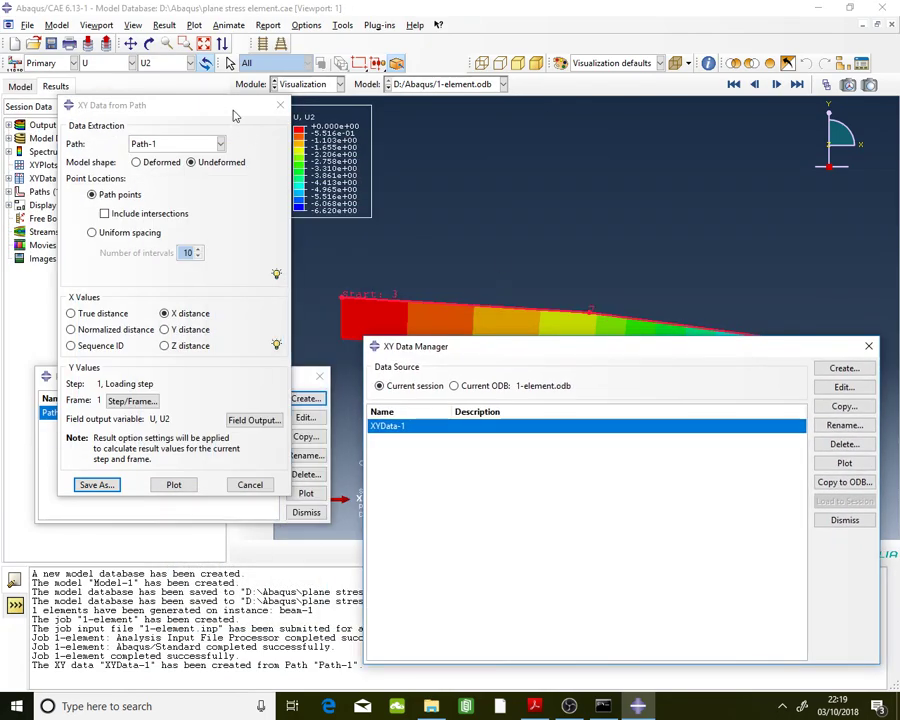
{"action": "left_click", "coordinate": [240, 114]}
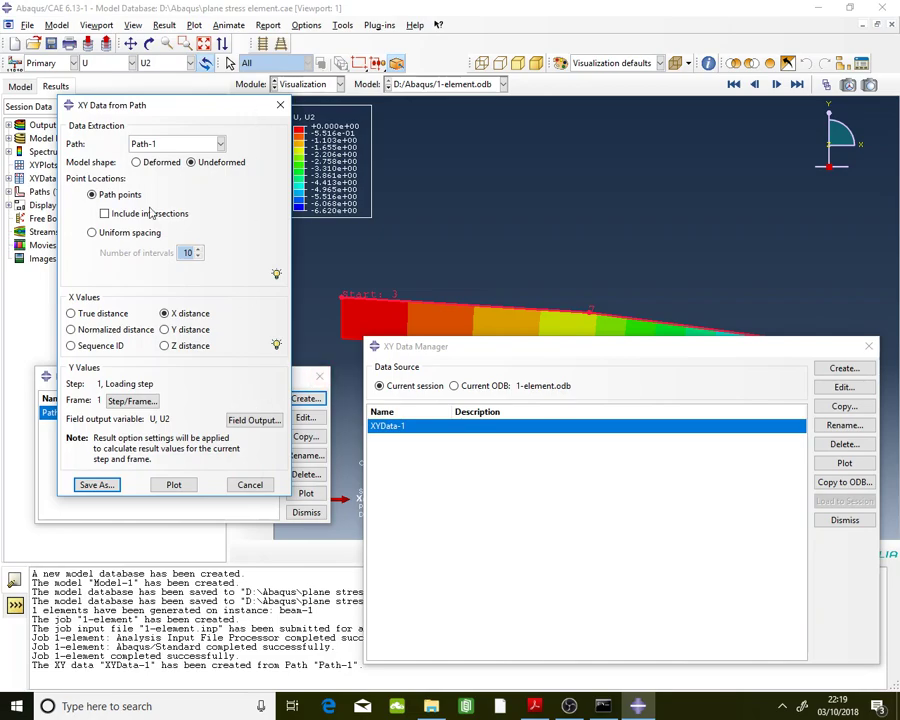
{"action": "left_click_drag", "start_coordinate": [443, 348], "coordinate": [453, 472]}
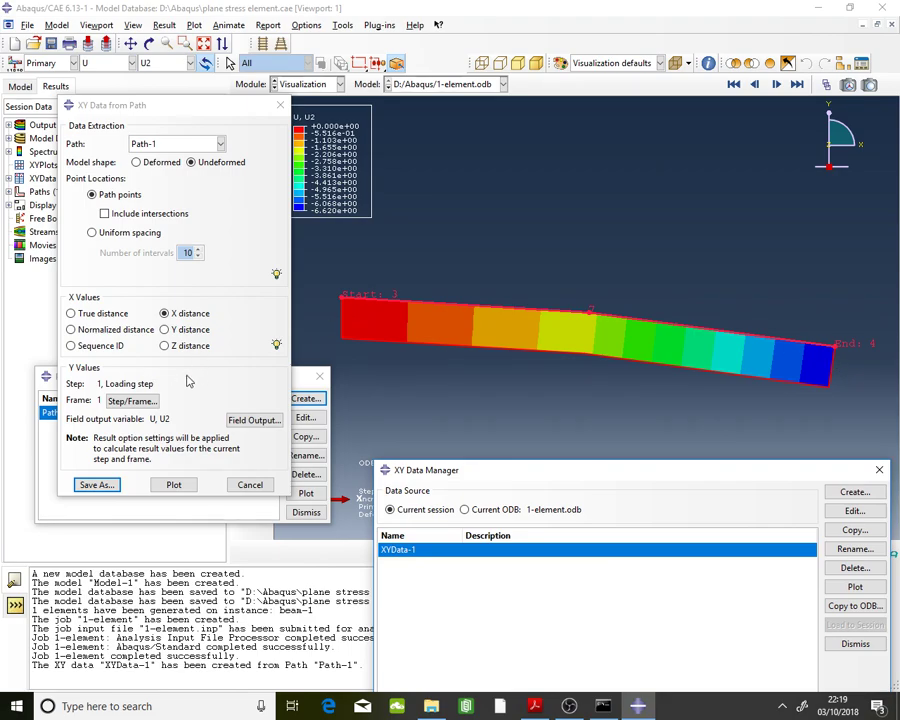
{"action": "left_click", "coordinate": [536, 706]}
{"action": "scroll", "coordinate": [315, 440], "scroll_direction": "down", "scroll_amount": 3}
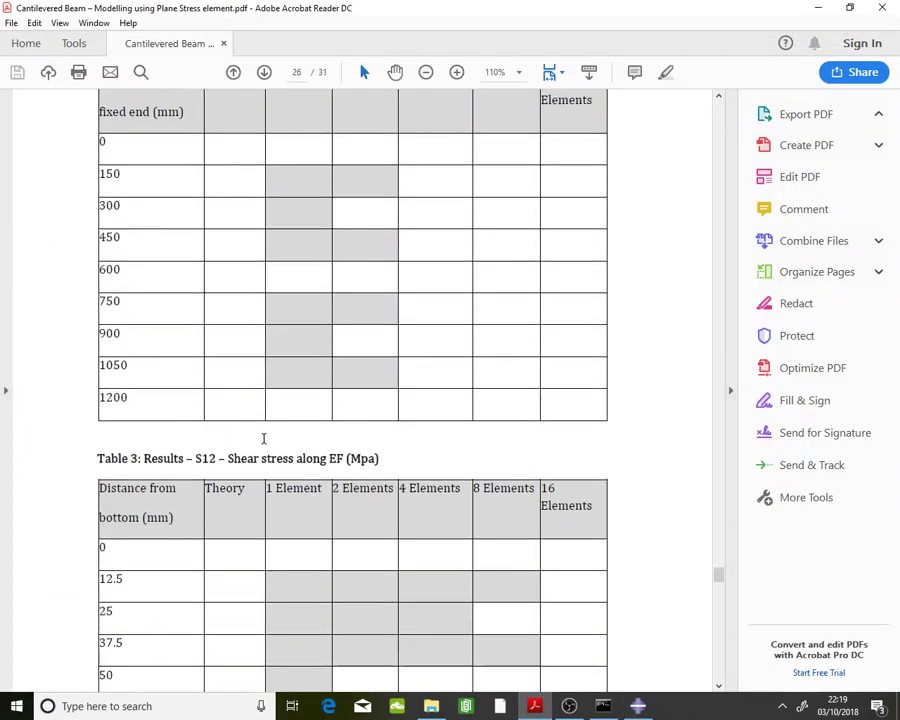
{"action": "scroll", "coordinate": [263, 438], "scroll_direction": "up", "scroll_amount": 3}
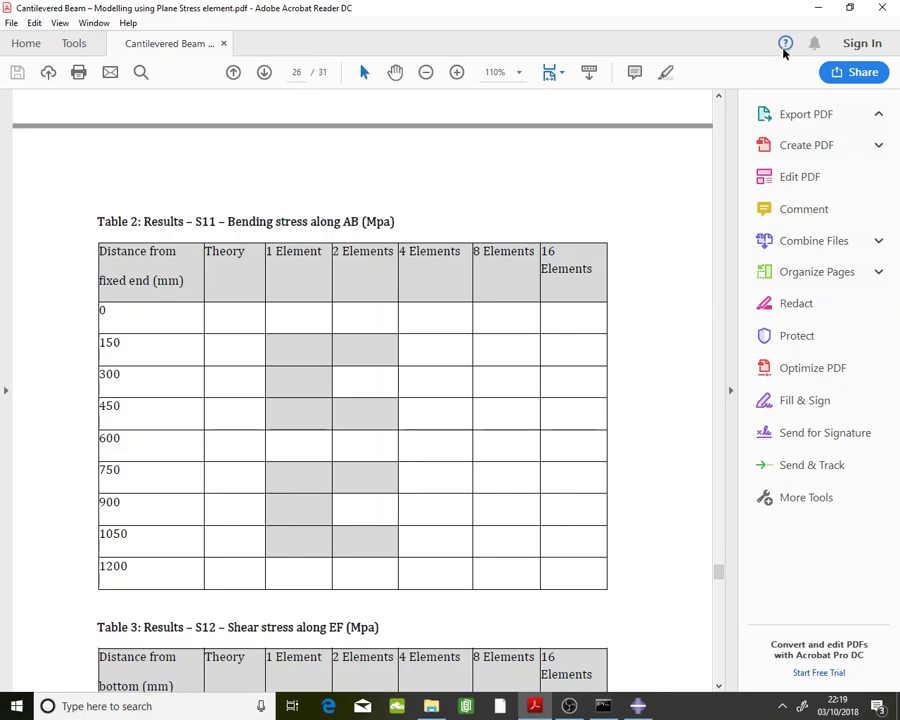
{"action": "left_click", "coordinate": [818, 8]}
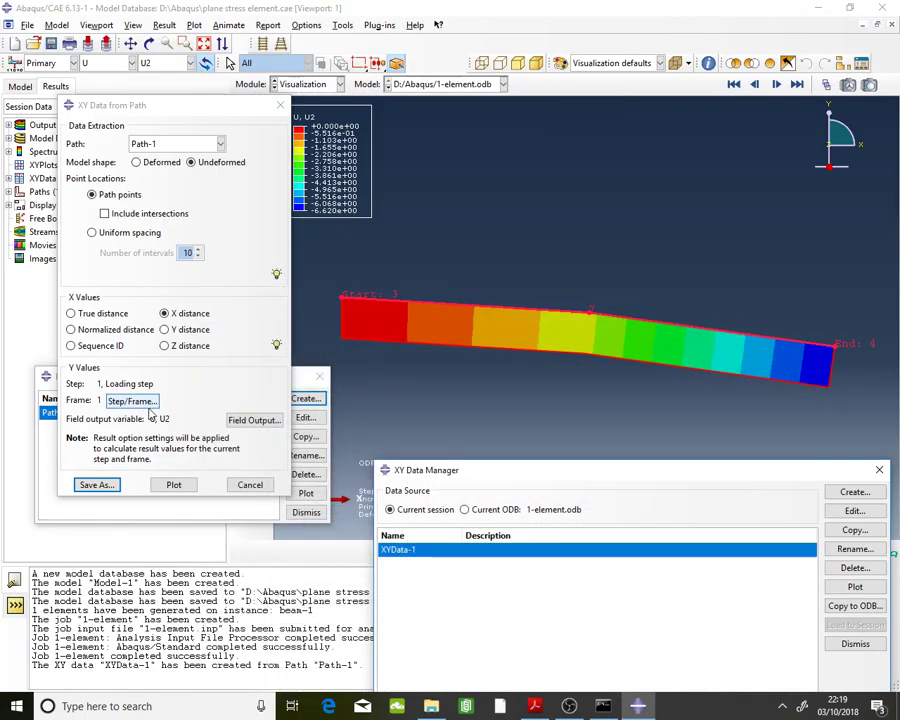
Step: Extract stress component S11 along Path-1 with the existing X distance settings and save it under the default name XYData-2
{"action": "left_click", "coordinate": [252, 421]}
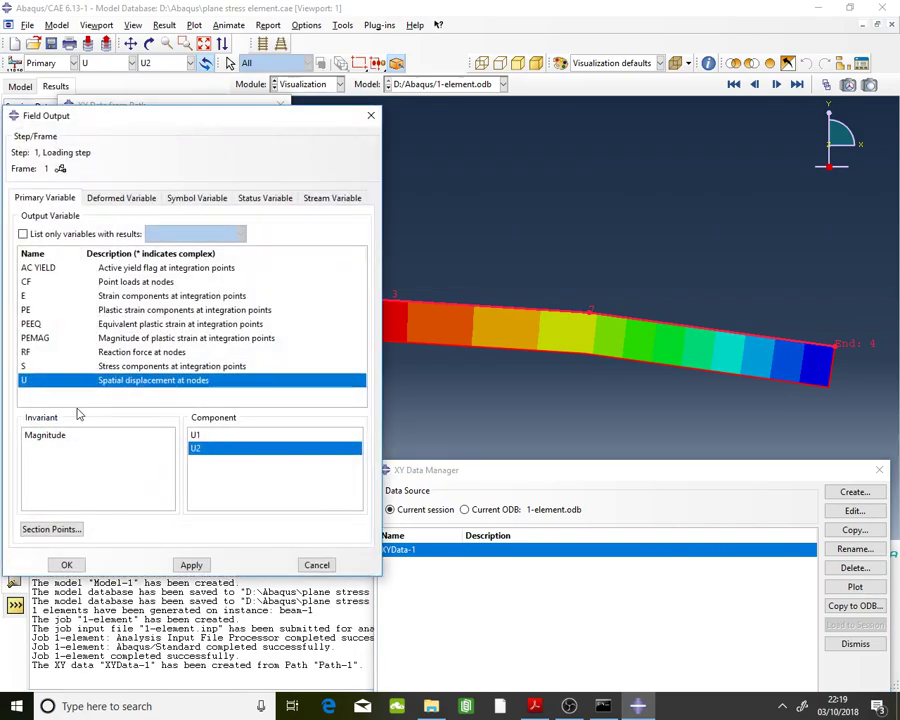
{"action": "left_click", "coordinate": [47, 368]}
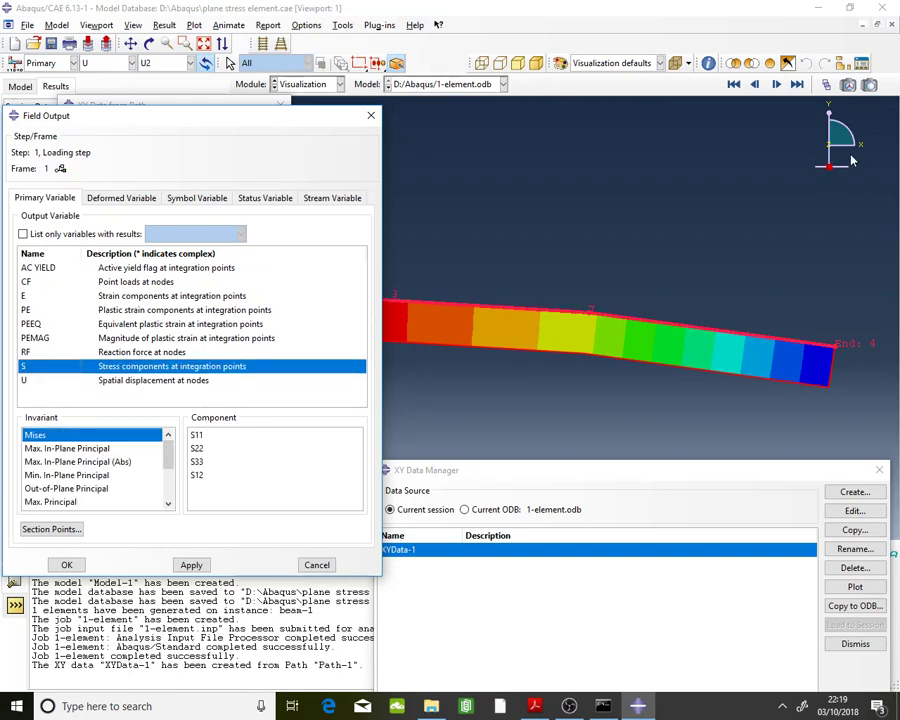
{"action": "left_click", "coordinate": [228, 435]}
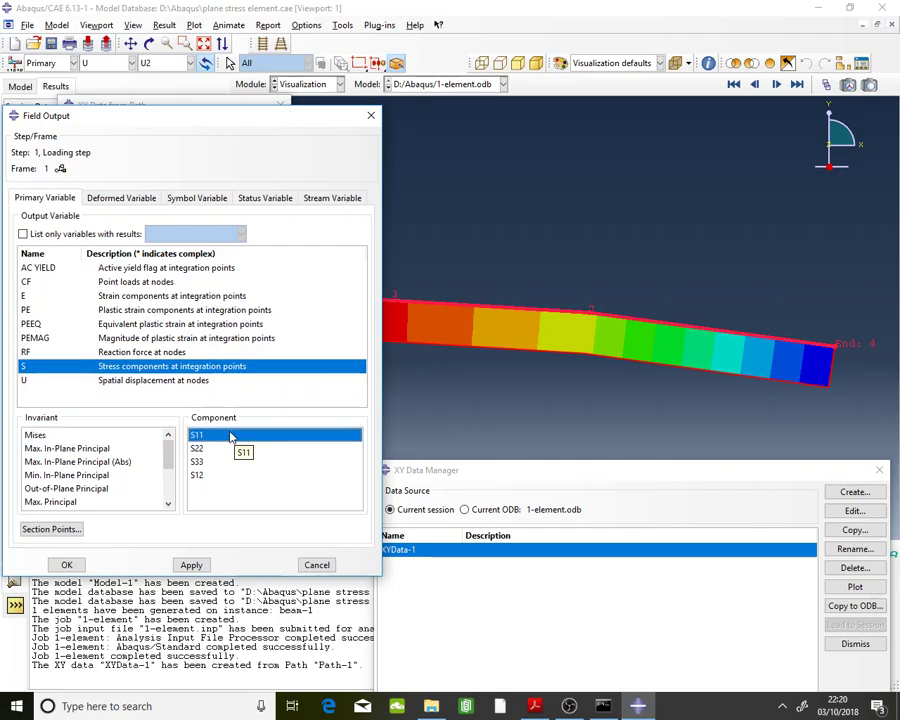
{"action": "left_click", "coordinate": [67, 565]}
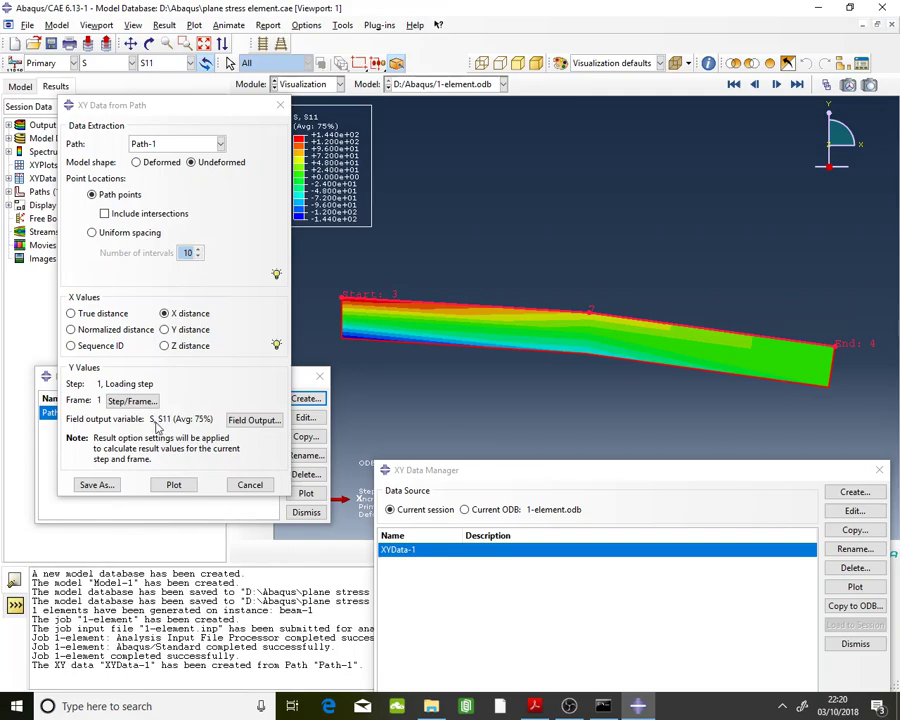
{"action": "left_click", "coordinate": [96, 485]}
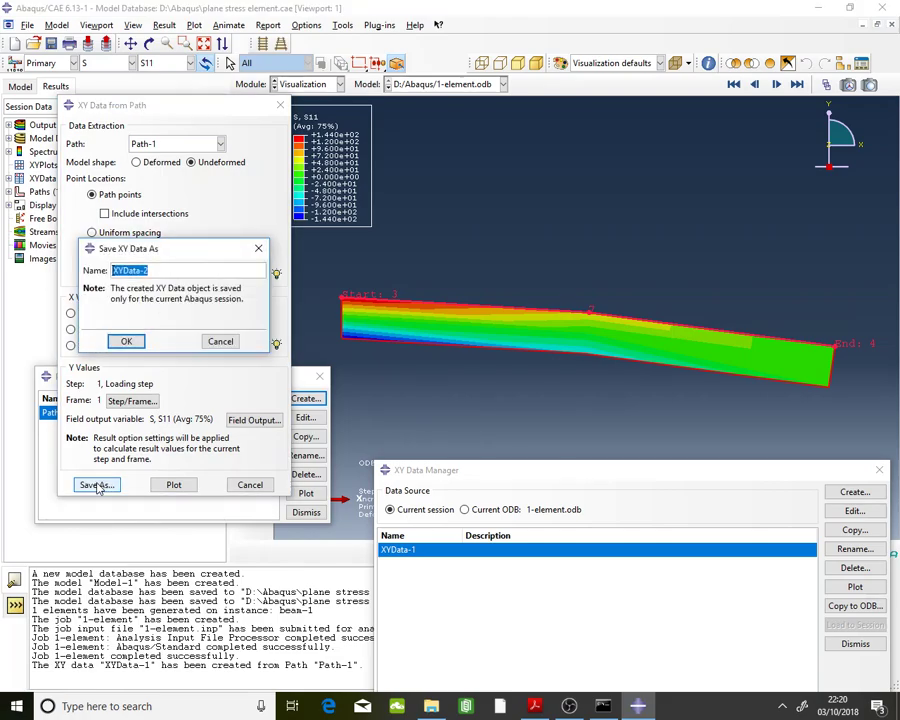
{"action": "left_click", "coordinate": [126, 341]}
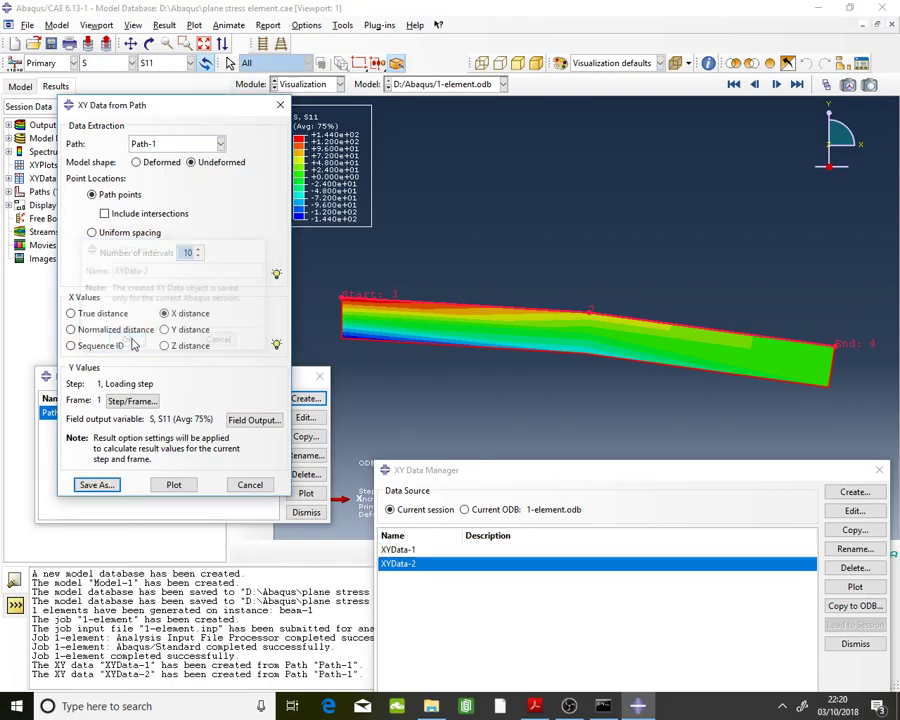
Step: Open XYData-2 and examine the S11 bending stress at each distance along the top edge
{"action": "double_click", "coordinate": [511, 566]}
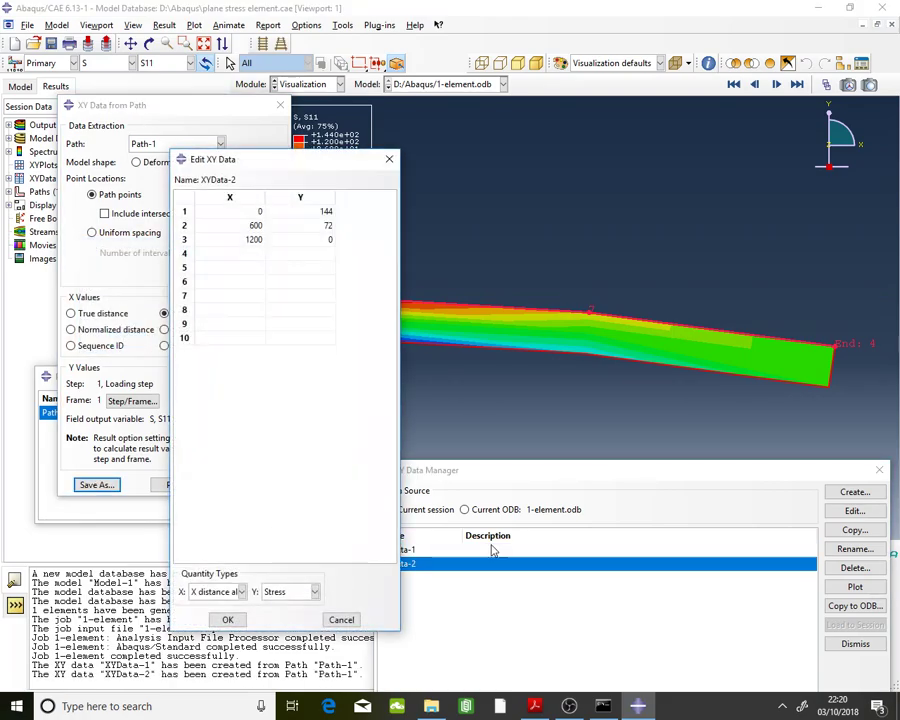
{"action": "left_click_drag", "start_coordinate": [253, 213], "coordinate": [310, 240]}
{"action": "left_click_drag", "start_coordinate": [259, 215], "coordinate": [326, 244]}
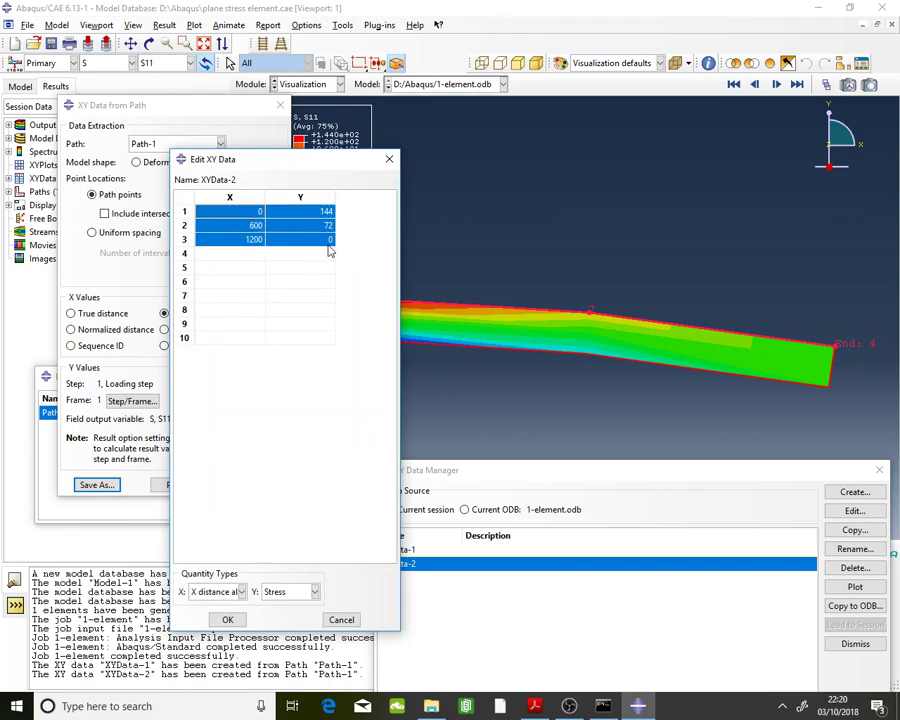
{"action": "double_click", "coordinate": [259, 213]}
{"action": "key", "text": "Down"}
{"action": "key", "text": "Down"}
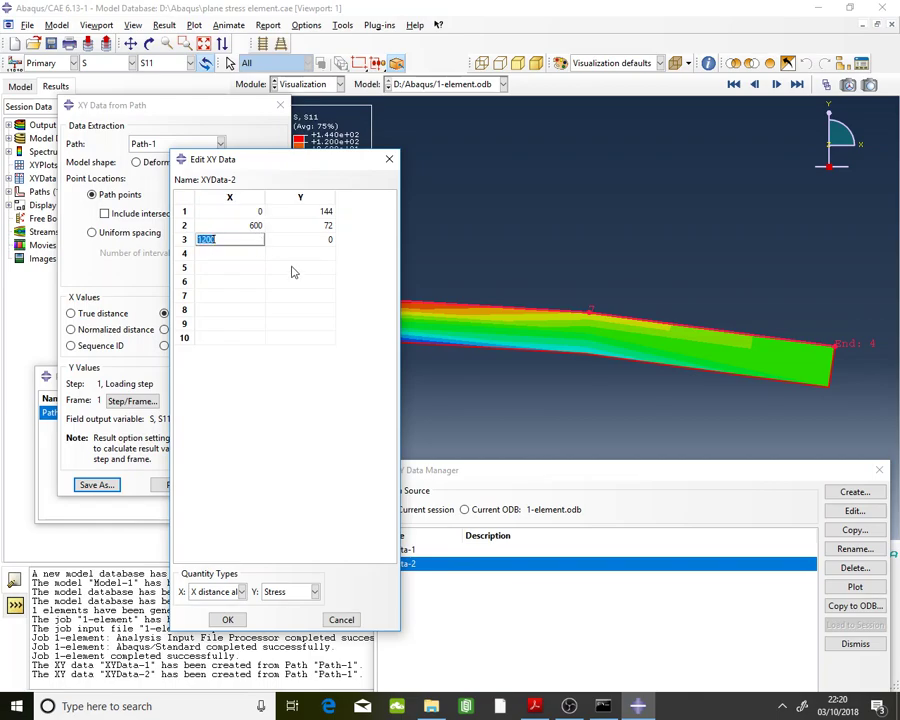
Step: Review the S11 and S12 results tables in the case study PDF, return to Abaqus and close the XYData-2 values
{"action": "left_click", "coordinate": [534, 706]}
{"action": "scroll", "coordinate": [336, 510], "scroll_direction": "down", "scroll_amount": 4}
{"action": "scroll", "coordinate": [324, 480], "scroll_direction": "down", "scroll_amount": 4}
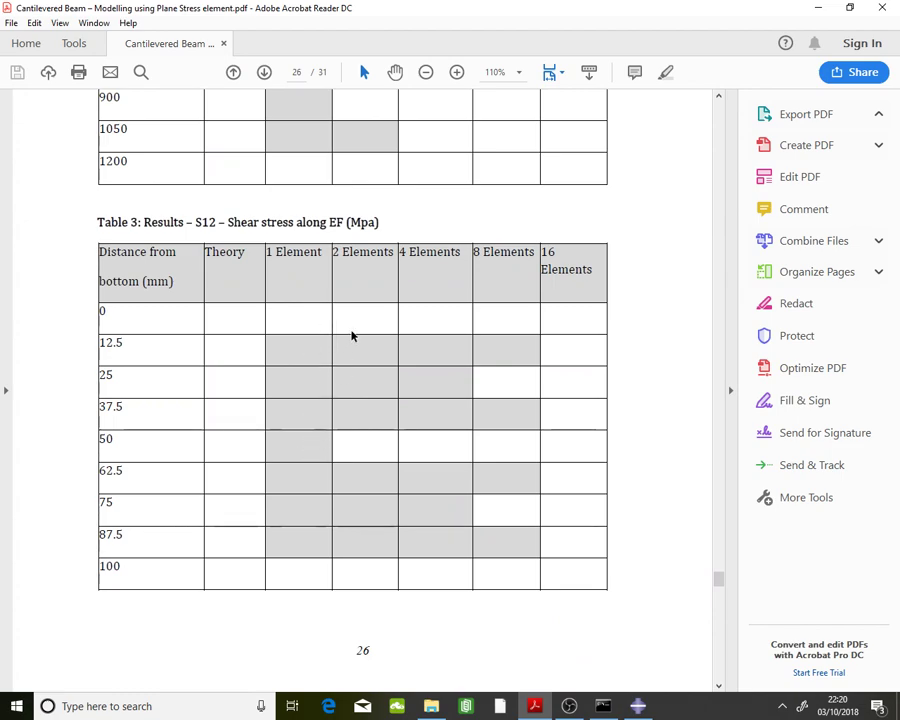
{"action": "scroll", "coordinate": [352, 336], "scroll_direction": "up", "scroll_amount": 6}
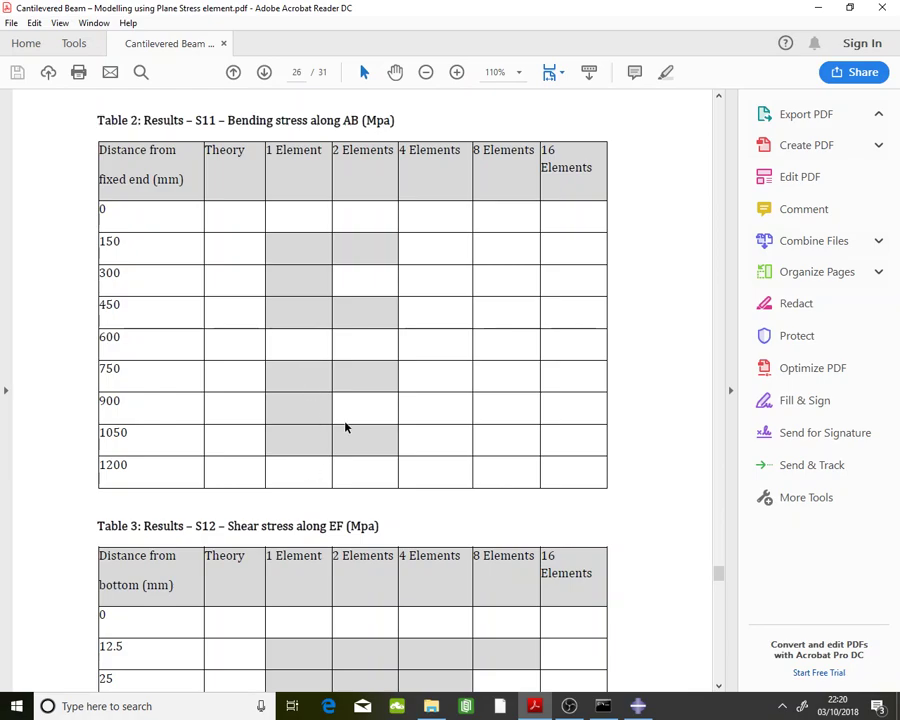
{"action": "left_click", "coordinate": [818, 7]}
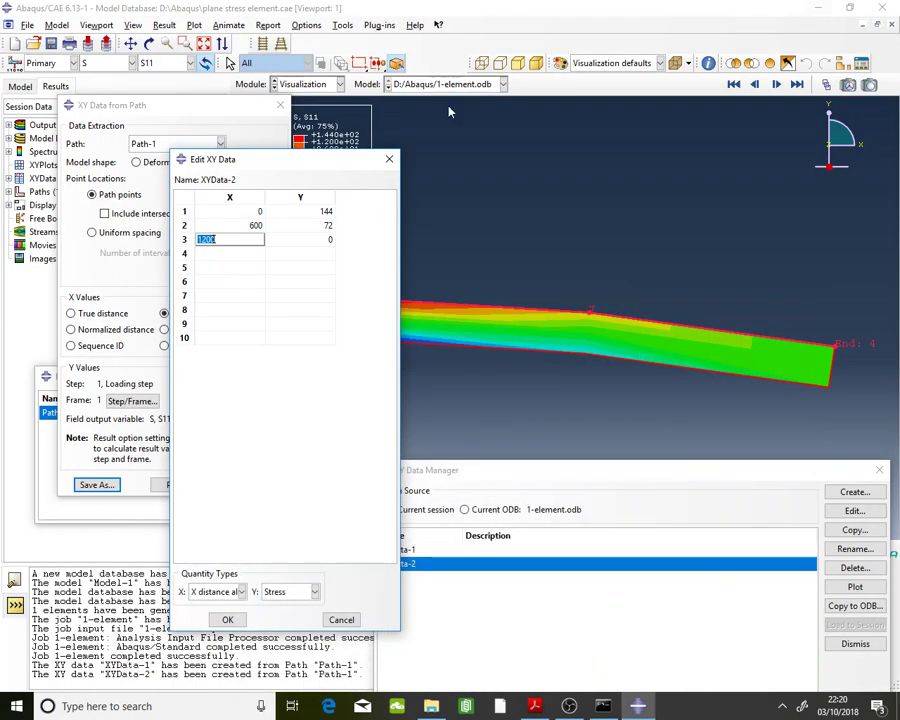
{"action": "left_click", "coordinate": [390, 161]}
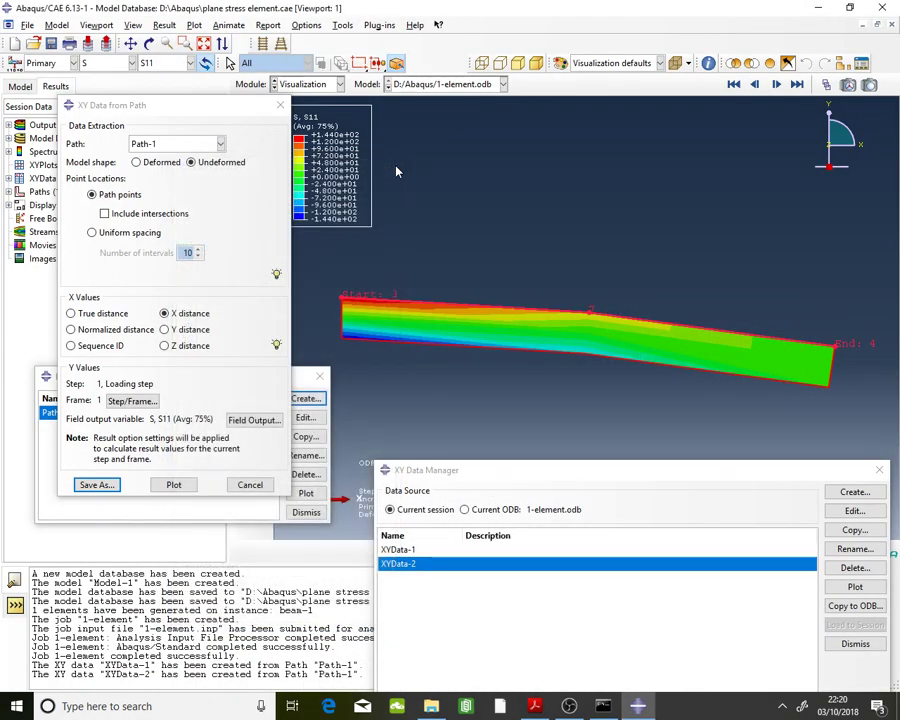
Step: Bring the Path Manager into reach beside the XY Data Manager and check the S12 along EF table in the case study PDF
{"action": "left_click_drag", "start_coordinate": [302, 391], "coordinate": [298, 343]}
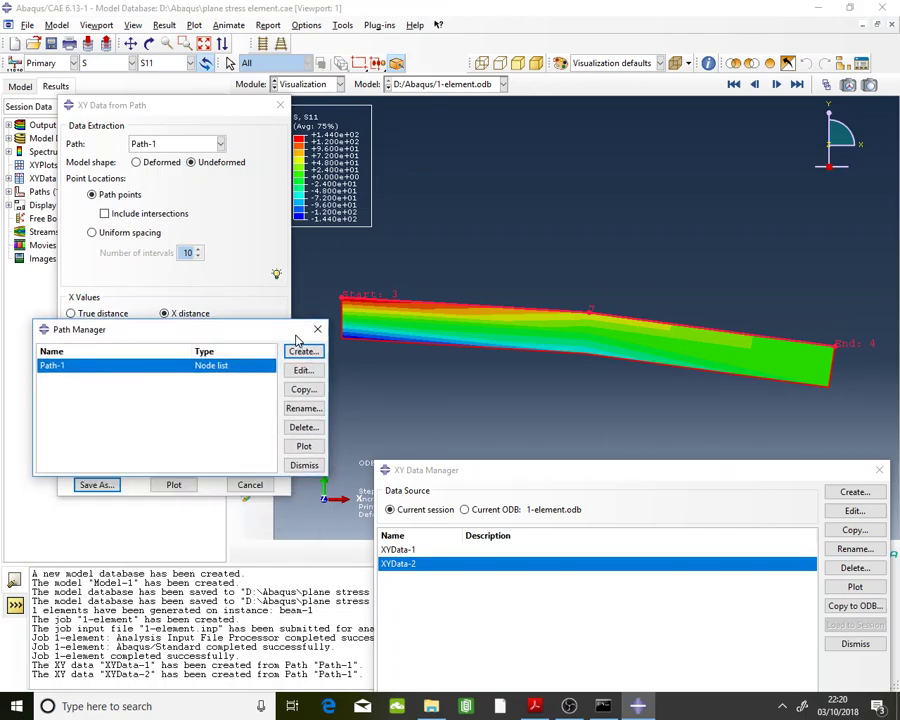
{"action": "left_click_drag", "start_coordinate": [540, 470], "coordinate": [481, 432]}
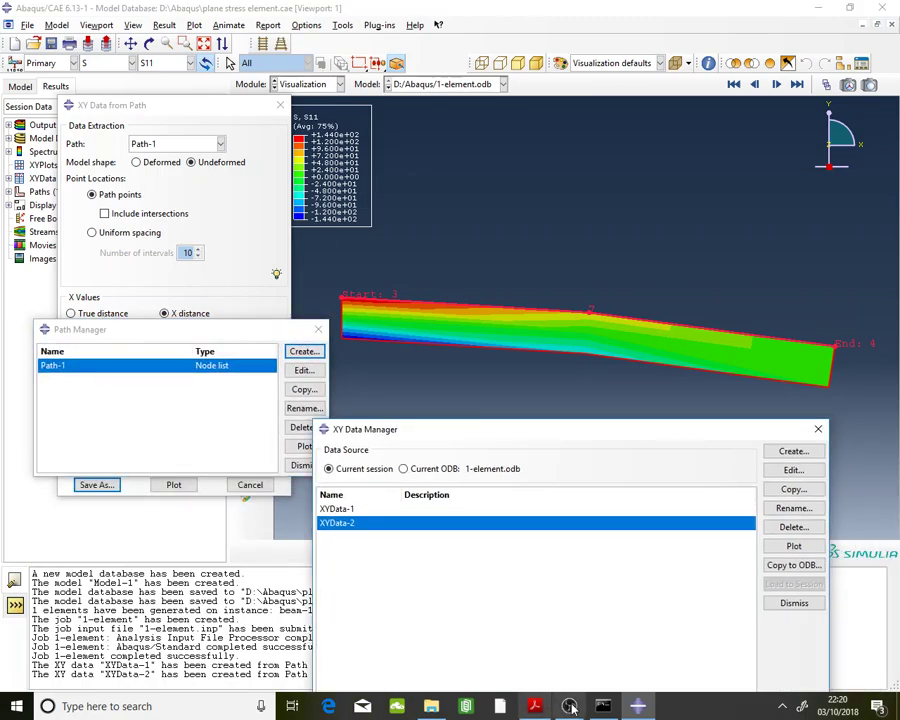
{"action": "left_click", "coordinate": [534, 706]}
{"action": "scroll", "coordinate": [459, 565], "scroll_direction": "down", "scroll_amount": 3}
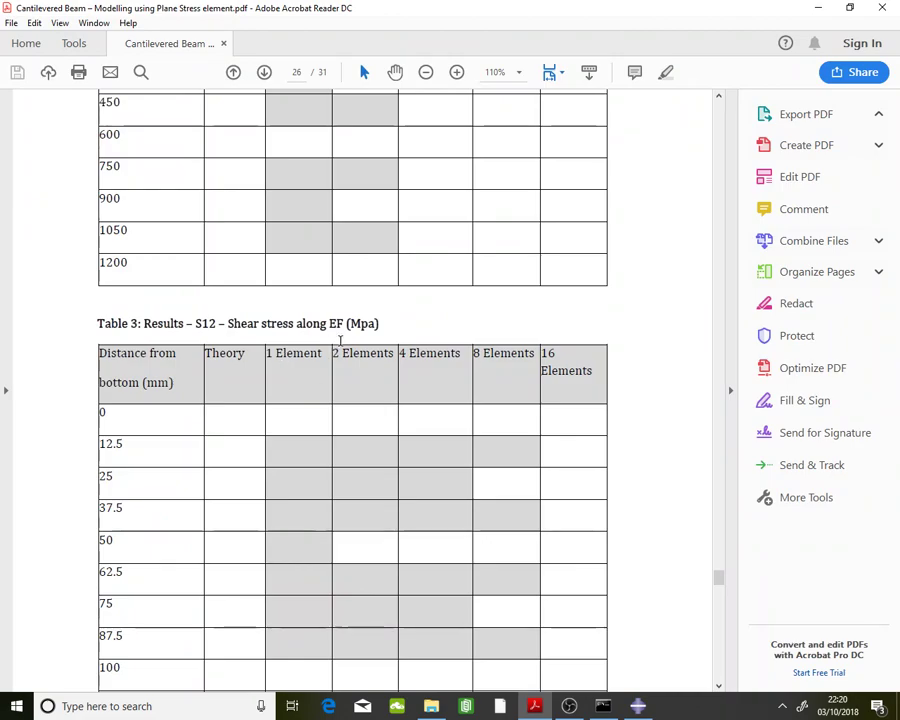
{"action": "left_click", "coordinate": [818, 8]}
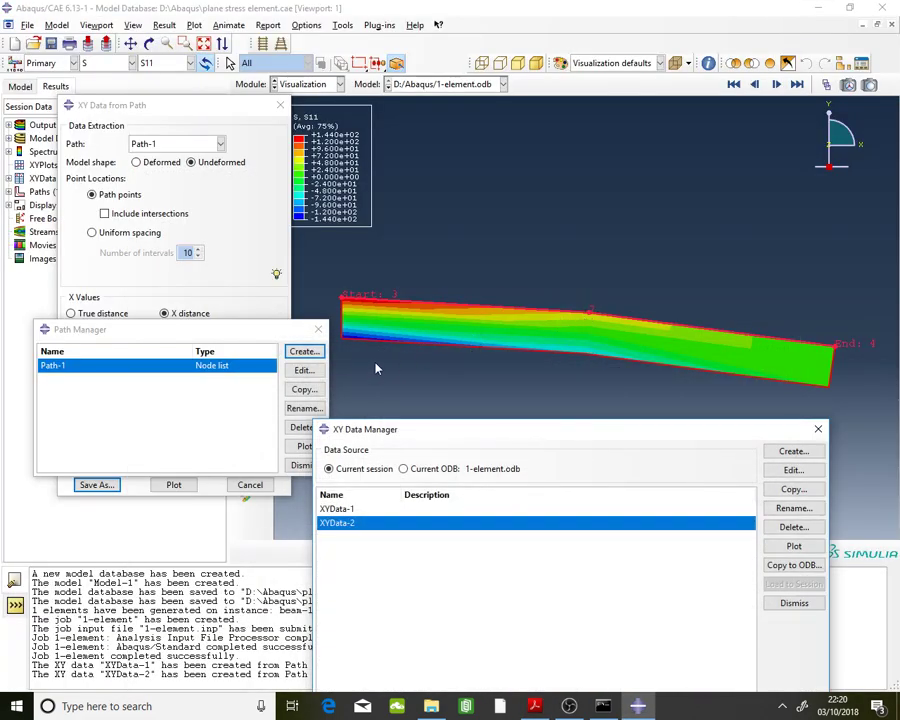
Step: Create the node list path Path-2 across the beam's mid-span, running from bottom node 5 to top node 7
{"action": "left_click", "coordinate": [303, 352]}
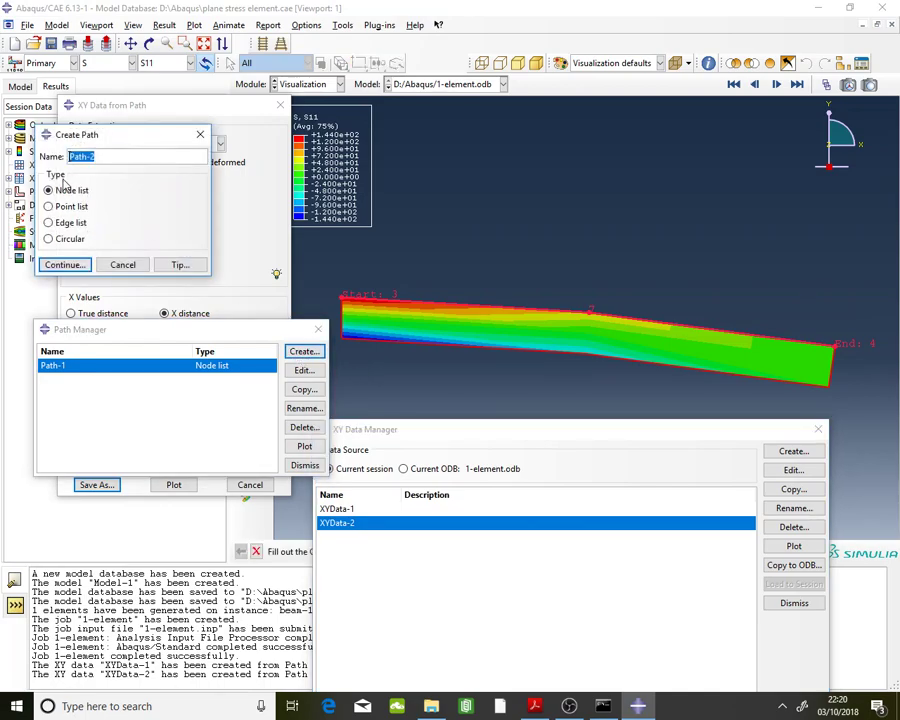
{"action": "left_click", "coordinate": [63, 265]}
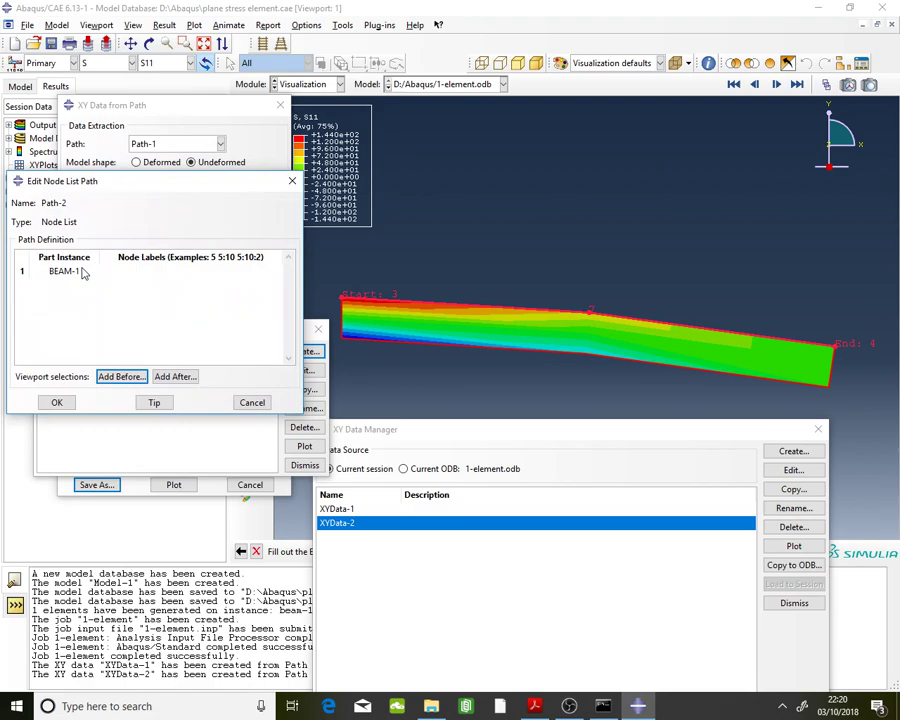
{"action": "left_click", "coordinate": [175, 376]}
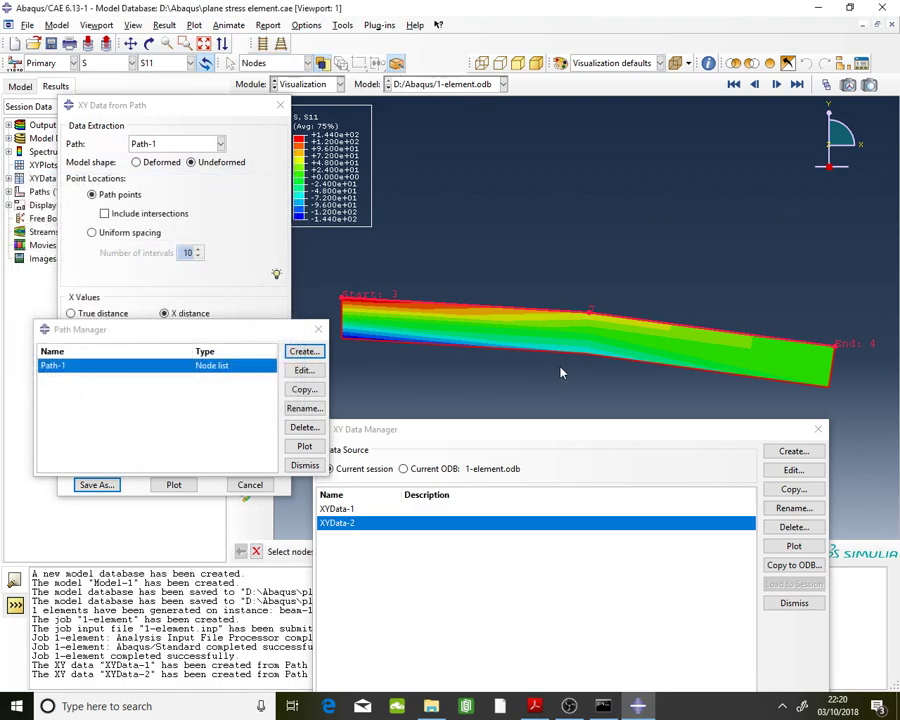
{"action": "left_click", "coordinate": [586, 356]}
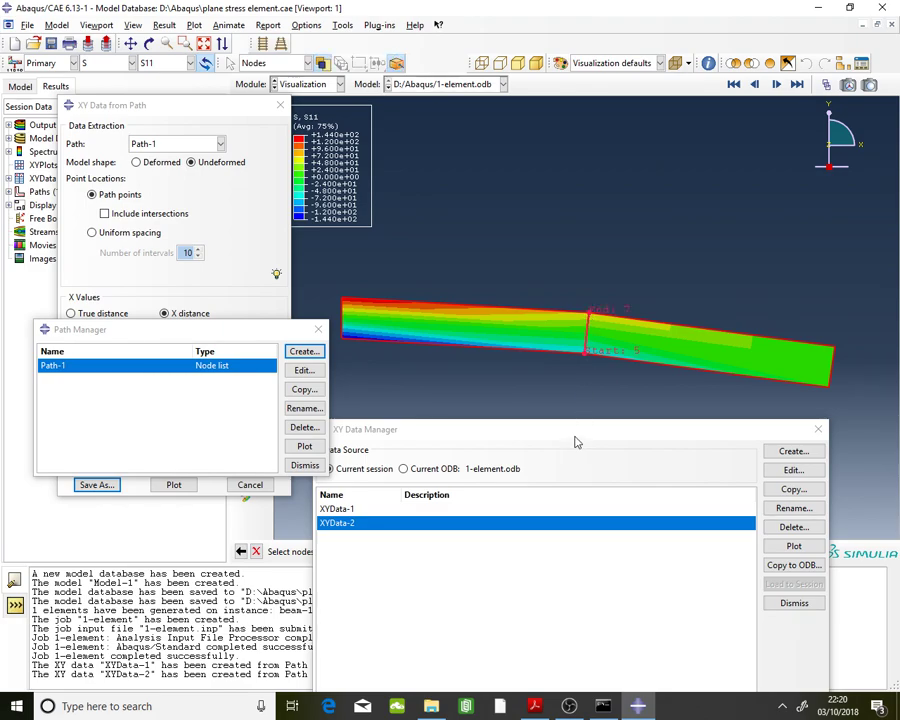
{"action": "left_click_drag", "start_coordinate": [575, 432], "coordinate": [451, 667]}
{"action": "left_click", "coordinate": [436, 556]}
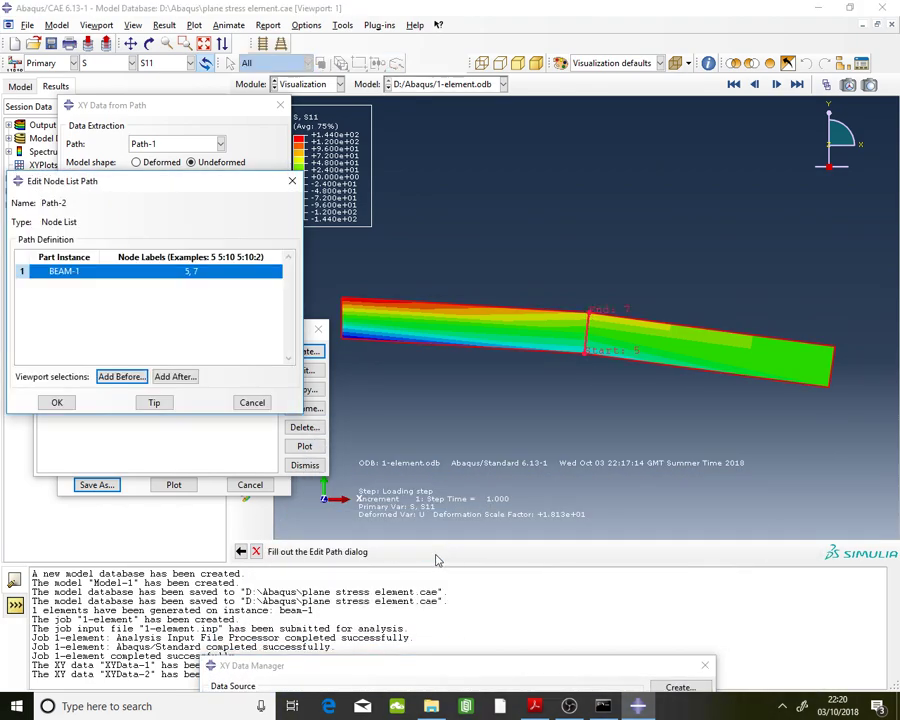
{"action": "left_click", "coordinate": [62, 401]}
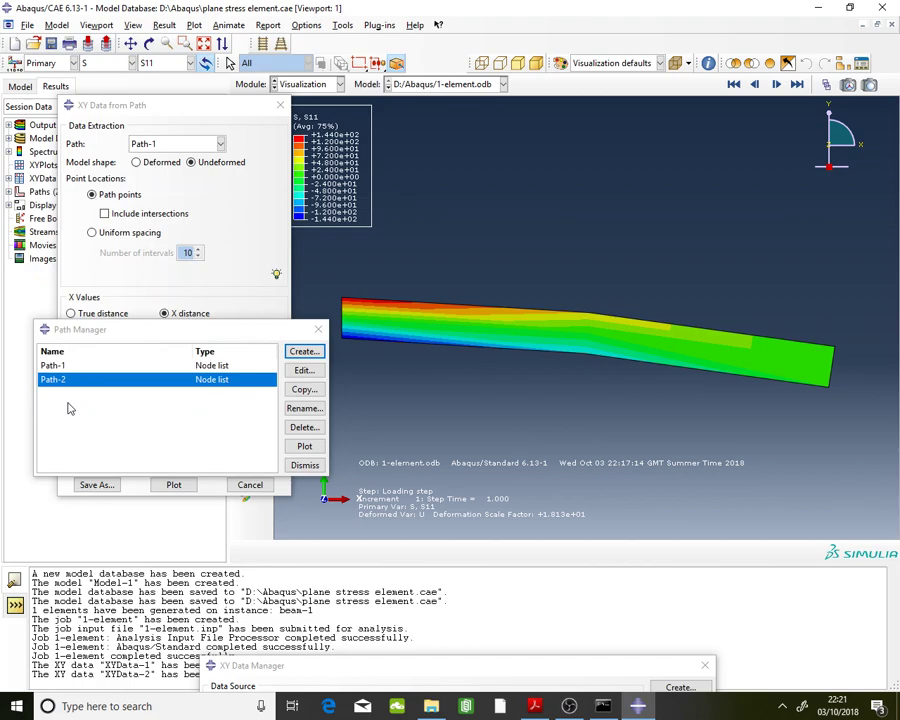
Step: Extract shear stress component S12 along Path-2 with X distance as the X values and save it under the default name
{"action": "left_click", "coordinate": [247, 228]}
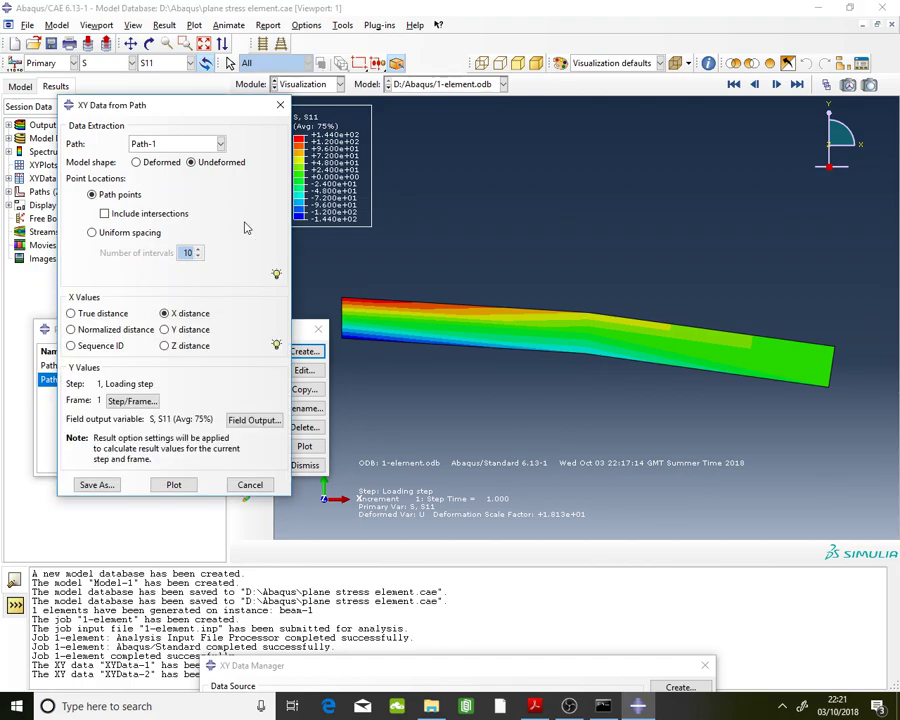
{"action": "left_click", "coordinate": [203, 144]}
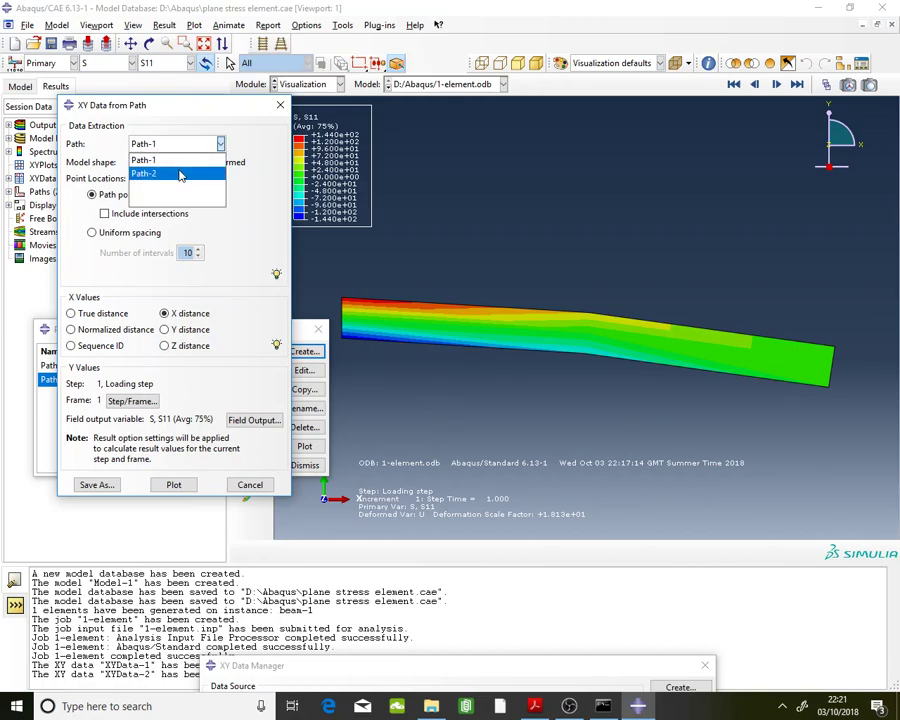
{"action": "left_click", "coordinate": [180, 174]}
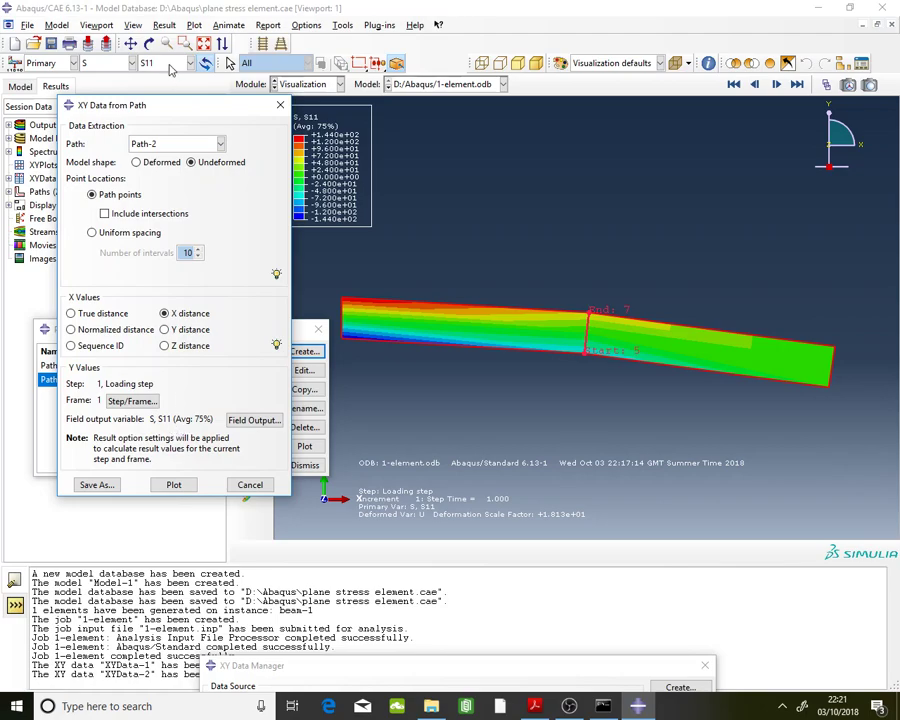
{"action": "left_click", "coordinate": [170, 65]}
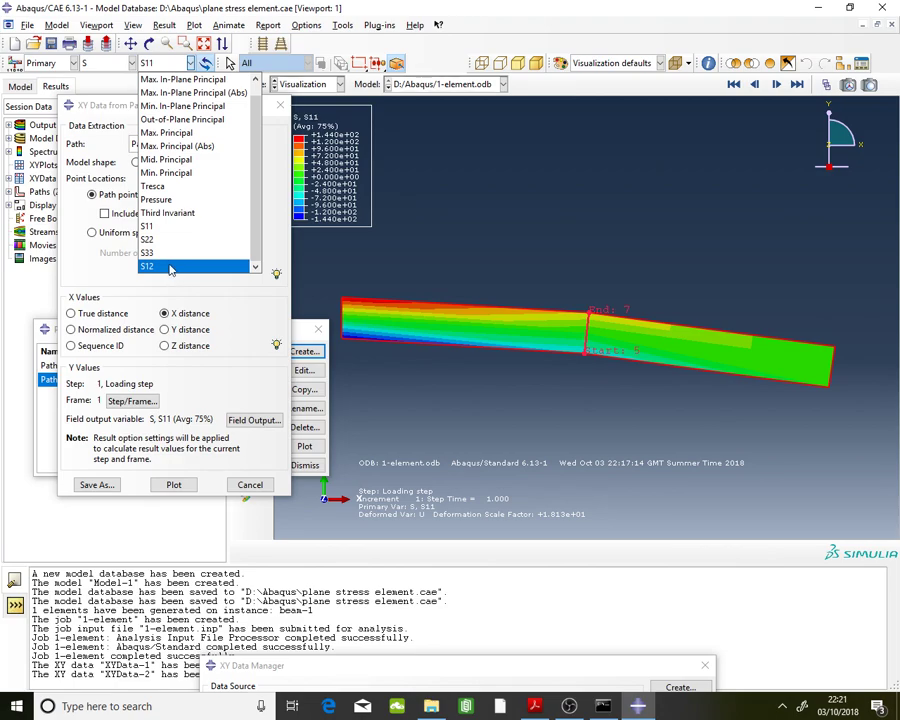
{"action": "left_click", "coordinate": [170, 267]}
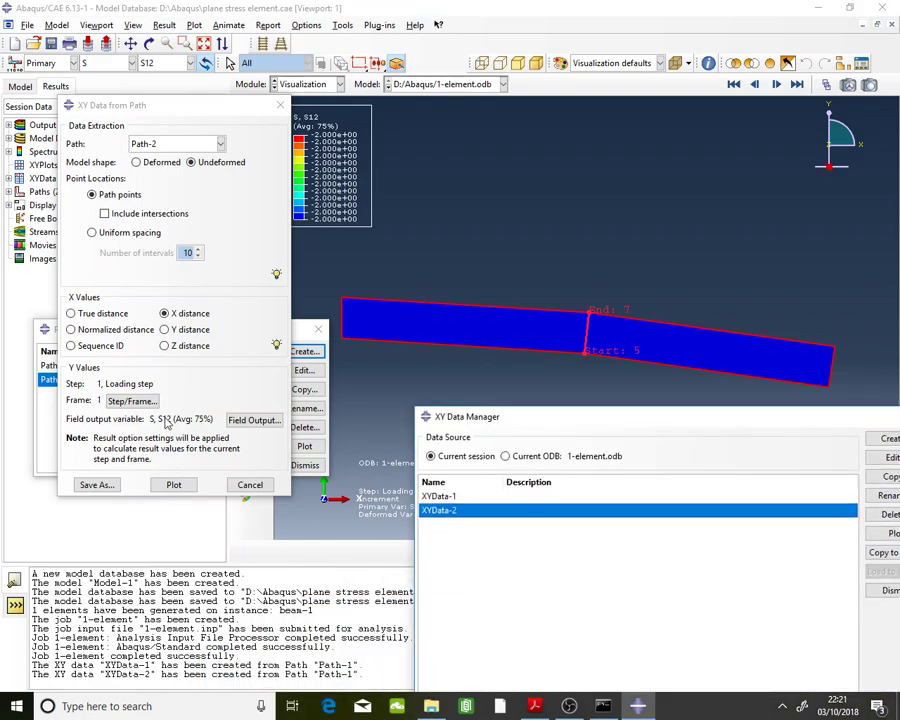
{"action": "left_click", "coordinate": [95, 484]}
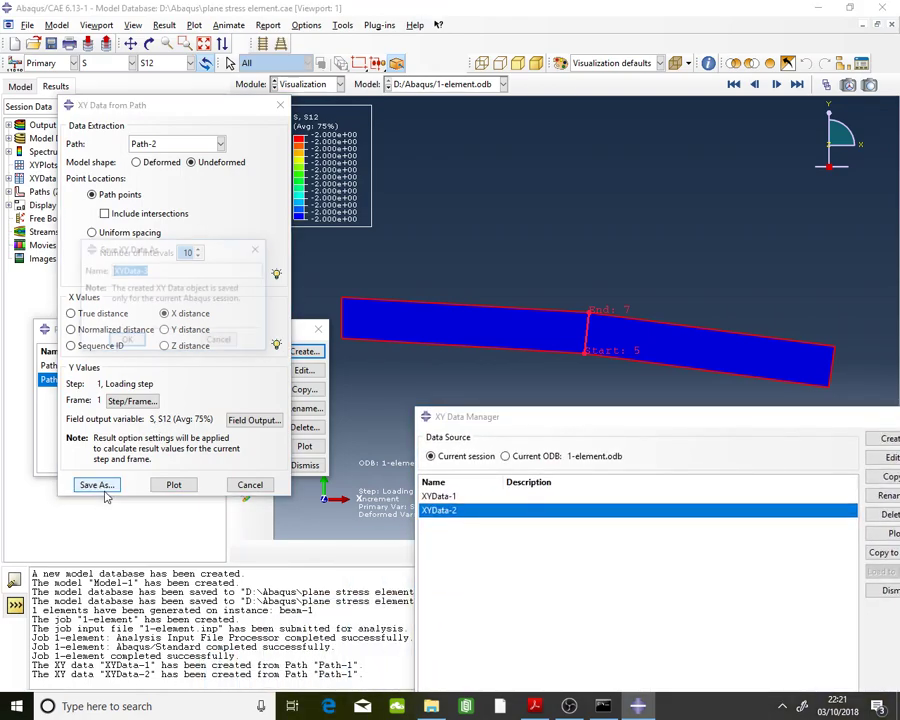
{"action": "left_click", "coordinate": [126, 341]}
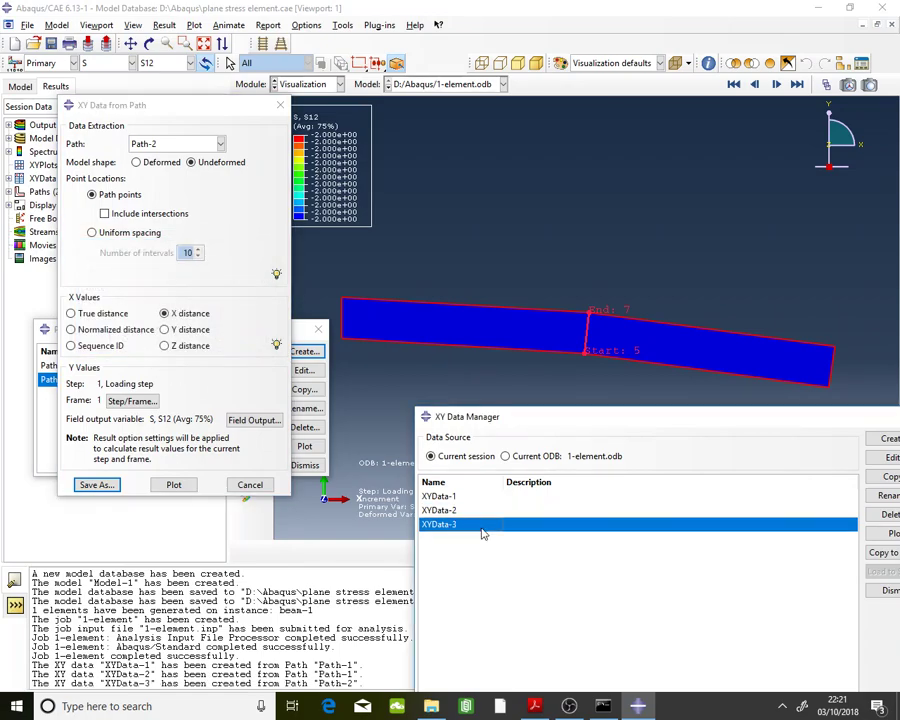
Step: Open XYData-3, examine its distance and S12 stress values, and close it
{"action": "double_click", "coordinate": [426, 532]}
{"action": "double_click", "coordinate": [258, 215]}
{"action": "left_click_drag", "start_coordinate": [258, 215], "coordinate": [295, 230]}
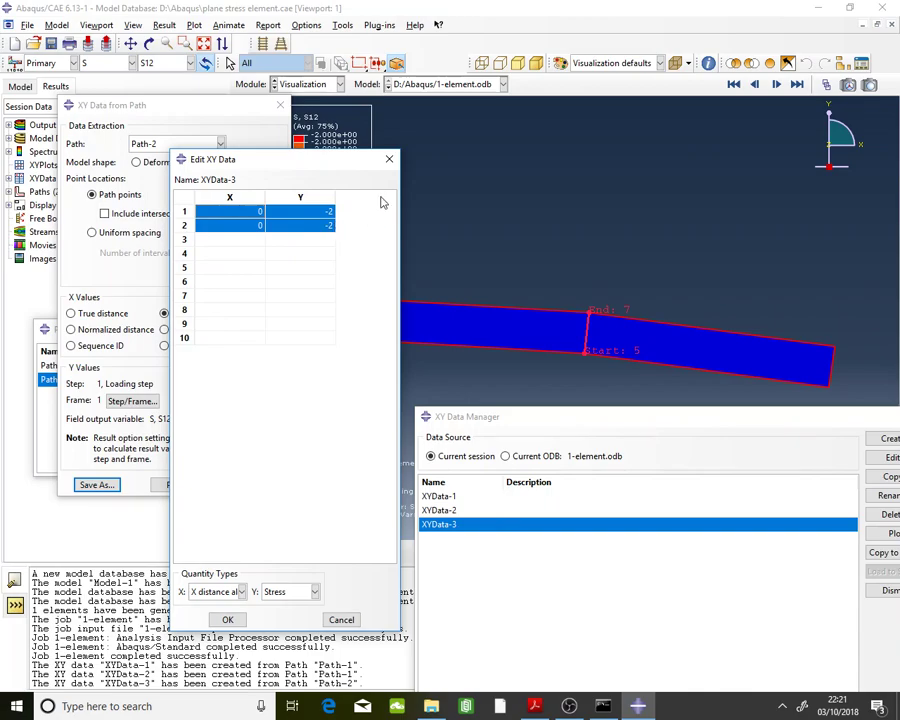
{"action": "left_click", "coordinate": [389, 159]}
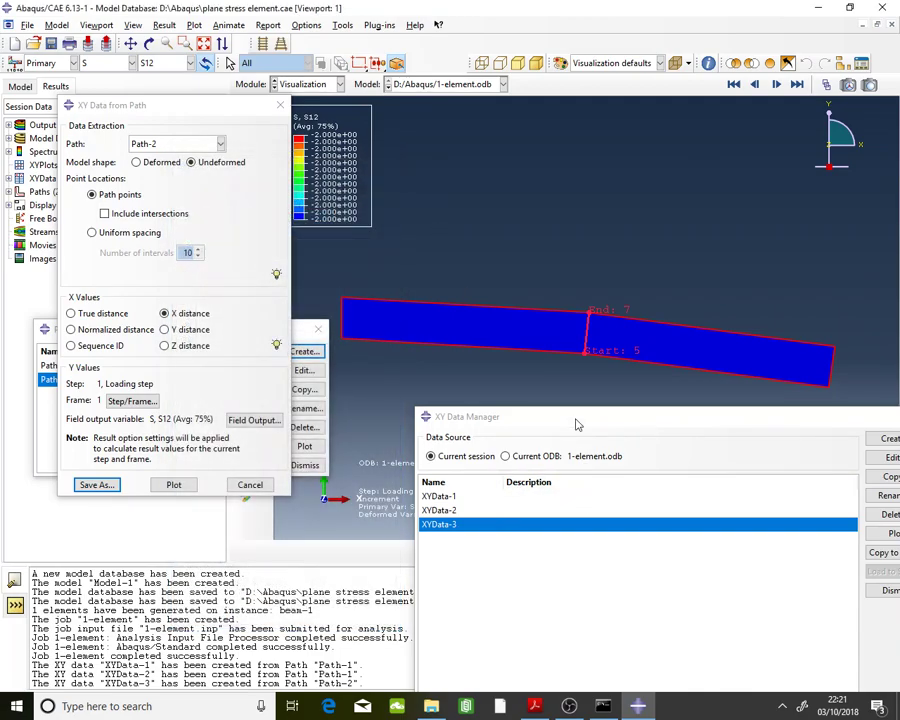
Step: Extract S12 along Path-2 again with Y distance as the X values and save it under the default name
{"action": "left_click_drag", "start_coordinate": [574, 422], "coordinate": [567, 492]}
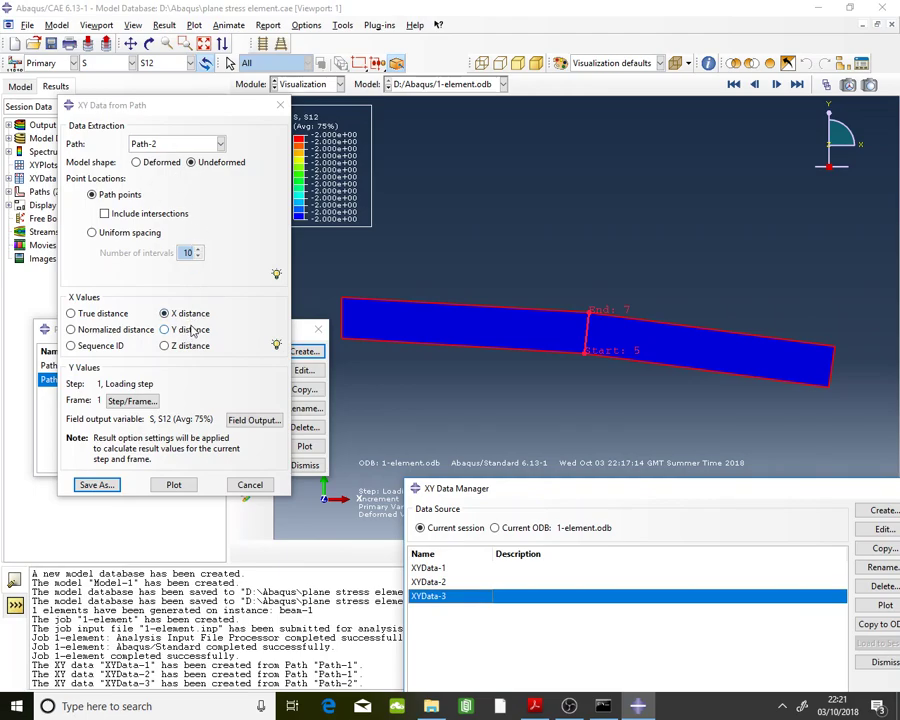
{"action": "left_click", "coordinate": [190, 331]}
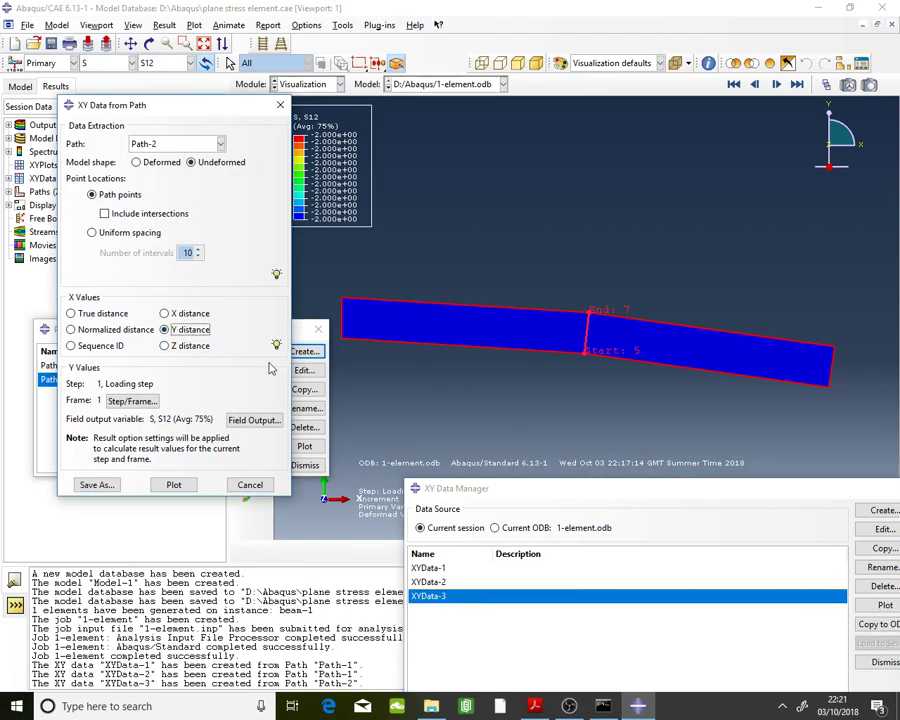
{"action": "left_click", "coordinate": [97, 485]}
{"action": "left_click", "coordinate": [128, 342]}
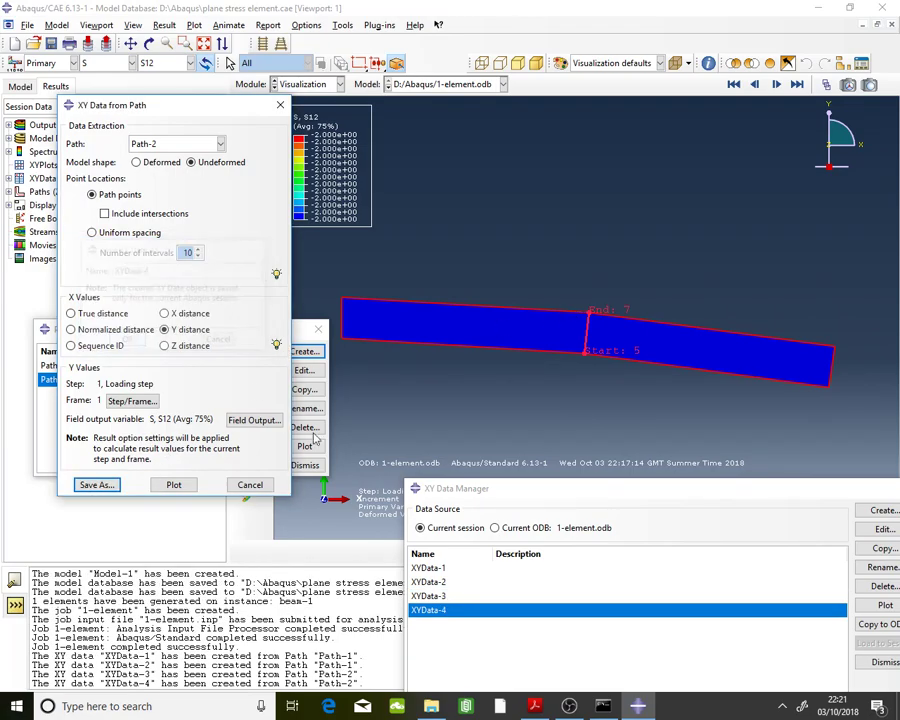
Step: Examine the XYData-4 shear stress values against the S12 along EF table in the case study PDF, and close them
{"action": "double_click", "coordinate": [515, 616]}
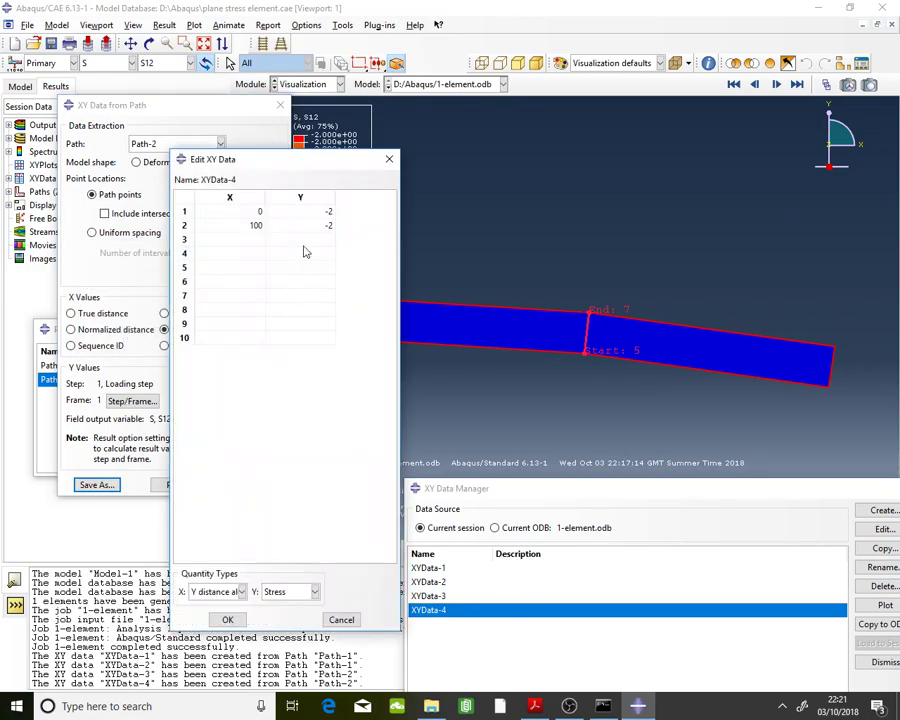
{"action": "left_click_drag", "start_coordinate": [230, 211], "coordinate": [307, 232]}
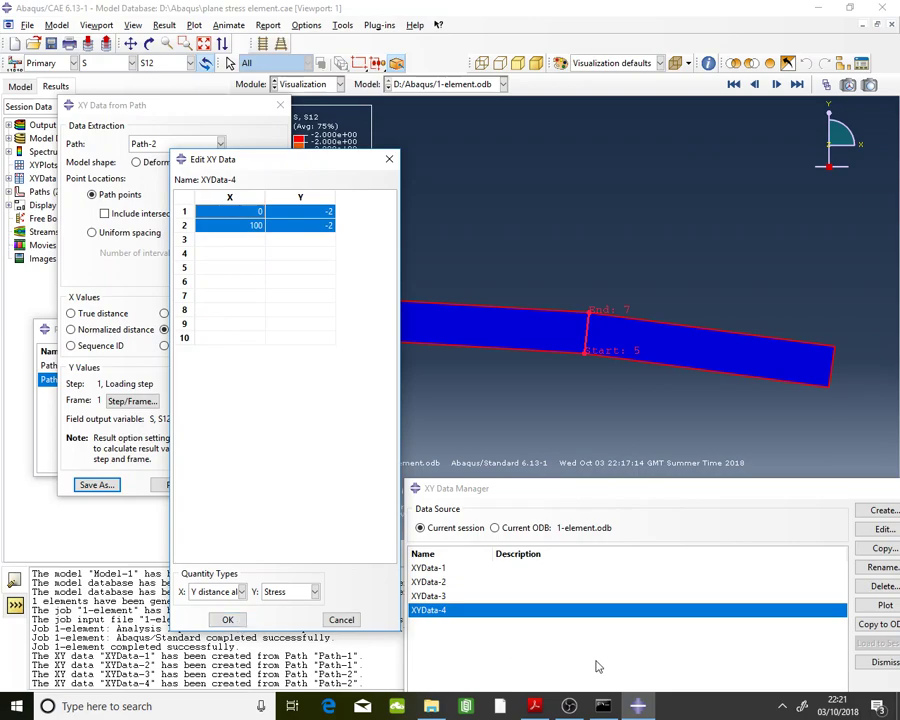
{"action": "left_click", "coordinate": [534, 706]}
{"action": "scroll", "coordinate": [404, 425], "scroll_direction": "up", "scroll_amount": 2}
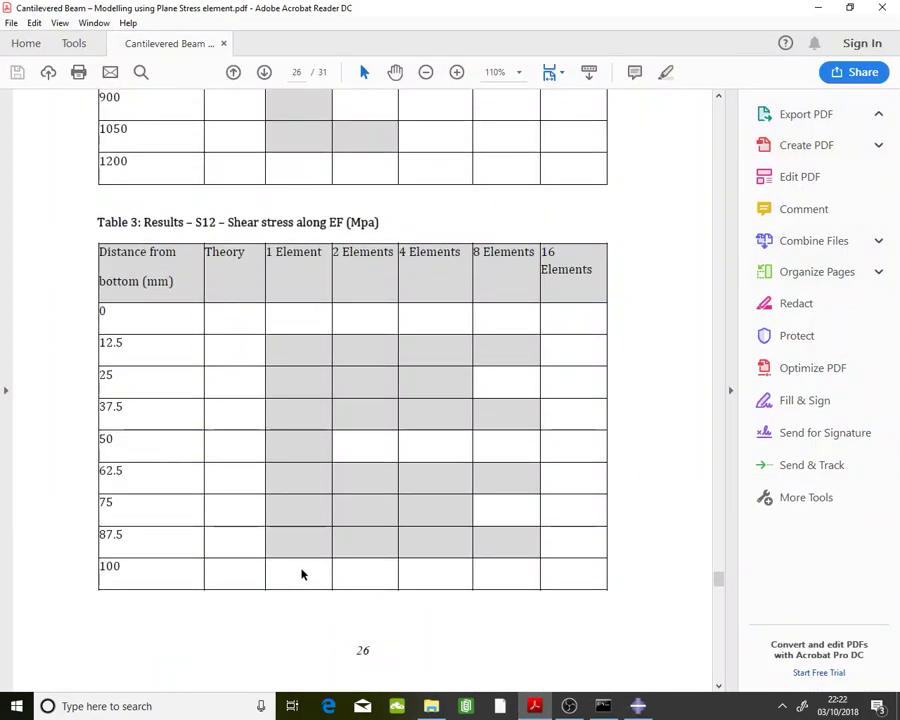
{"action": "left_click", "coordinate": [818, 7]}
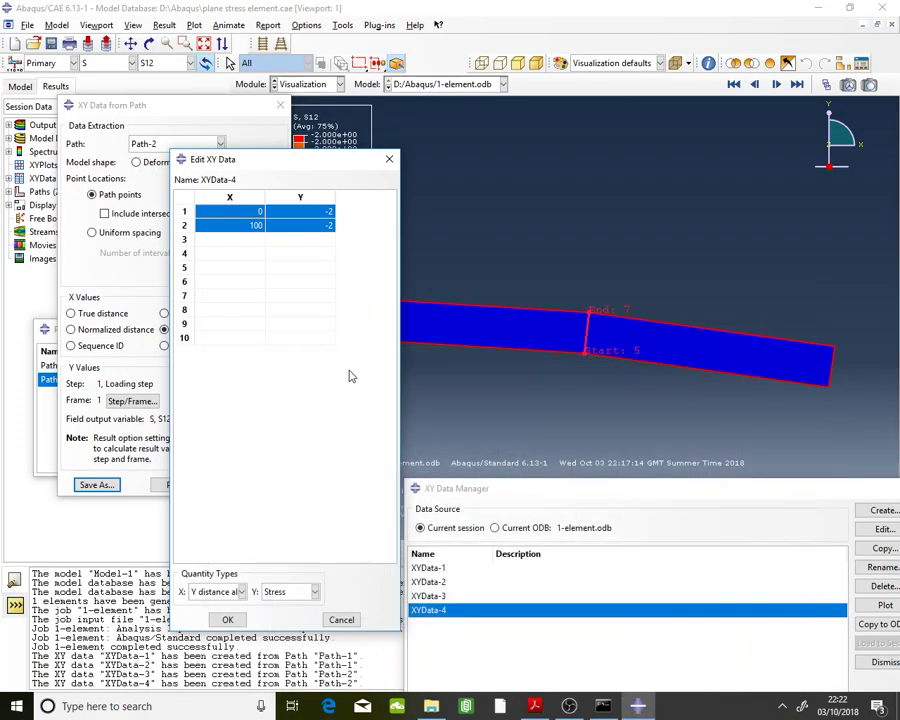
{"action": "left_click", "coordinate": [228, 620]}
Step: Delete XYData-1 through XYData-4 and close the XY Data from Path and XY Data Manager dialogs
{"action": "left_click_drag", "start_coordinate": [566, 488], "coordinate": [416, 326]}
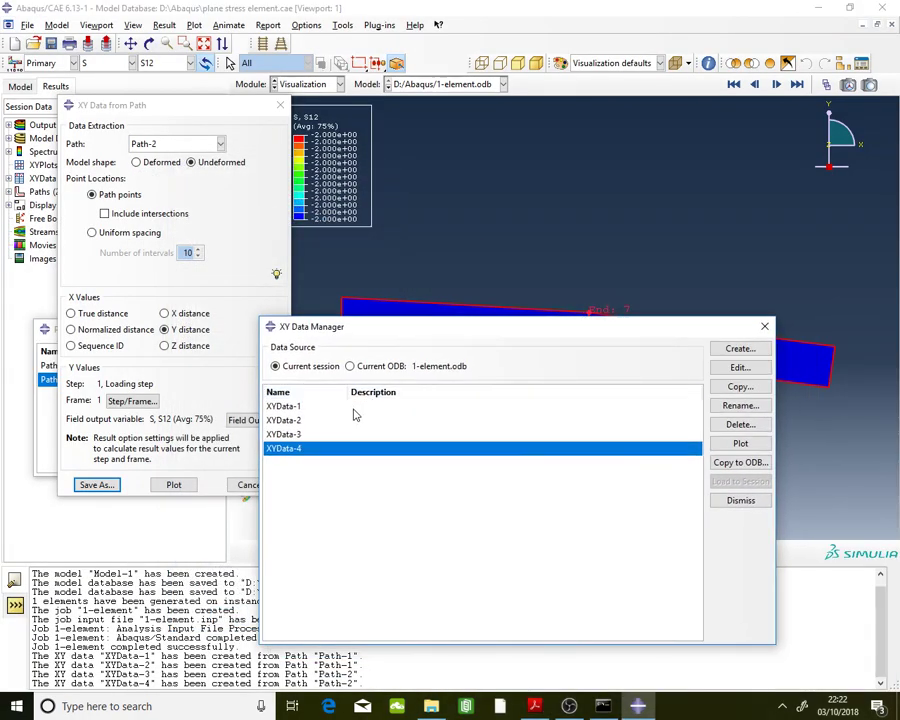
{"action": "left_click_drag", "start_coordinate": [354, 410], "coordinate": [388, 452]}
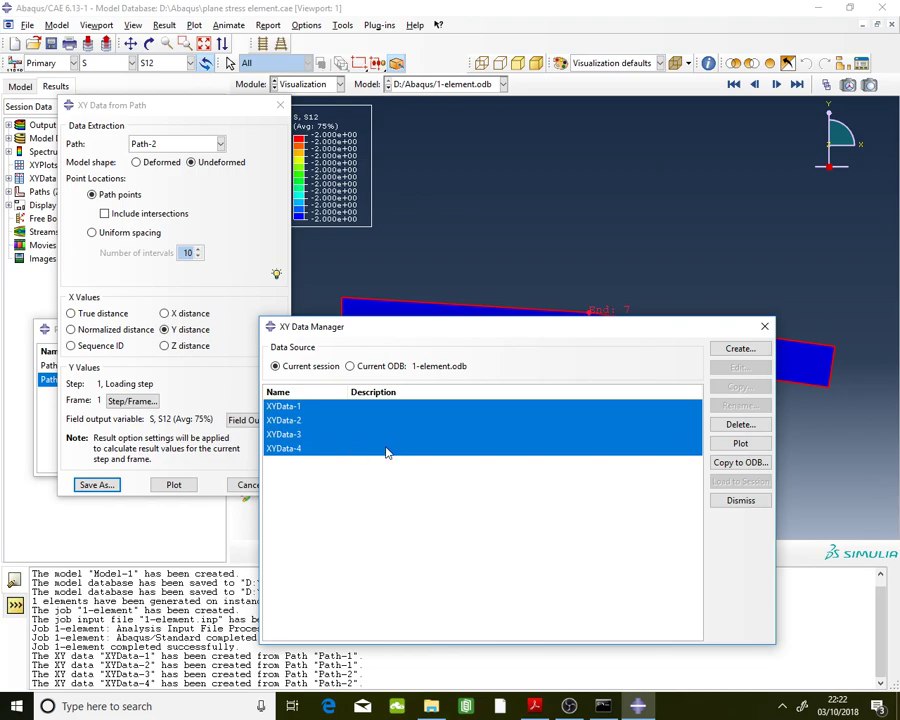
{"action": "left_click", "coordinate": [751, 427]}
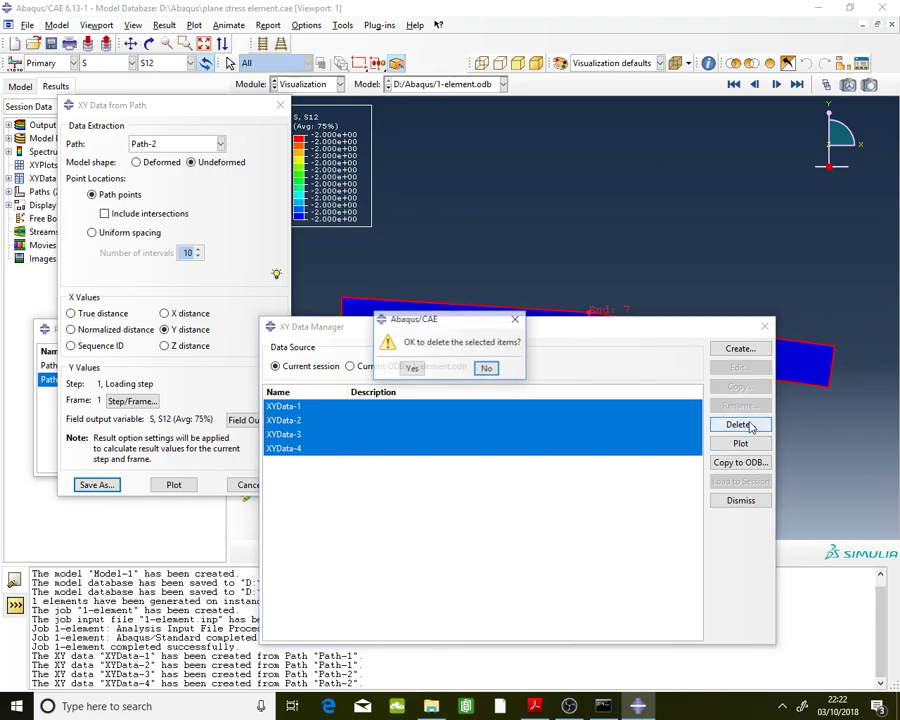
{"action": "left_click", "coordinate": [411, 368]}
{"action": "left_click", "coordinate": [280, 105]}
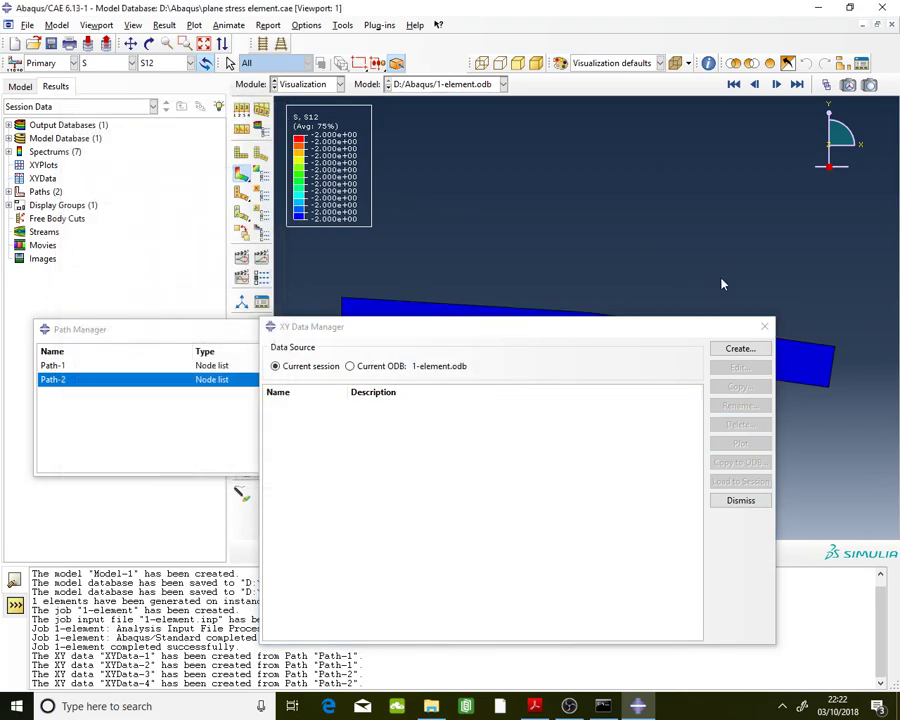
{"action": "left_click", "coordinate": [764, 326]}
Step: Delete Path-1 and Path-2 and close the Path Manager
{"action": "left_click_drag", "start_coordinate": [218, 366], "coordinate": [227, 380]}
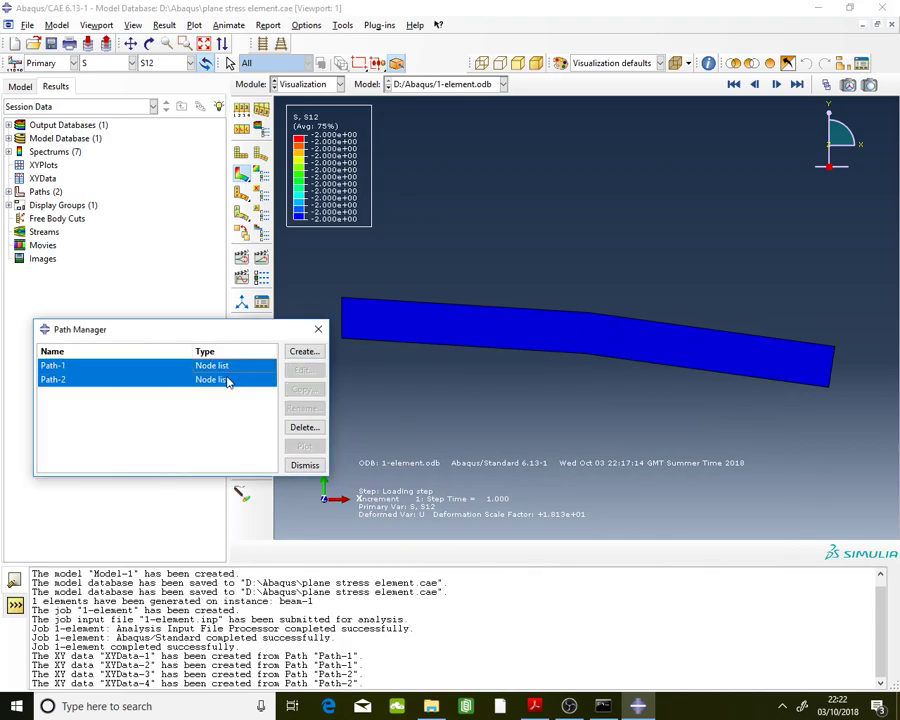
{"action": "left_click", "coordinate": [304, 427]}
{"action": "left_click", "coordinate": [411, 368]}
{"action": "left_click", "coordinate": [318, 329]}
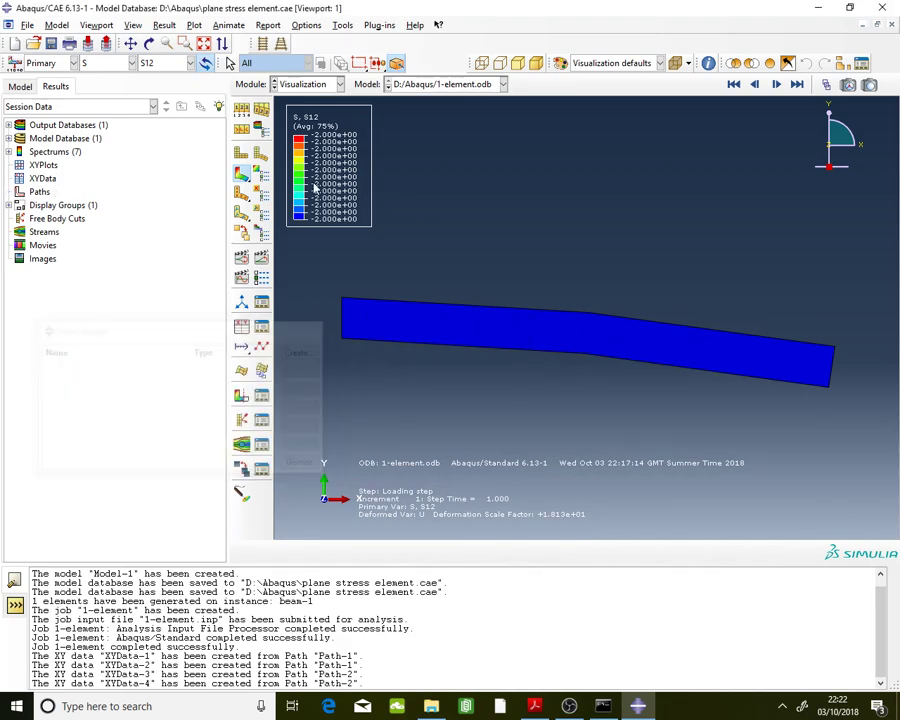
{"action": "left_click", "coordinate": [305, 84]}
{"action": "left_click", "coordinate": [305, 223]}
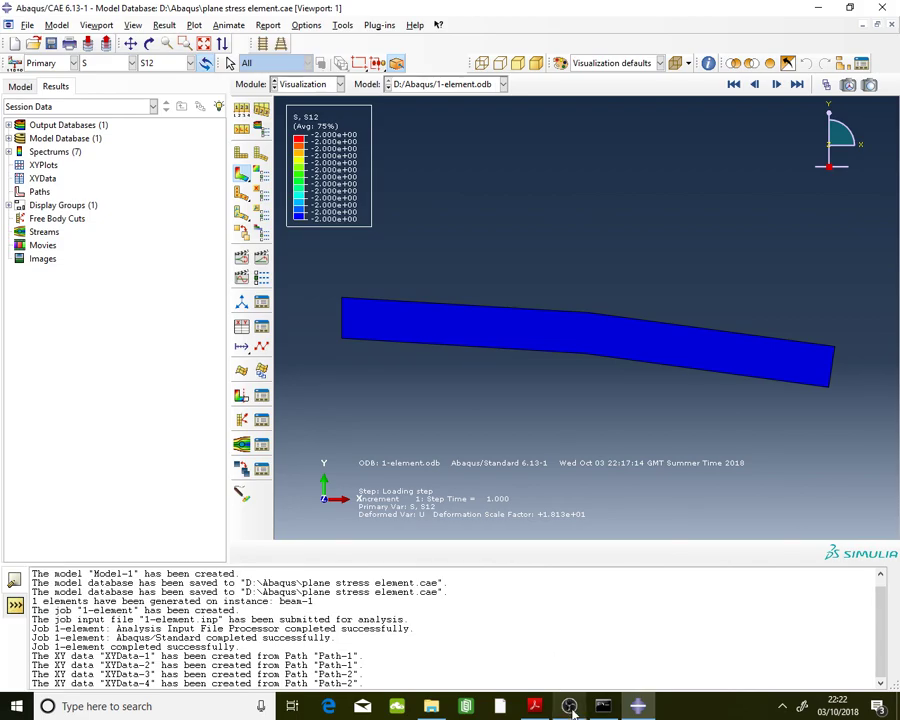
Step: Switch to the case study PDF and review the diagrams of the required CPS8R mesh densities on its opening pages
{"action": "left_click", "coordinate": [536, 707]}
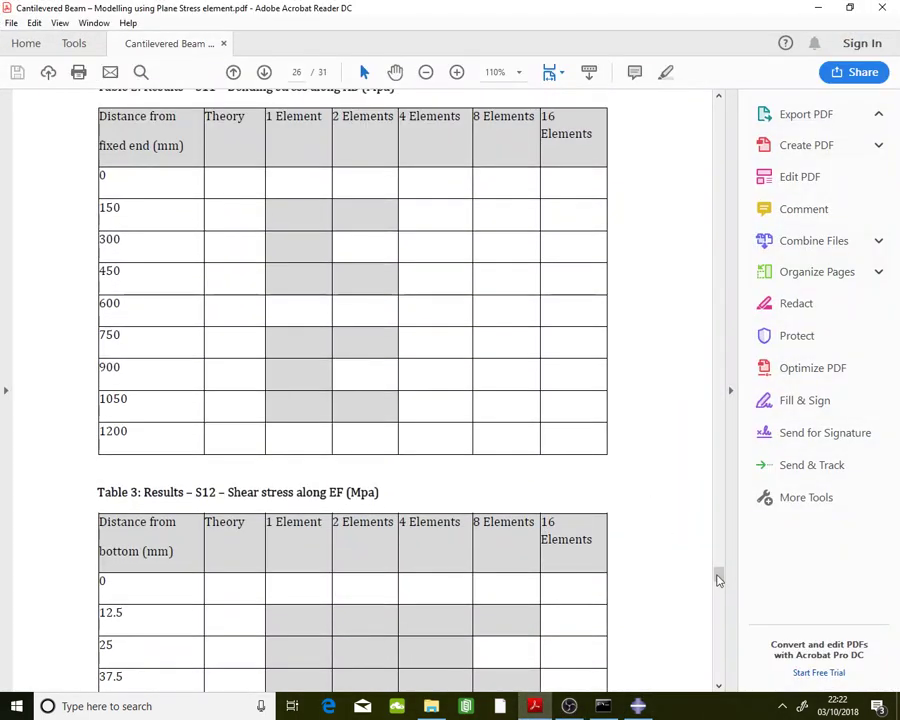
{"action": "left_click_drag", "start_coordinate": [719, 576], "coordinate": [680, 131]}
{"action": "scroll", "coordinate": [480, 300], "scroll_direction": "up", "scroll_amount": 6}
{"action": "scroll", "coordinate": [468, 330], "scroll_direction": "down", "scroll_amount": 3}
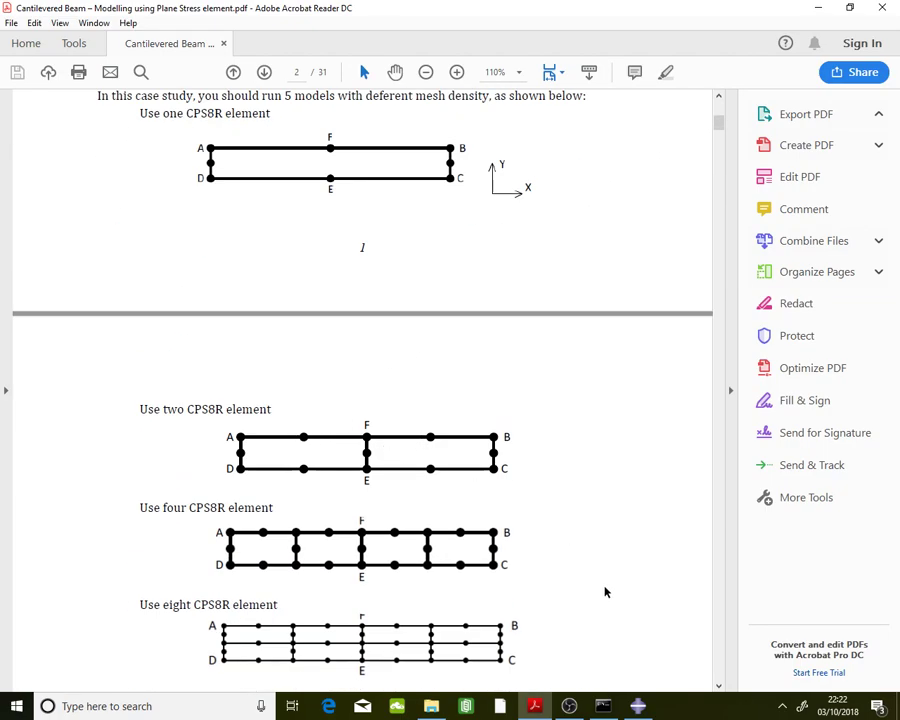
Step: Switch to Abaqus/CAE and, in the Mesh module, seed the beam's two long edges with 2 elements each, deleting the invalidated mesh
{"action": "mouse_move", "coordinate": [630, 708]}
{"action": "left_click", "coordinate": [637, 706]}
{"action": "left_click", "coordinate": [304, 84]}
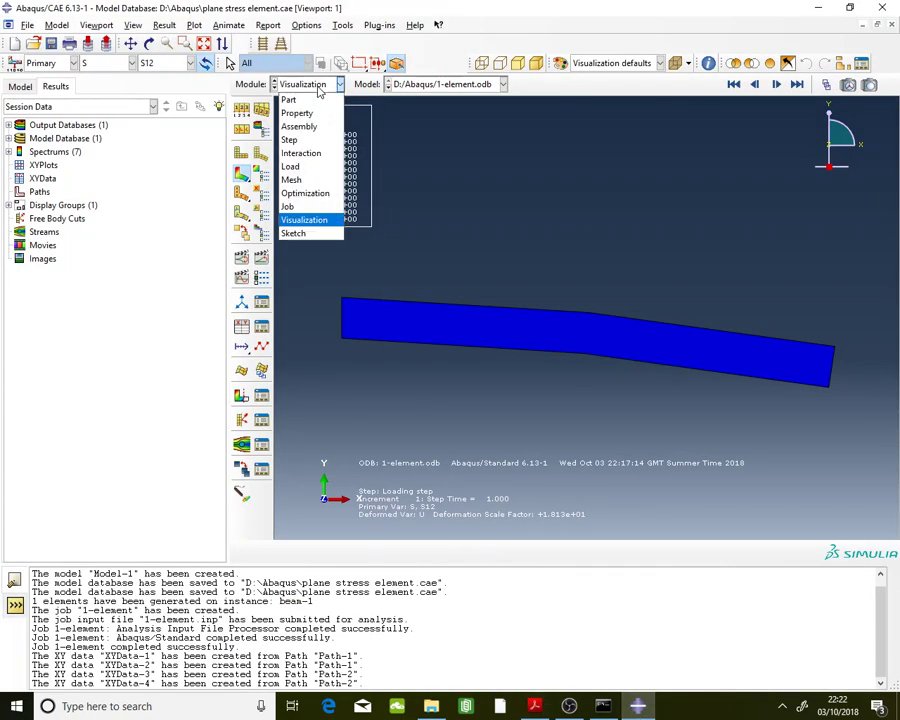
{"action": "left_click", "coordinate": [314, 182]}
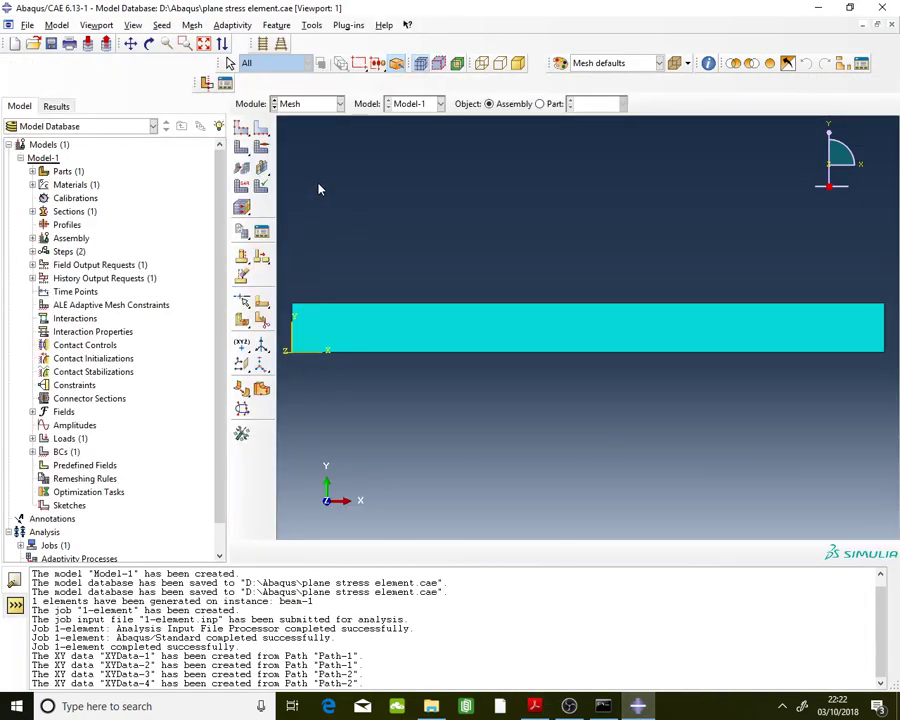
{"action": "left_click", "coordinate": [261, 129]}
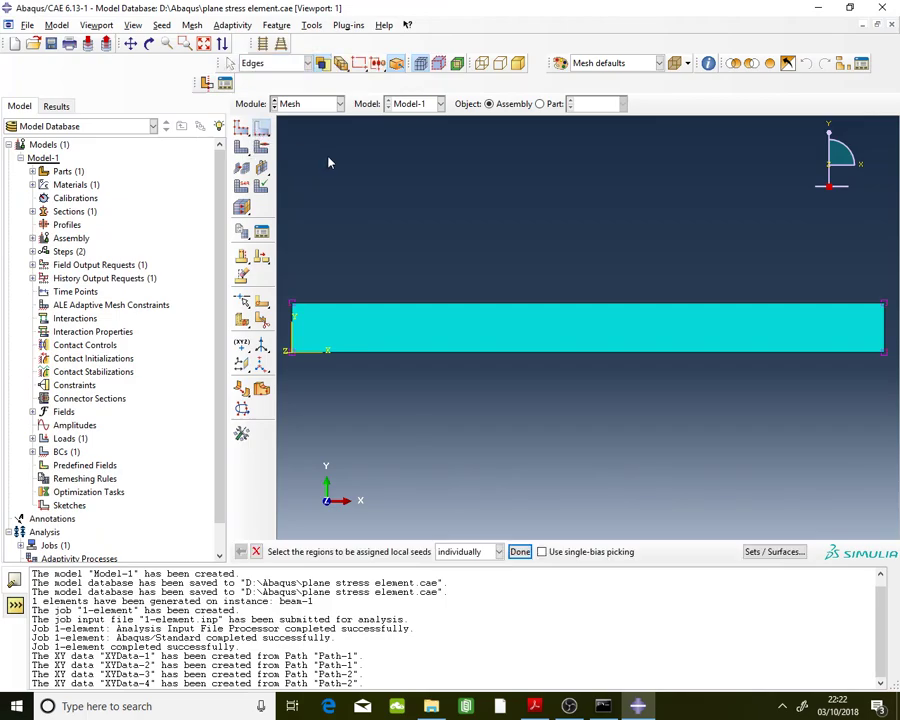
{"action": "left_click", "coordinate": [505, 306]}
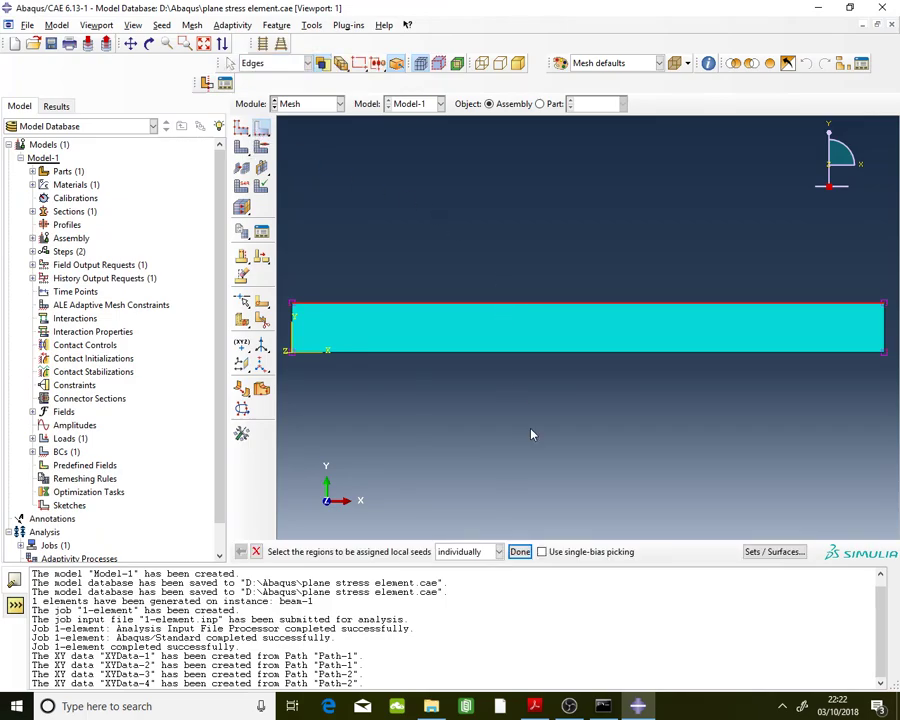
{"action": "left_click", "coordinate": [530, 352], "text": "shift"}
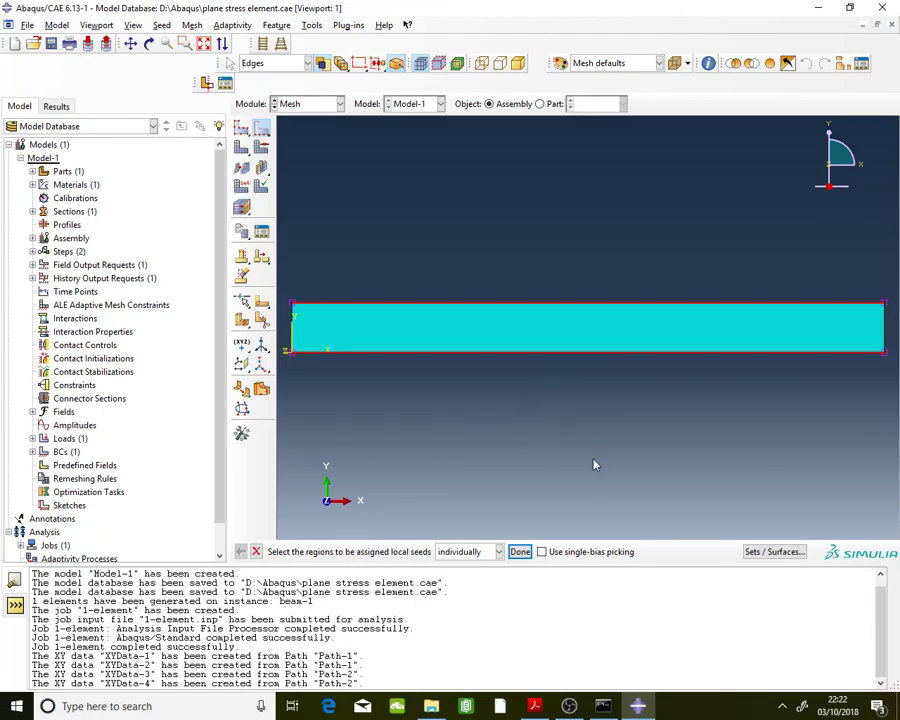
{"action": "left_click", "coordinate": [519, 551]}
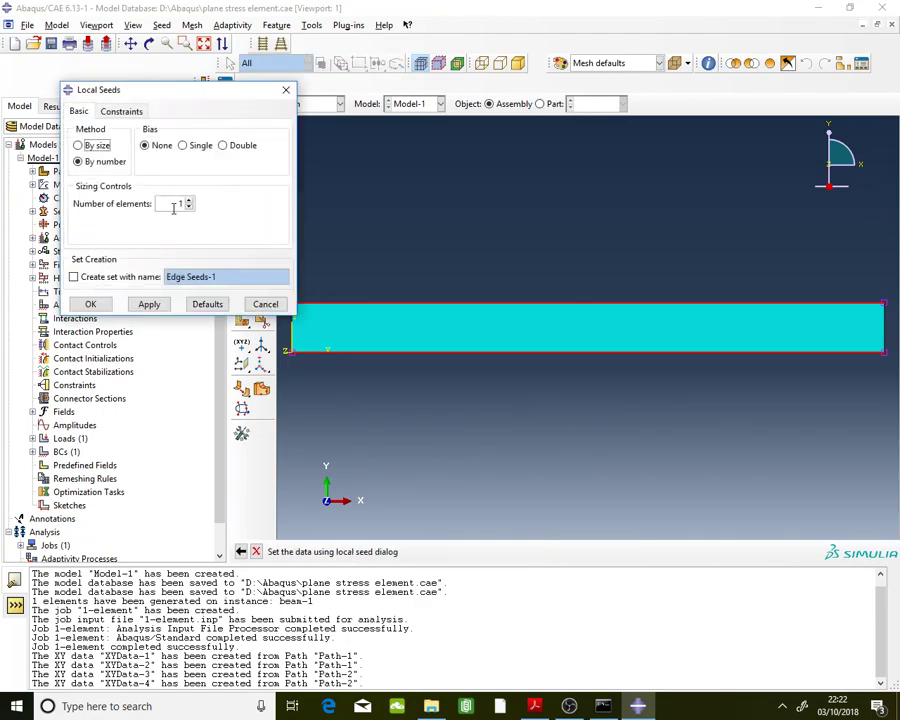
{"action": "left_click", "coordinate": [188, 200]}
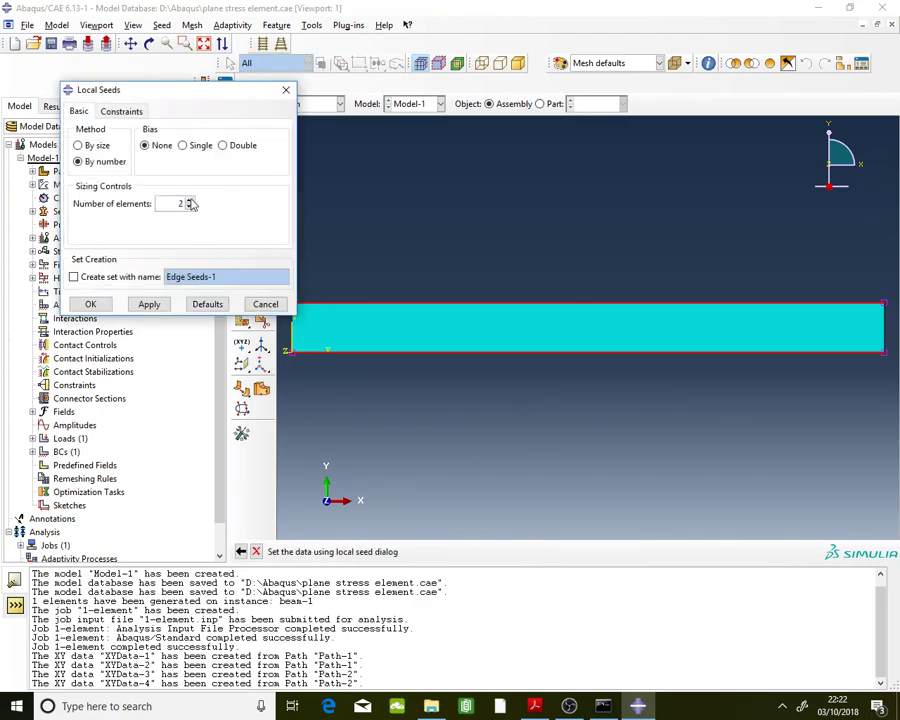
{"action": "left_click", "coordinate": [90, 303]}
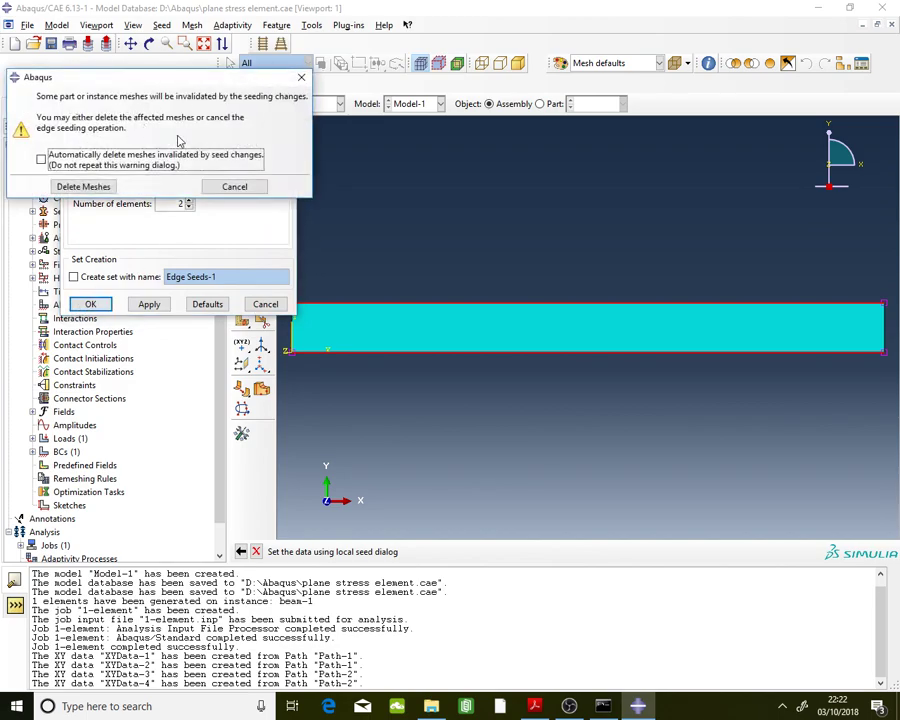
{"action": "left_click", "coordinate": [74, 187]}
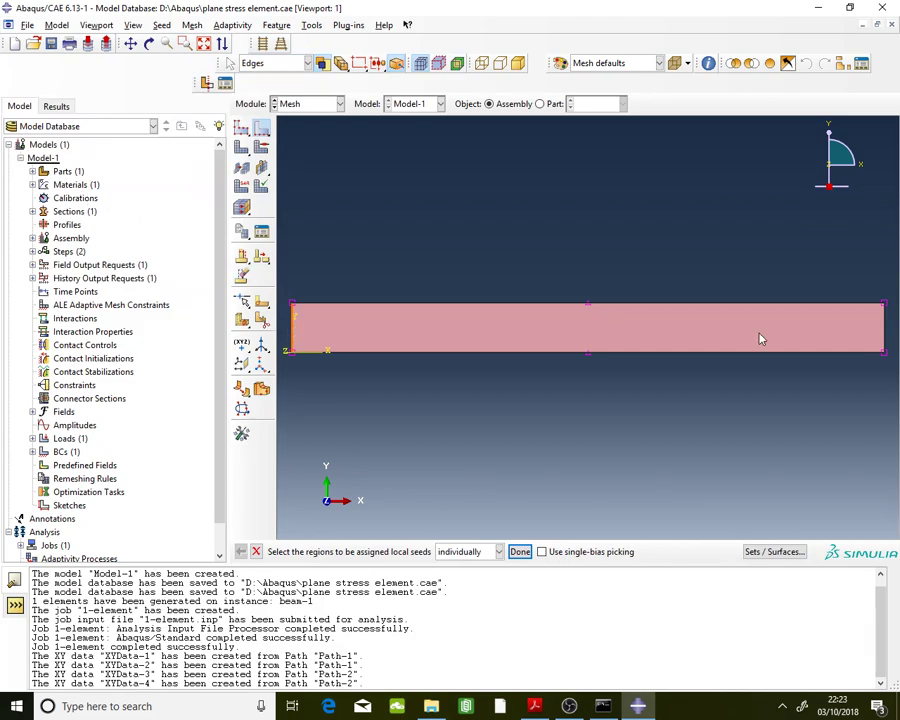
Step: Seed the beam's two short vertical edges by number with 1 element each, and mesh the part instance
{"action": "left_click", "coordinate": [881, 335]}
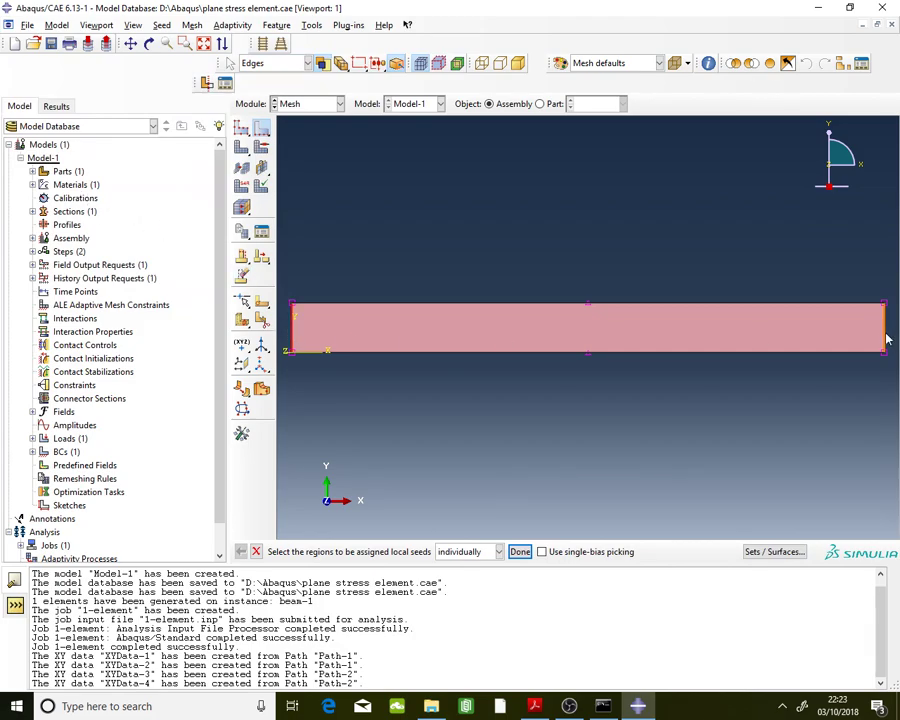
{"action": "left_click", "coordinate": [520, 551]}
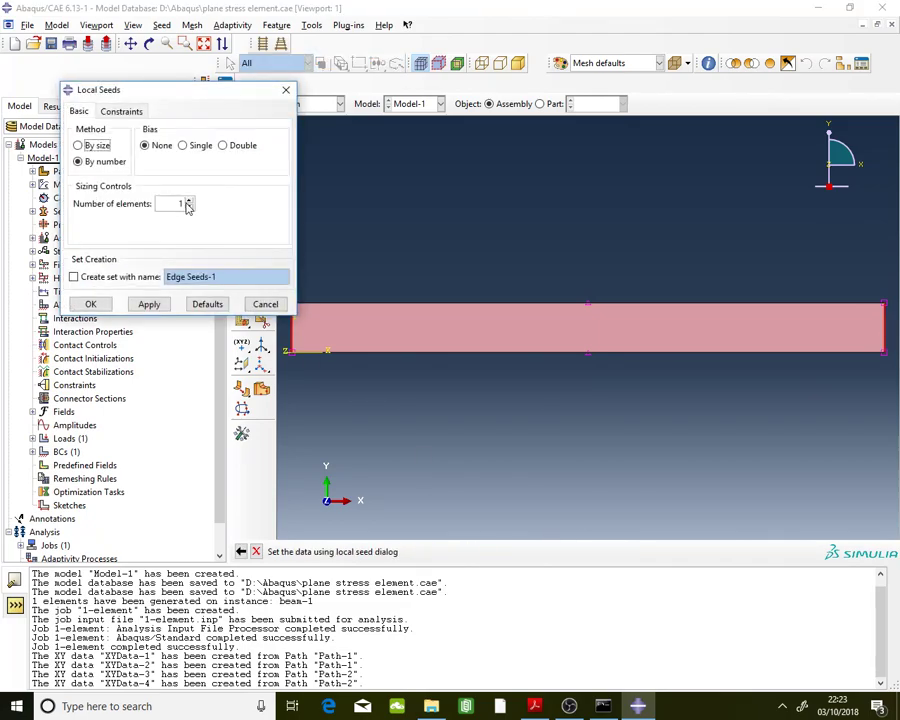
{"action": "left_click", "coordinate": [181, 203]}
{"action": "type", "text": "1"}
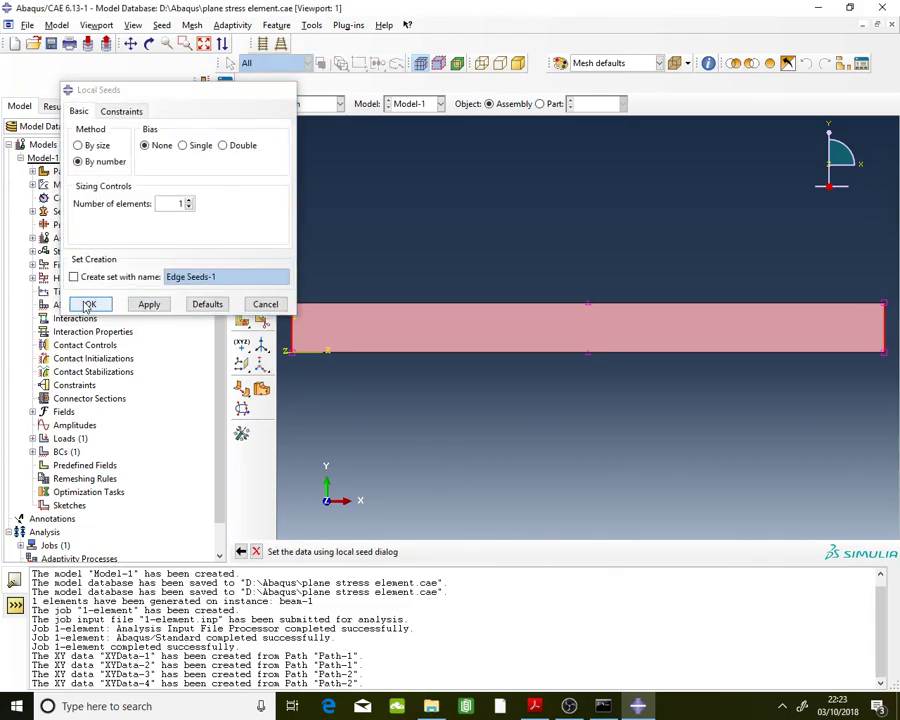
{"action": "left_click", "coordinate": [89, 303]}
{"action": "left_click", "coordinate": [520, 551]}
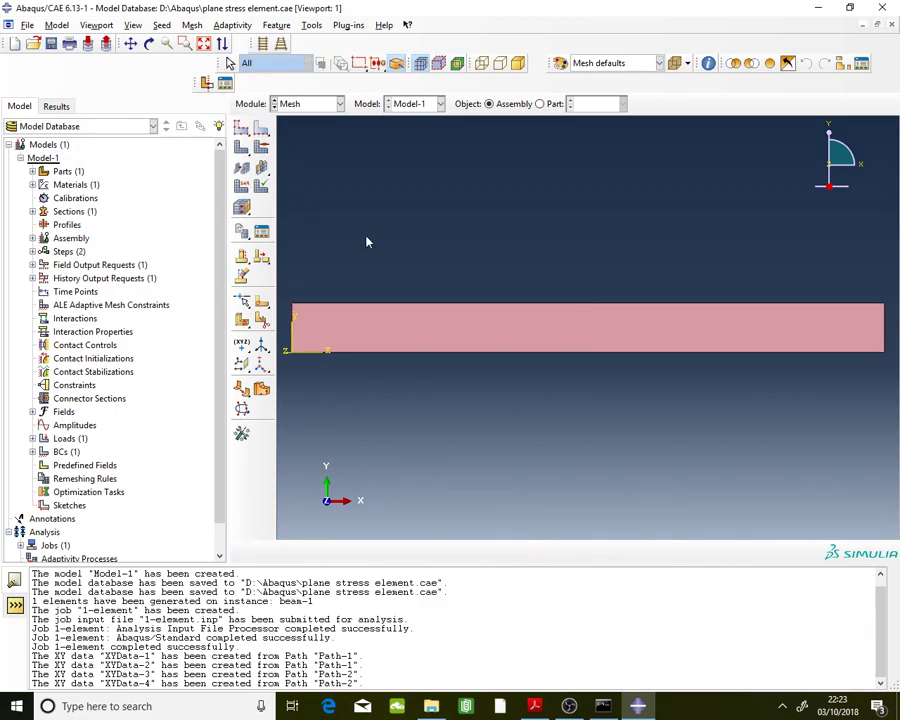
{"action": "left_click", "coordinate": [240, 148]}
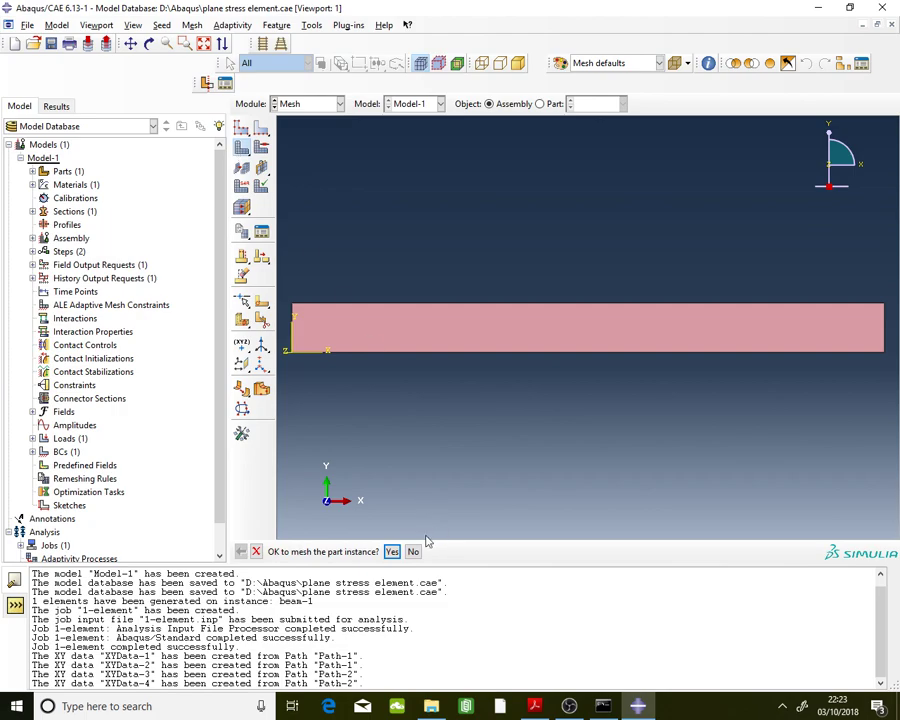
{"action": "left_click", "coordinate": [392, 552]}
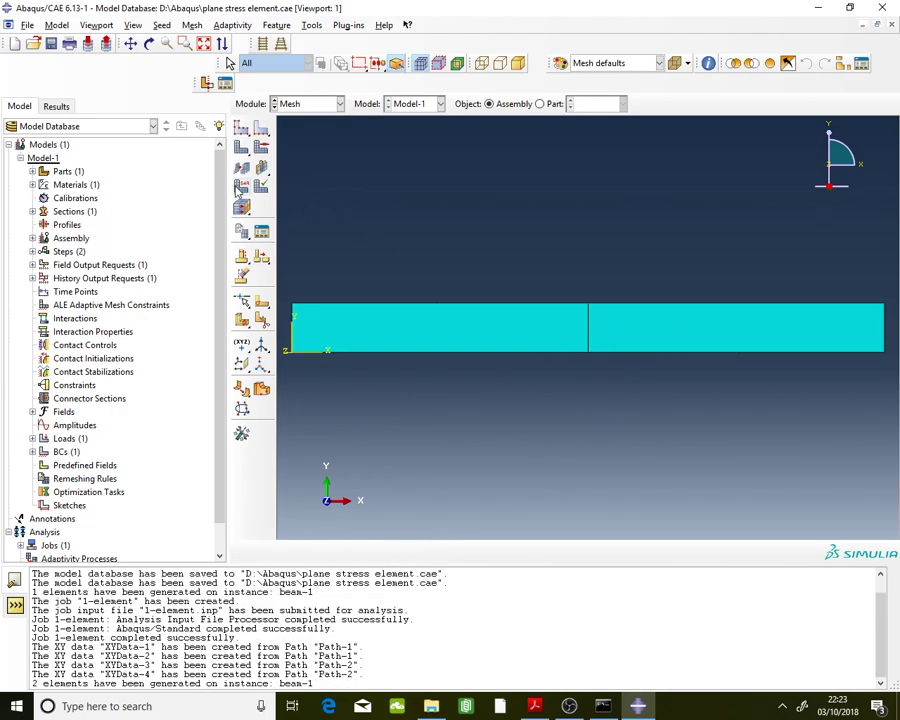
Step: In the Job module, create a full analysis job named 2-elements from Model-1 with the default settings
{"action": "left_click", "coordinate": [314, 105]}
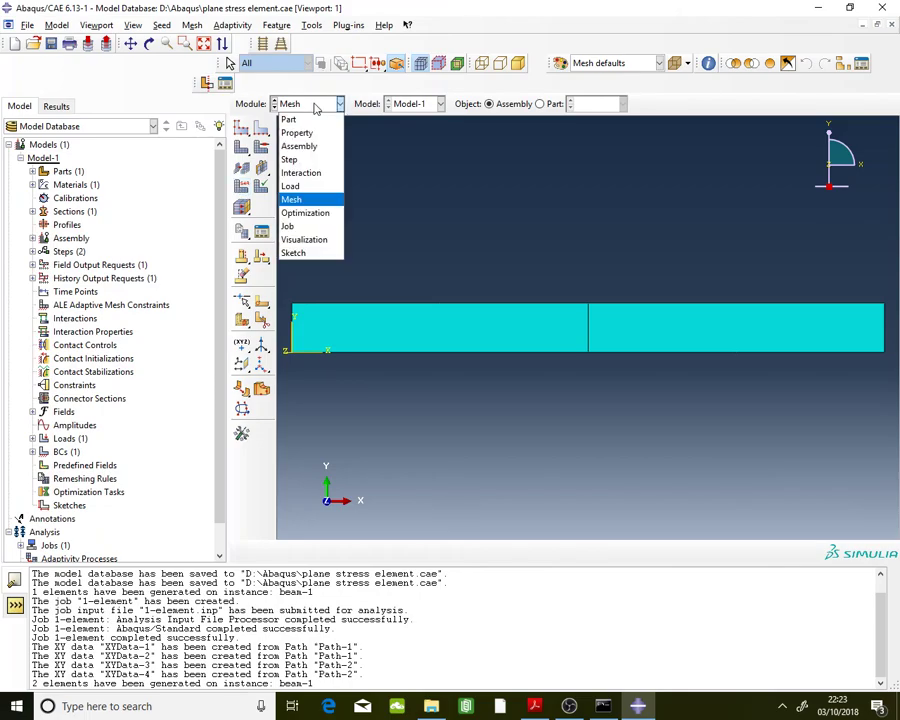
{"action": "left_click", "coordinate": [290, 226]}
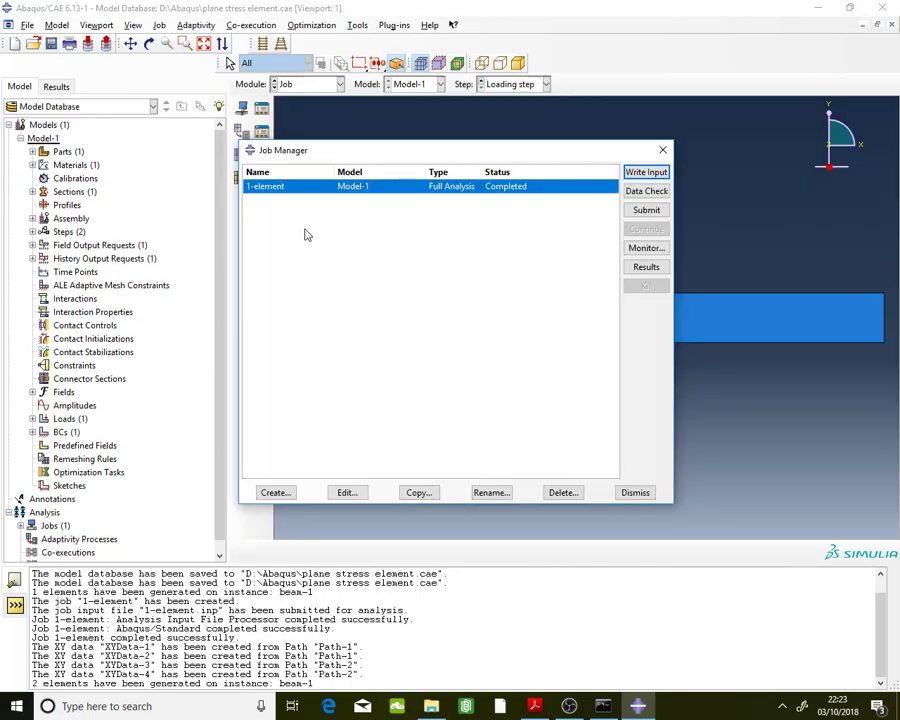
{"action": "left_click", "coordinate": [276, 492]}
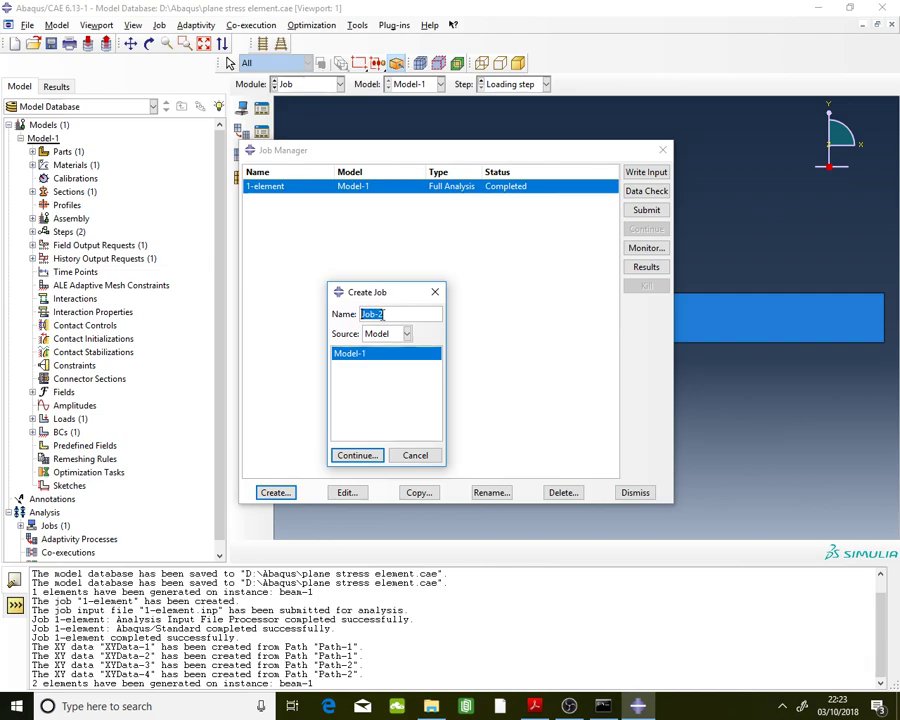
{"action": "type", "text": "2-elements"}
{"action": "left_click", "coordinate": [358, 455]}
{"action": "left_click", "coordinate": [234, 450]}
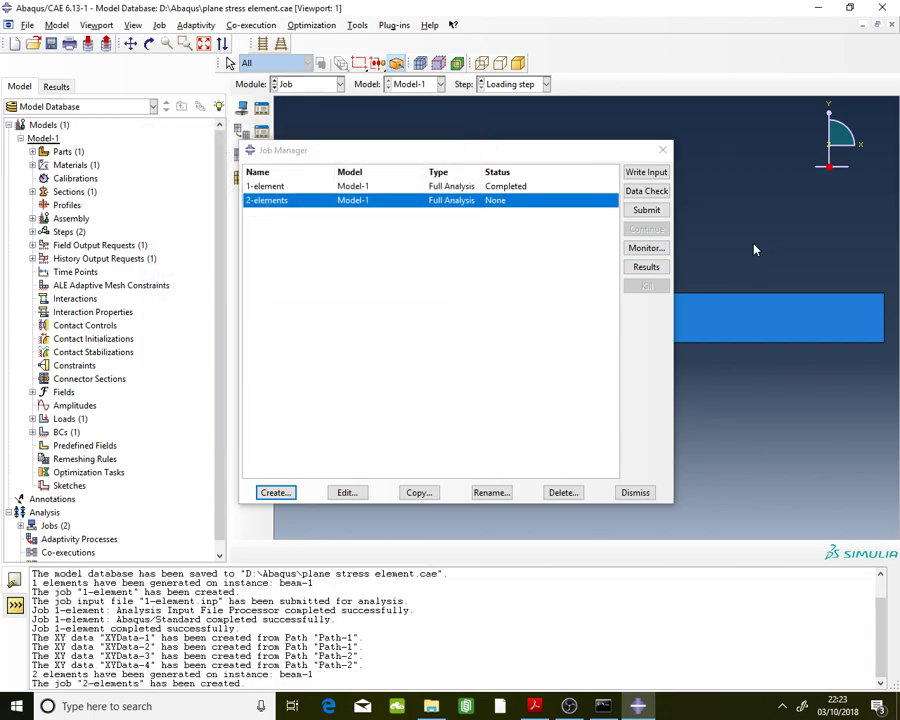
Step: Submit the 2-elements job for analysis and display its results as contours on the deformed shape
{"action": "left_click", "coordinate": [658, 210]}
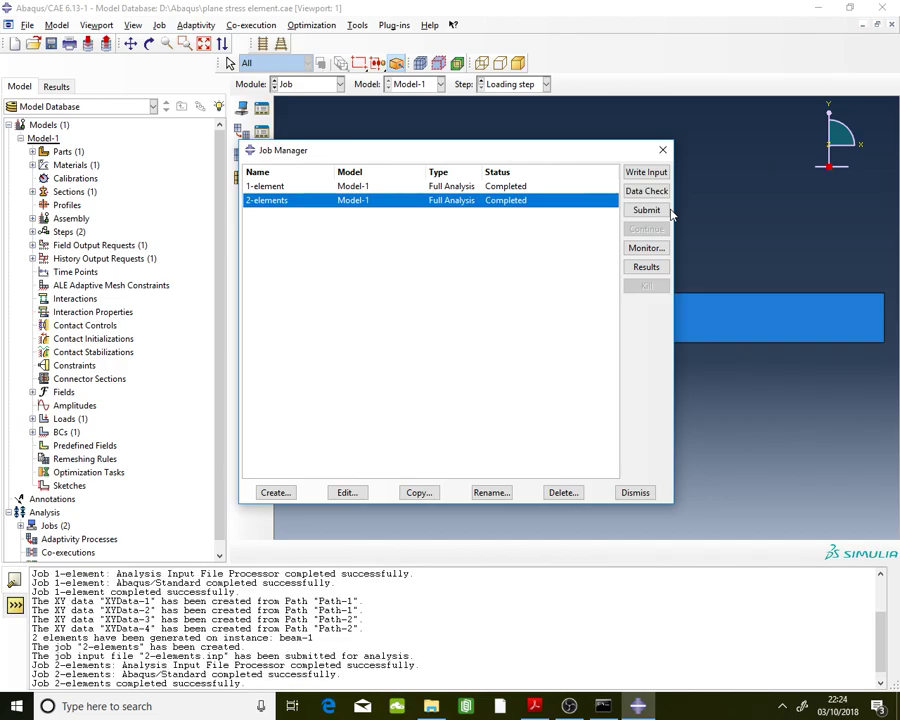
{"action": "left_click", "coordinate": [646, 266]}
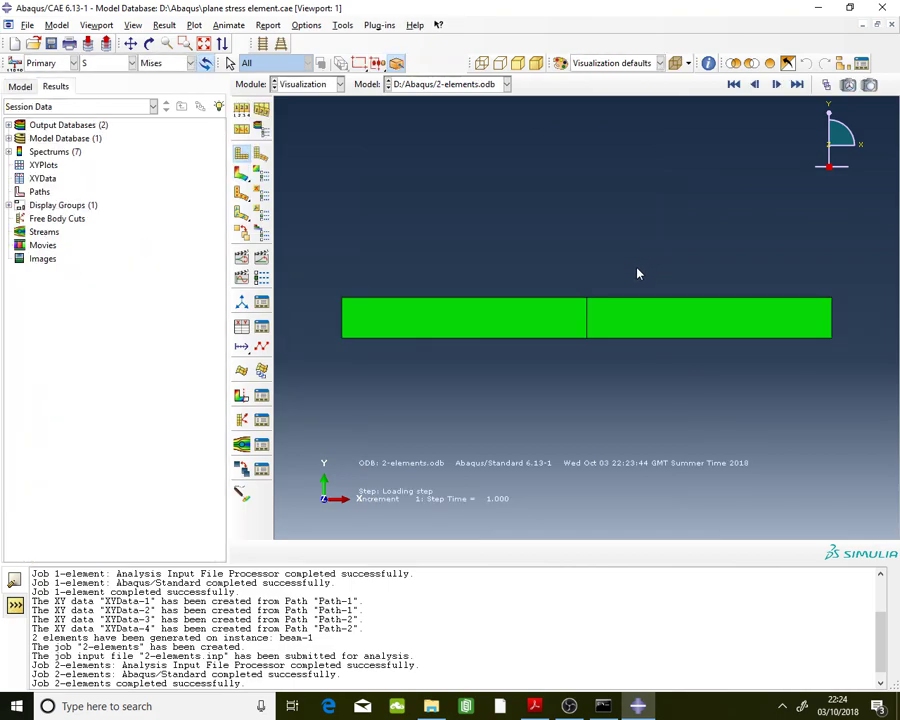
{"action": "left_click", "coordinate": [241, 174]}
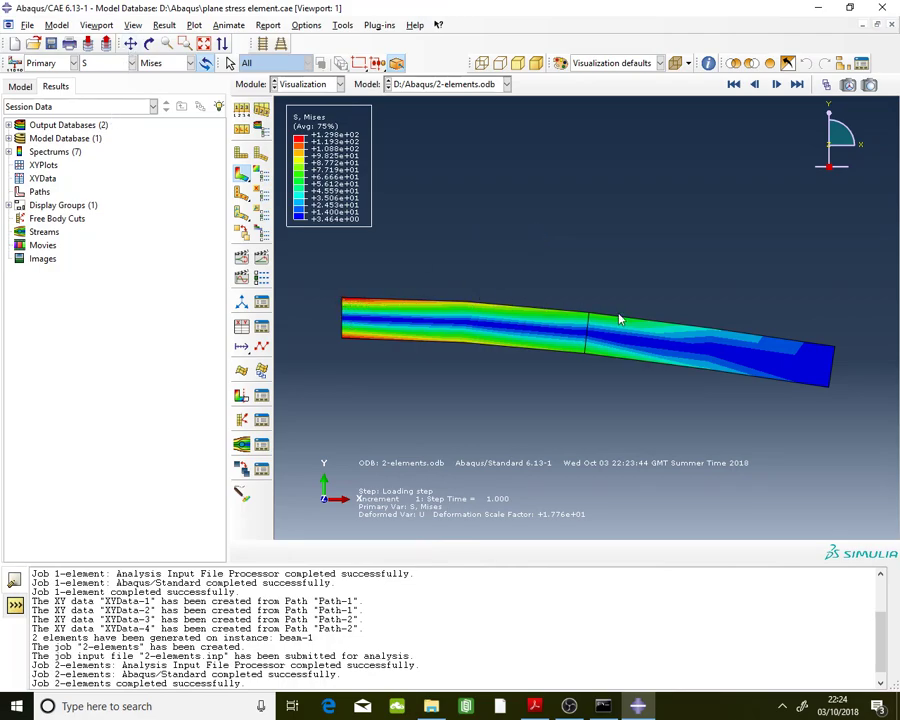
Step: Set the contour plot's primary variable to displacement U, component U2
{"action": "left_click", "coordinate": [90, 63]}
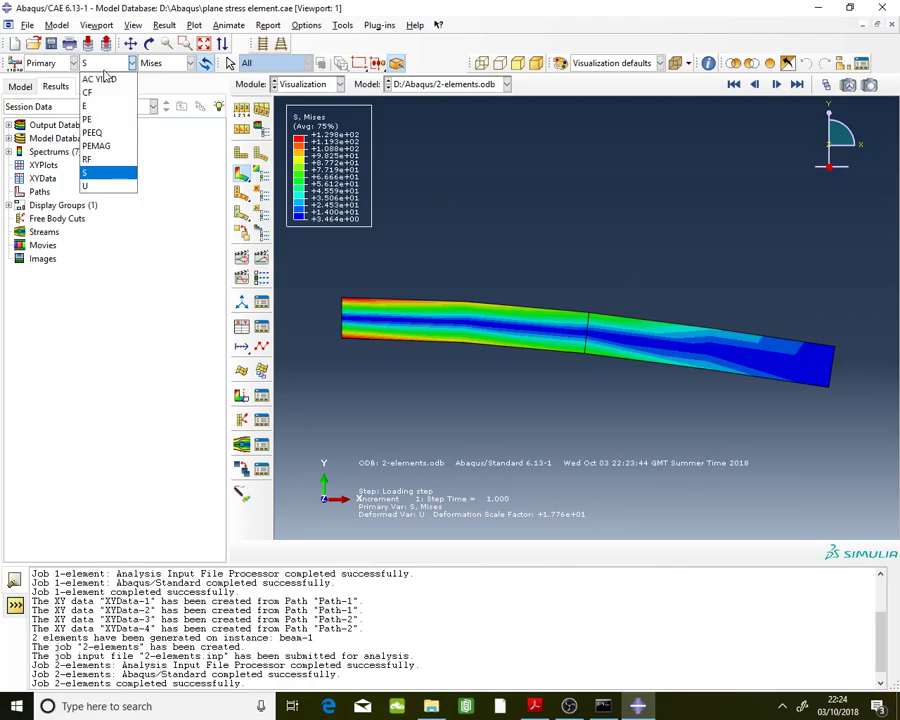
{"action": "left_click", "coordinate": [100, 187]}
{"action": "left_click", "coordinate": [160, 63]}
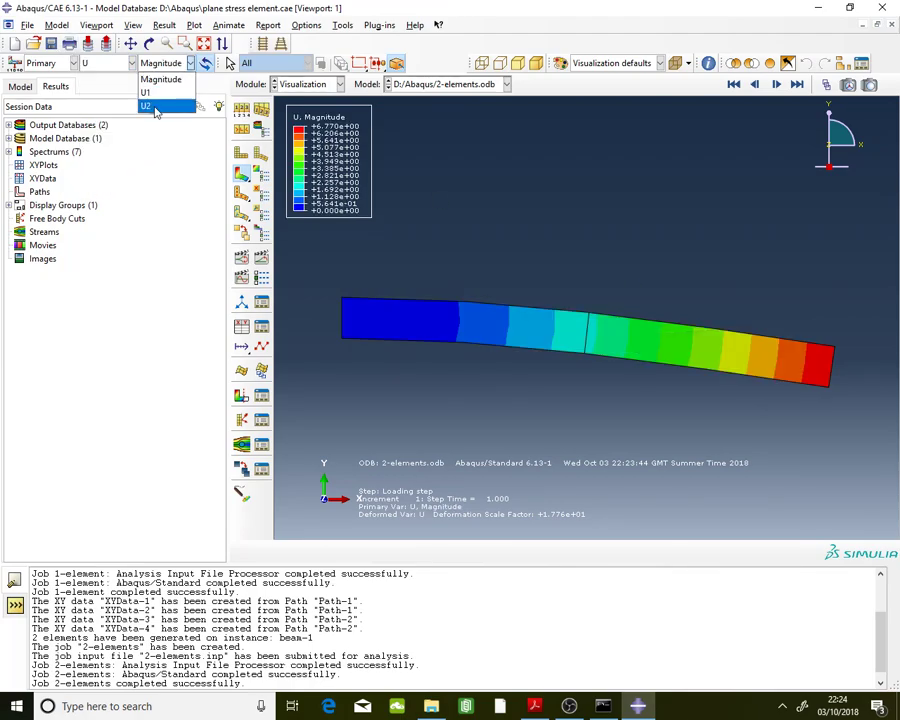
{"action": "left_click", "coordinate": [155, 107]}
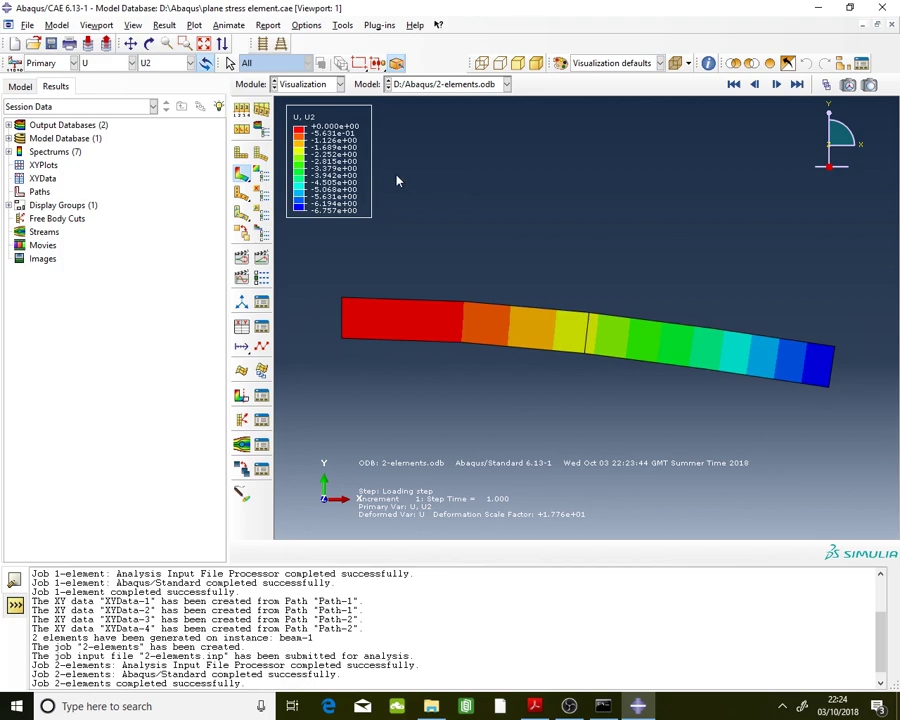
Step: Start a node list path named Path-1 on instance BEAM-1, with its nodes to pick in the viewport
{"action": "left_click", "coordinate": [345, 27]}
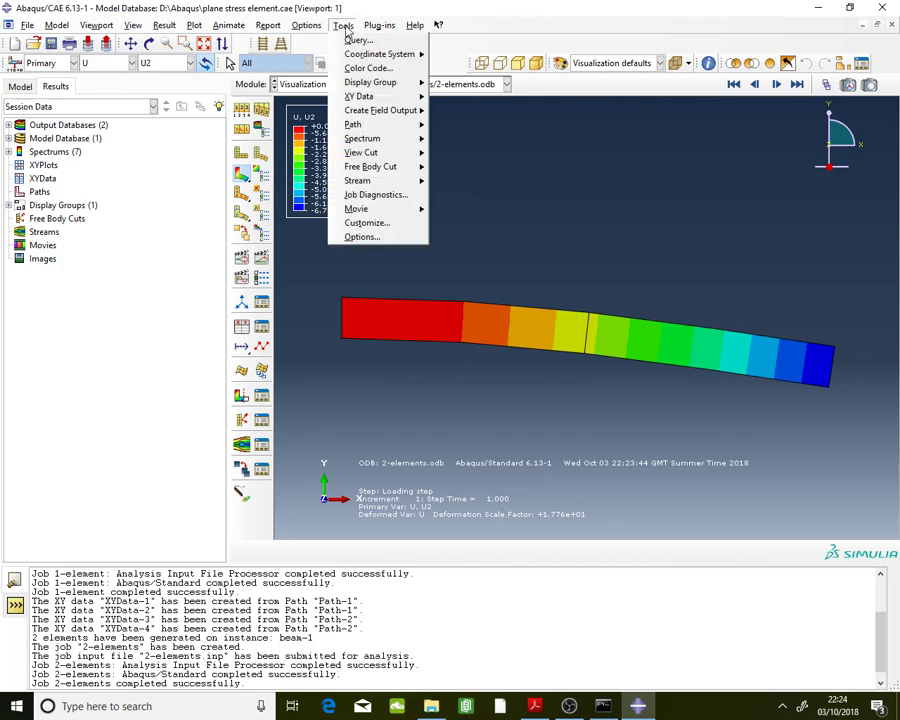
{"action": "mouse_move", "coordinate": [355, 124]}
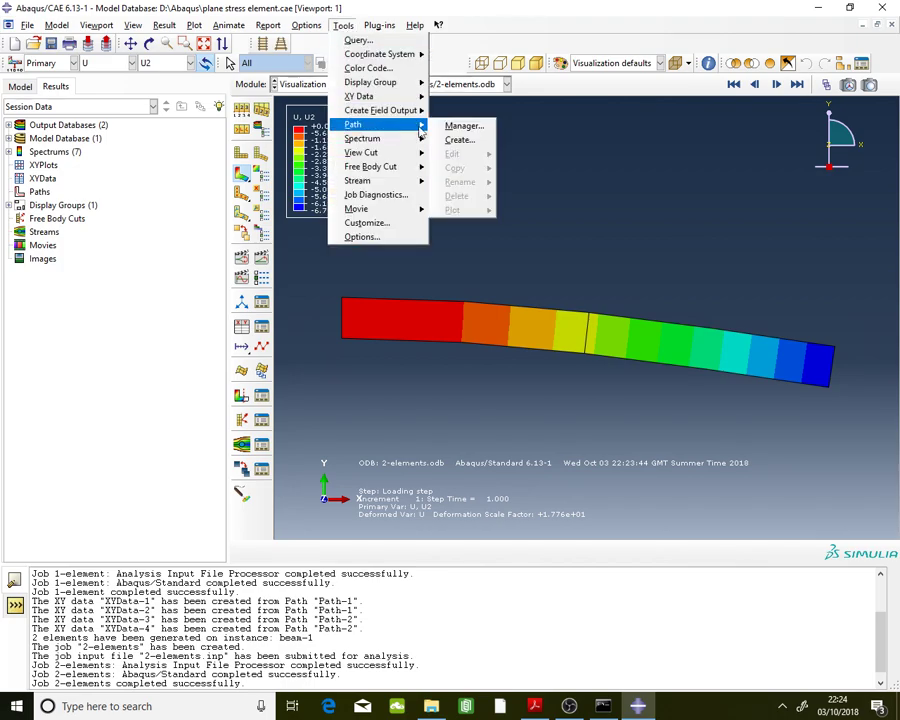
{"action": "left_click", "coordinate": [462, 126]}
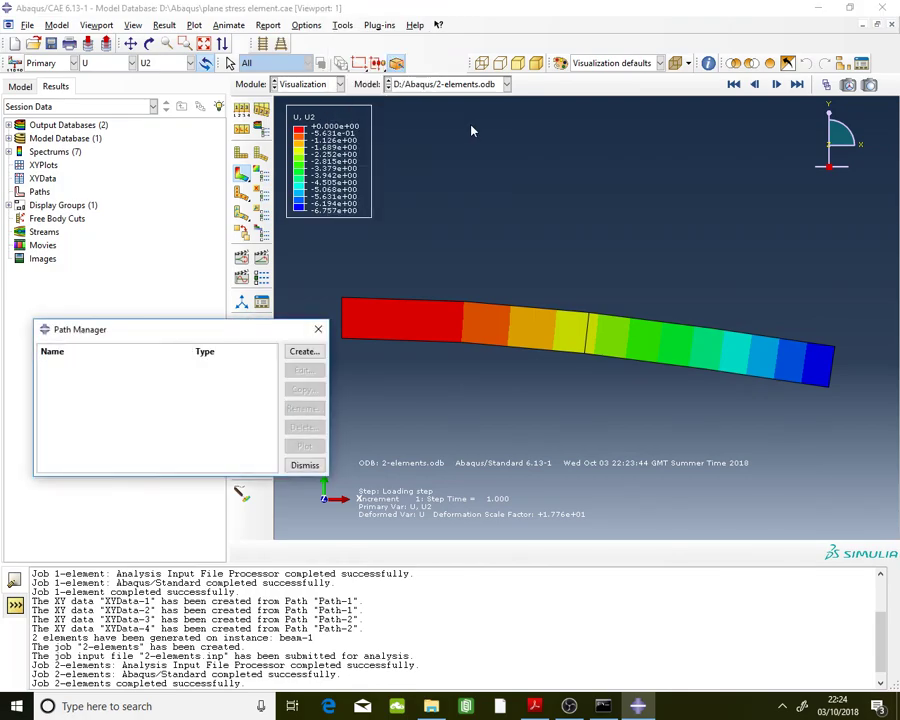
{"action": "left_click", "coordinate": [304, 352]}
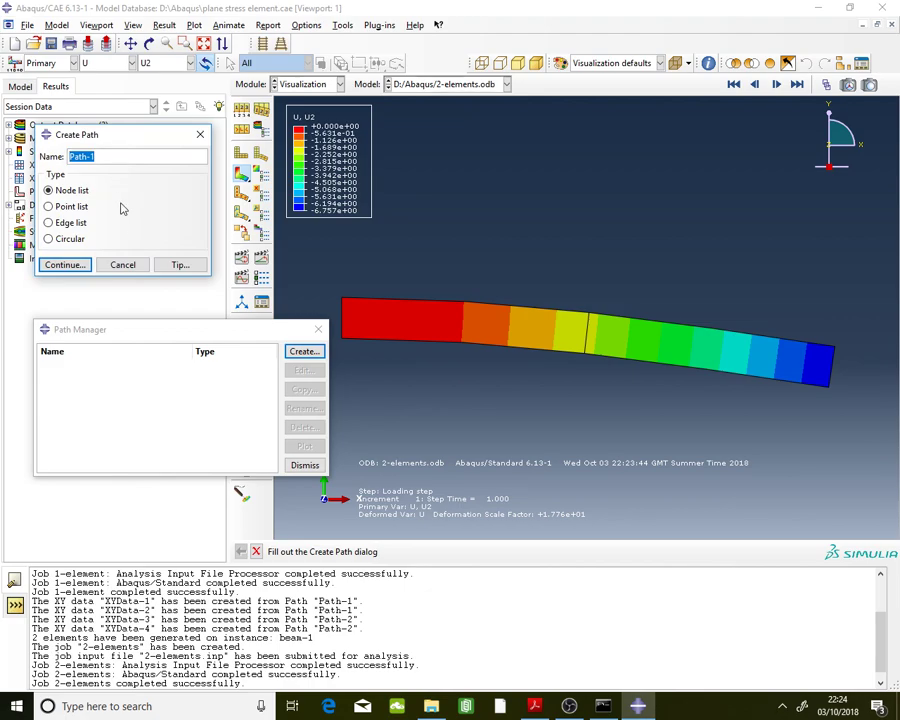
{"action": "left_click", "coordinate": [63, 266]}
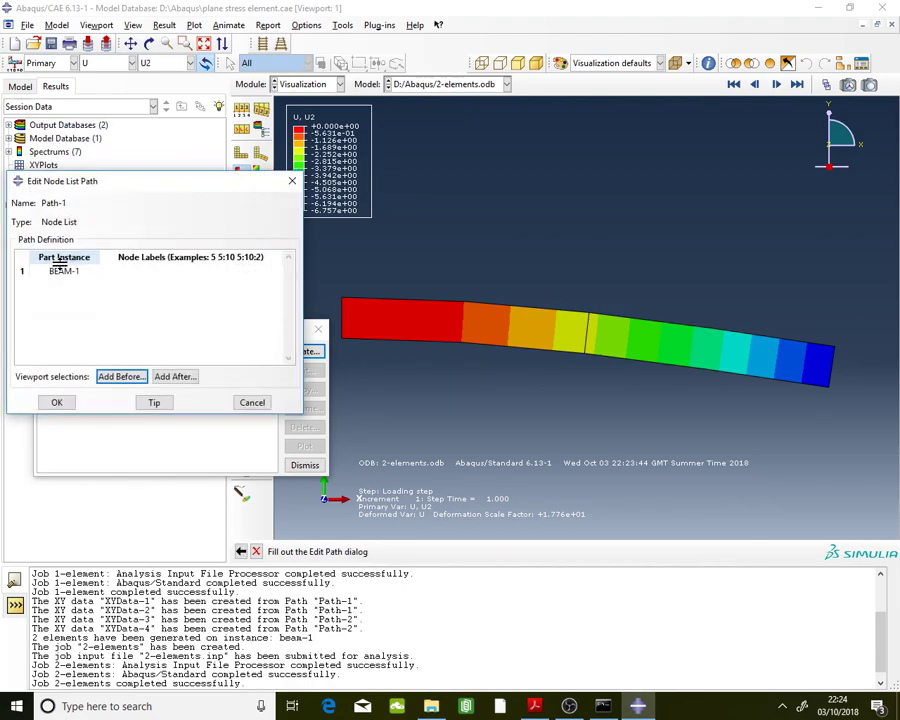
{"action": "left_click", "coordinate": [162, 377]}
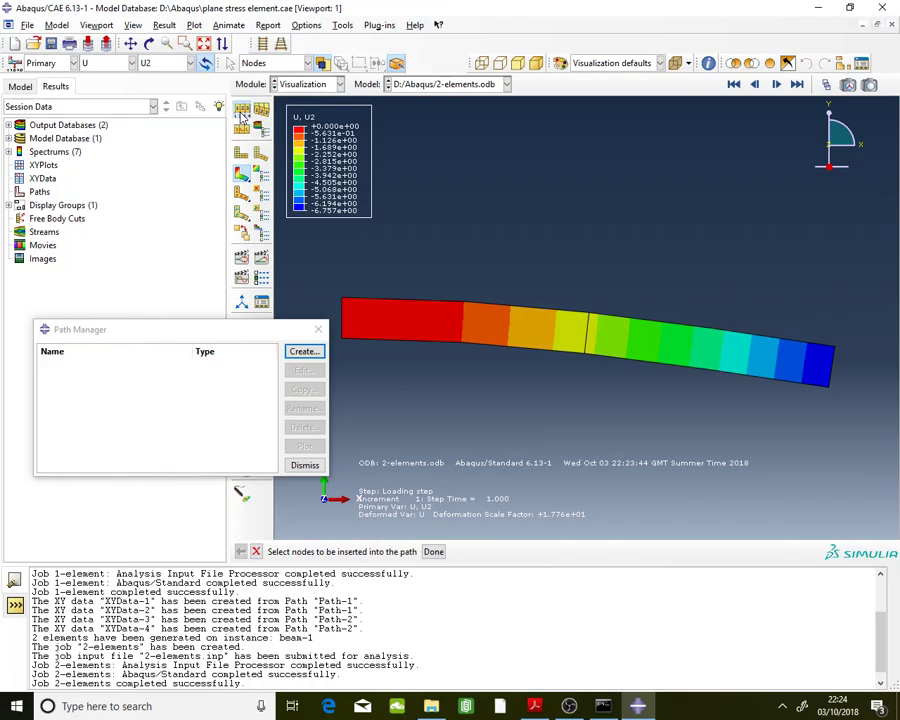
Step: Turn on node labels in the common plot options
{"action": "left_click", "coordinate": [242, 116]}
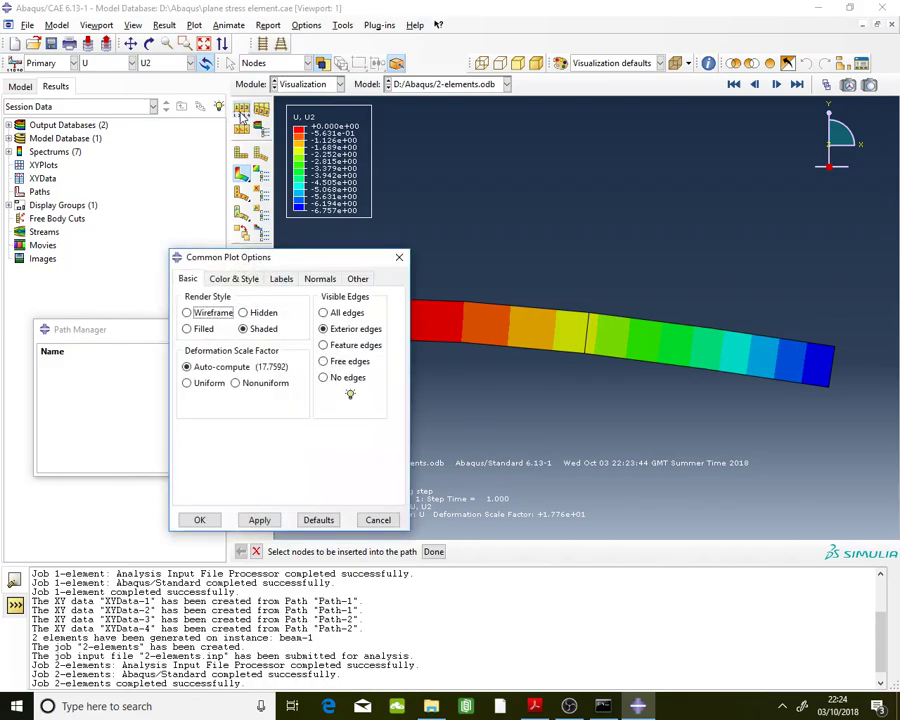
{"action": "left_click", "coordinate": [283, 280]}
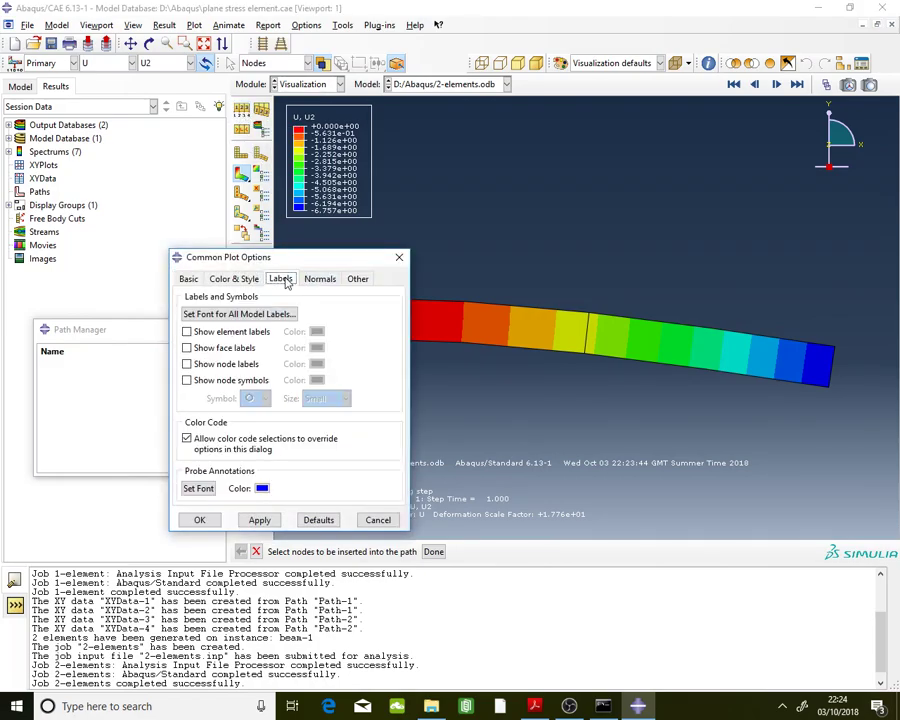
{"action": "left_click", "coordinate": [241, 368]}
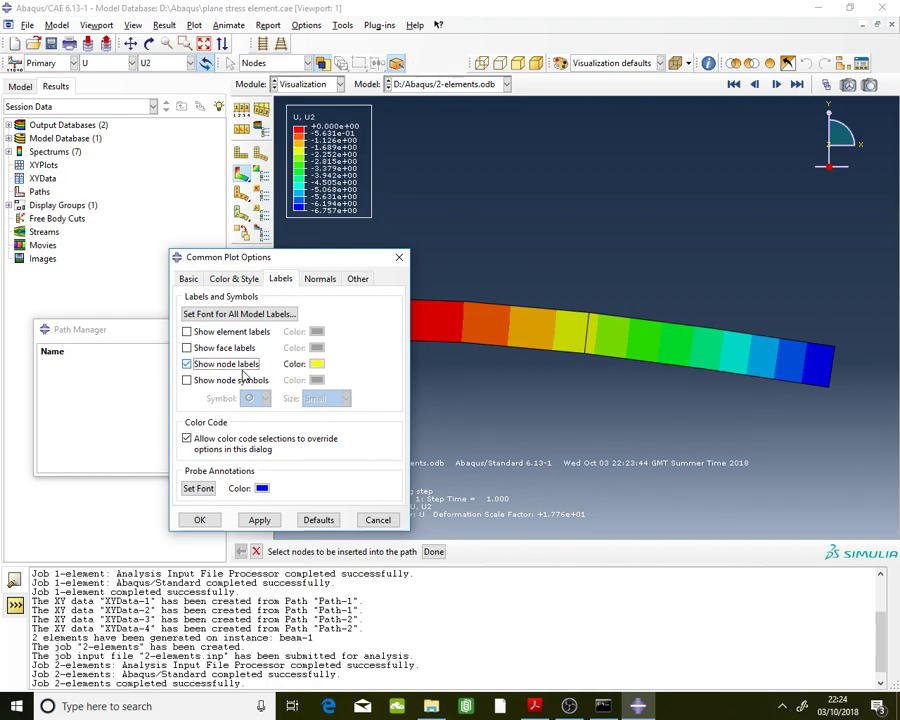
{"action": "left_click", "coordinate": [200, 520]}
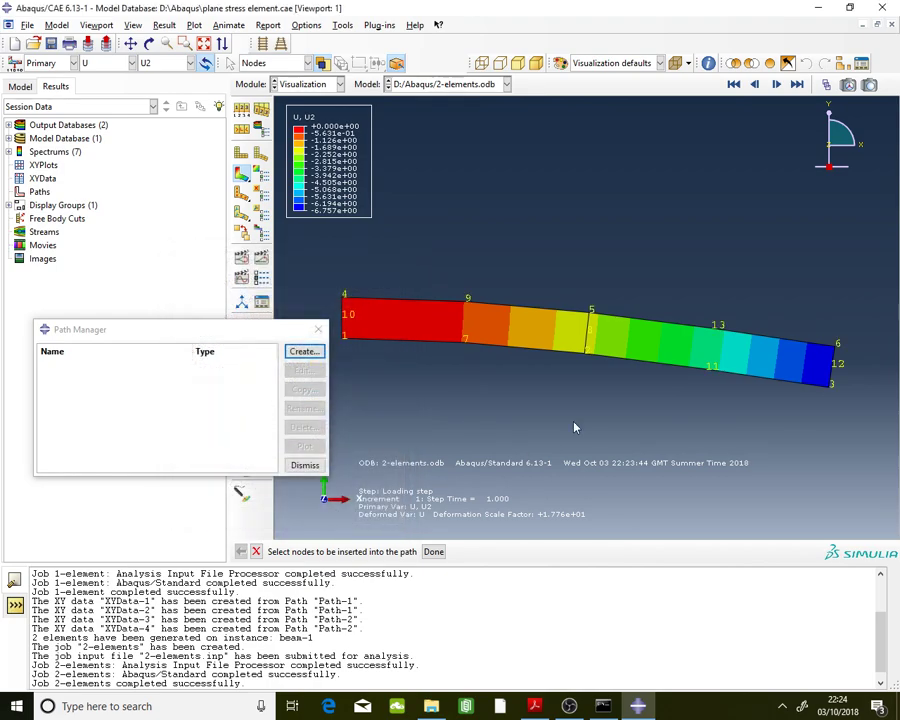
Step: Define Path-1 along the beam's upper edge through nodes 4, 9, 5, 13 and 6
{"action": "left_click", "coordinate": [343, 300]}
{"action": "left_click", "coordinate": [466, 306]}
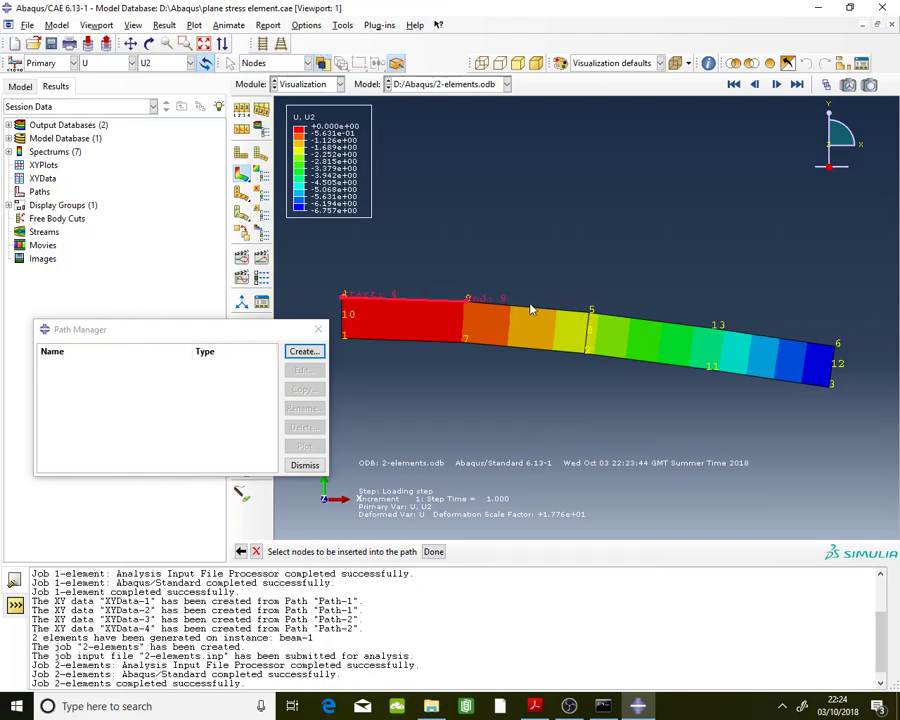
{"action": "left_click", "coordinate": [590, 315]}
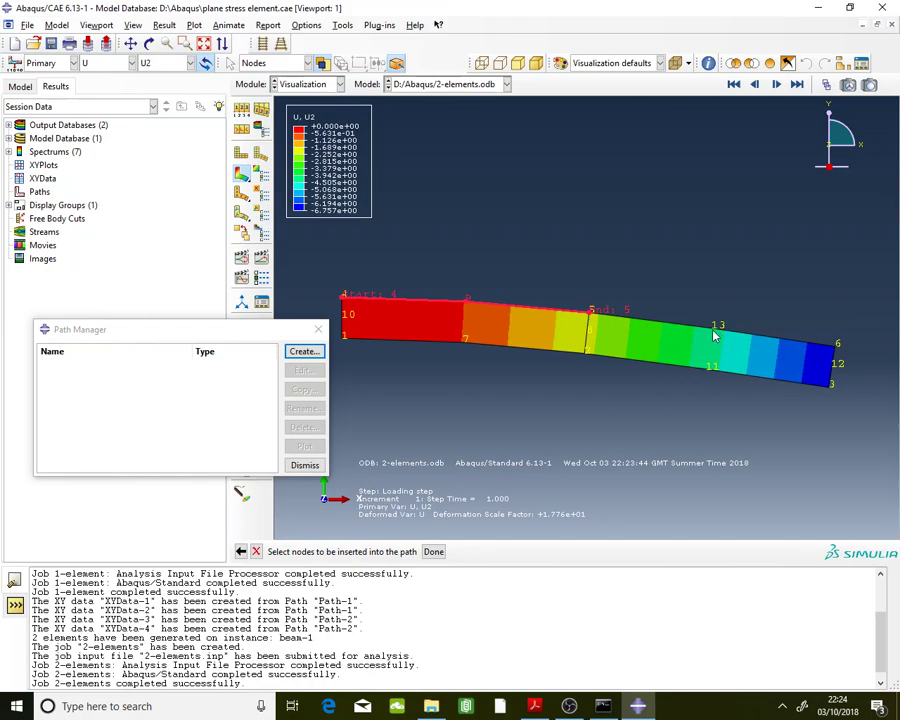
{"action": "left_click", "coordinate": [718, 334]}
{"action": "left_click", "coordinate": [834, 345]}
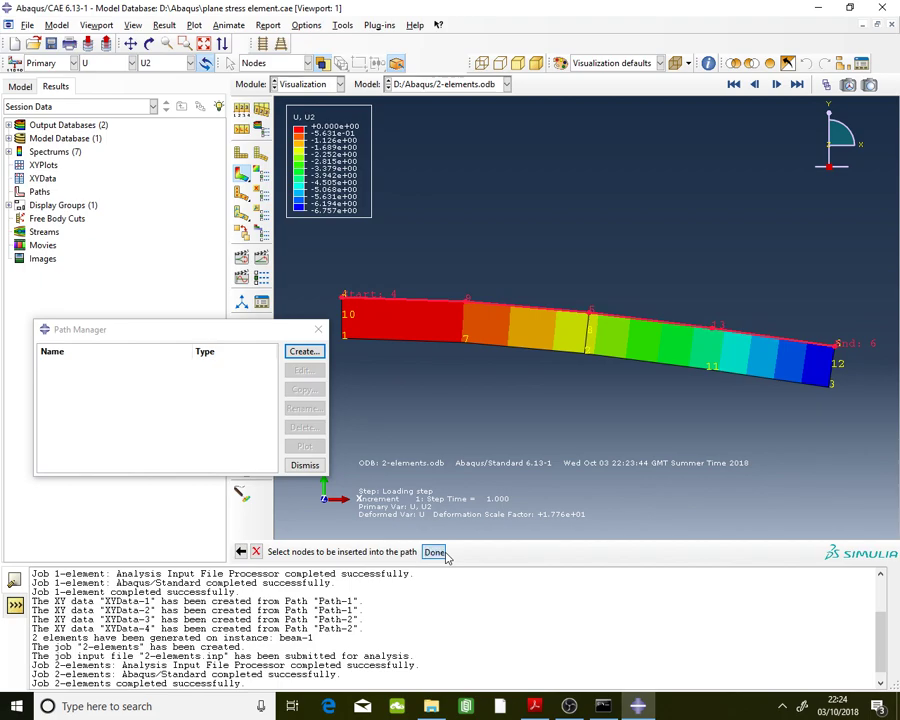
{"action": "left_click", "coordinate": [440, 552]}
{"action": "left_click", "coordinate": [70, 402]}
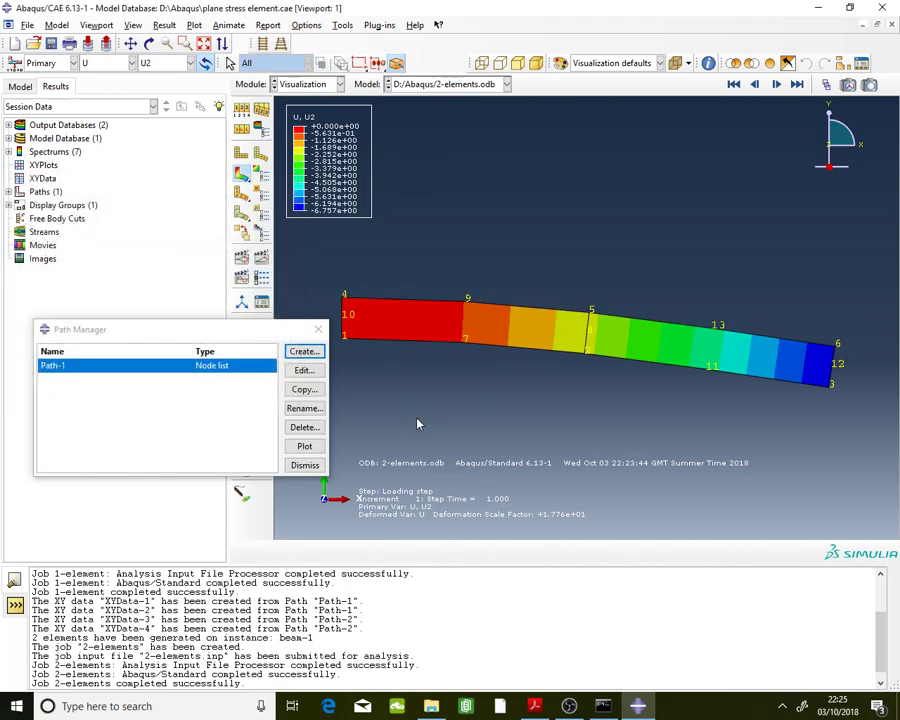
Step: Start creating a new XY data set in the XY Data Manager with Path as its source
{"action": "left_click", "coordinate": [342, 25]}
{"action": "mouse_move", "coordinate": [375, 96]}
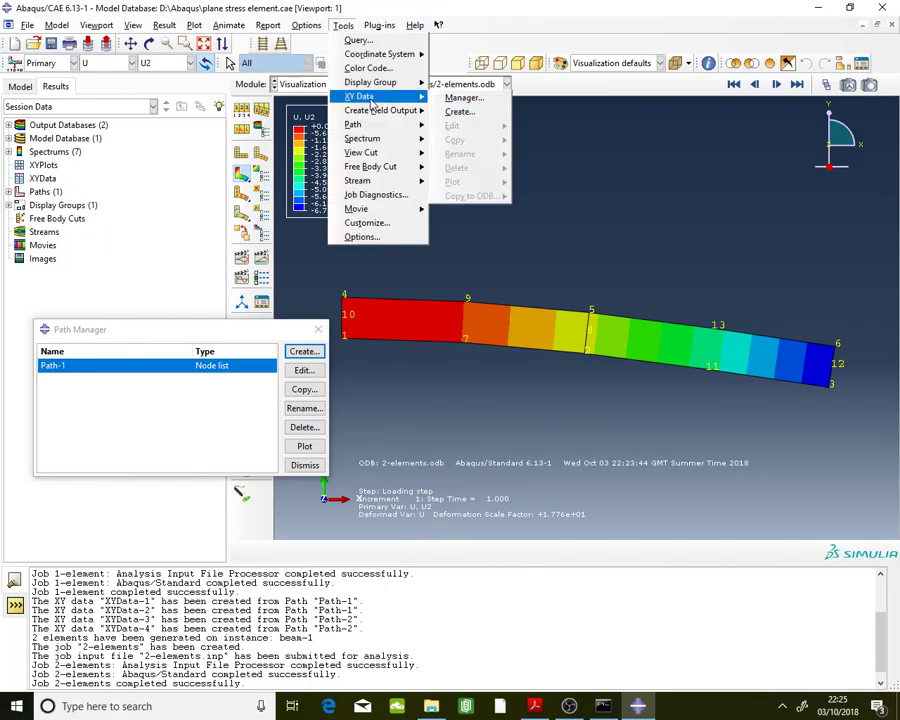
{"action": "left_click", "coordinate": [462, 98]}
{"action": "left_click_drag", "start_coordinate": [515, 321], "coordinate": [276, 122]}
{"action": "left_click", "coordinate": [482, 148]}
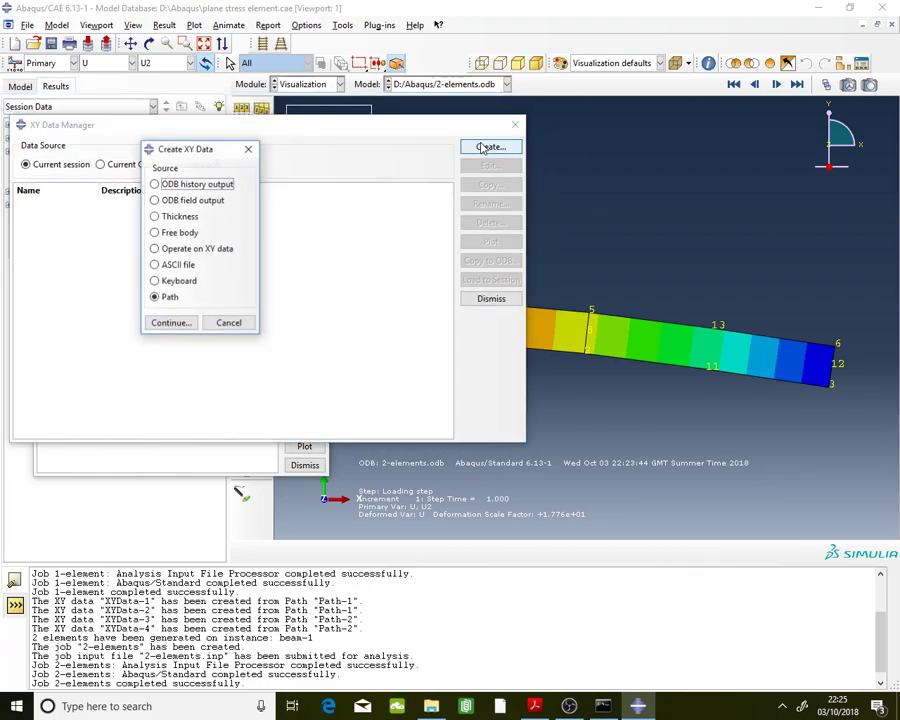
{"action": "left_click", "coordinate": [183, 326]}
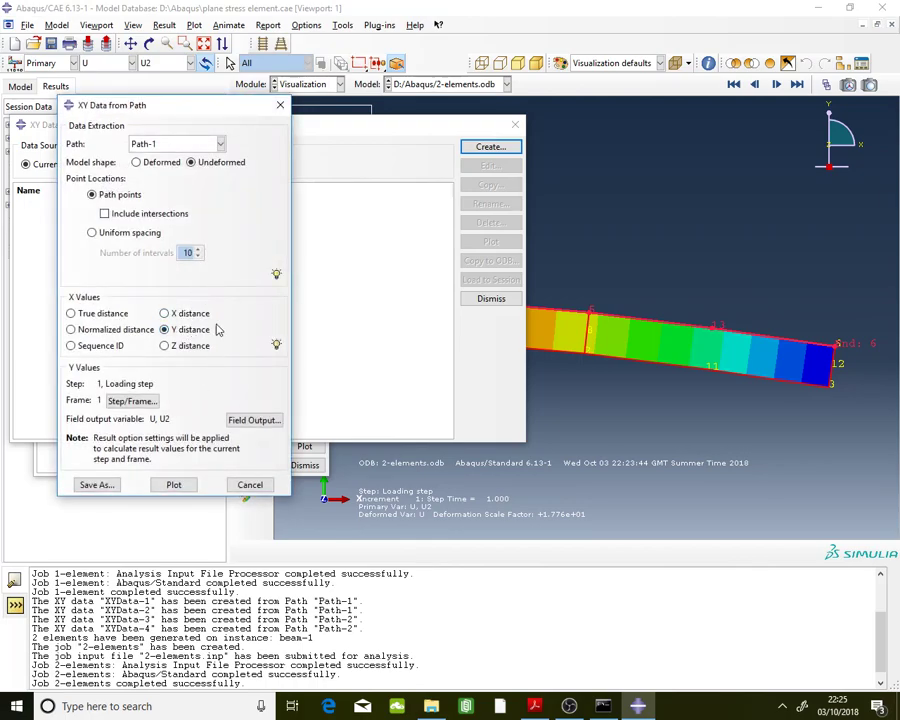
Step: Extract U2 along Path-1 using the undeformed shape and X distance, and save it as XYData-1
{"action": "left_click", "coordinate": [213, 163]}
{"action": "left_click", "coordinate": [165, 314]}
{"action": "left_click", "coordinate": [450, 554]}
{"action": "left_click_drag", "start_coordinate": [370, 127], "coordinate": [498, 519]}
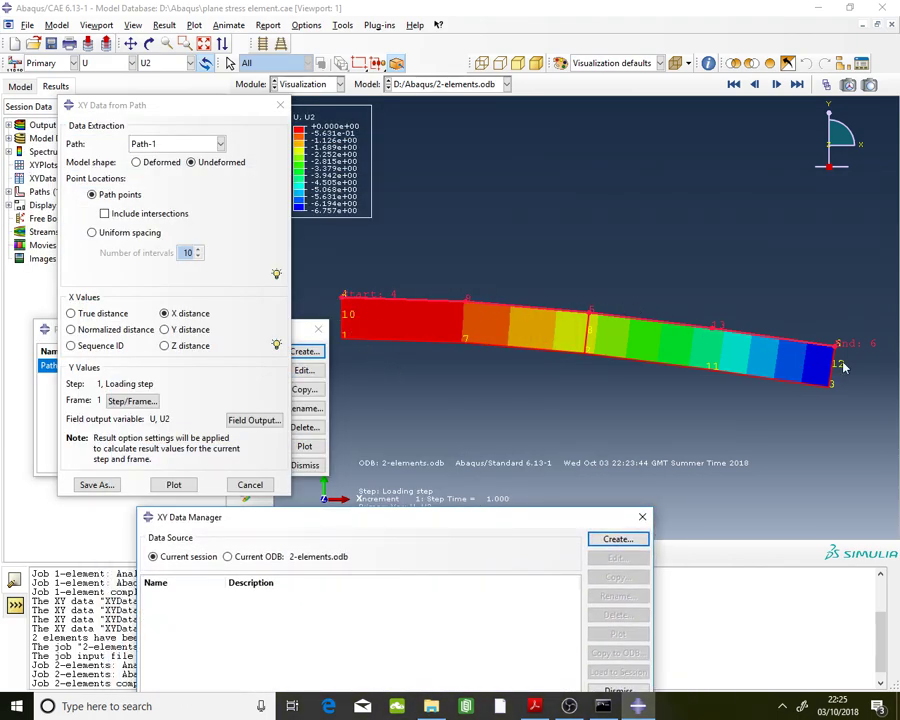
{"action": "left_click", "coordinate": [96, 484]}
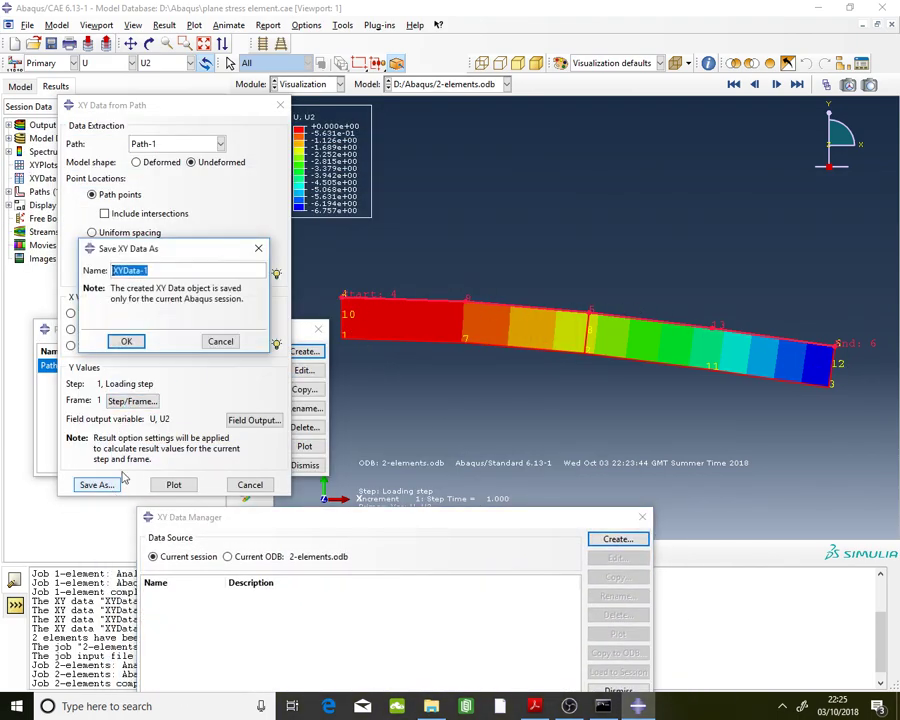
{"action": "left_click", "coordinate": [122, 338]}
Step: Open XYData-1 and select all its X and Y values to review the displacement along the path
{"action": "double_click", "coordinate": [348, 597]}
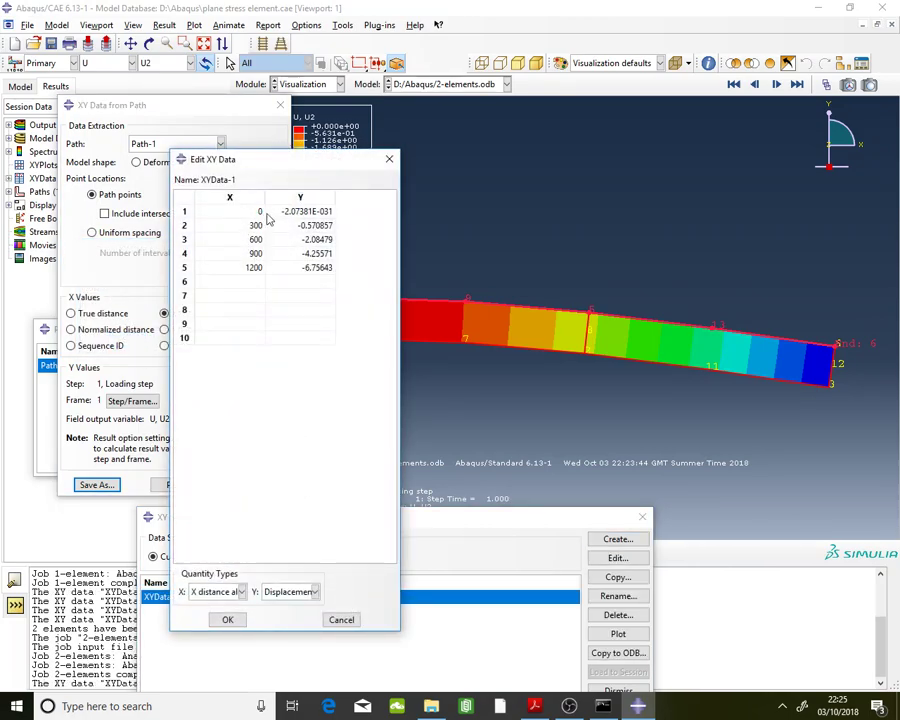
{"action": "key", "text": "Tab"}
{"action": "left_click_drag", "start_coordinate": [257, 218], "coordinate": [305, 277]}
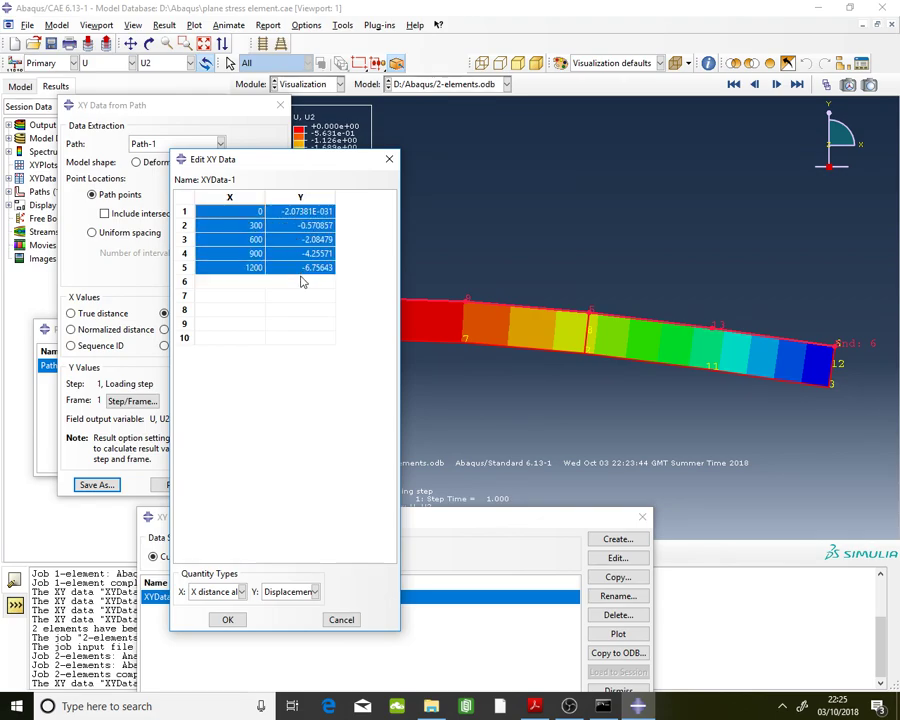
{"action": "left_click", "coordinate": [228, 620]}
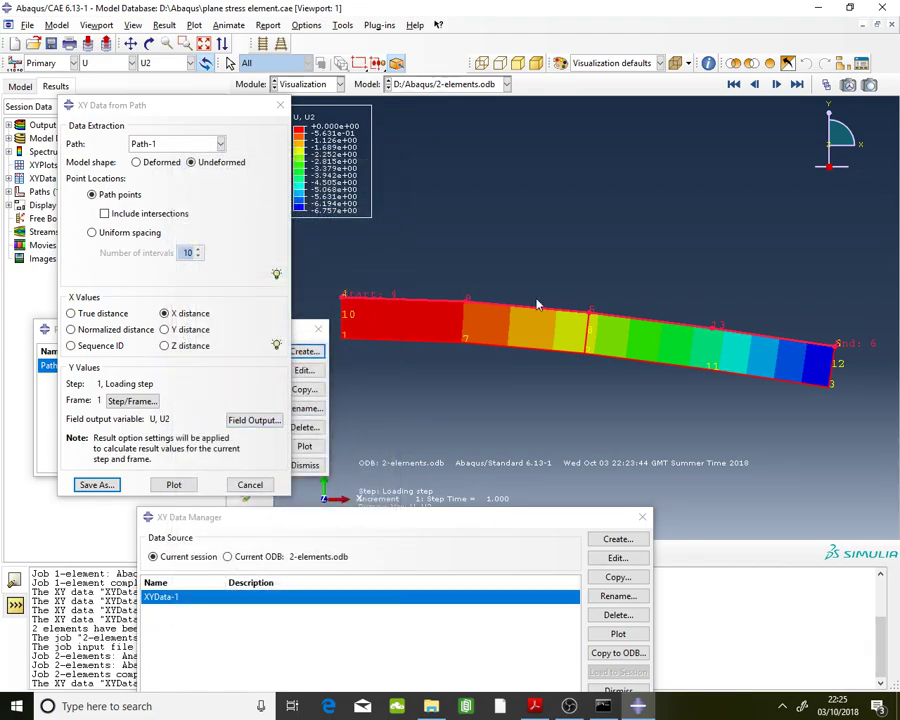
Step: Change the path's field output variable to stress component S11 and save the extracted data as XYData-2
{"action": "left_click", "coordinate": [266, 424]}
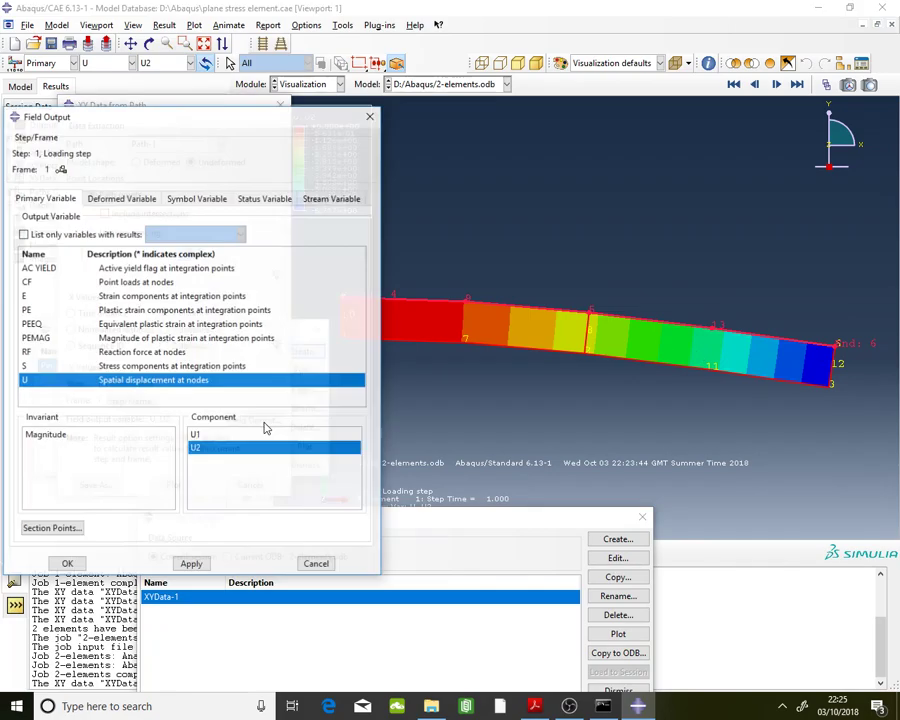
{"action": "left_click", "coordinate": [194, 368]}
{"action": "left_click", "coordinate": [201, 438]}
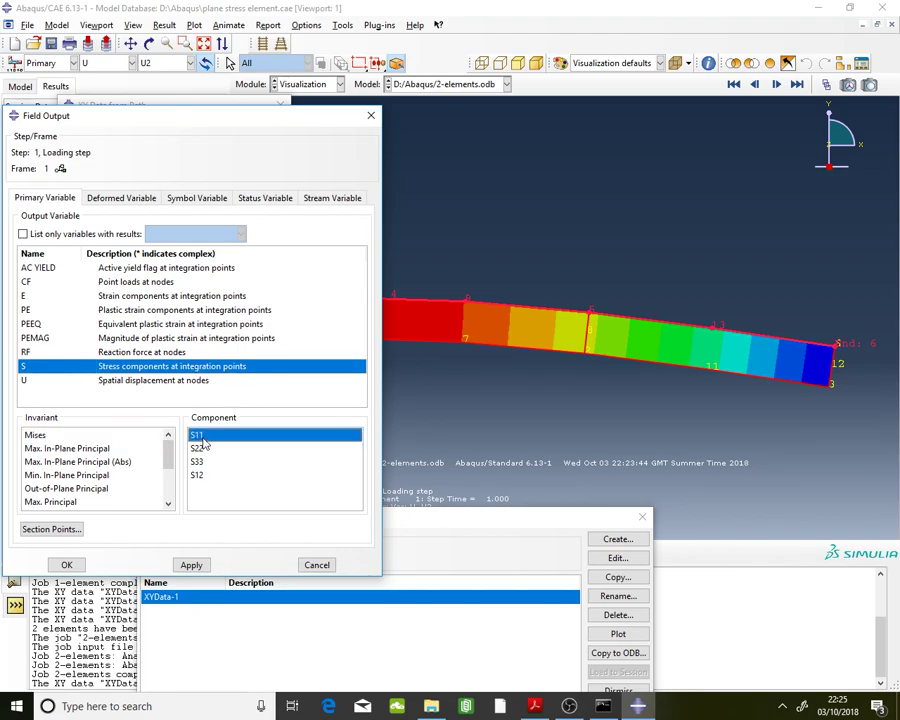
{"action": "left_click", "coordinate": [67, 565]}
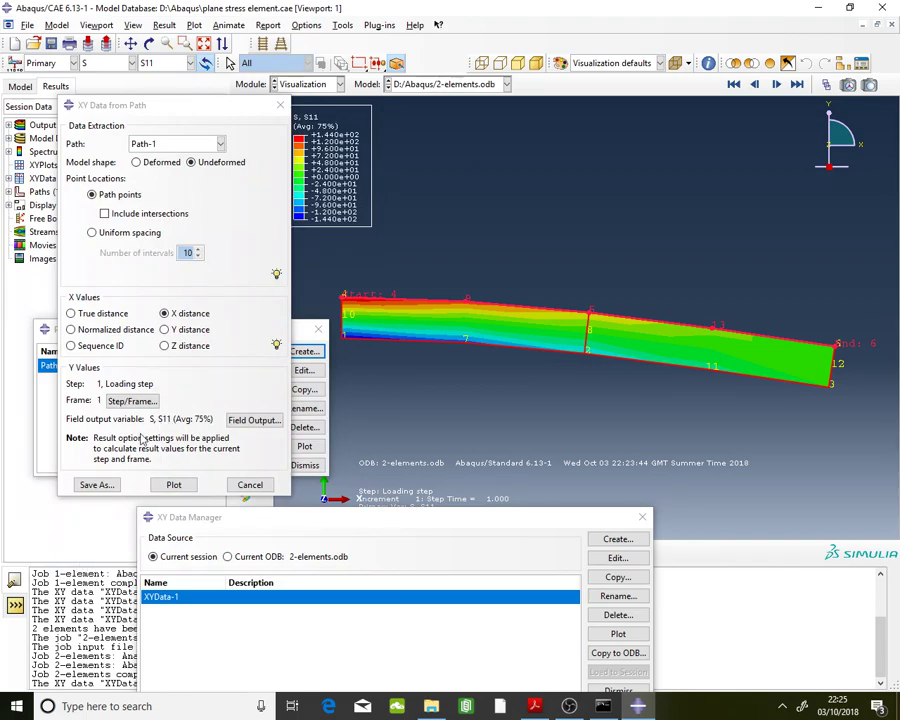
{"action": "left_click", "coordinate": [97, 484]}
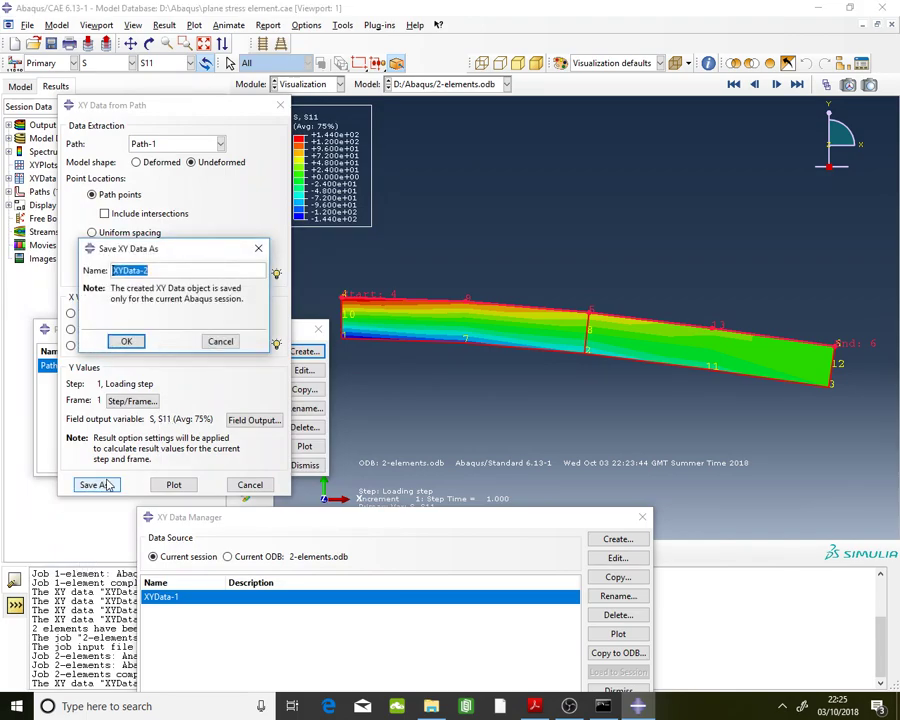
{"action": "left_click", "coordinate": [126, 341]}
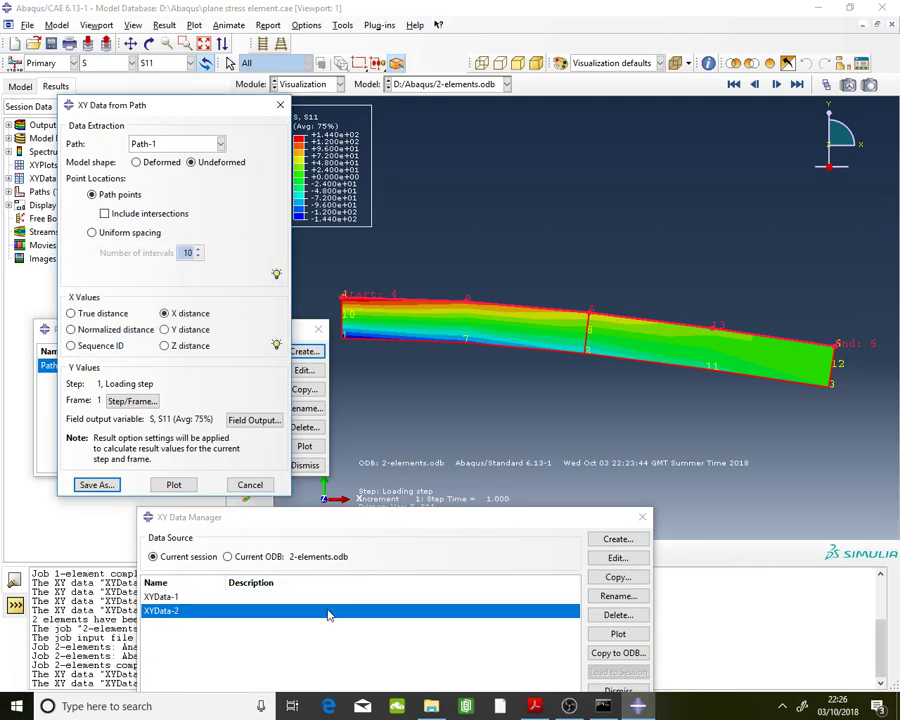
Step: Open XYData-2 and select all its X and Y values to review the S11 stress along the path
{"action": "double_click", "coordinate": [327, 607]}
{"action": "left_click_drag", "start_coordinate": [245, 214], "coordinate": [300, 268]}
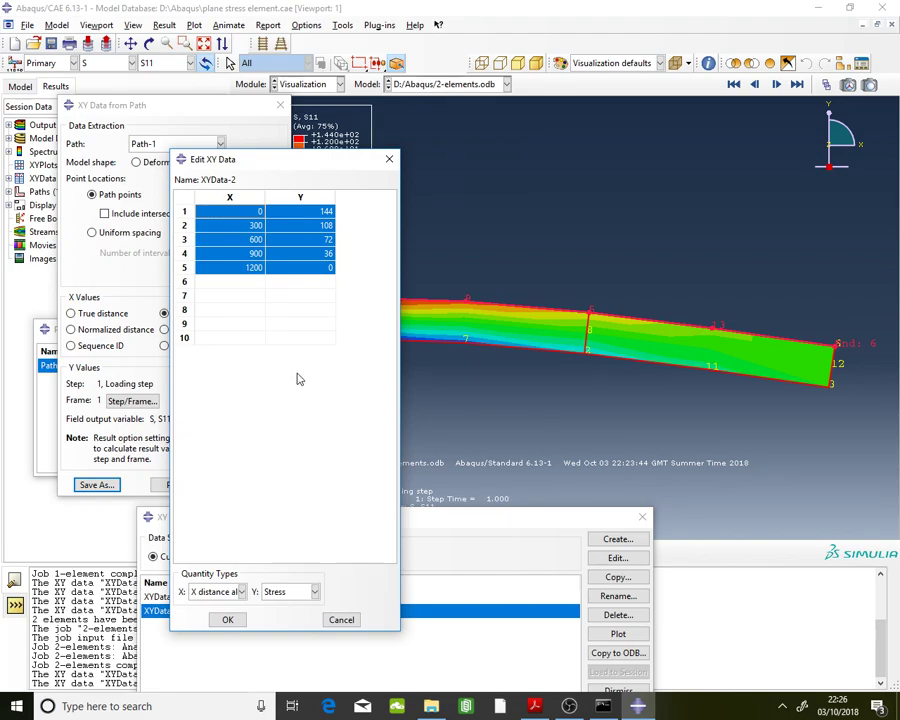
{"action": "left_click", "coordinate": [228, 619]}
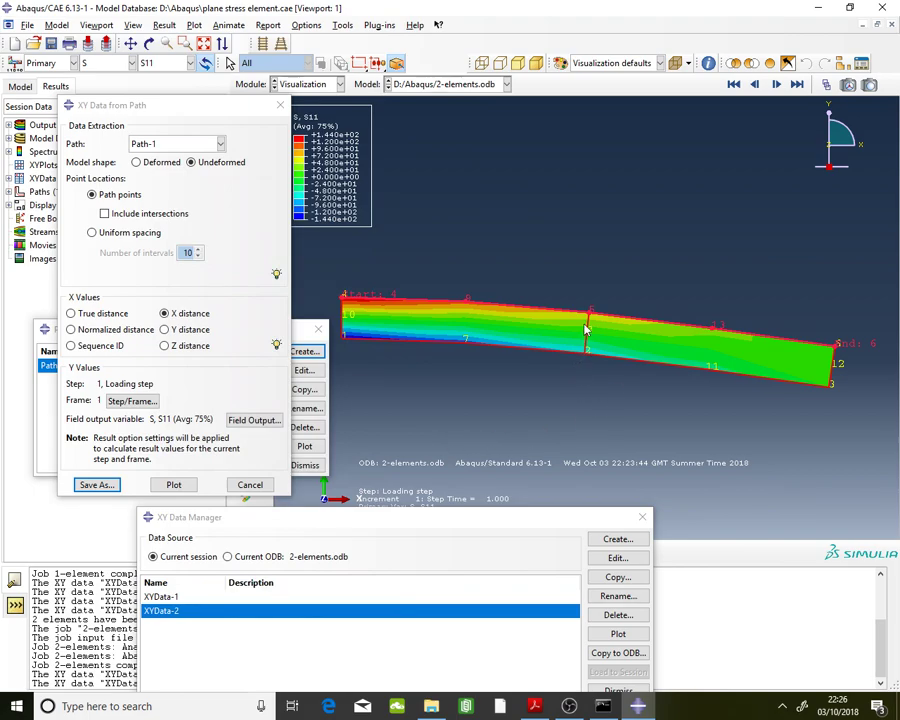
Step: Create node list path Path-2 through nodes 2, 8 and 5, up the vertical edge at the beam's mid-length
{"action": "left_click", "coordinate": [44, 329]}
{"action": "left_click", "coordinate": [304, 351]}
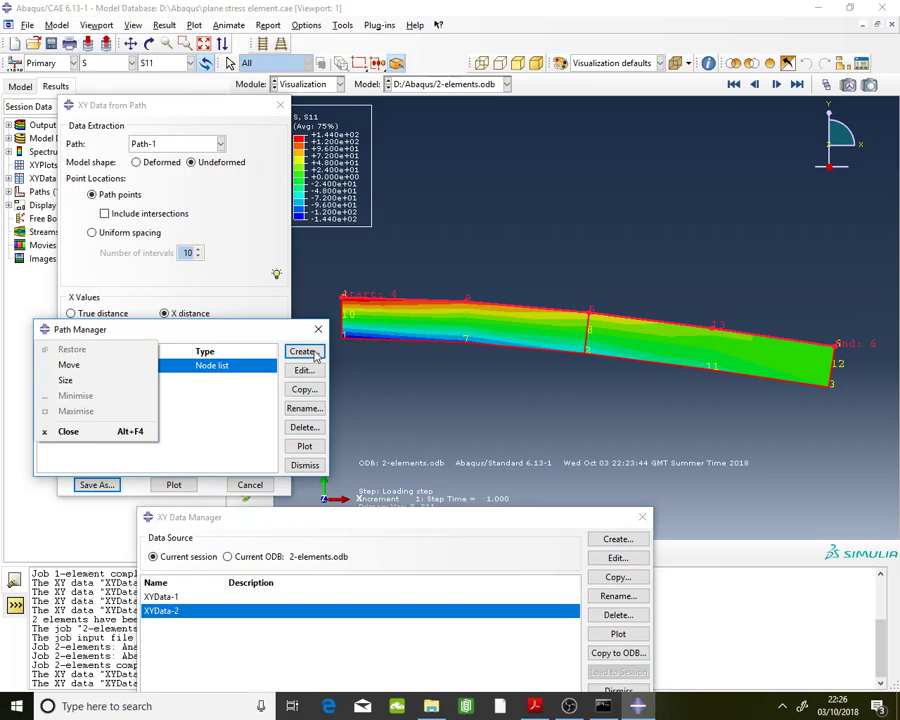
{"action": "left_click", "coordinate": [304, 351]}
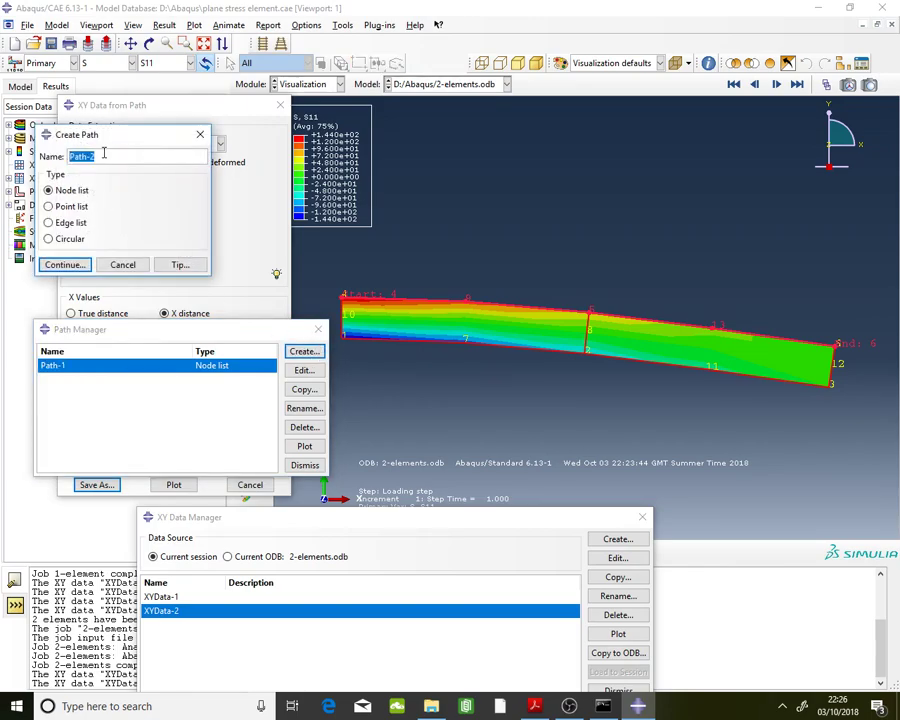
{"action": "left_click", "coordinate": [84, 263]}
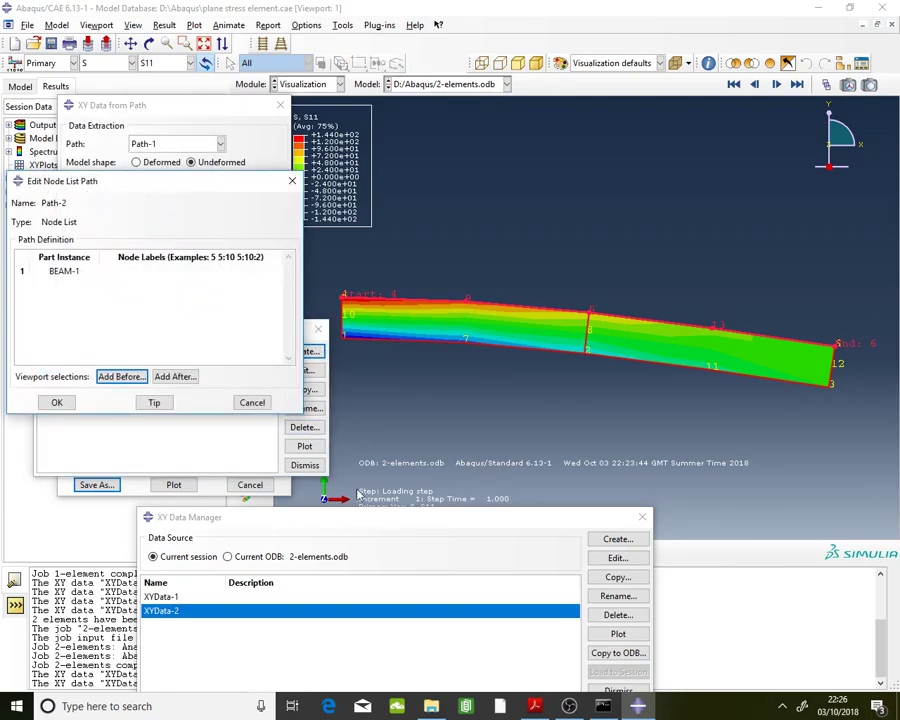
{"action": "left_click", "coordinate": [183, 380]}
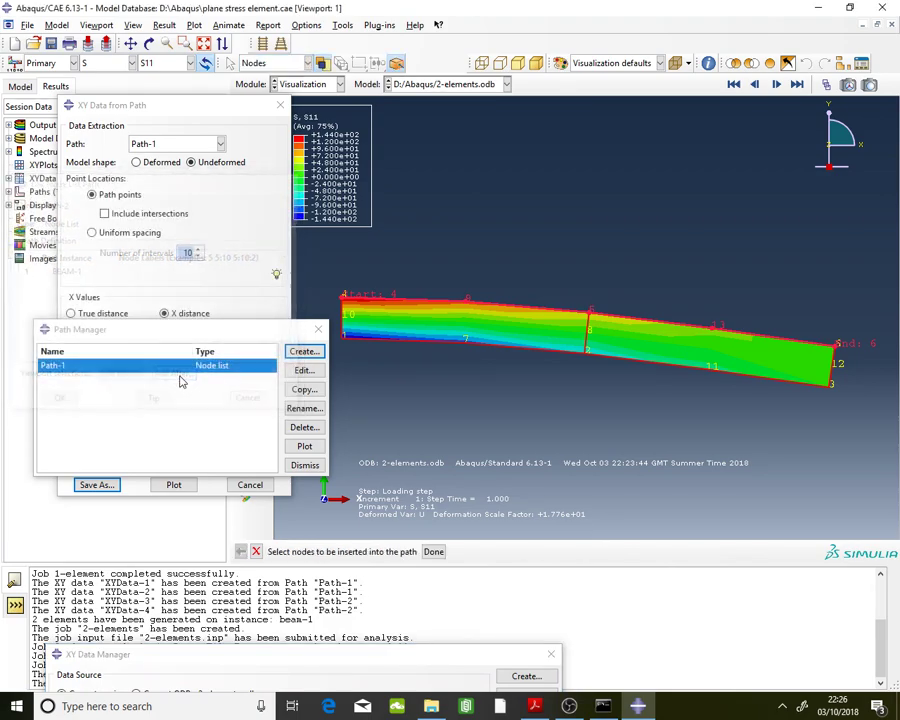
{"action": "left_click", "coordinate": [589, 340]}
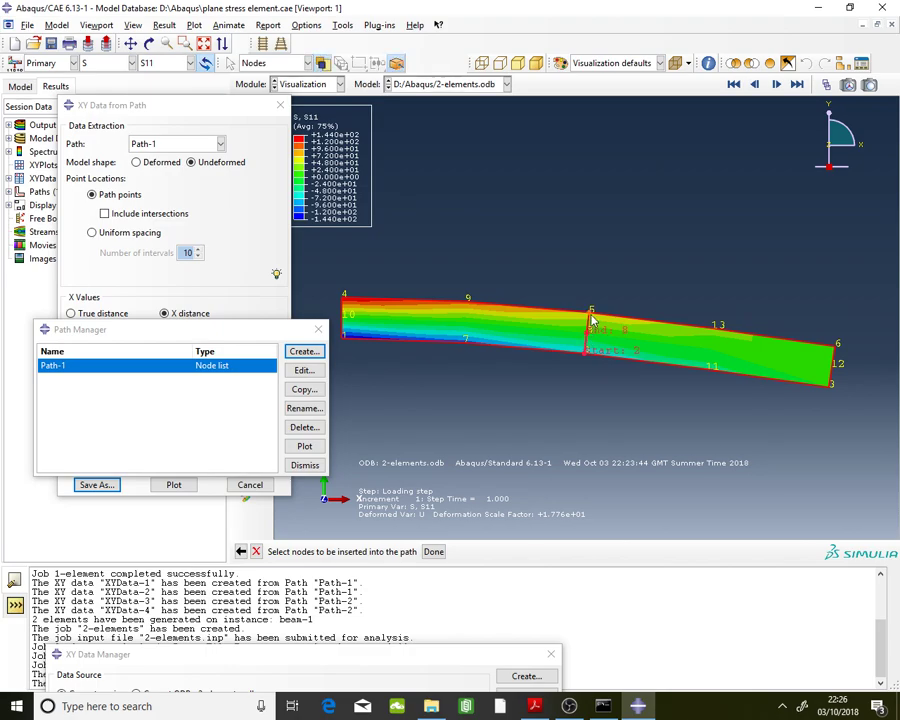
{"action": "left_click", "coordinate": [590, 316]}
{"action": "left_click", "coordinate": [433, 551]}
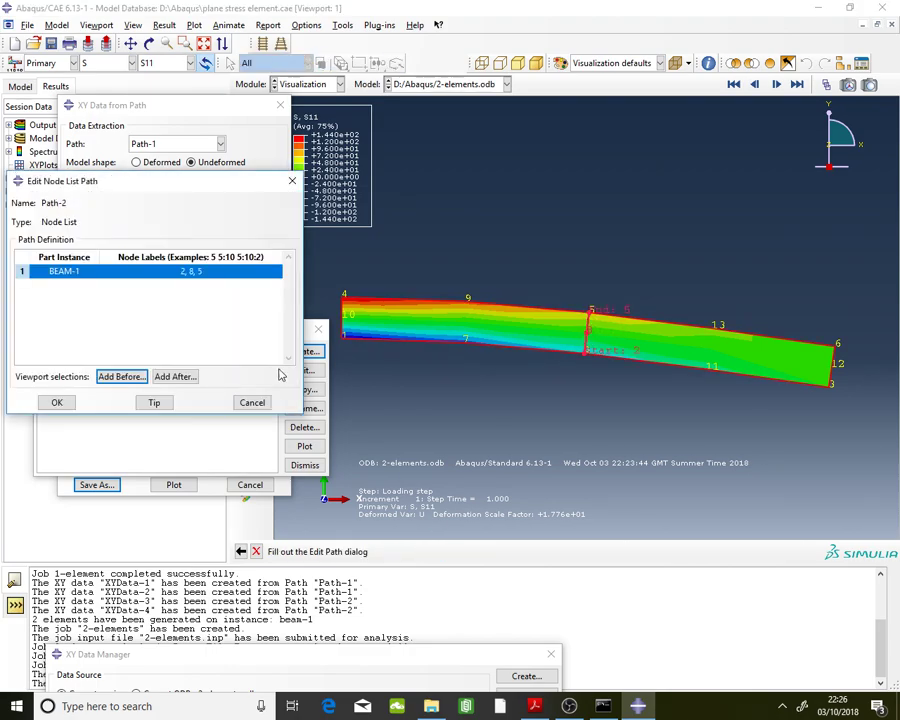
{"action": "left_click", "coordinate": [57, 402]}
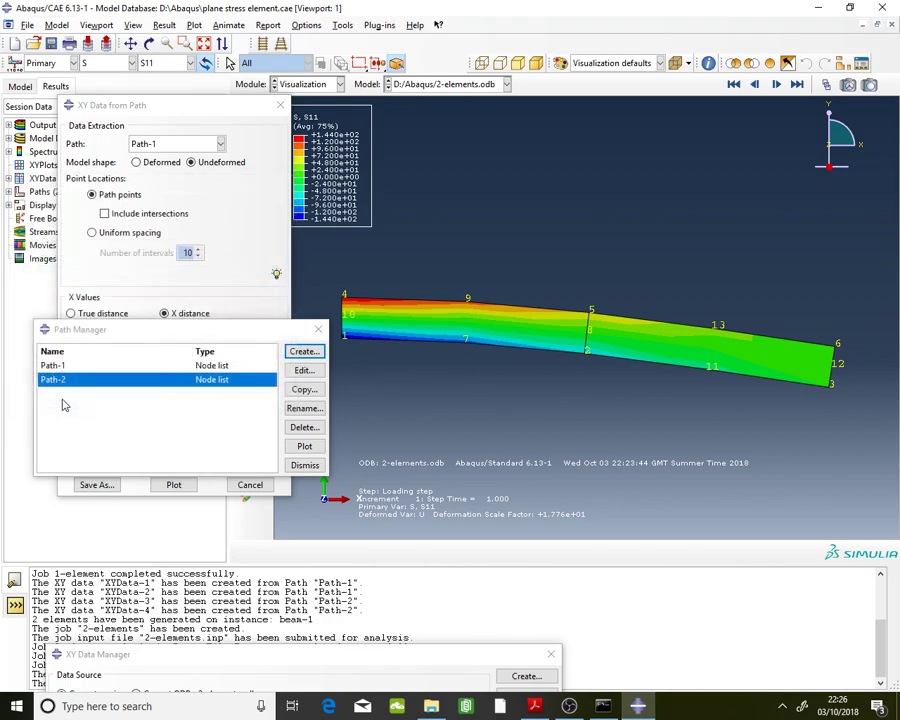
Step: Extract stress component S12 along Path-2 against Y distance on the undeformed shape, and save it as XYData-3
{"action": "left_click_drag", "start_coordinate": [380, 654], "coordinate": [595, 597]}
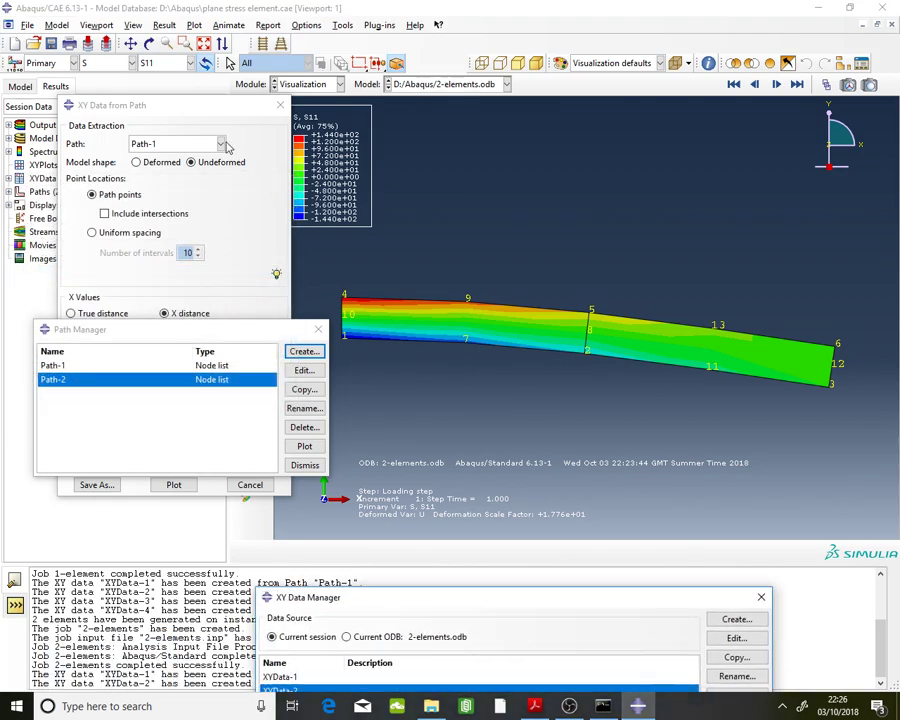
{"action": "left_click", "coordinate": [219, 118]}
{"action": "left_click", "coordinate": [162, 62]}
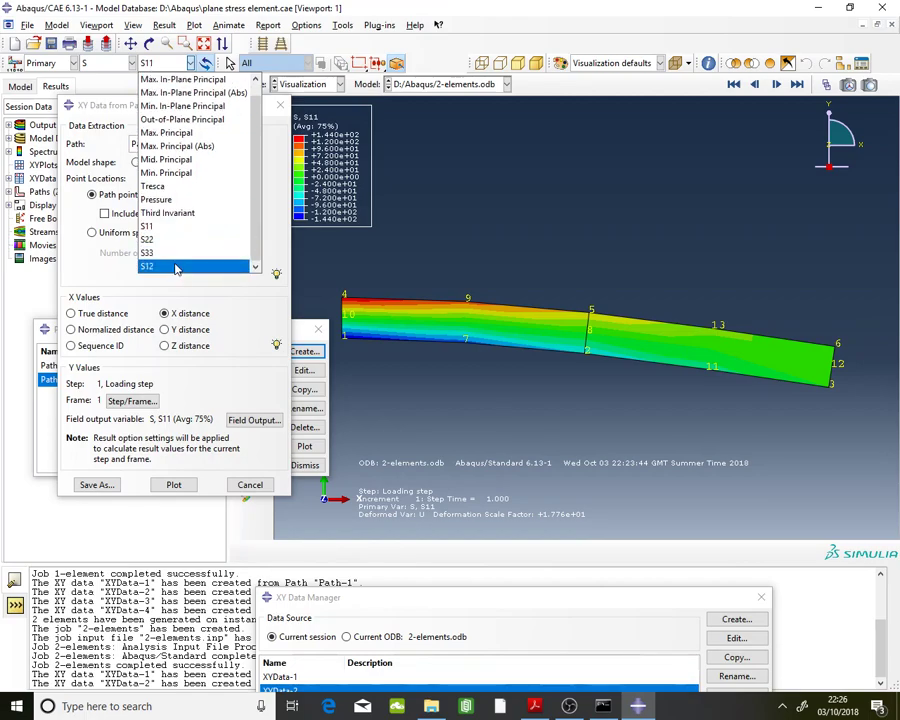
{"action": "left_click", "coordinate": [175, 265]}
{"action": "left_click", "coordinate": [218, 144]}
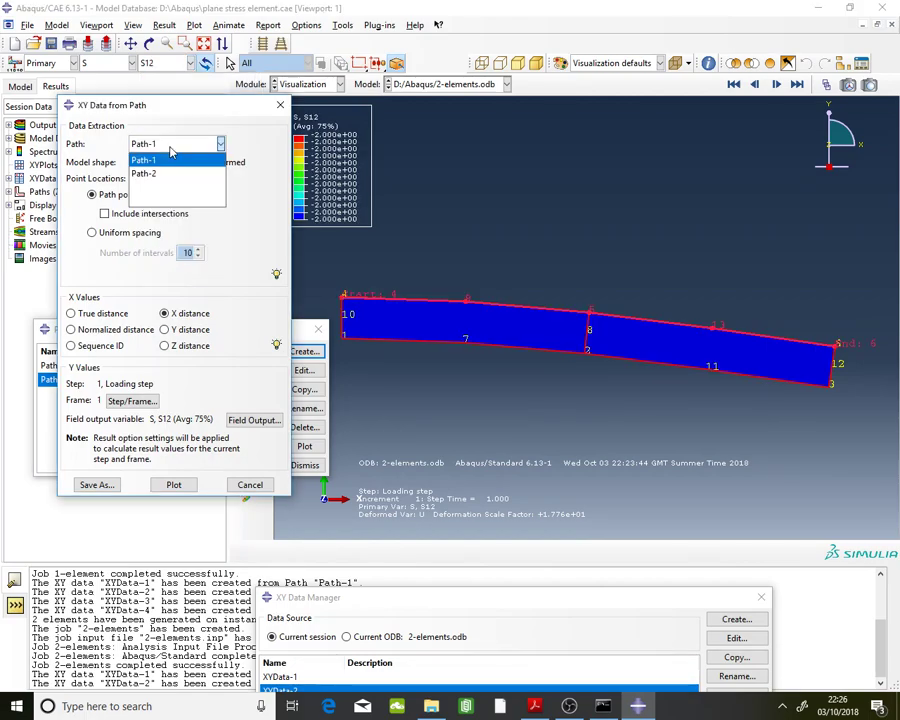
{"action": "left_click", "coordinate": [175, 175]}
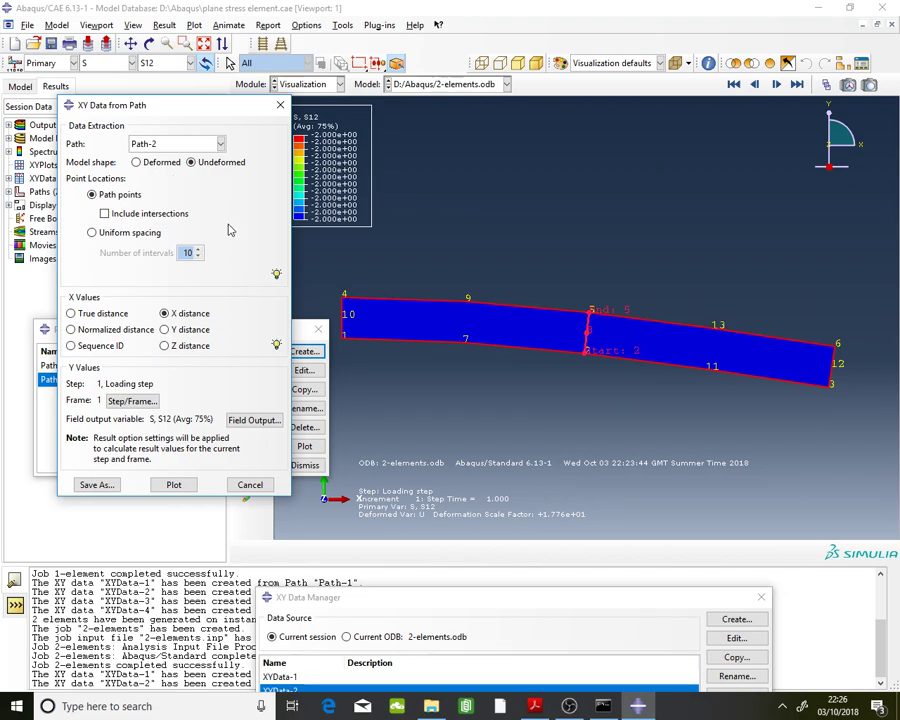
{"action": "left_click", "coordinate": [183, 335]}
{"action": "left_click", "coordinate": [97, 485]}
{"action": "left_click", "coordinate": [125, 341]}
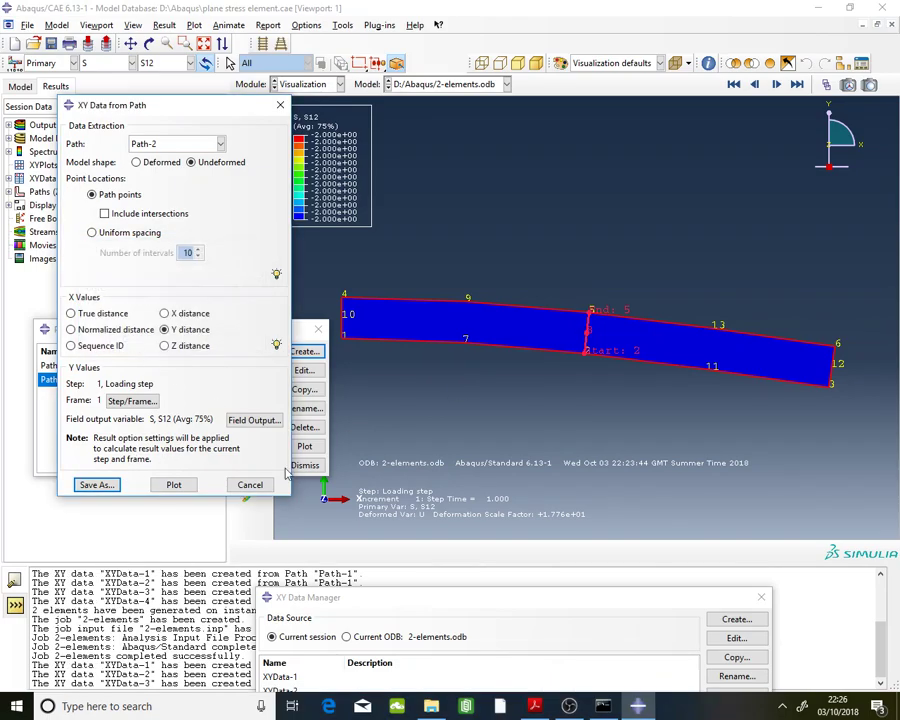
Step: Open XYData-3 and select all its X and Y values to review the S12 stress along the path
{"action": "left_click_drag", "start_coordinate": [390, 605], "coordinate": [277, 320]}
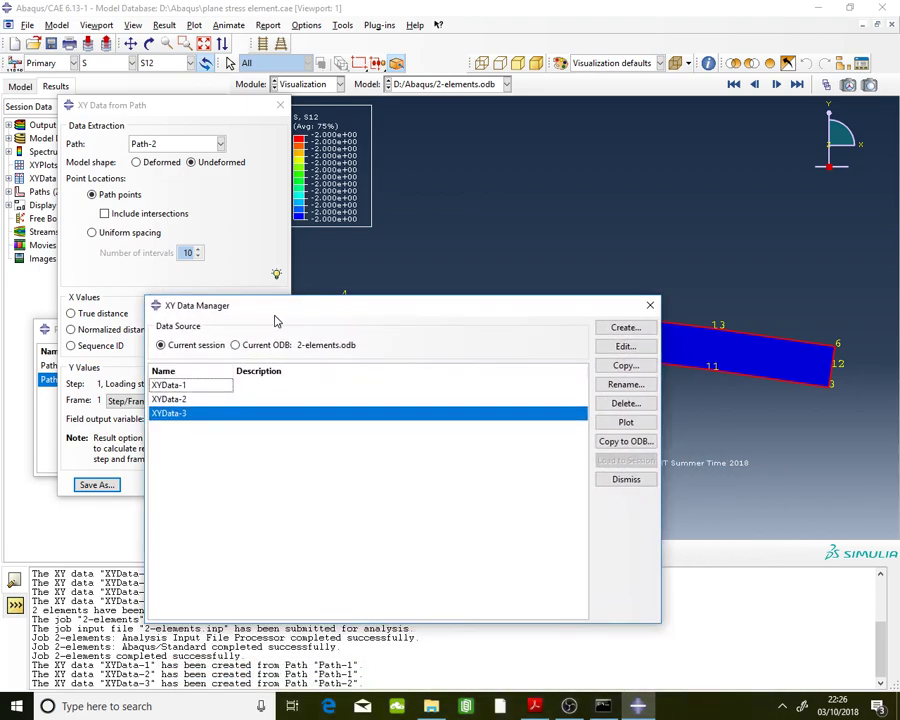
{"action": "double_click", "coordinate": [253, 425]}
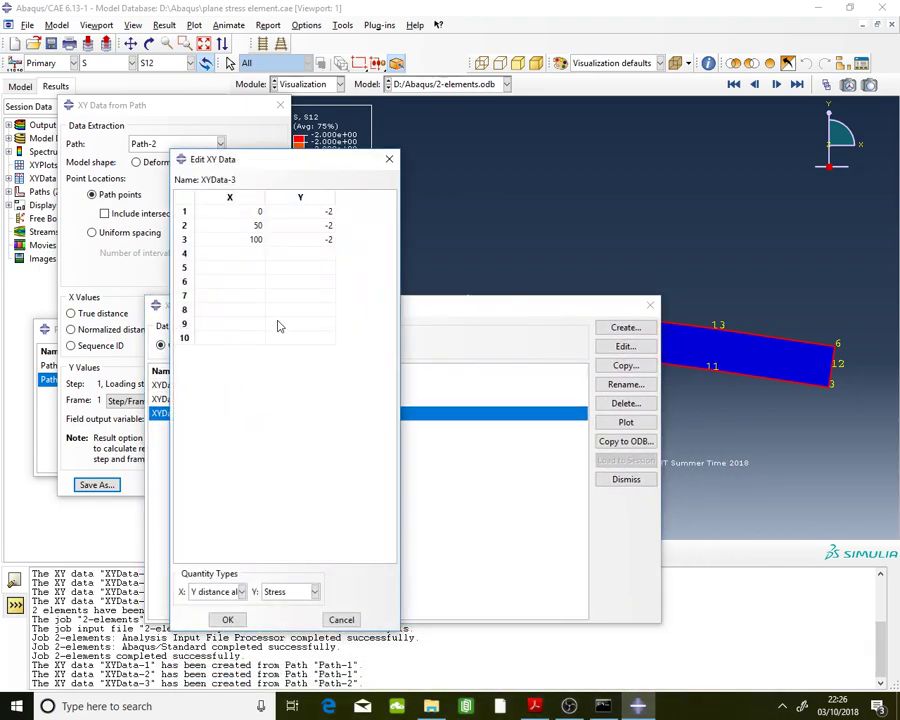
{"action": "left_click_drag", "start_coordinate": [255, 211], "coordinate": [299, 238]}
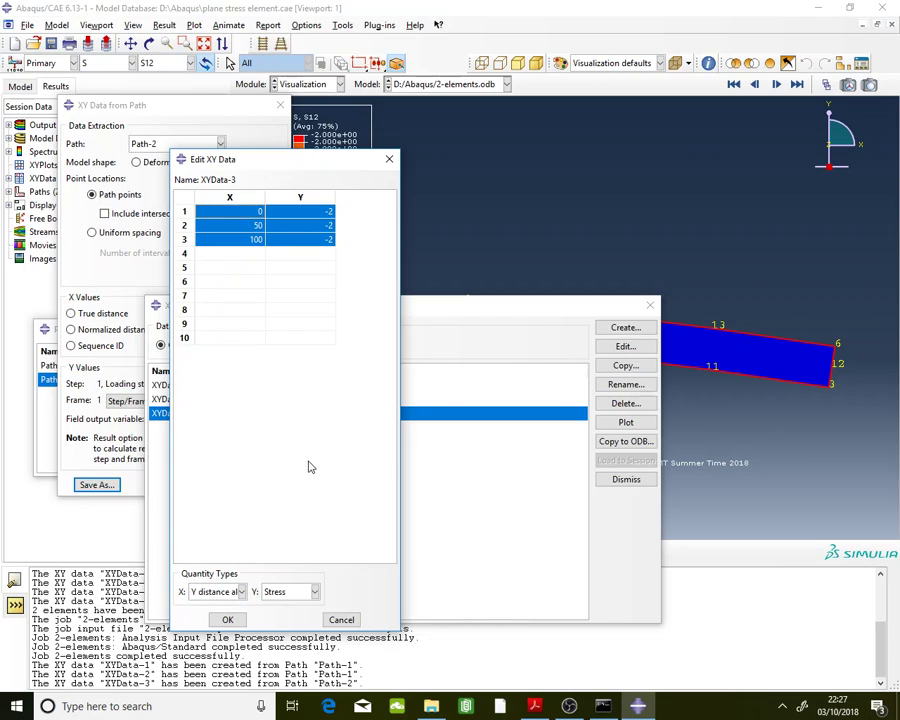
{"action": "left_click", "coordinate": [227, 619]}
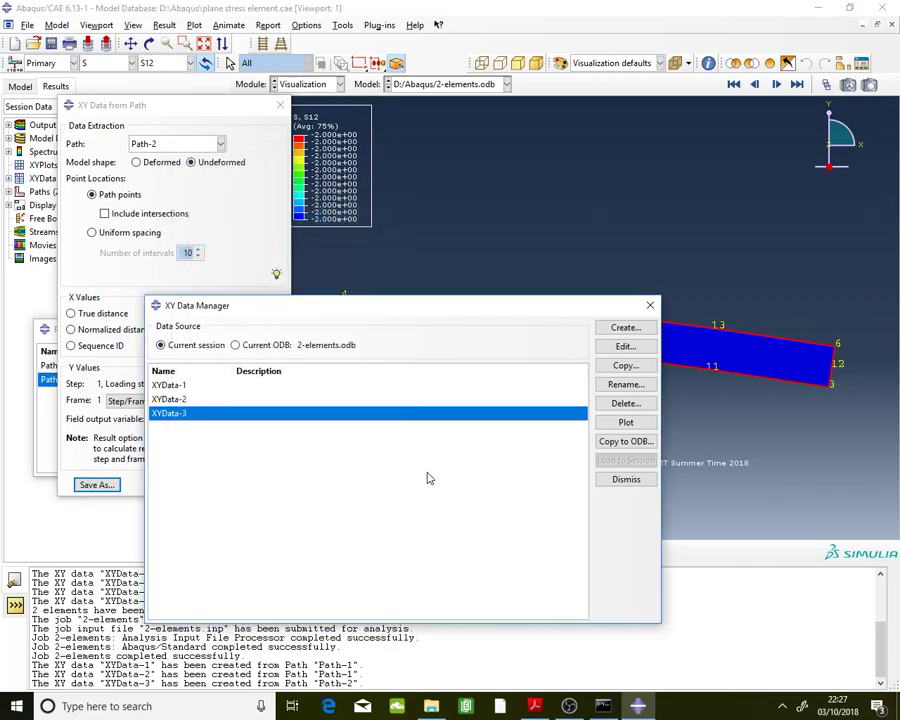
Step: Delete XYData-1, XYData-2 and XYData-3 from the current session
{"action": "left_click_drag", "start_coordinate": [256, 385], "coordinate": [256, 416]}
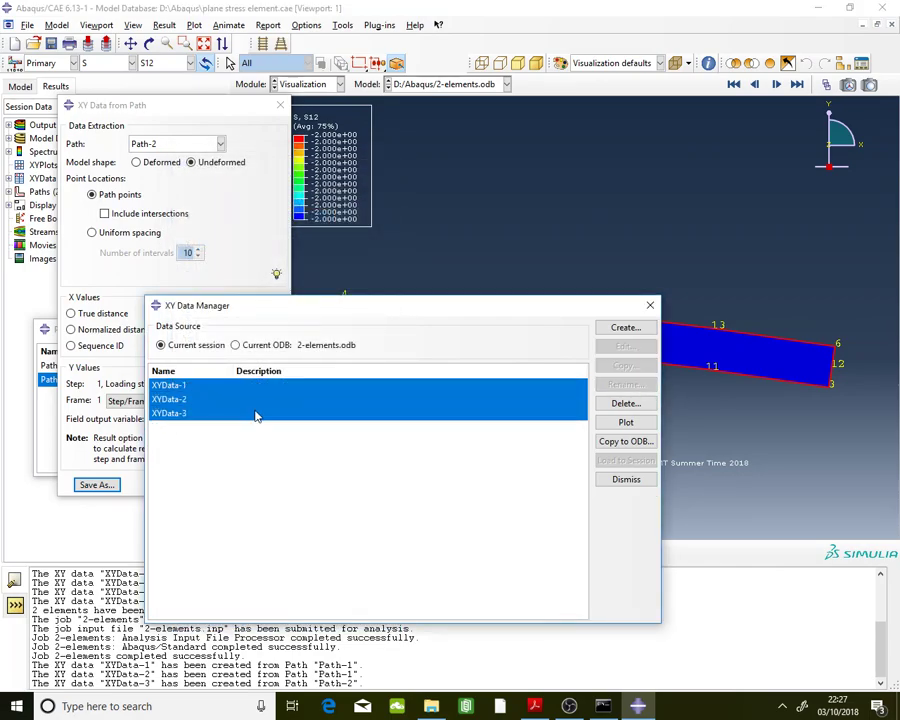
{"action": "left_click", "coordinate": [624, 406]}
{"action": "left_click", "coordinate": [411, 370]}
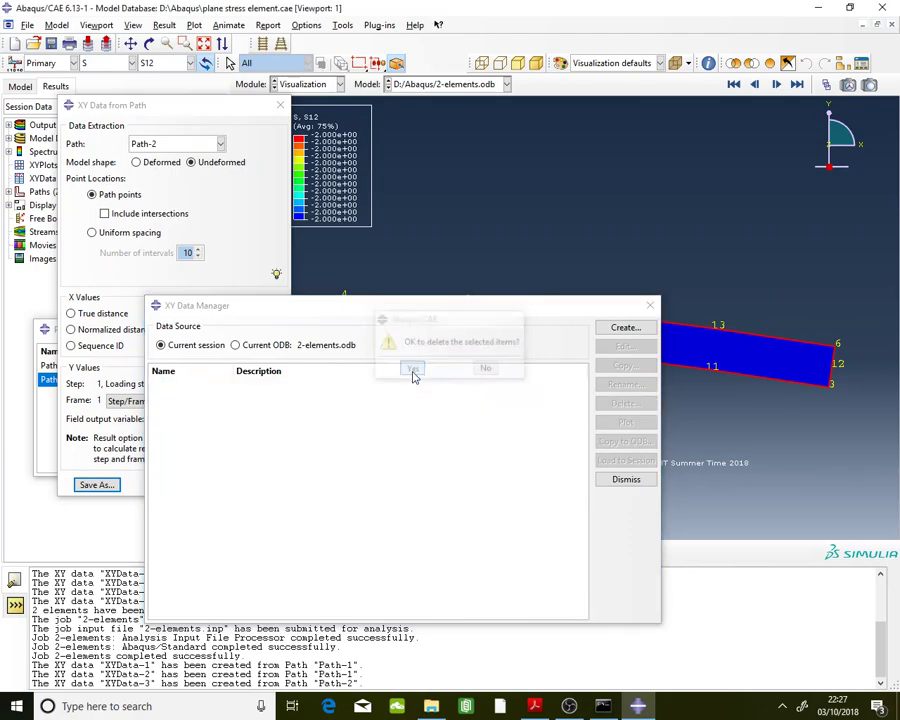
{"action": "left_click_drag", "start_coordinate": [578, 308], "coordinate": [250, 332]}
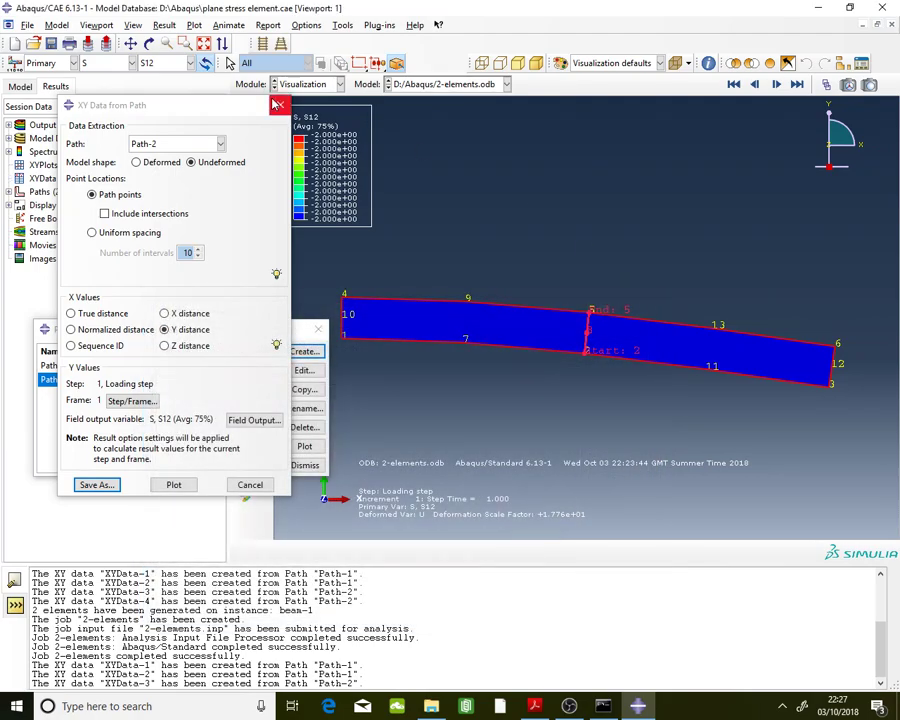
Step: Close the path data extraction, delete Path-1 and Path-2, and close the path manager
{"action": "left_click", "coordinate": [279, 105]}
{"action": "left_click_drag", "start_coordinate": [190, 366], "coordinate": [215, 386]}
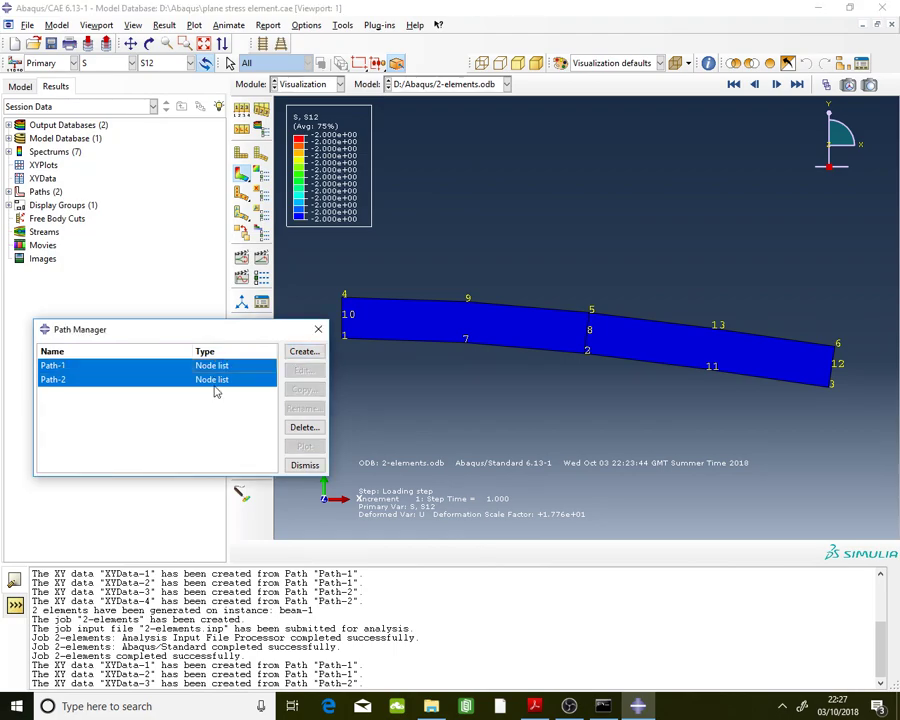
{"action": "left_click", "coordinate": [305, 428]}
{"action": "left_click", "coordinate": [464, 367]}
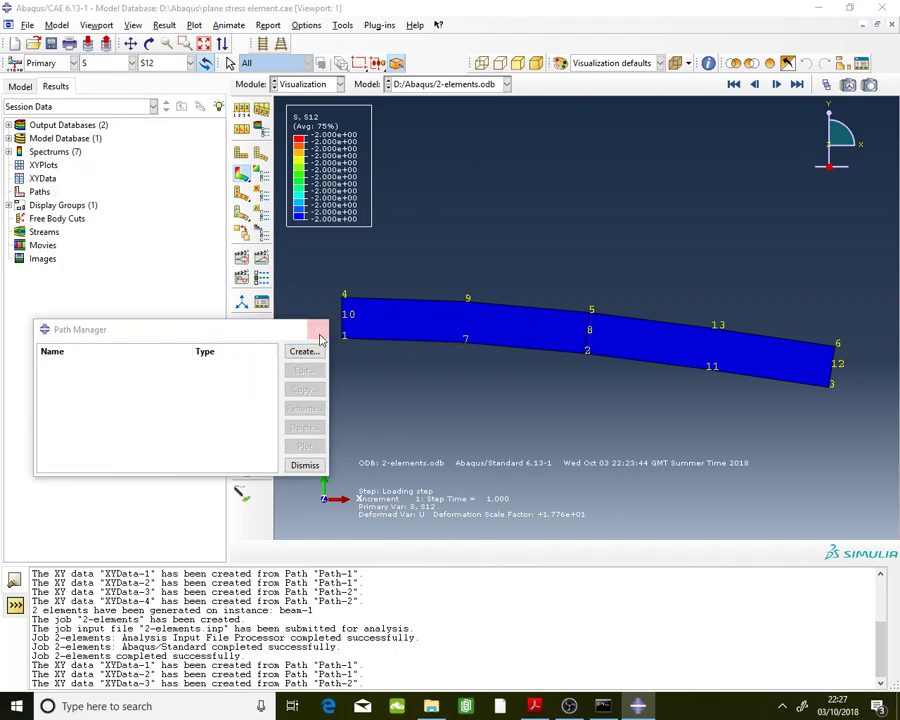
{"action": "left_click", "coordinate": [318, 329]}
Step: Switch to the Mesh module and consult the Cantilevered Beam PDF in Acrobat Reader for the next mesh density
{"action": "left_click", "coordinate": [313, 86]}
{"action": "left_click", "coordinate": [320, 196]}
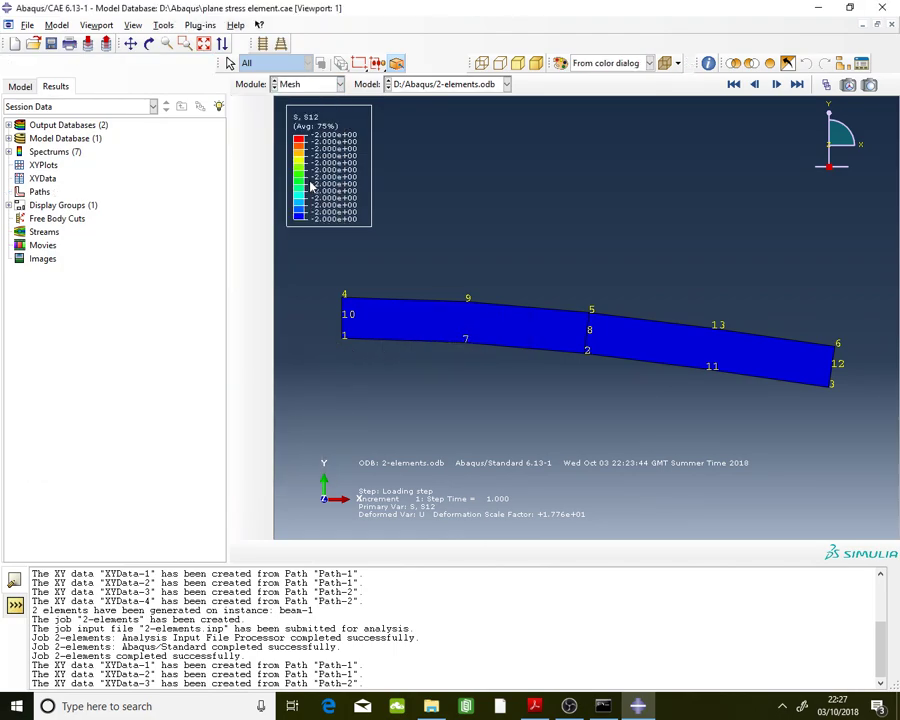
{"action": "key", "text": "alt+Tab"}
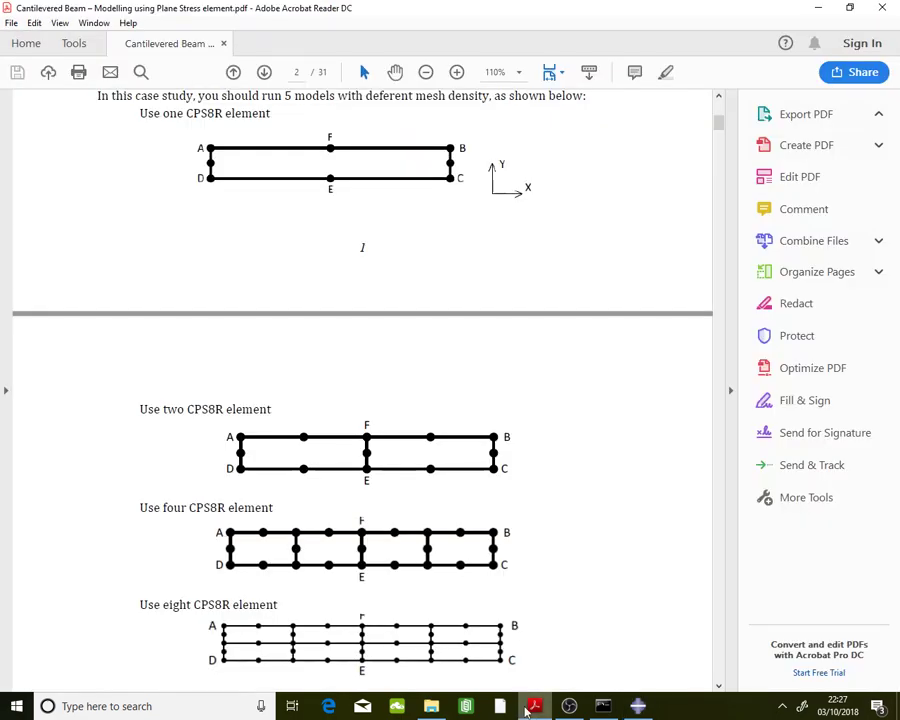
{"action": "scroll", "coordinate": [506, 506], "scroll_direction": "down", "scroll_amount": 3}
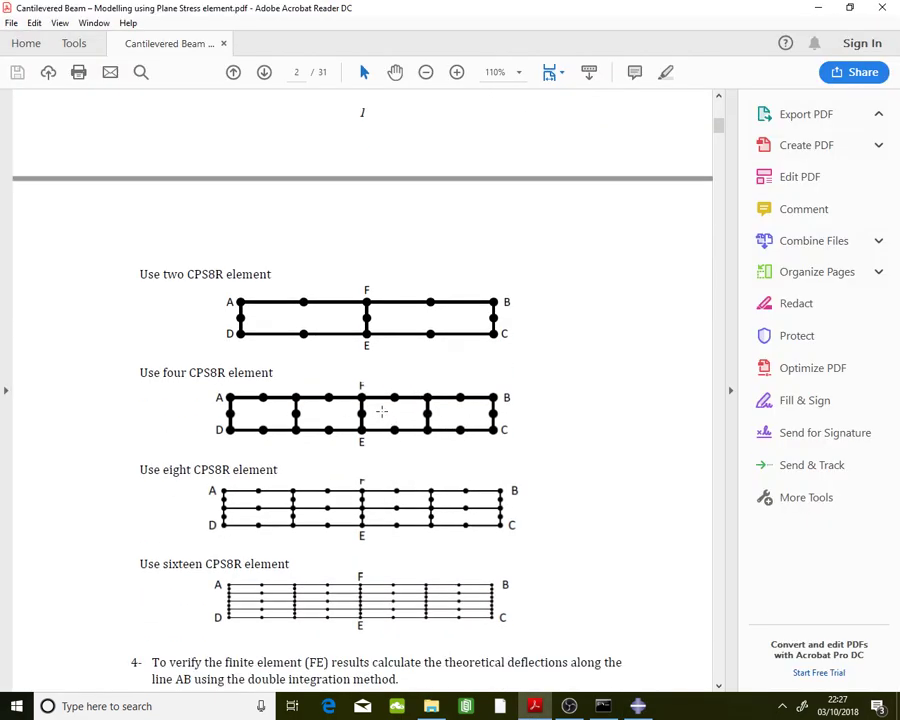
{"action": "left_click", "coordinate": [820, 12]}
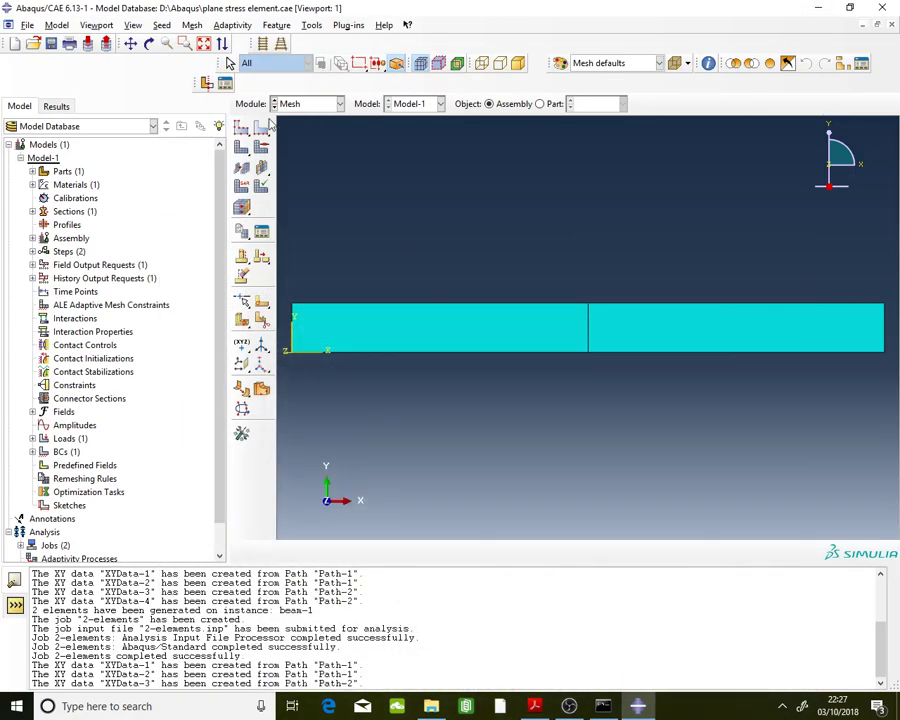
Step: Reseed the beam's upper and lower edges by number with 4 elements each, deleting the old mesh, and remesh the part instance
{"action": "left_click", "coordinate": [263, 128]}
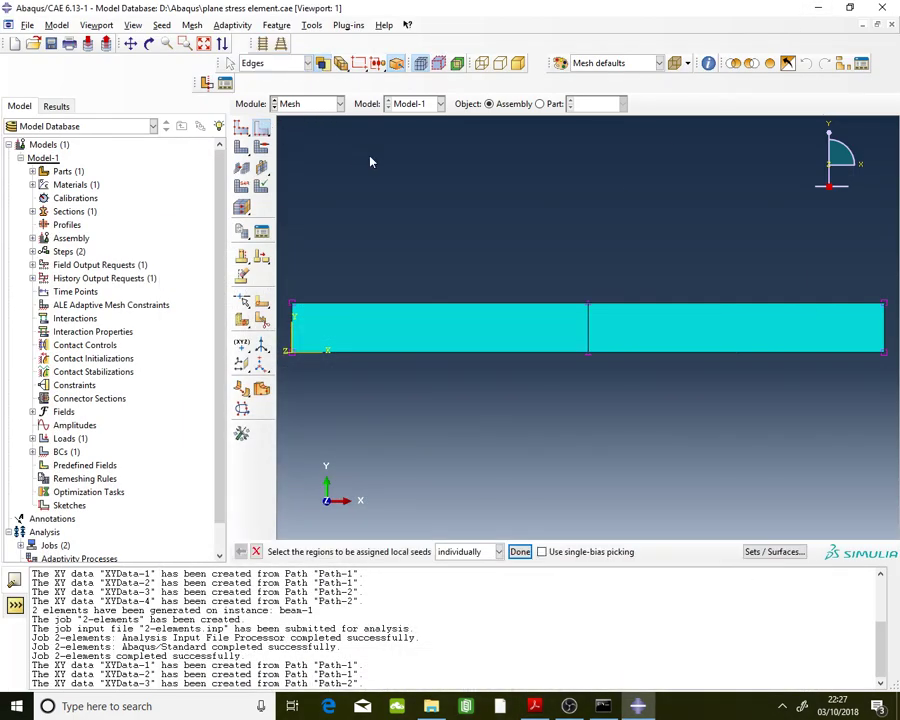
{"action": "left_click", "coordinate": [537, 306]}
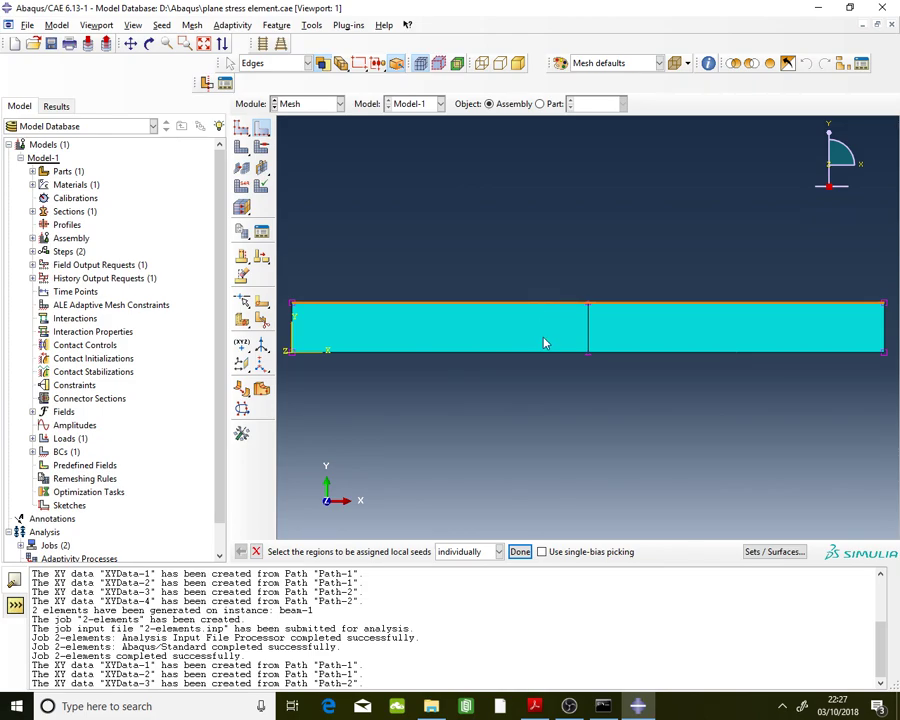
{"action": "left_click", "coordinate": [548, 358], "text": "shift"}
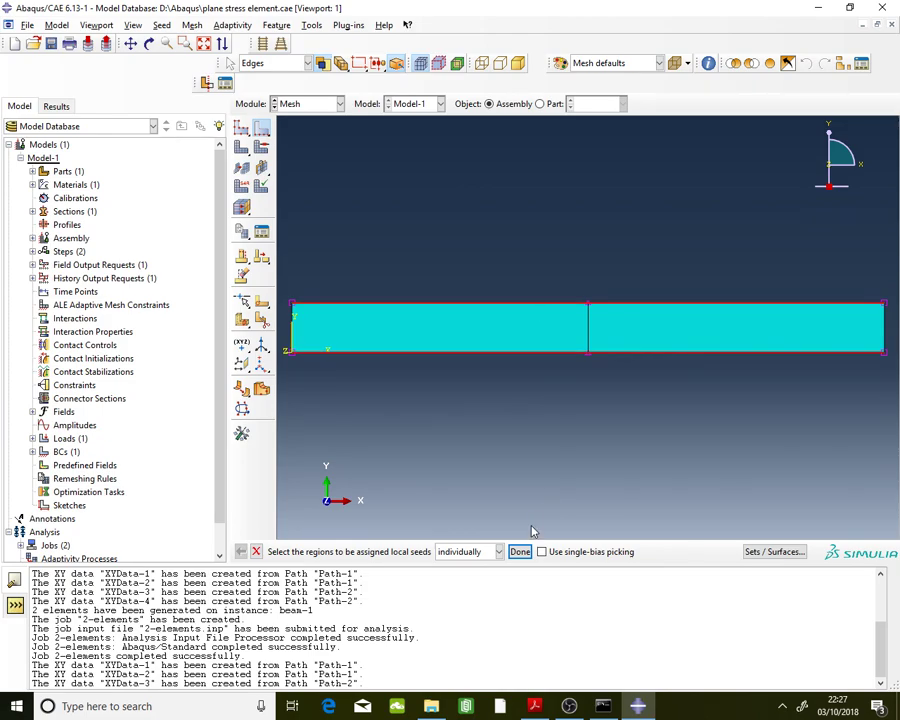
{"action": "middle_click", "coordinate": [372, 386]}
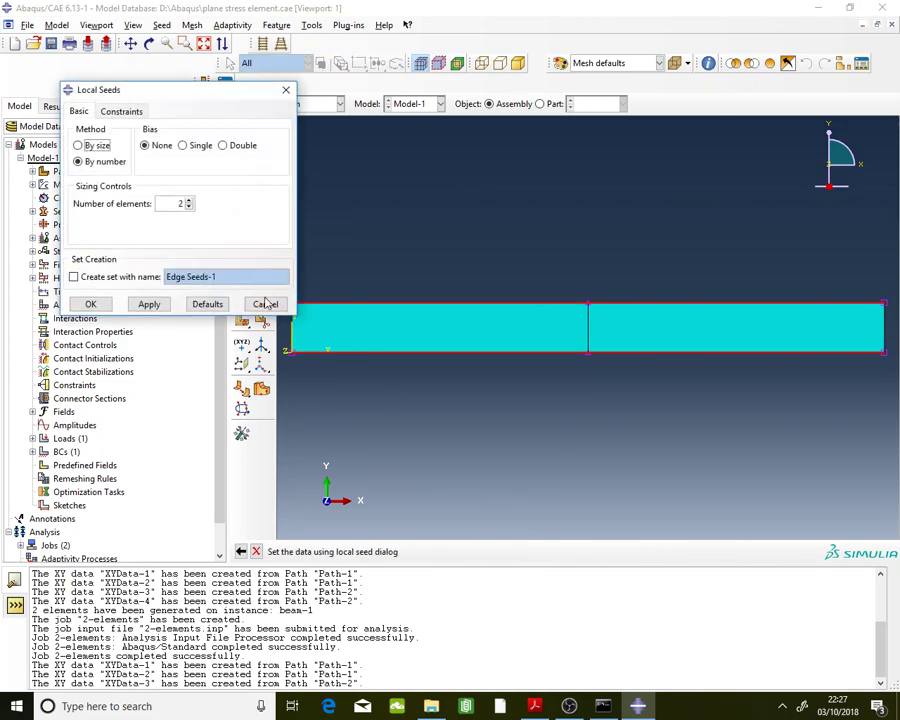
{"action": "left_click", "coordinate": [189, 201]}
{"action": "left_click", "coordinate": [91, 306]}
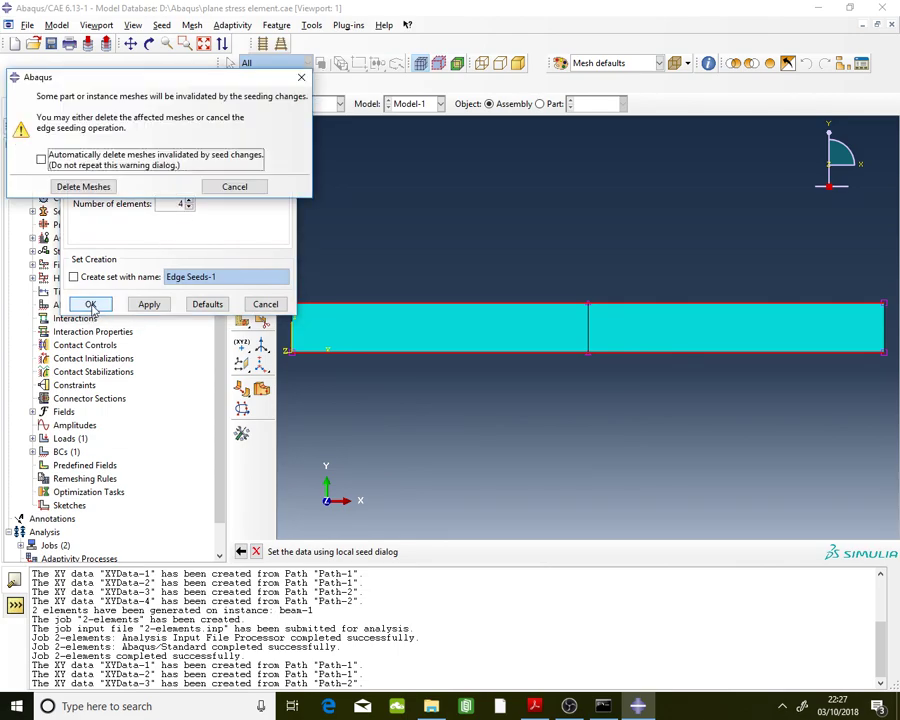
{"action": "left_click", "coordinate": [113, 188]}
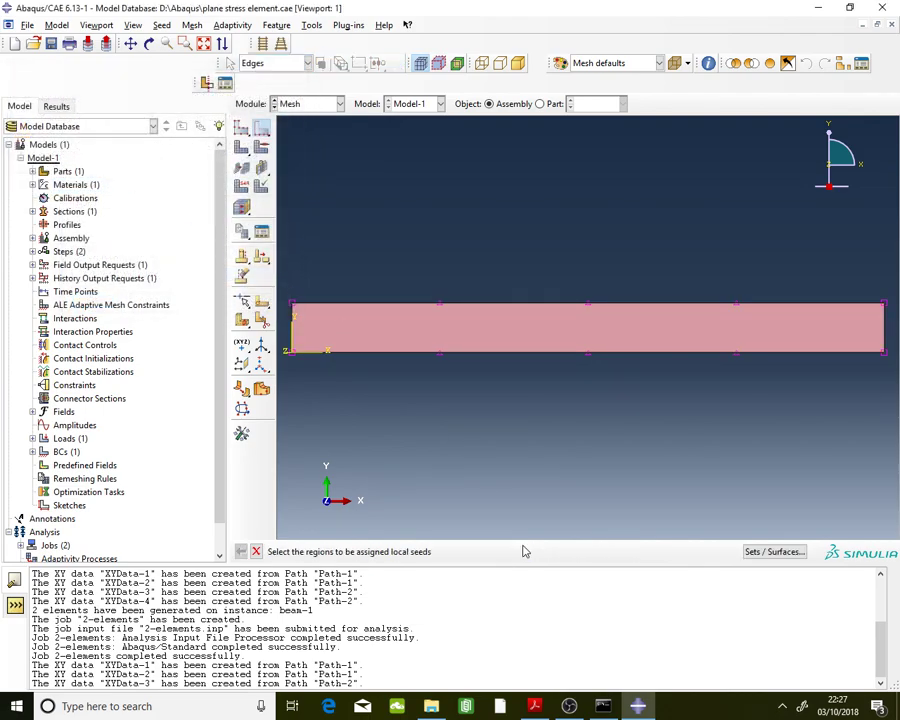
{"action": "left_click", "coordinate": [241, 207]}
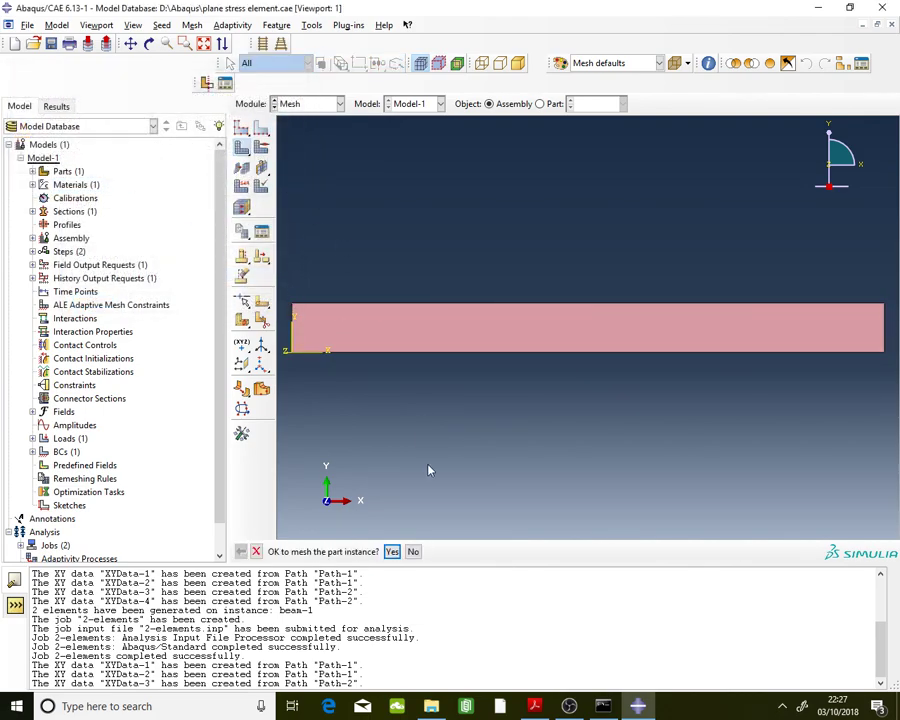
{"action": "middle_click", "coordinate": [539, 412]}
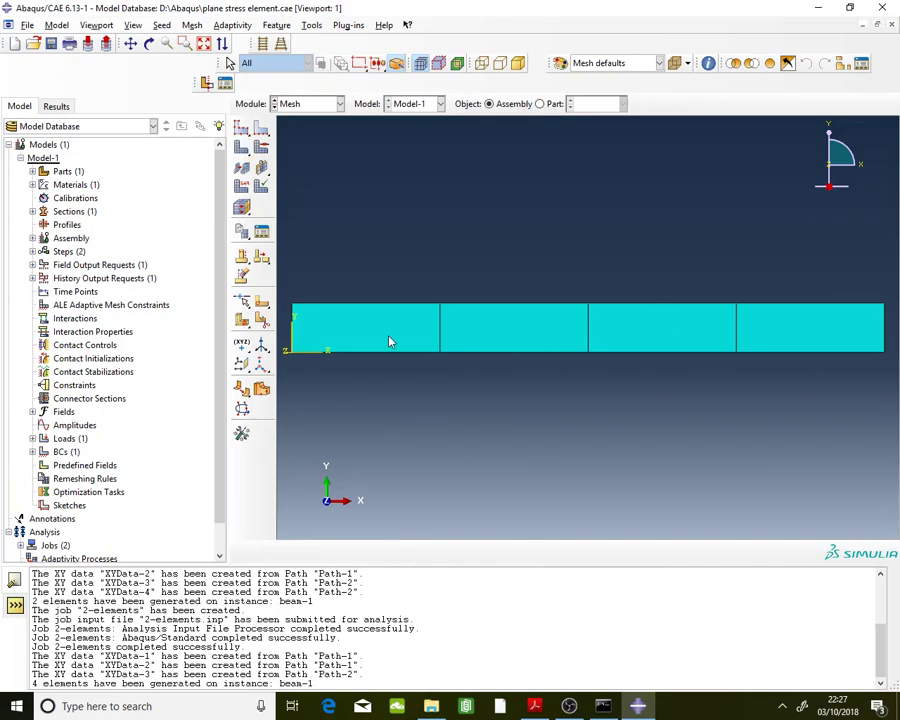
Step: Create a full analysis job named 4-elements from Model-1 in the Job module and submit it
{"action": "left_click", "coordinate": [330, 106]}
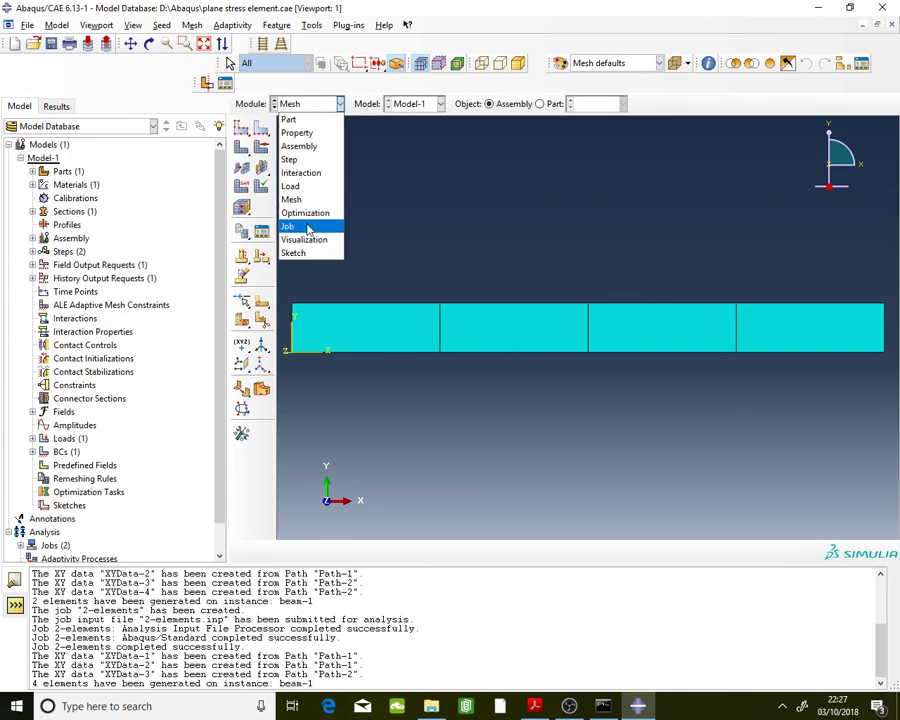
{"action": "left_click", "coordinate": [352, 227]}
{"action": "left_click", "coordinate": [285, 492]}
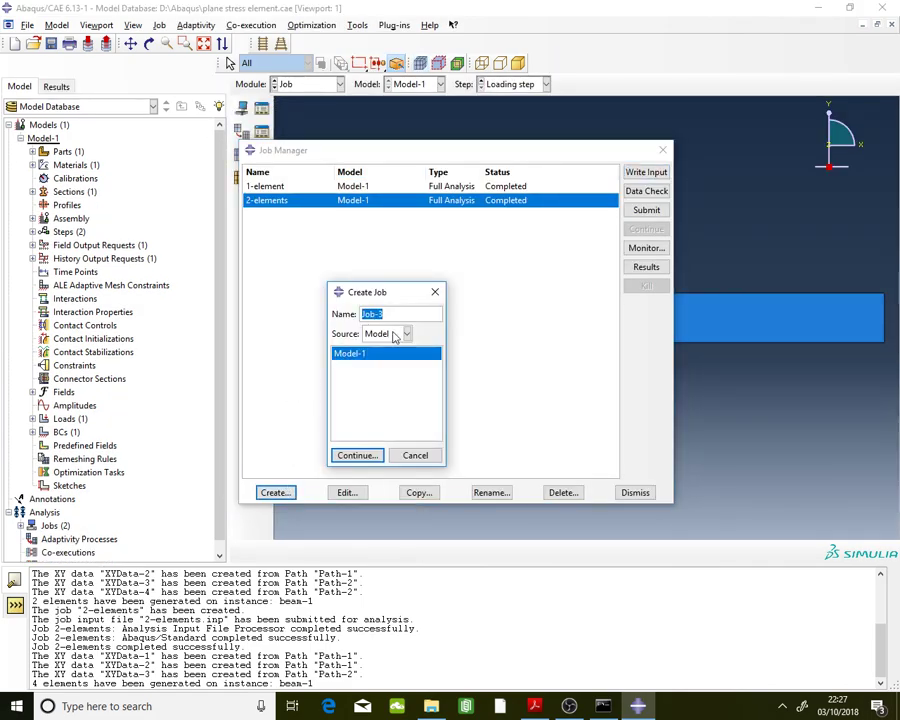
{"action": "type", "text": "5"}
{"action": "type", "text": "-elements"}
{"action": "left_click", "coordinate": [352, 455]}
{"action": "left_click", "coordinate": [236, 444]}
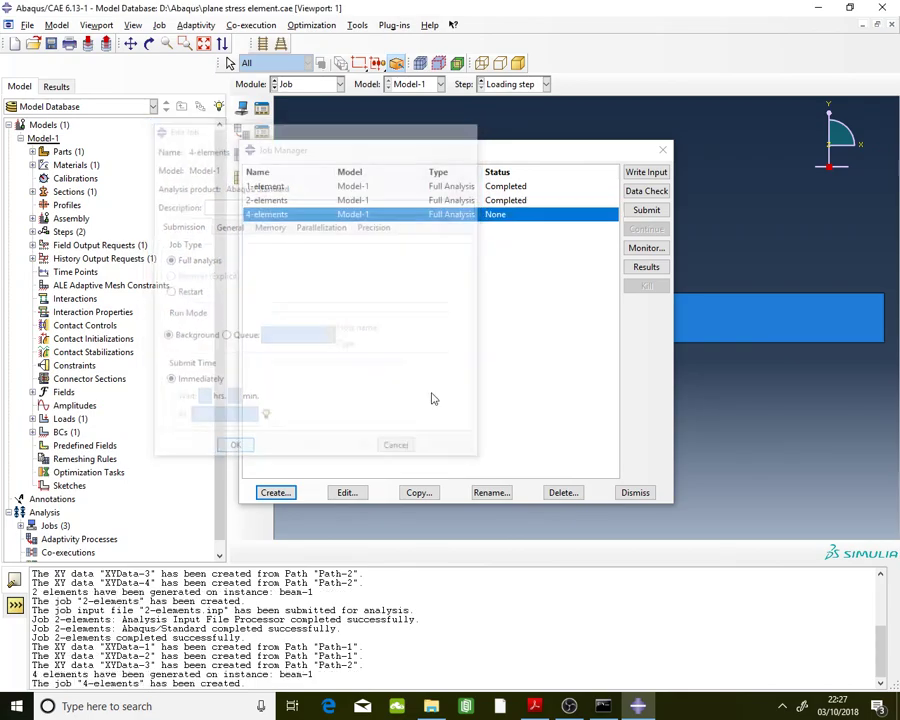
{"action": "left_click", "coordinate": [646, 210]}
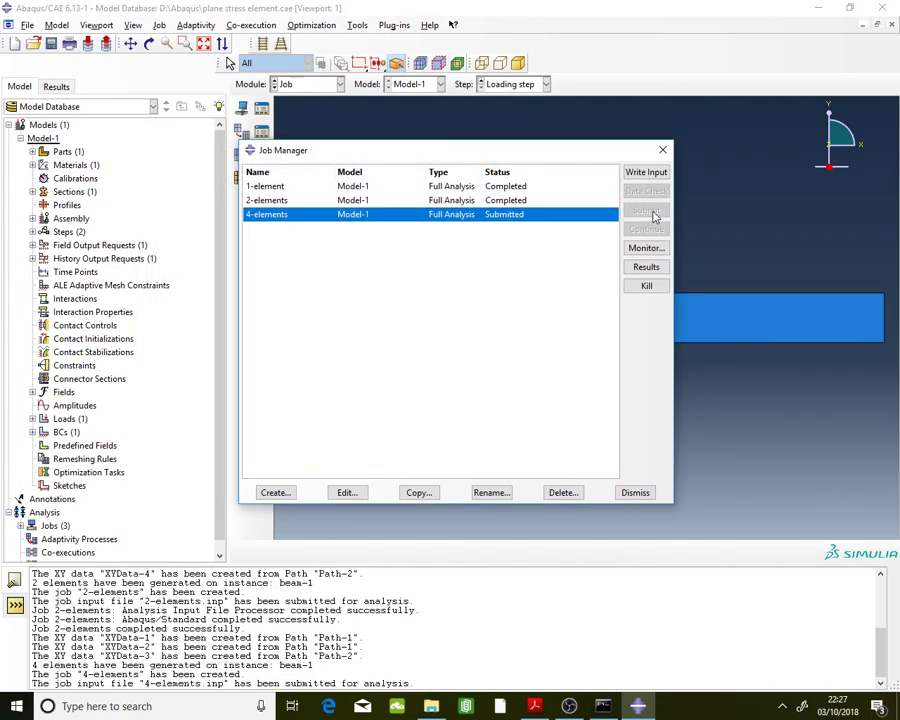
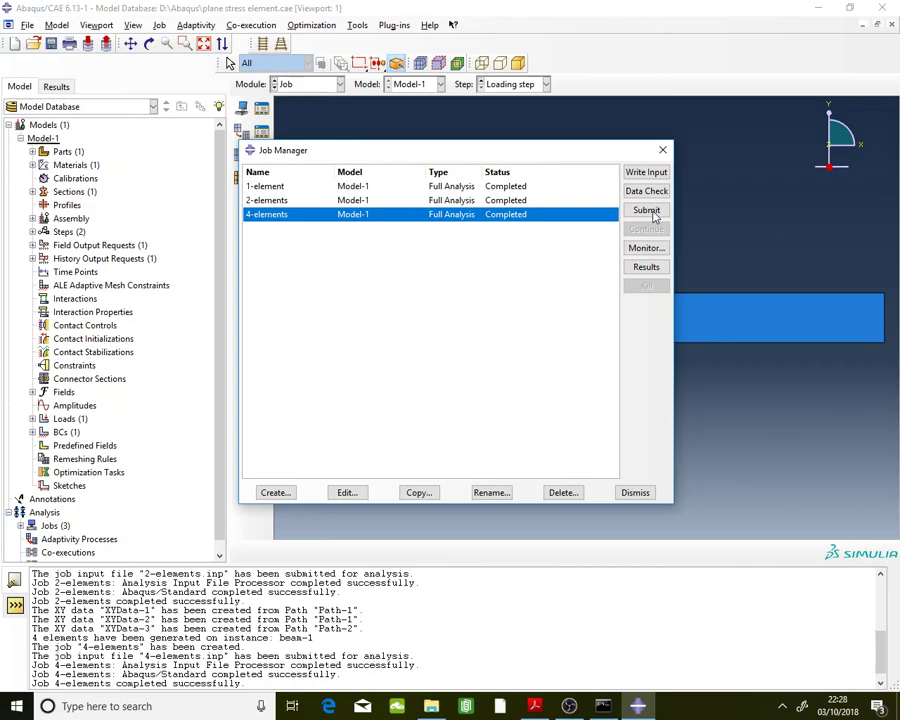
Step: Open the results of the 4-elements job and plot the U2 displacement contours on the deformed beam
{"action": "left_click", "coordinate": [660, 268]}
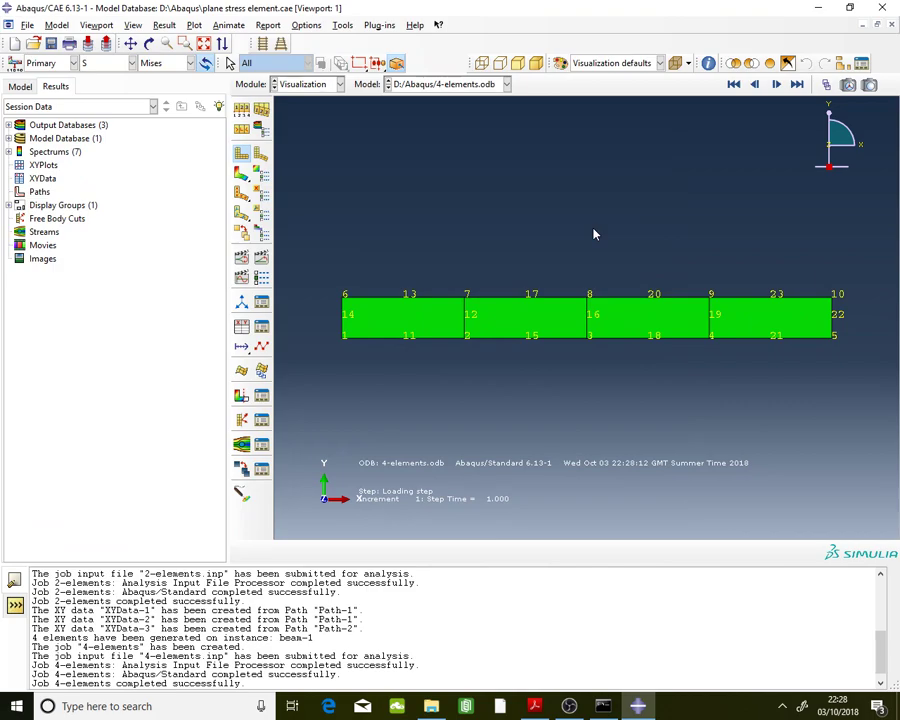
{"action": "left_click", "coordinate": [241, 173]}
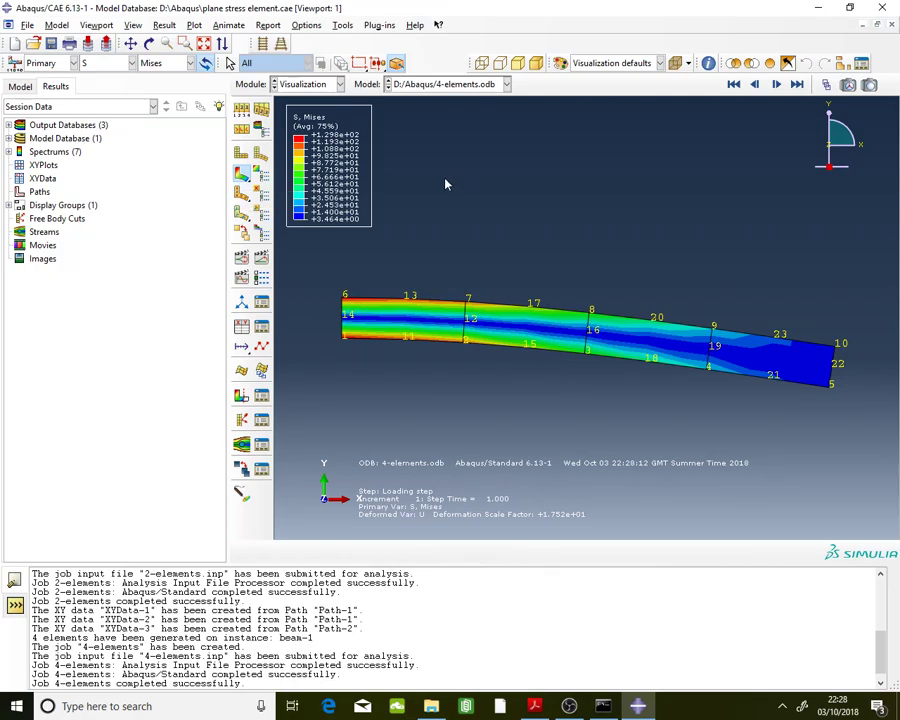
{"action": "left_click", "coordinate": [350, 28]}
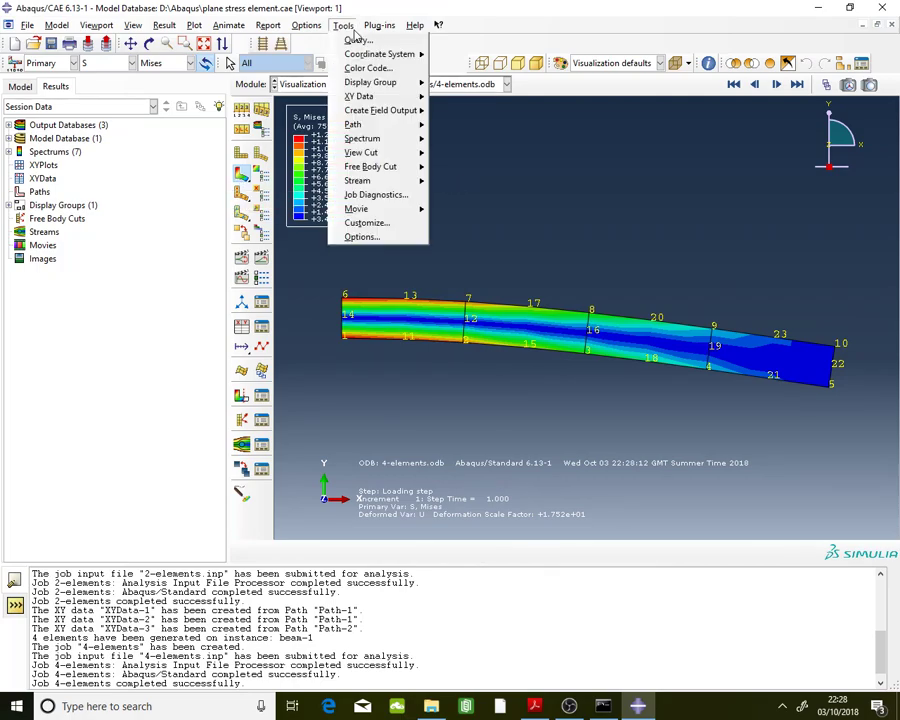
{"action": "left_click", "coordinate": [131, 63]}
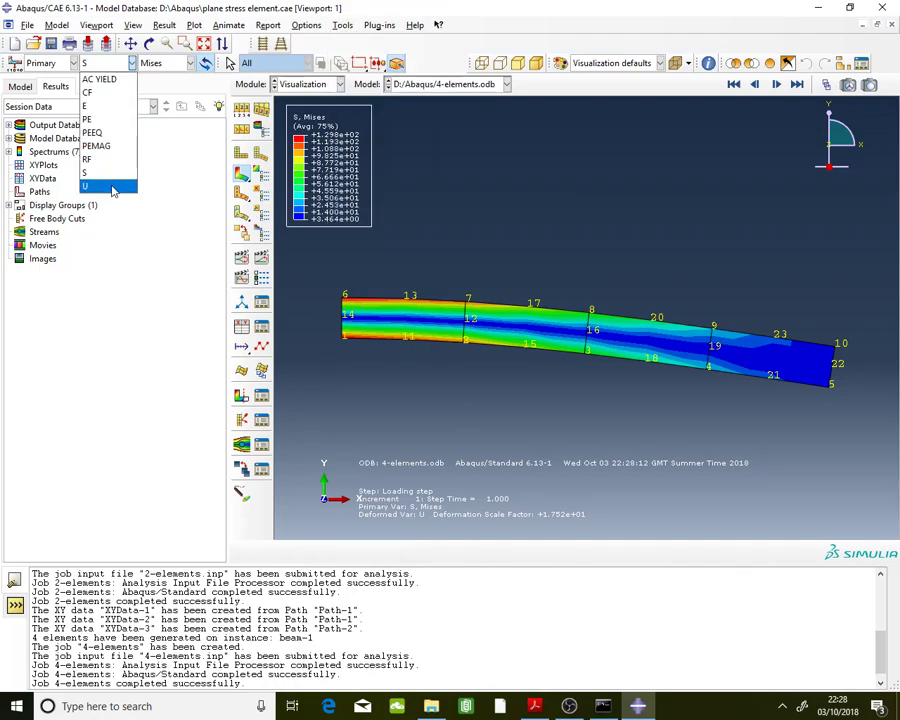
{"action": "left_click", "coordinate": [116, 186]}
{"action": "left_click", "coordinate": [178, 63]}
{"action": "left_click", "coordinate": [160, 106]}
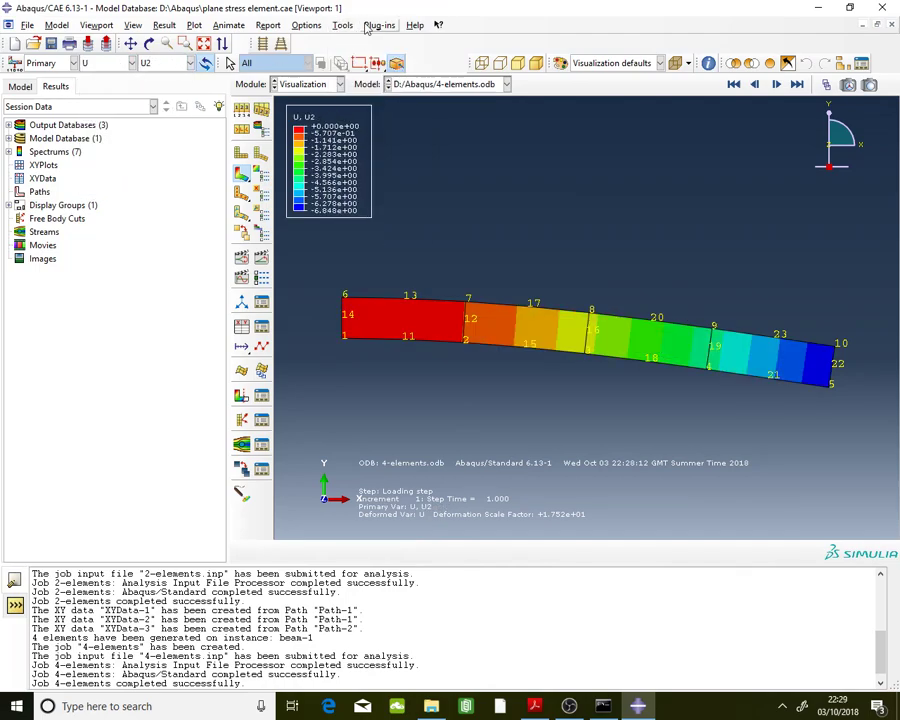
Step: Create a node list path along the beam's upper edge through nodes 6, 13, 7, 17, 8, 20, 9, 23 and 10
{"action": "left_click", "coordinate": [345, 26]}
{"action": "mouse_move", "coordinate": [400, 124]}
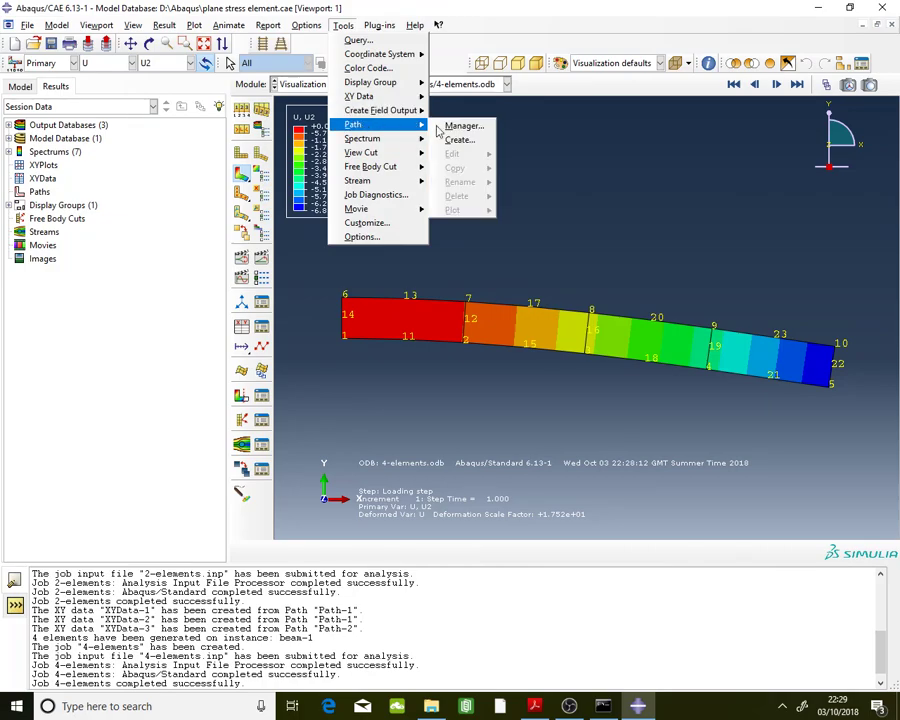
{"action": "left_click", "coordinate": [460, 126]}
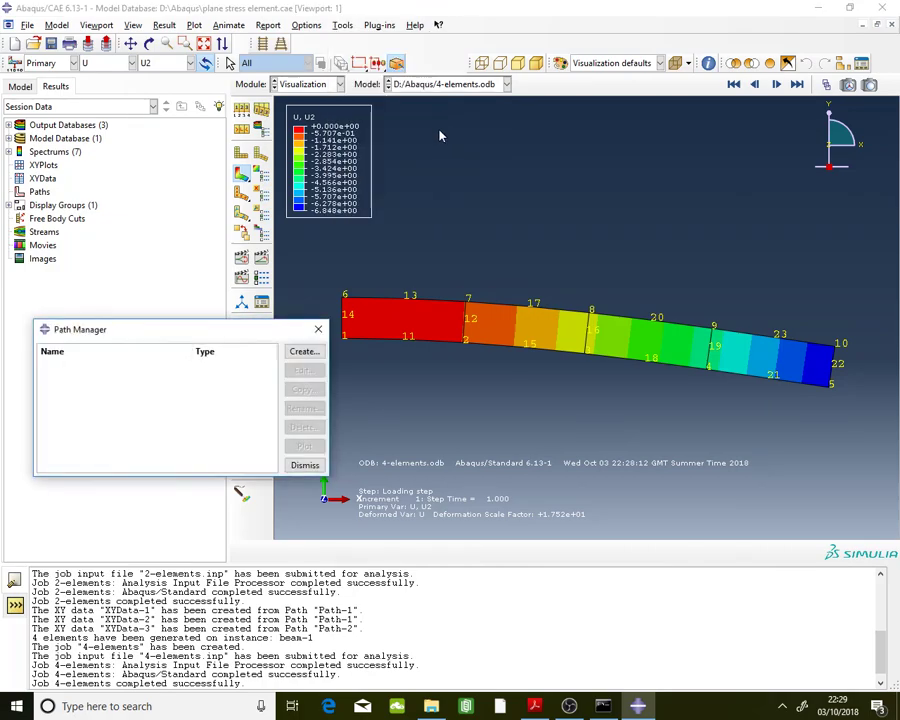
{"action": "left_click", "coordinate": [305, 352]}
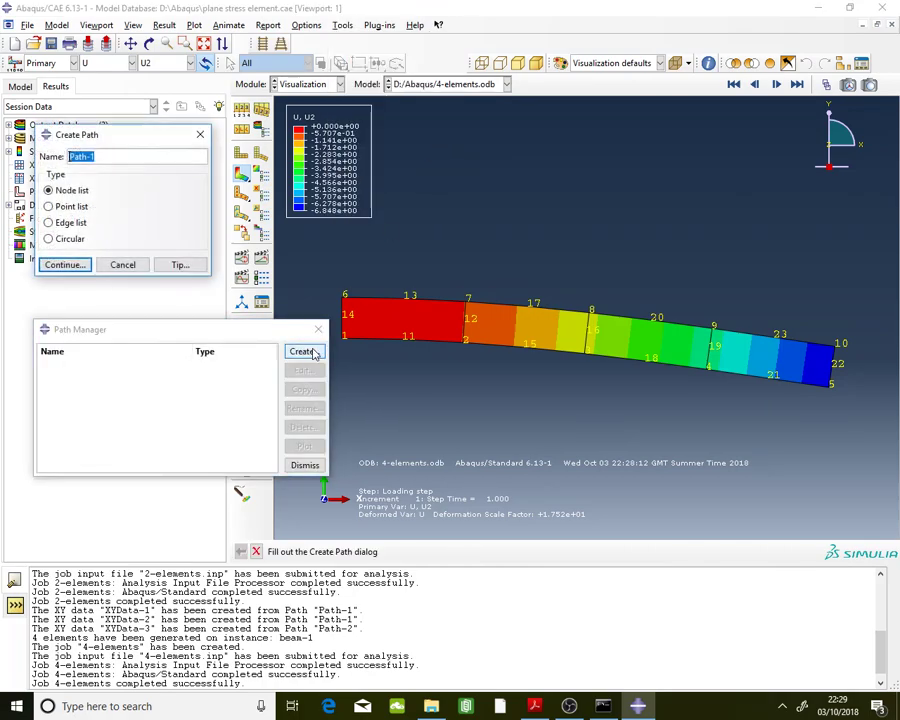
{"action": "left_click", "coordinate": [80, 268]}
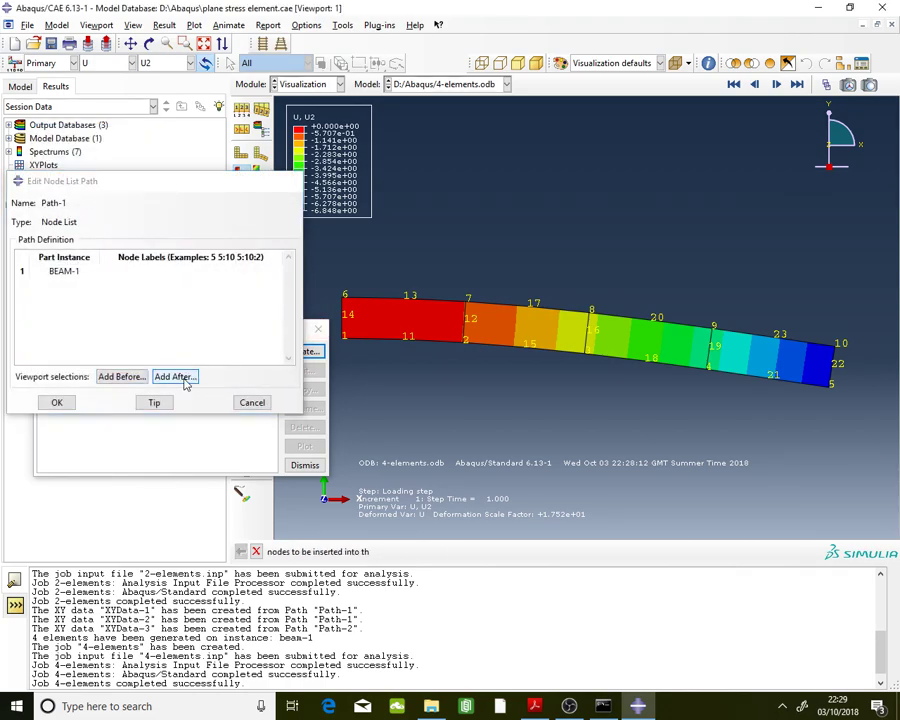
{"action": "left_click", "coordinate": [175, 377]}
{"action": "left_click", "coordinate": [343, 297]}
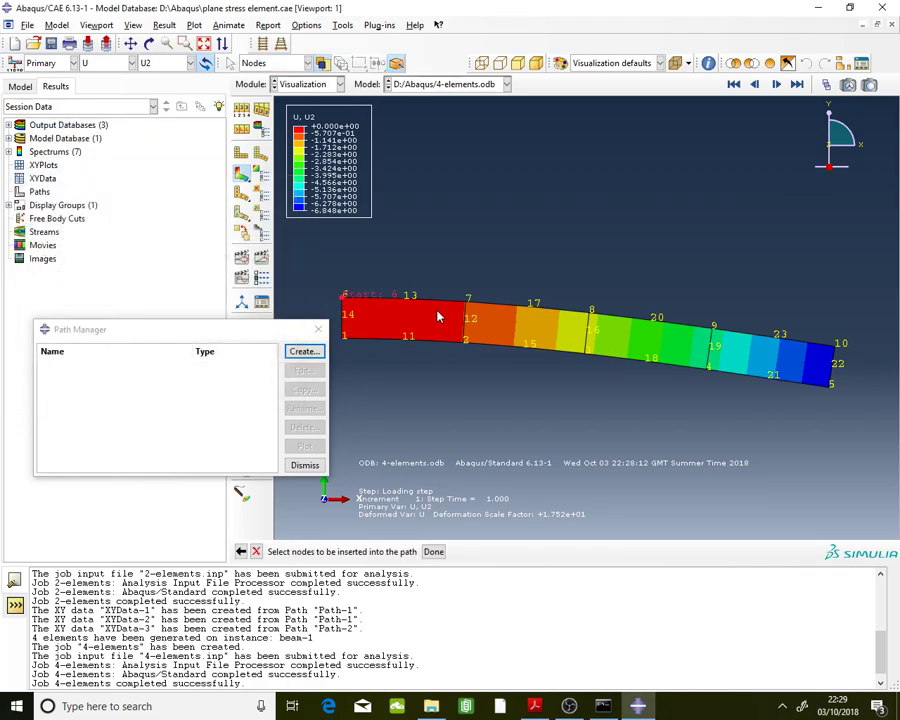
{"action": "left_click", "coordinate": [407, 302]}
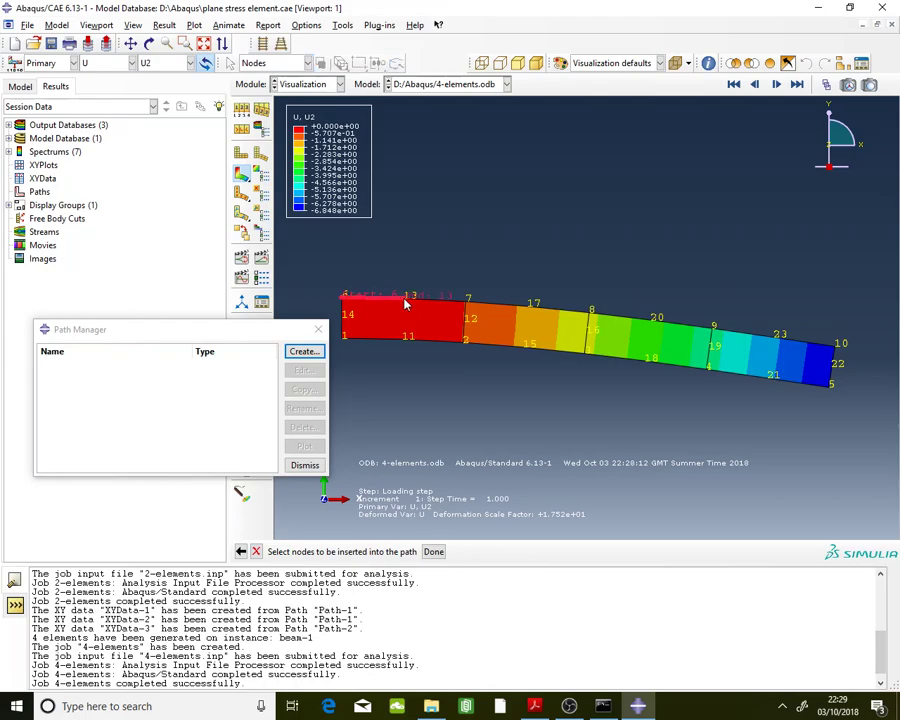
{"action": "left_click", "coordinate": [465, 308]}
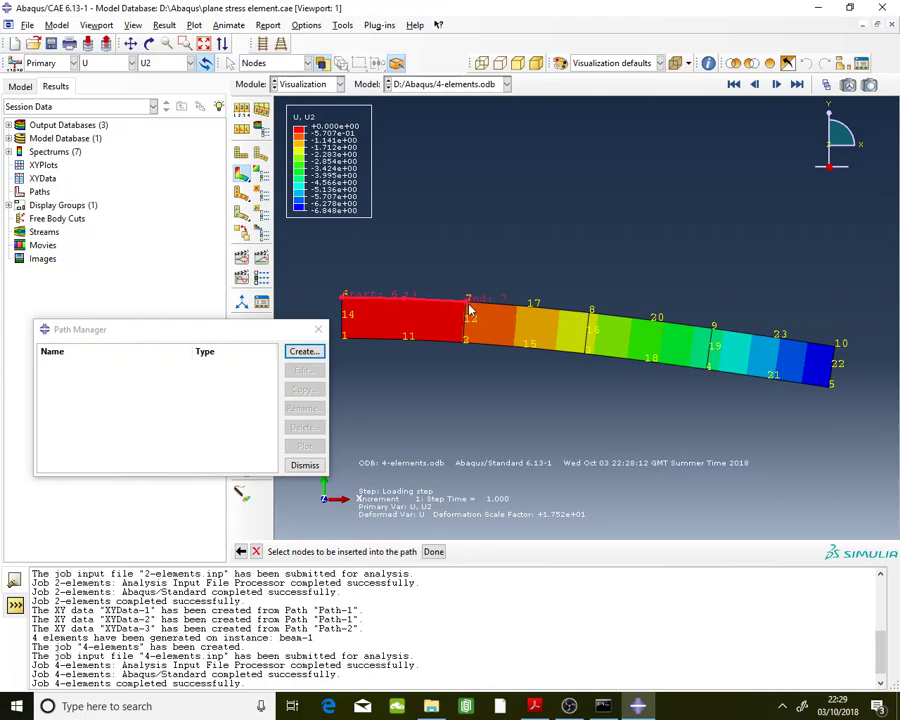
{"action": "left_click", "coordinate": [531, 310]}
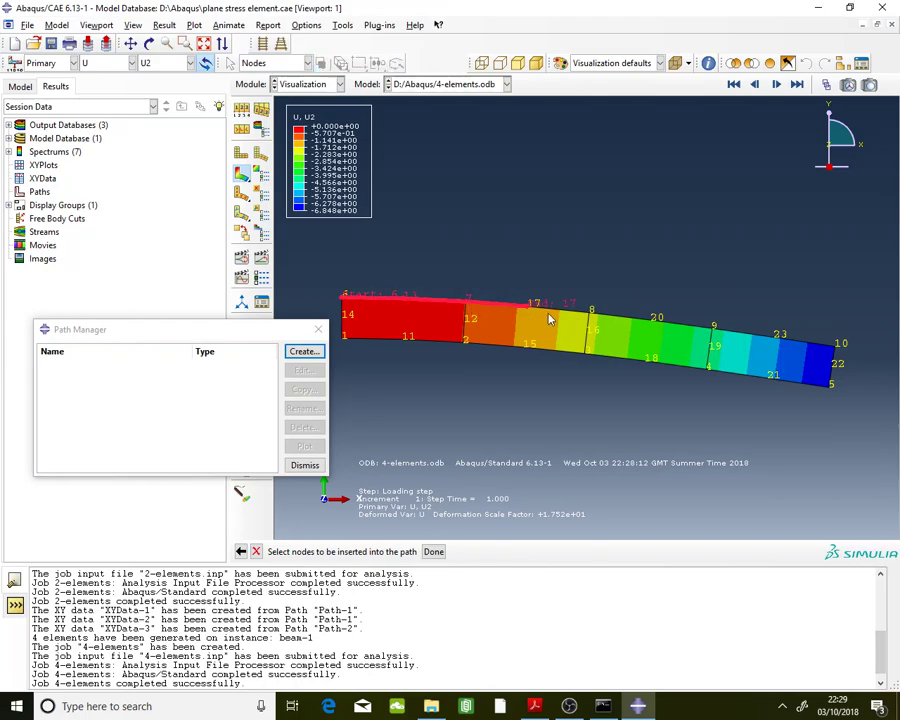
{"action": "left_click", "coordinate": [590, 316]}
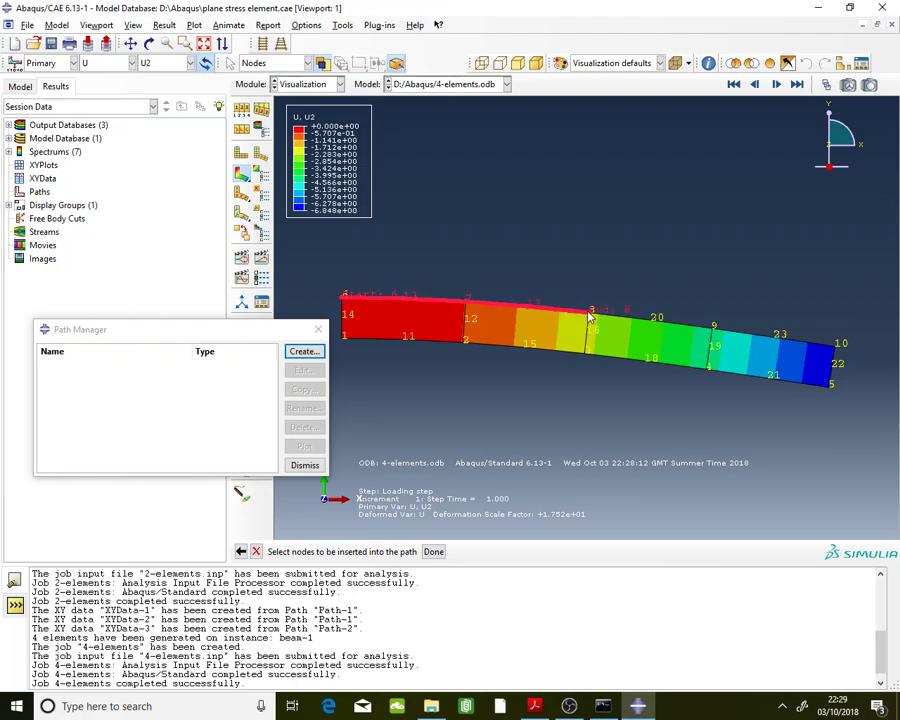
{"action": "left_click", "coordinate": [652, 320]}
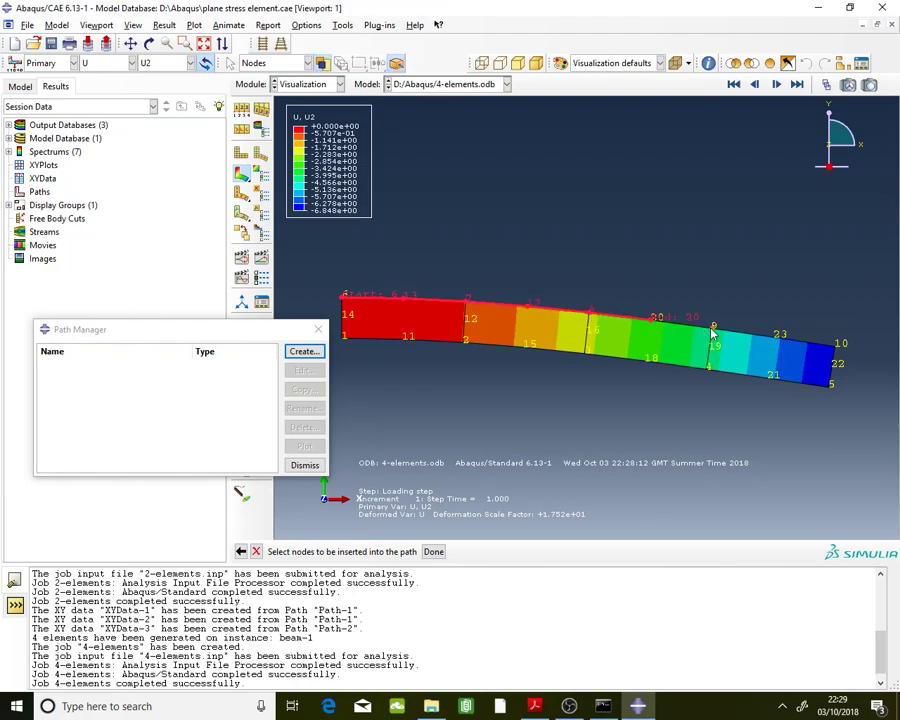
{"action": "left_click", "coordinate": [708, 327]}
{"action": "left_click", "coordinate": [778, 340]}
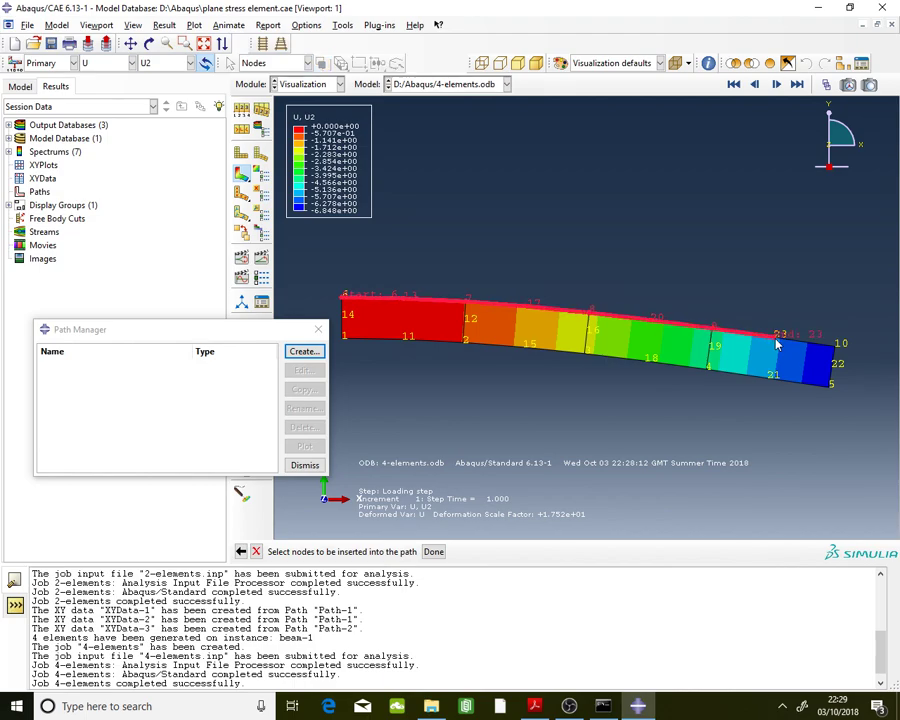
{"action": "left_click", "coordinate": [838, 350]}
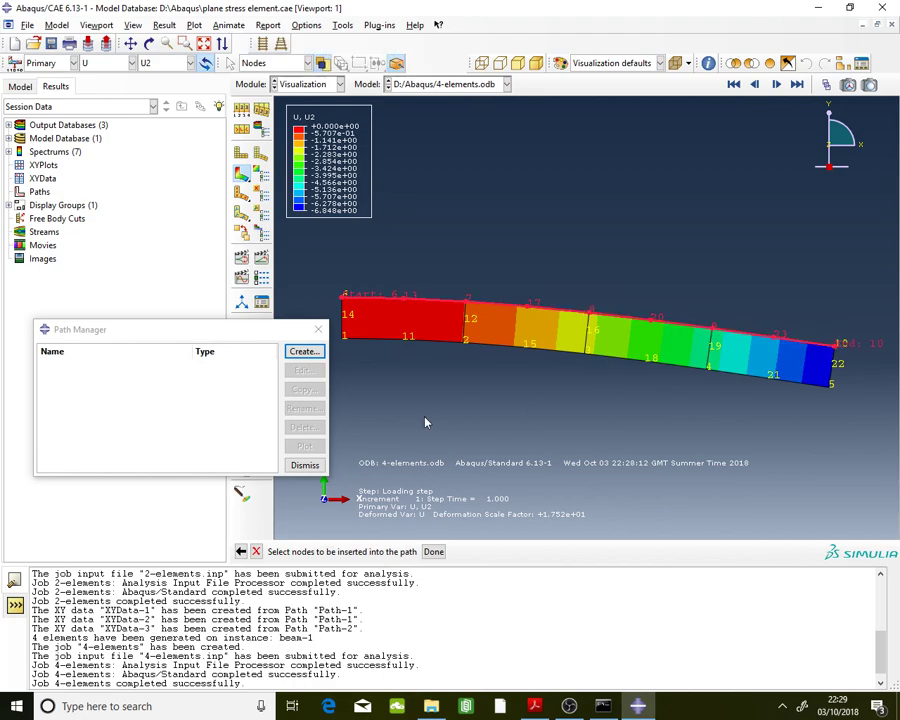
{"action": "left_click", "coordinate": [433, 551]}
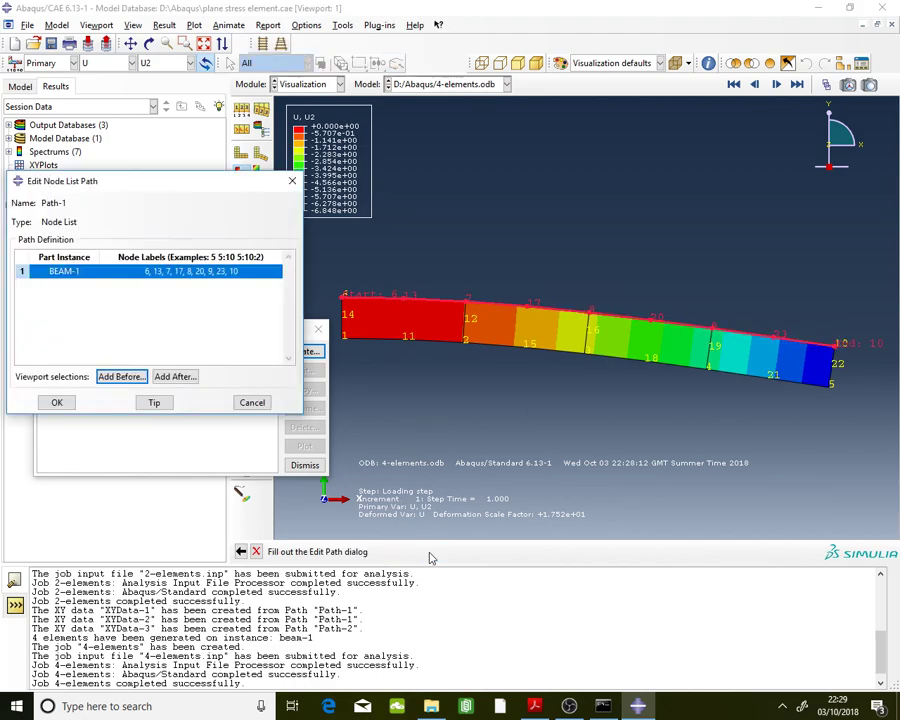
{"action": "left_click", "coordinate": [57, 402]}
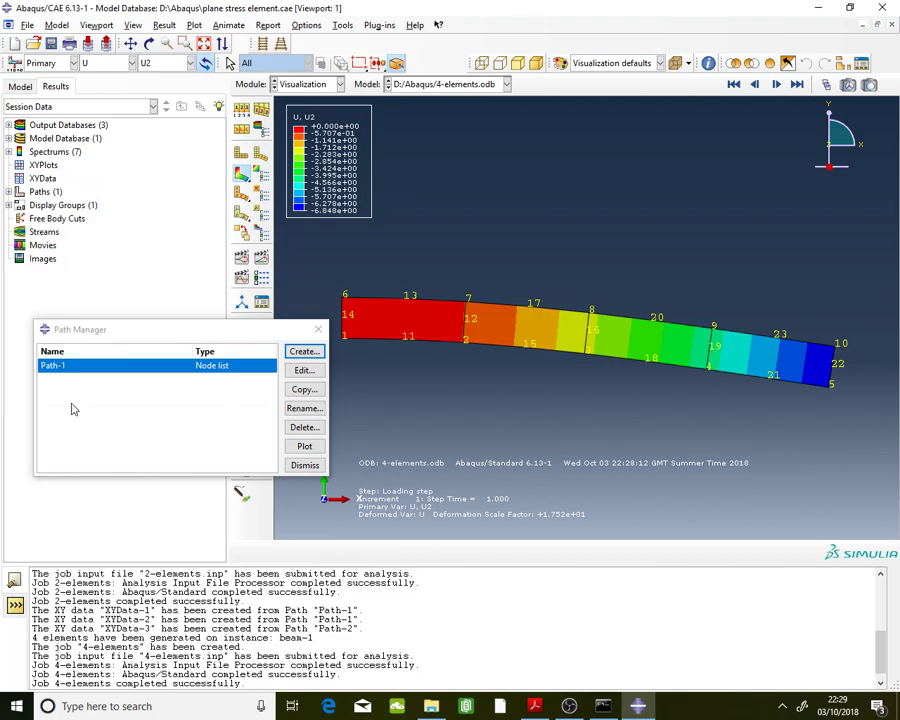
Step: Extract U2 along Path-1 on the undeformed shape against X distance and save it as XY data
{"action": "left_click", "coordinate": [343, 25]}
{"action": "mouse_move", "coordinate": [372, 96]}
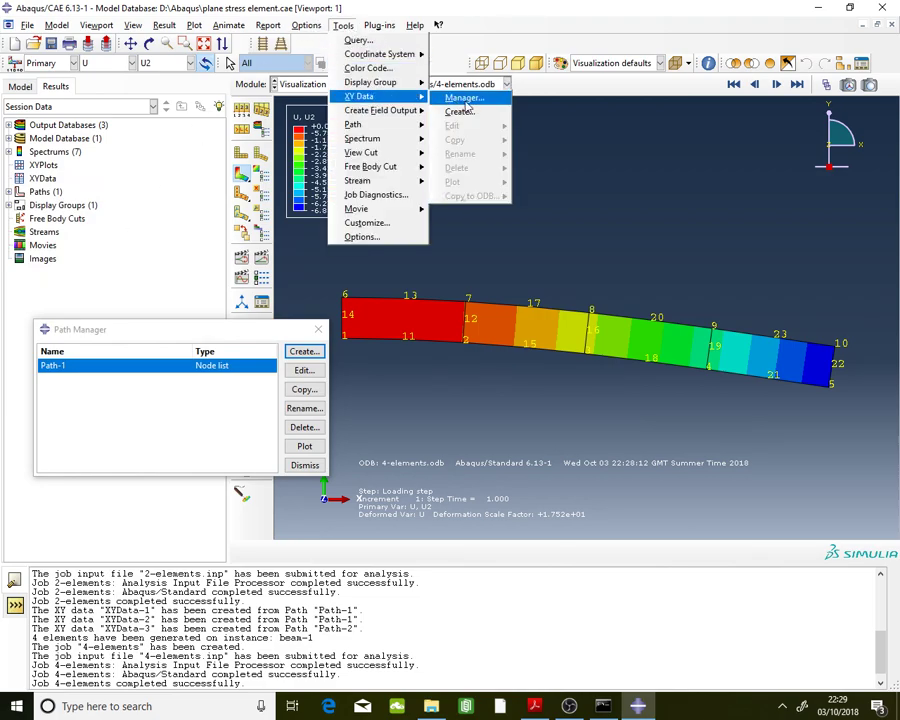
{"action": "left_click", "coordinate": [466, 100]}
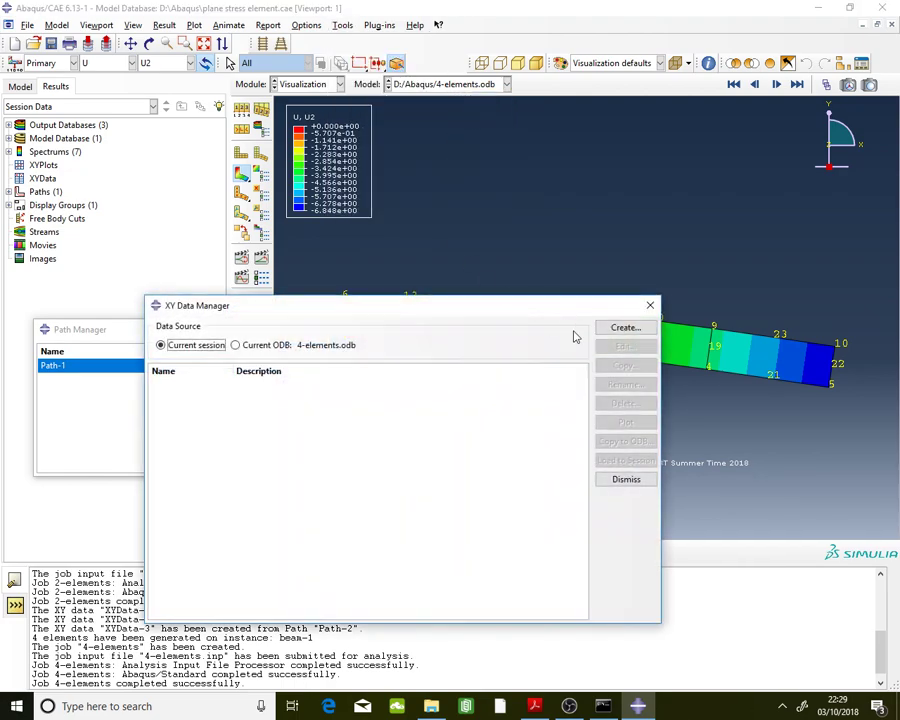
{"action": "left_click", "coordinate": [624, 330]}
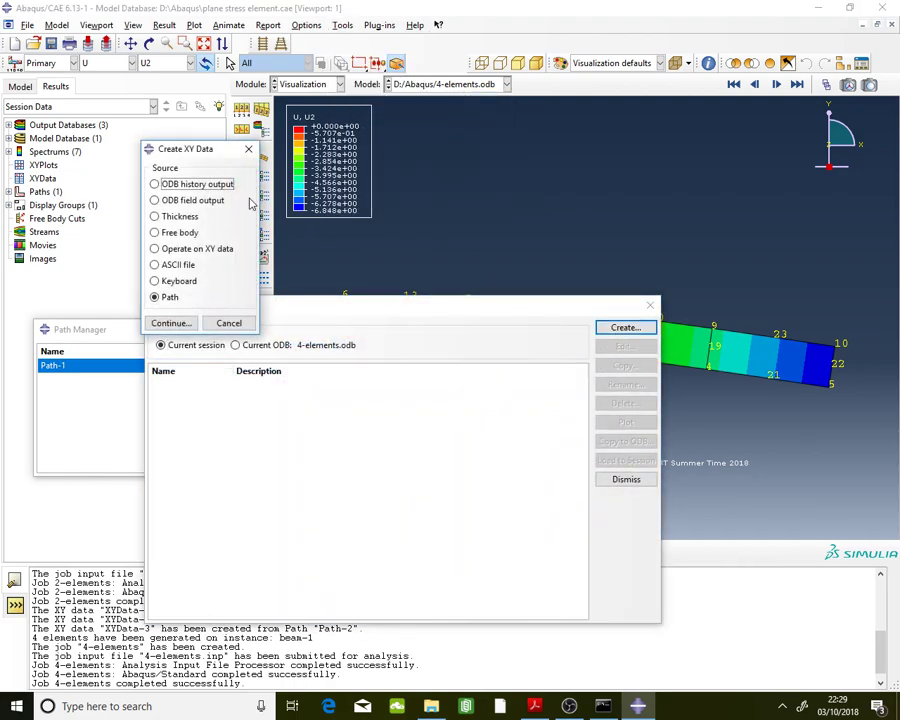
{"action": "left_click", "coordinate": [170, 323]}
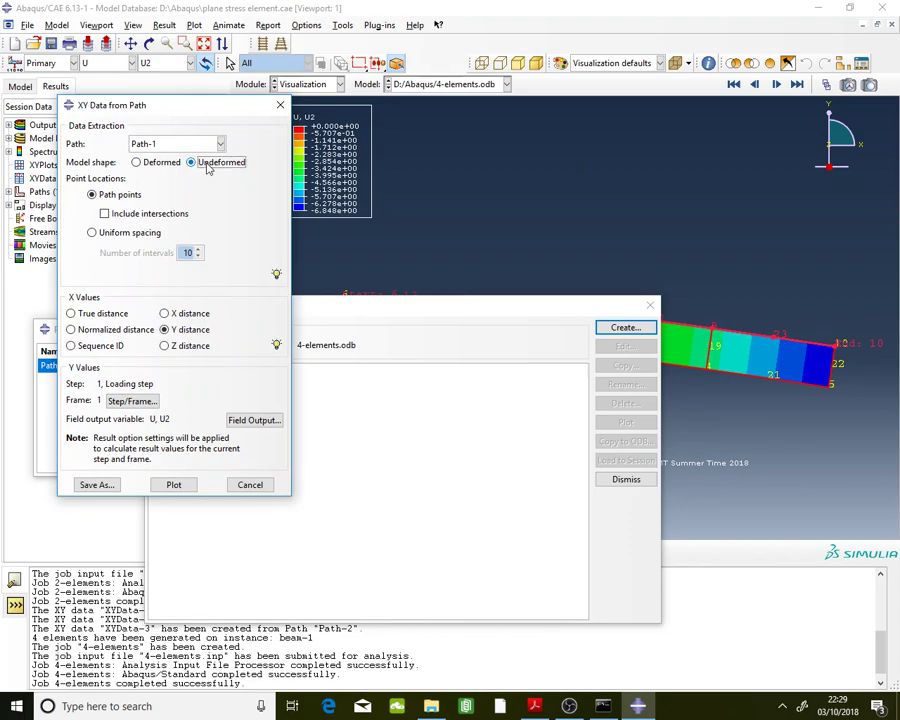
{"action": "left_click", "coordinate": [192, 316]}
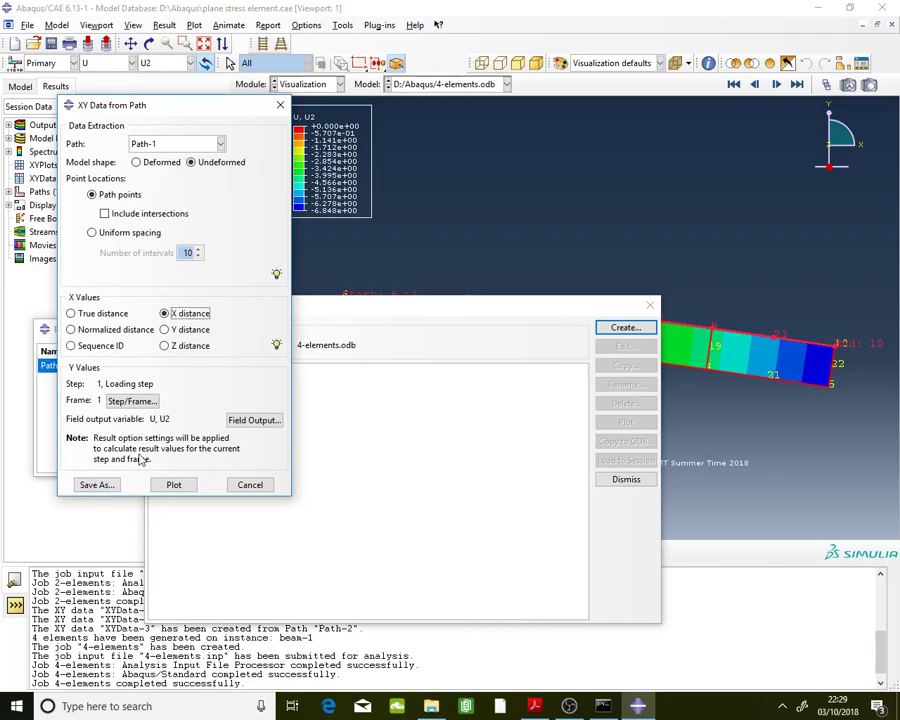
{"action": "left_click", "coordinate": [96, 484]}
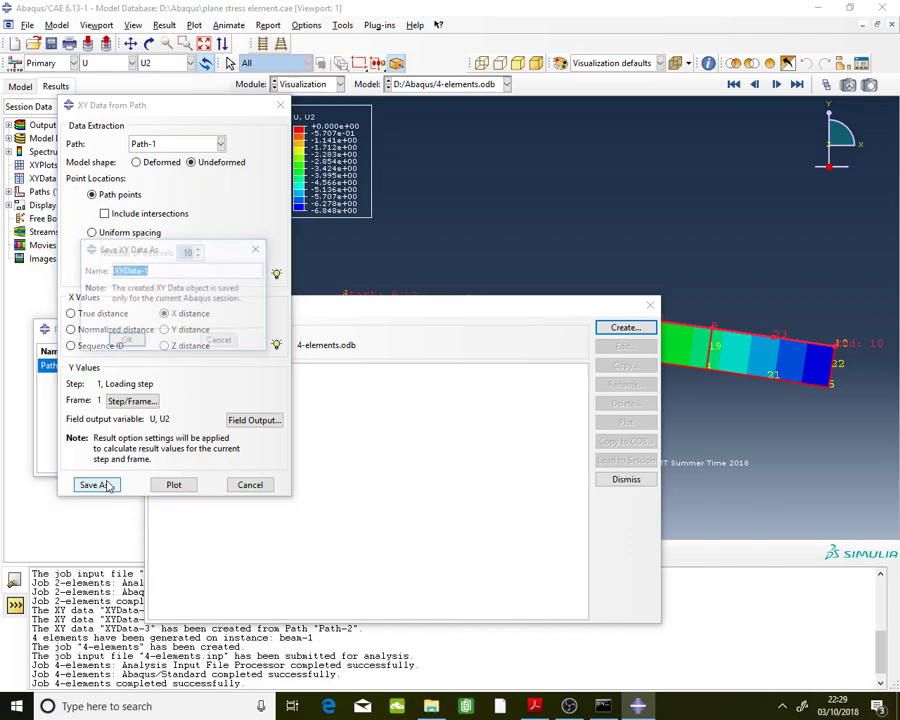
{"action": "left_click", "coordinate": [122, 343]}
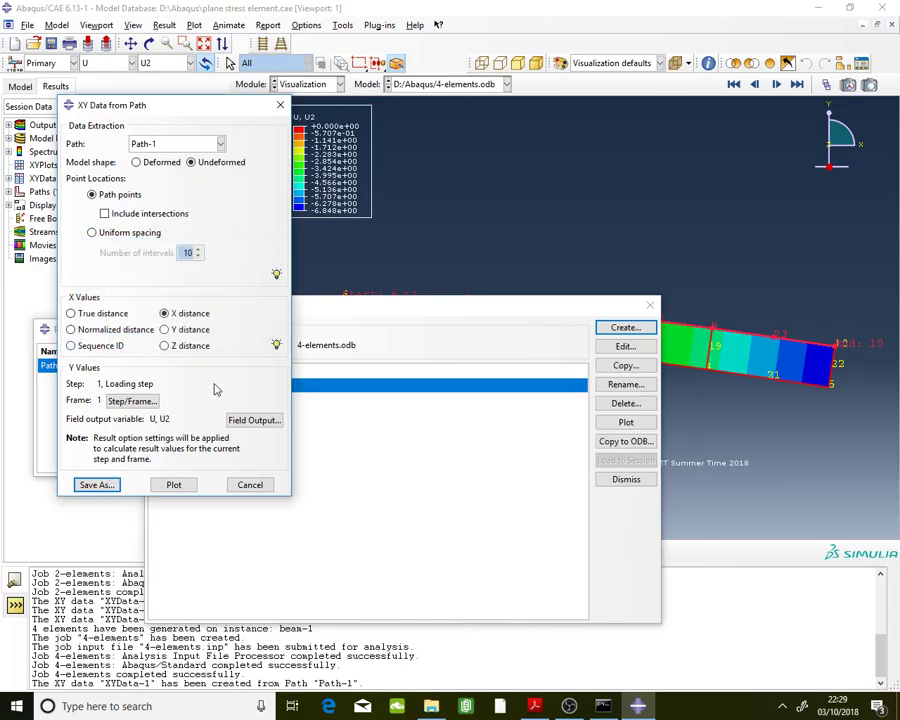
Step: Open the saved U2 data set XYData-1, select all its X and Y values, and close the table
{"action": "double_click", "coordinate": [344, 394]}
{"action": "left_click_drag", "start_coordinate": [232, 211], "coordinate": [307, 330]}
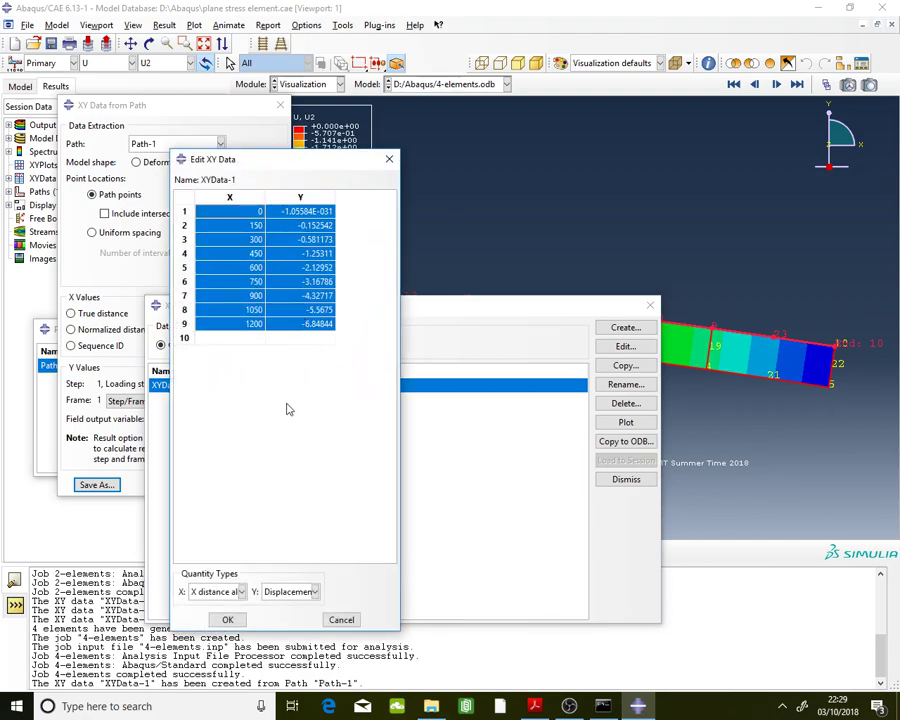
{"action": "left_click", "coordinate": [229, 620]}
{"action": "left_click", "coordinate": [227, 199]}
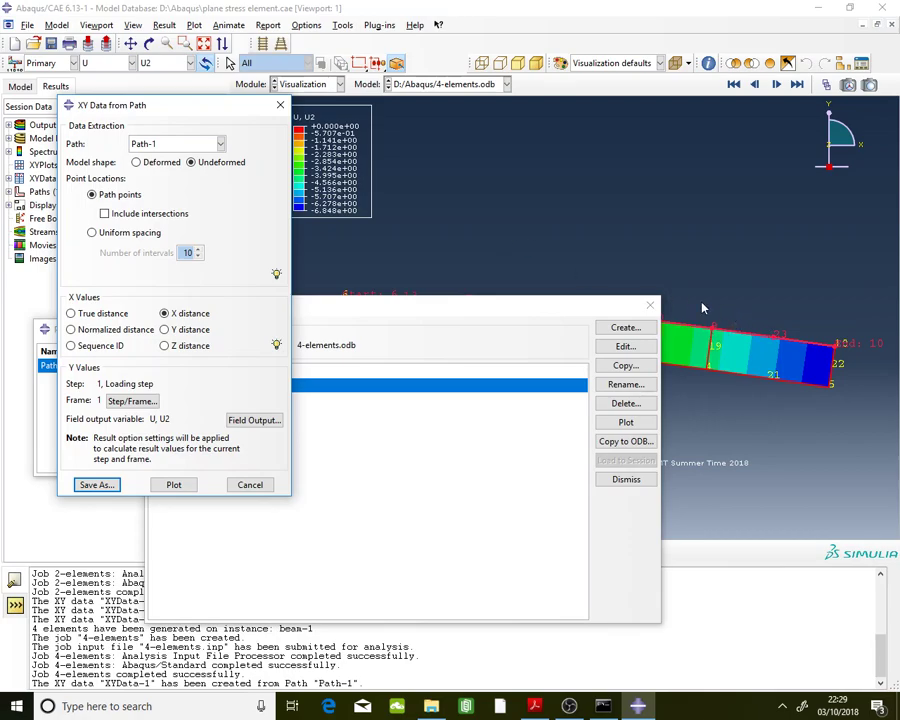
Step: Switch the field output to the S11 stress component and save its values along Path-1 against X distance as XYData-2
{"action": "left_click", "coordinate": [259, 426]}
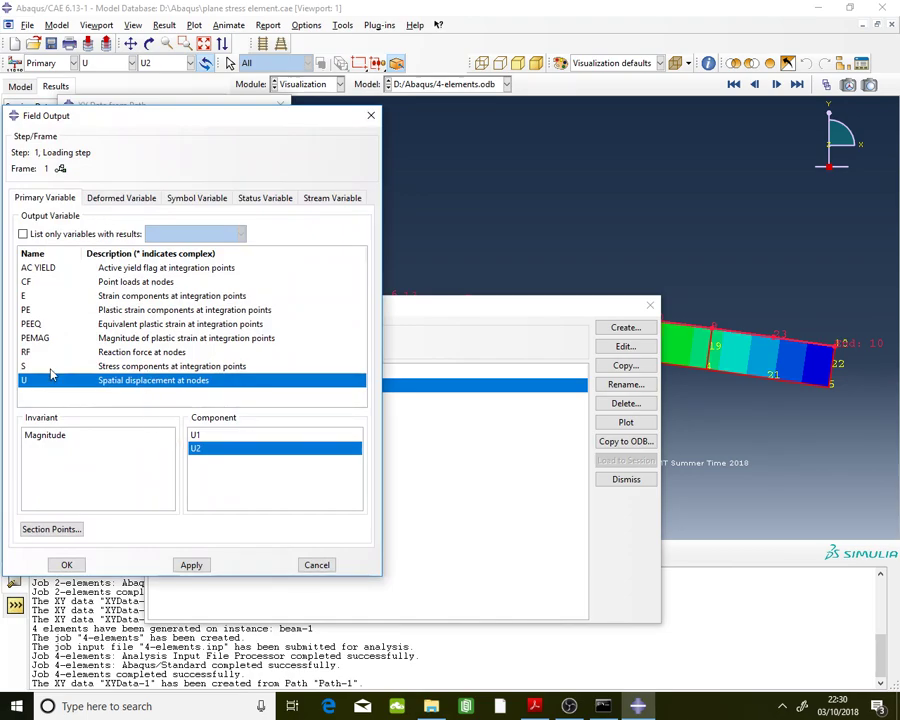
{"action": "left_click", "coordinate": [147, 367]}
{"action": "left_click", "coordinate": [198, 437]}
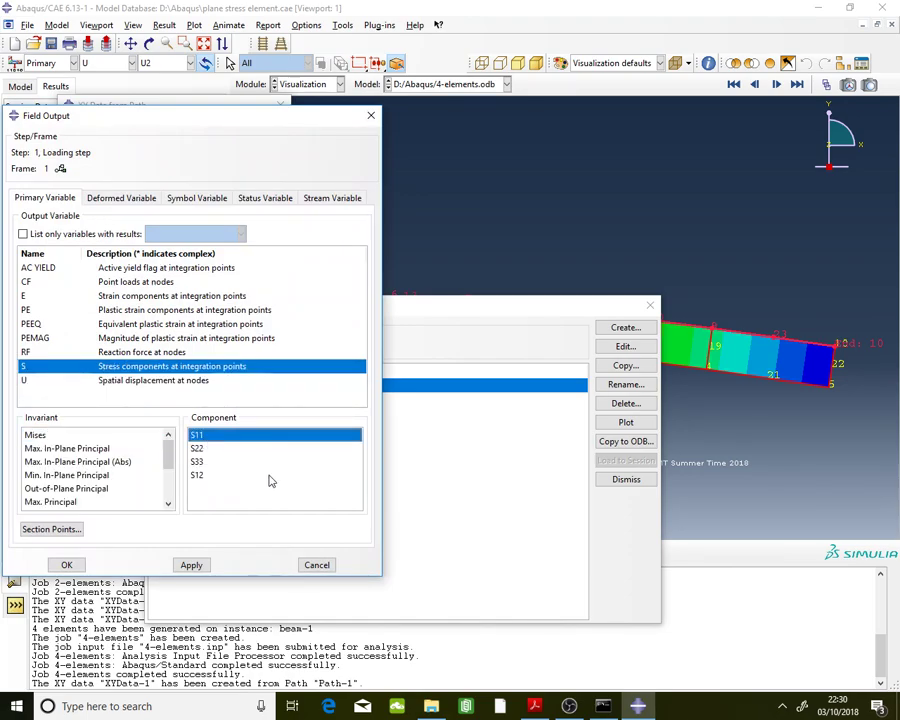
{"action": "left_click", "coordinate": [66, 565]}
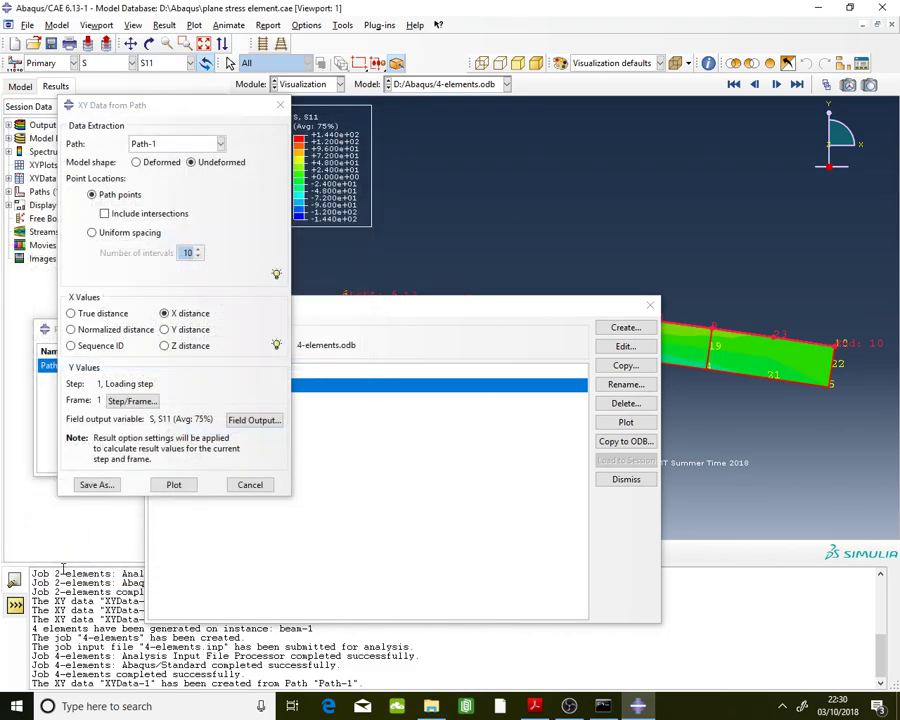
{"action": "left_click", "coordinate": [110, 486]}
{"action": "left_click", "coordinate": [134, 341]}
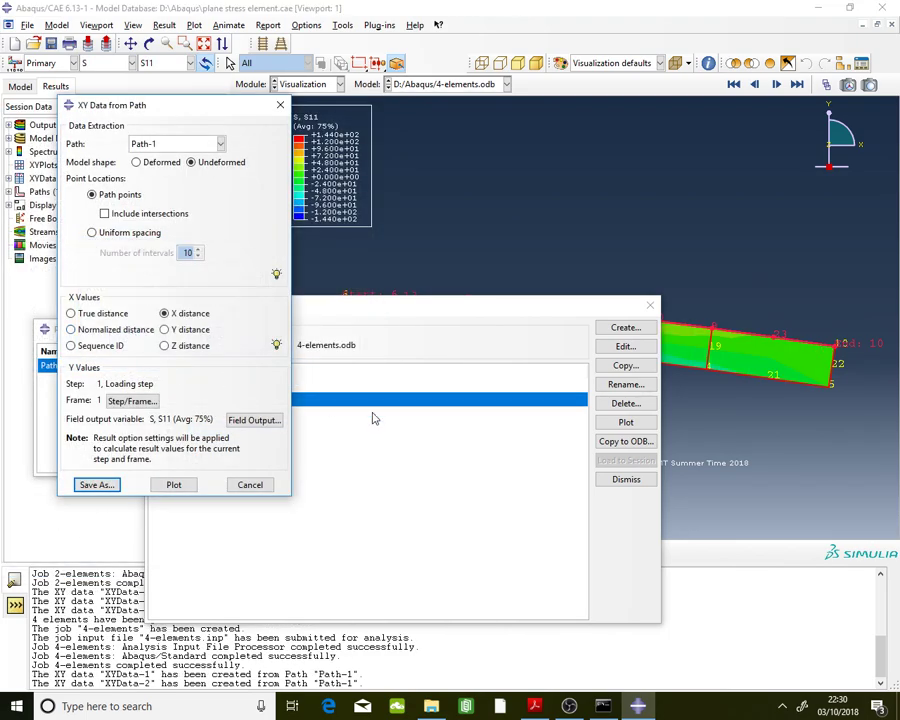
Step: Open the saved S11 data set XYData-2, select all its X and Y values, and close the table
{"action": "double_click", "coordinate": [367, 406]}
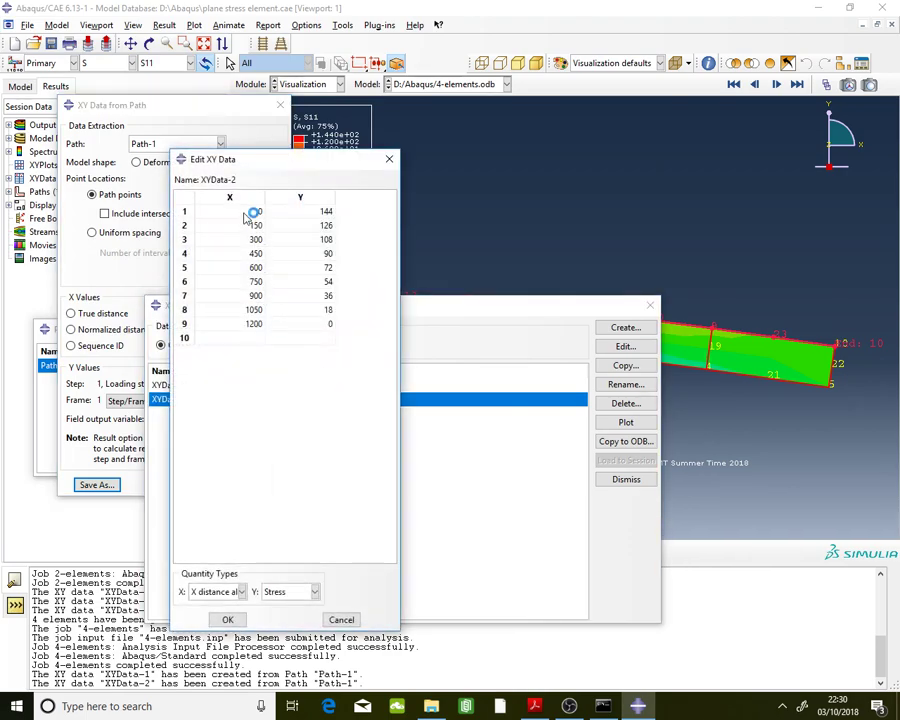
{"action": "left_click_drag", "start_coordinate": [249, 212], "coordinate": [300, 326]}
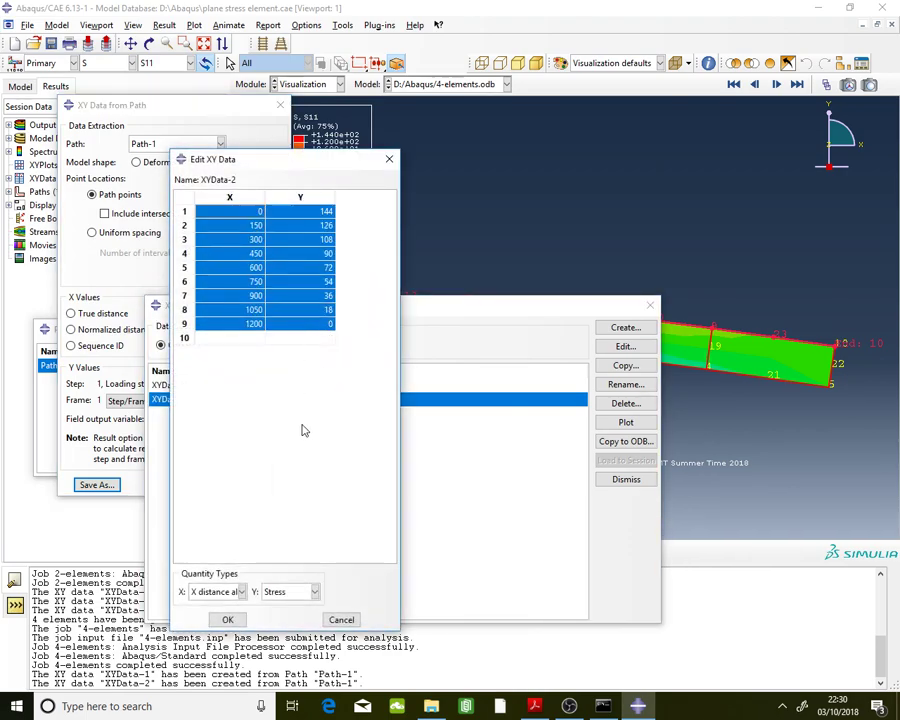
{"action": "left_click", "coordinate": [227, 619]}
Step: Create the node list path Path-2 up the beam's mid-span section through nodes 3, 16 and 8
{"action": "left_click_drag", "start_coordinate": [437, 307], "coordinate": [320, 531]}
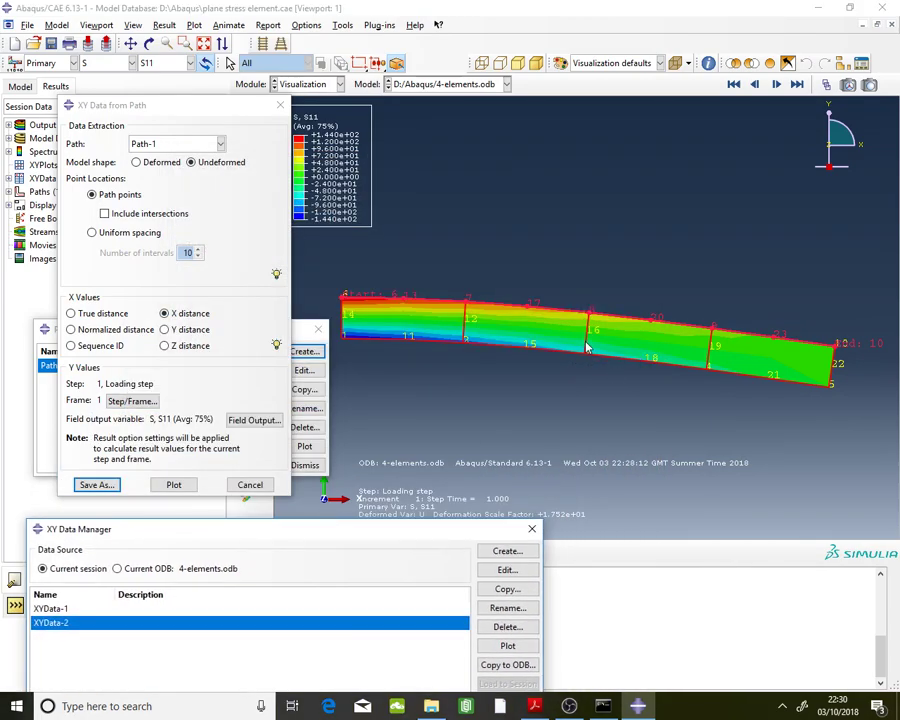
{"action": "left_click", "coordinate": [303, 337]}
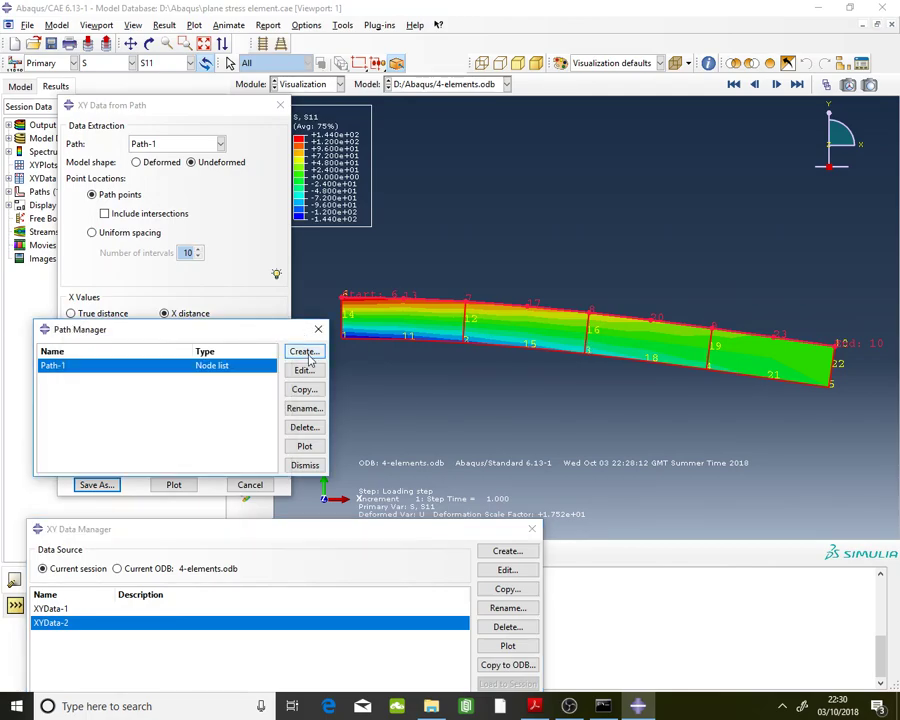
{"action": "left_click", "coordinate": [306, 353]}
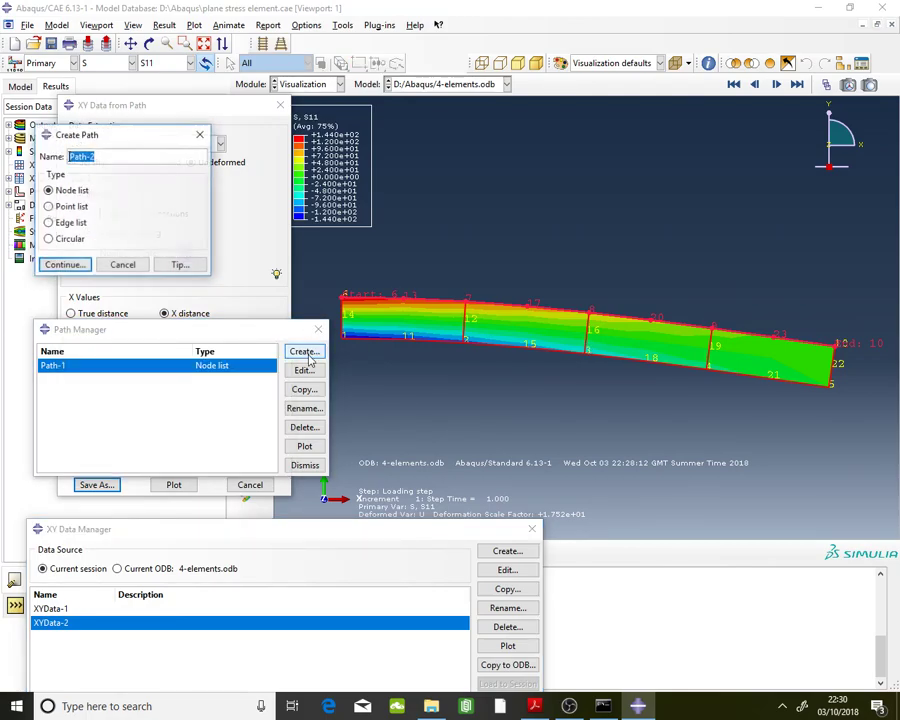
{"action": "left_click", "coordinate": [85, 272]}
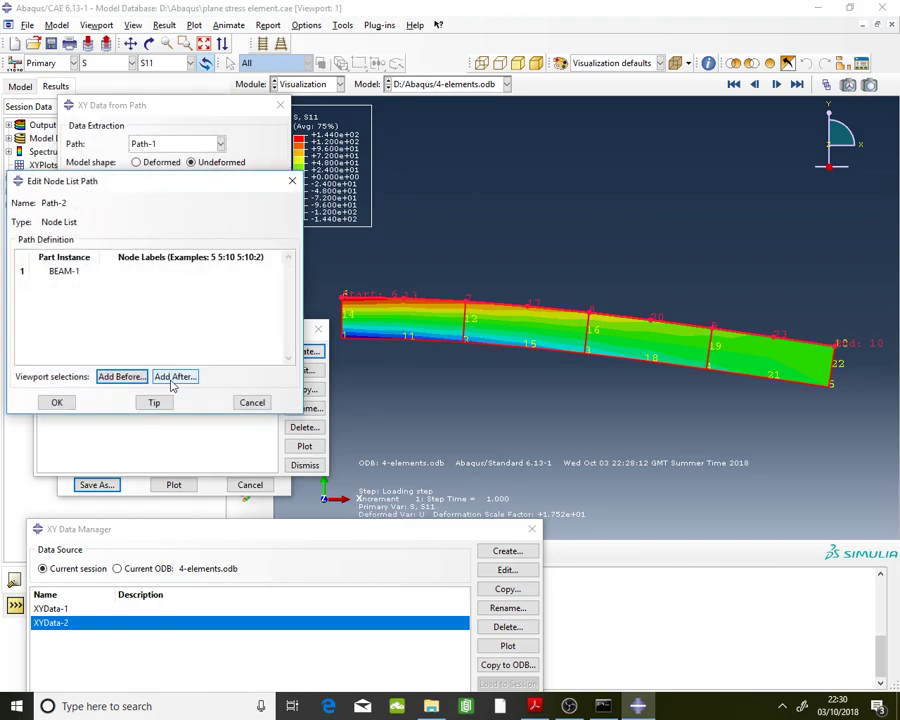
{"action": "left_click", "coordinate": [173, 381]}
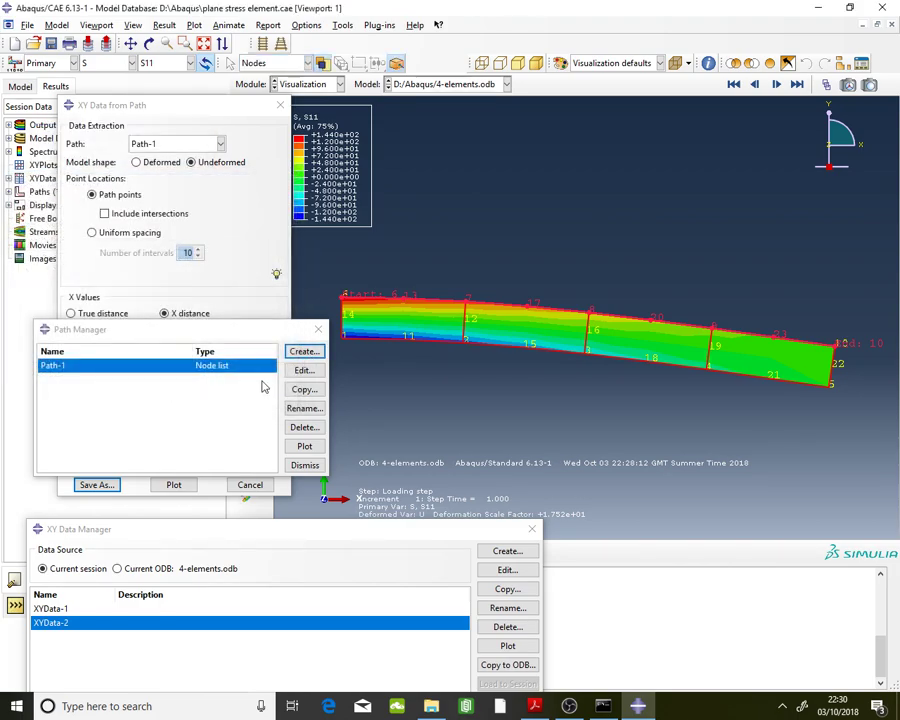
{"action": "left_click", "coordinate": [588, 358]}
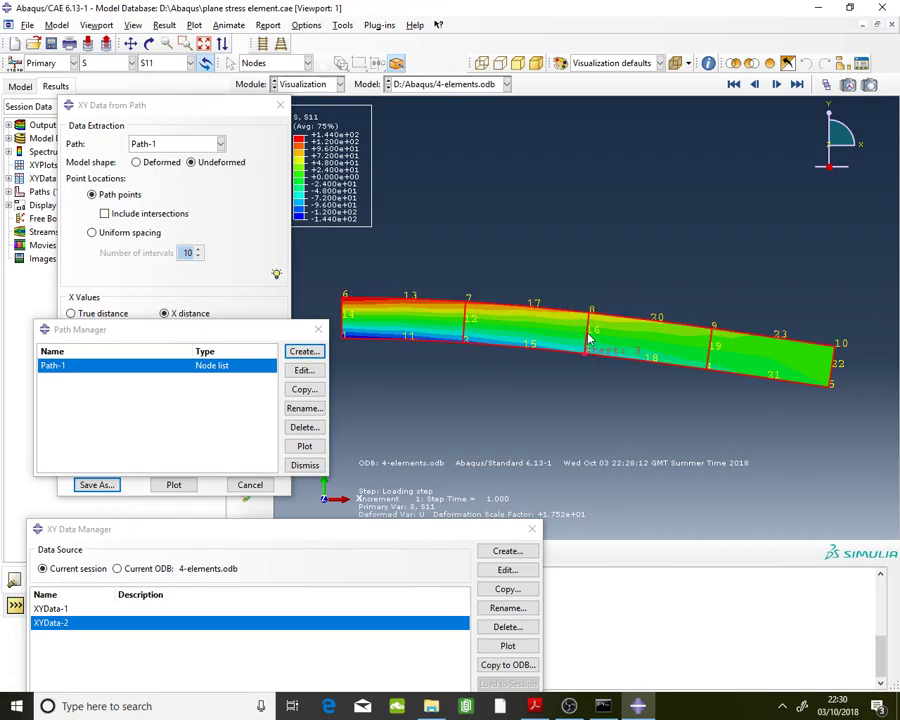
{"action": "left_click", "coordinate": [591, 311]}
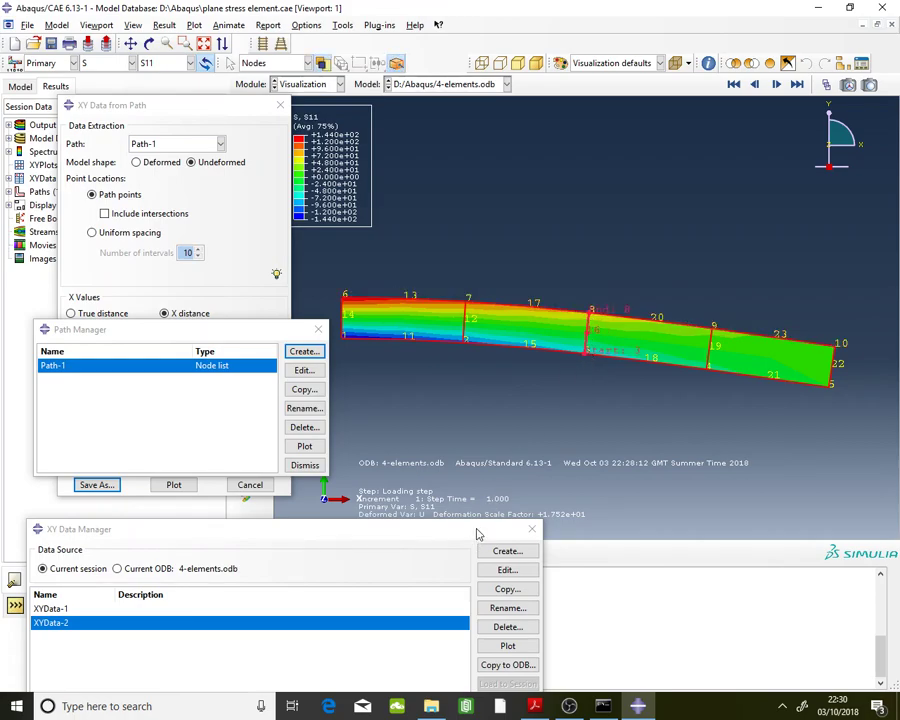
{"action": "left_click_drag", "start_coordinate": [476, 532], "coordinate": [396, 600]}
{"action": "left_click", "coordinate": [435, 550]}
{"action": "left_click", "coordinate": [60, 402]}
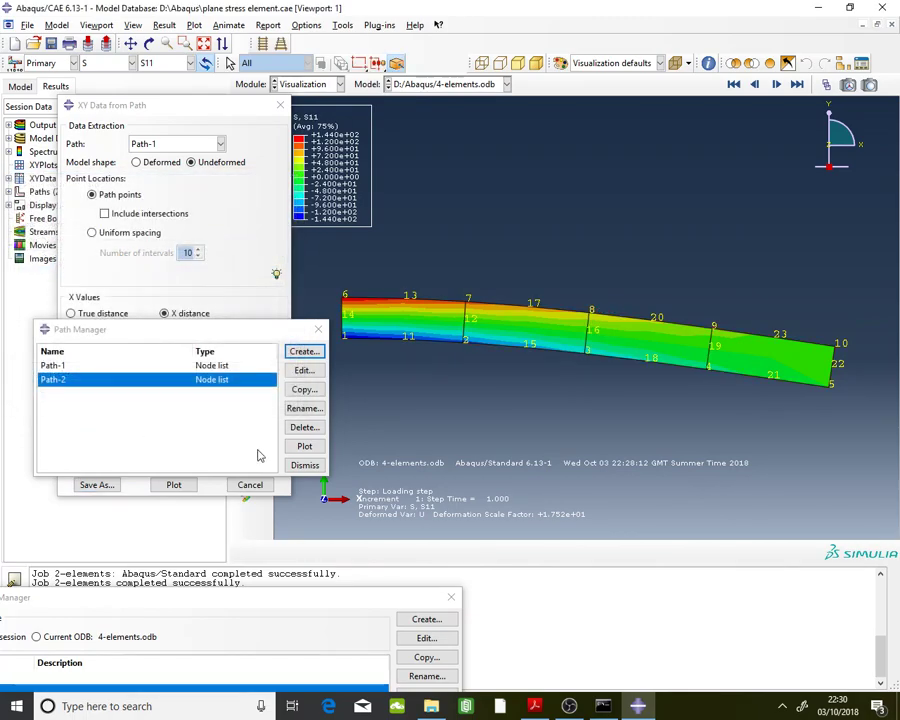
Step: Extract S12 along Path-2 on the undeformed shape against Y distance and save it as XYData-3
{"action": "left_click", "coordinate": [190, 116]}
{"action": "left_click", "coordinate": [193, 150]}
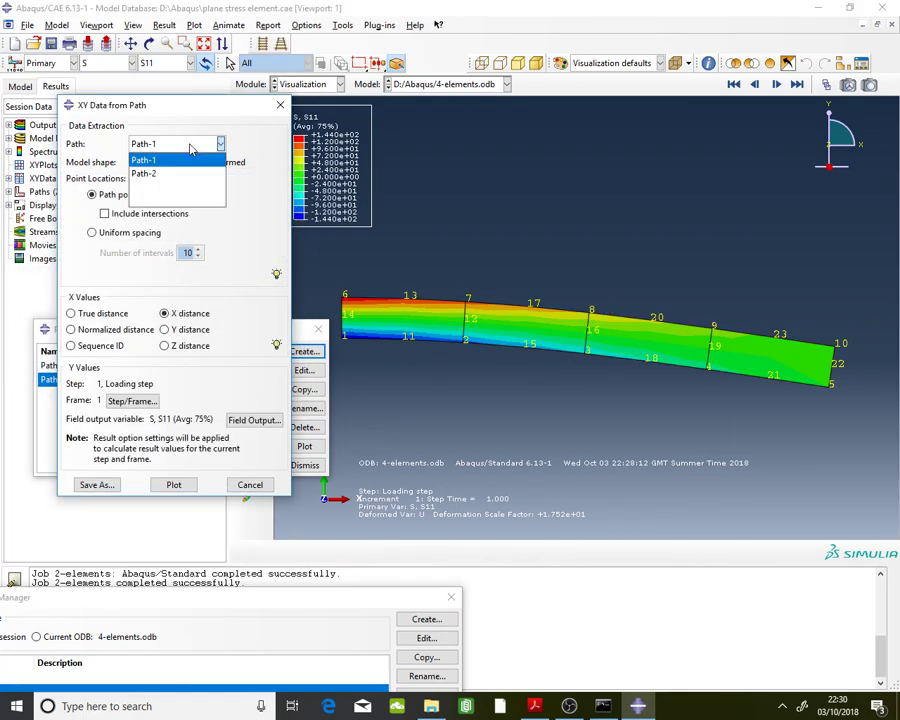
{"action": "left_click", "coordinate": [185, 172]}
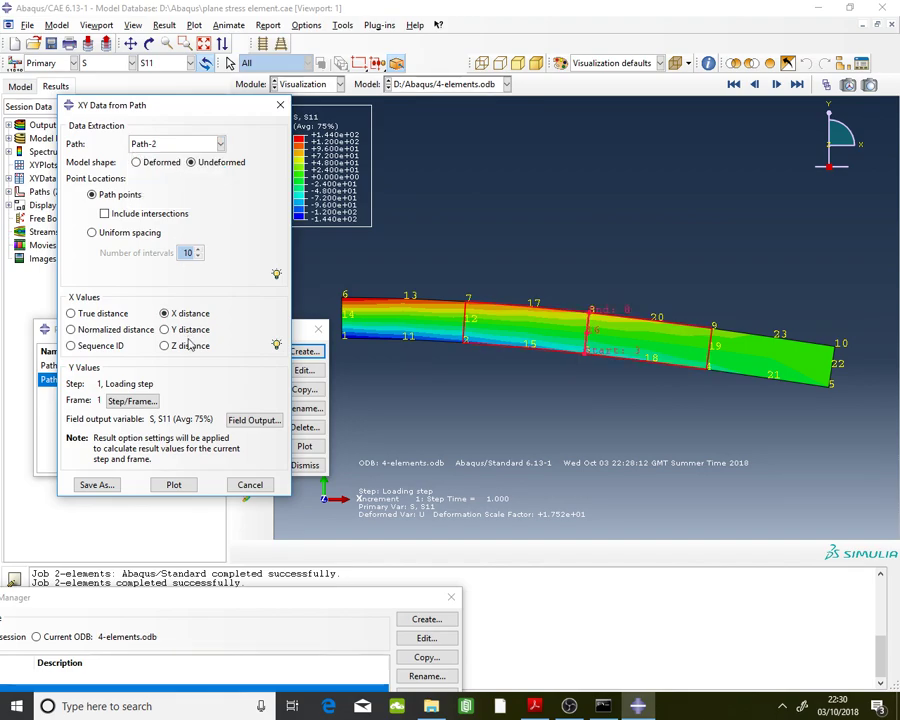
{"action": "left_click", "coordinate": [165, 62]}
{"action": "scroll", "coordinate": [170, 195], "scroll_direction": "down", "scroll_amount": 1}
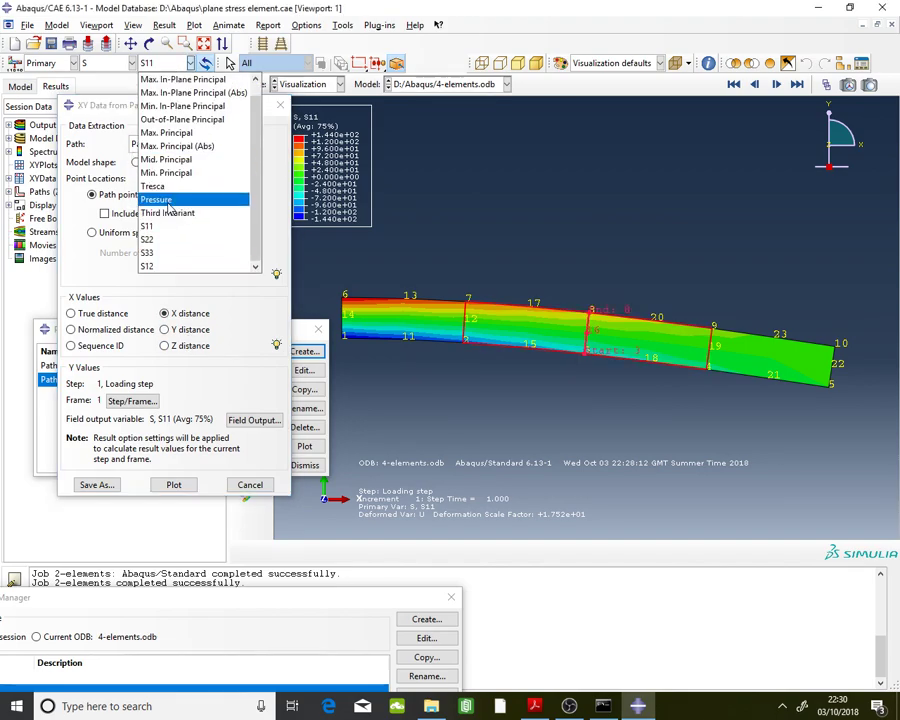
{"action": "left_click", "coordinate": [172, 268]}
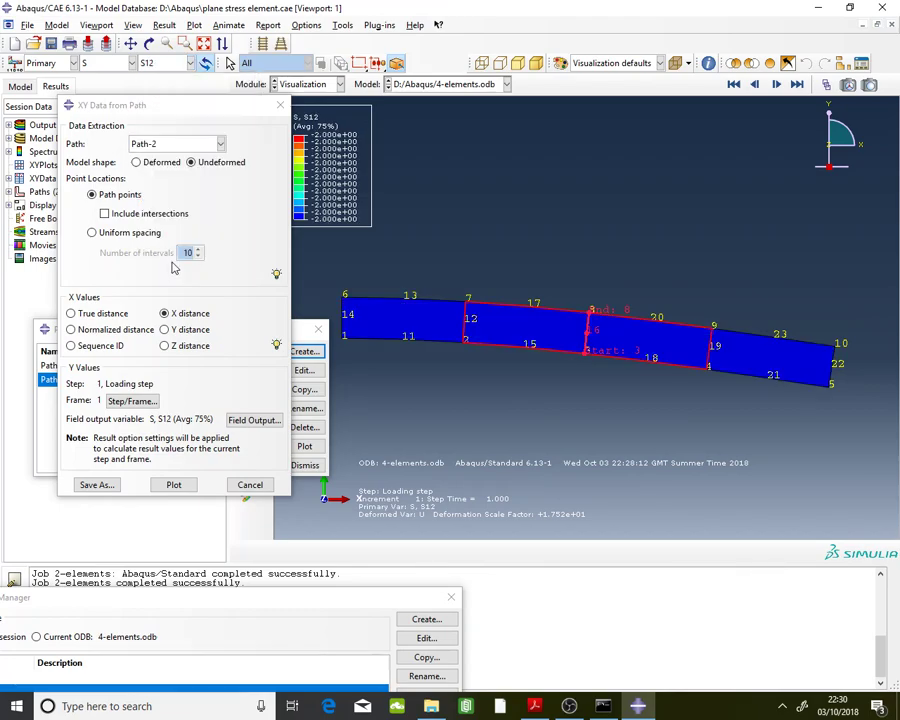
{"action": "left_click", "coordinate": [166, 330]}
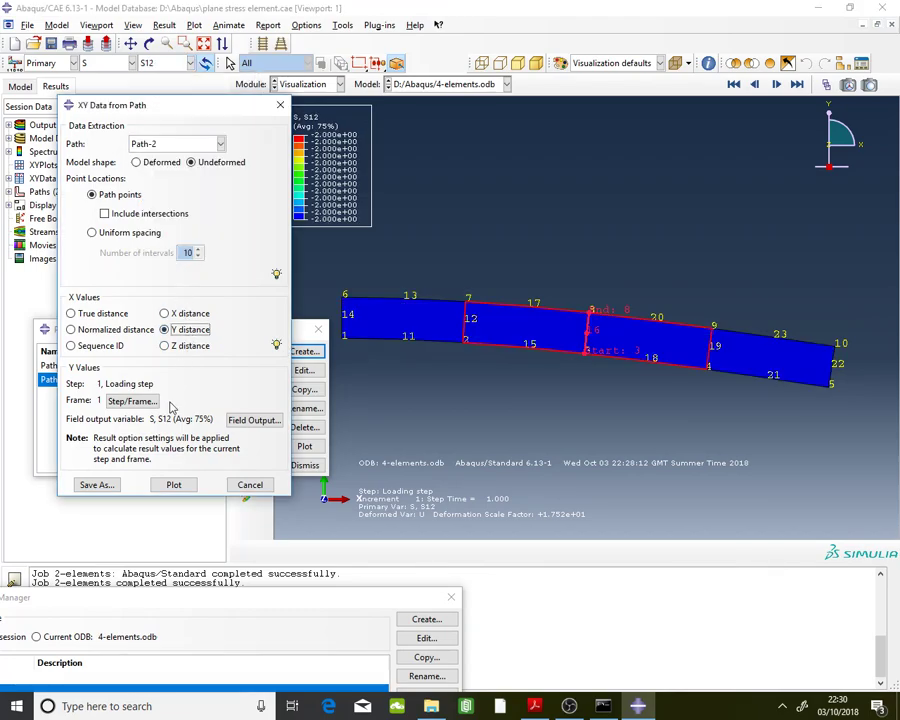
{"action": "left_click", "coordinate": [96, 485]}
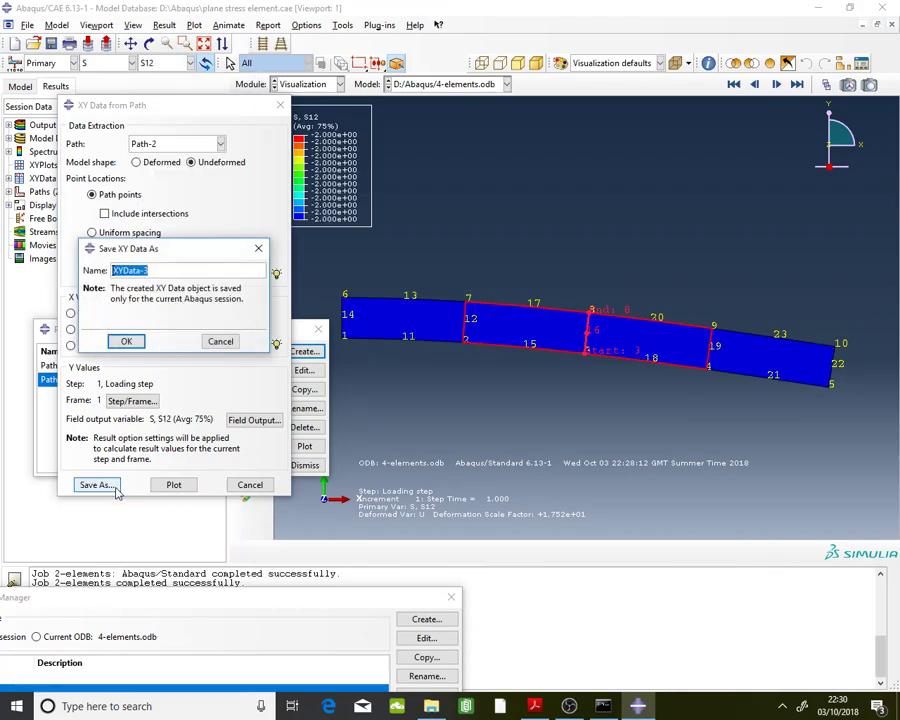
{"action": "left_click", "coordinate": [129, 343]}
Step: Open the saved S12 data set XYData-3, select its X and Y values, and close the table
{"action": "left_click_drag", "start_coordinate": [230, 596], "coordinate": [336, 374]}
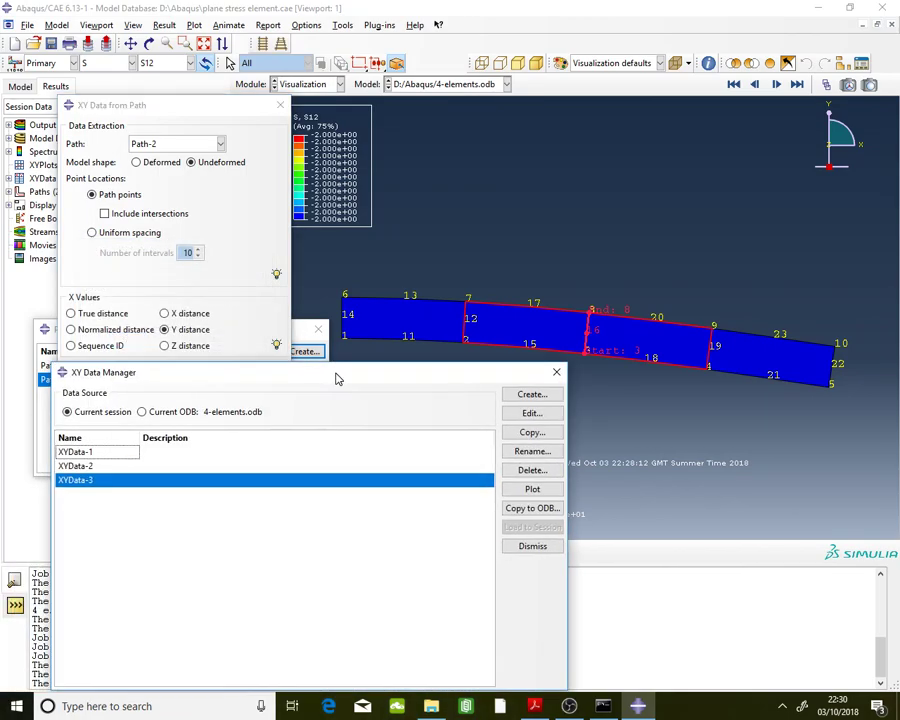
{"action": "double_click", "coordinate": [278, 490]}
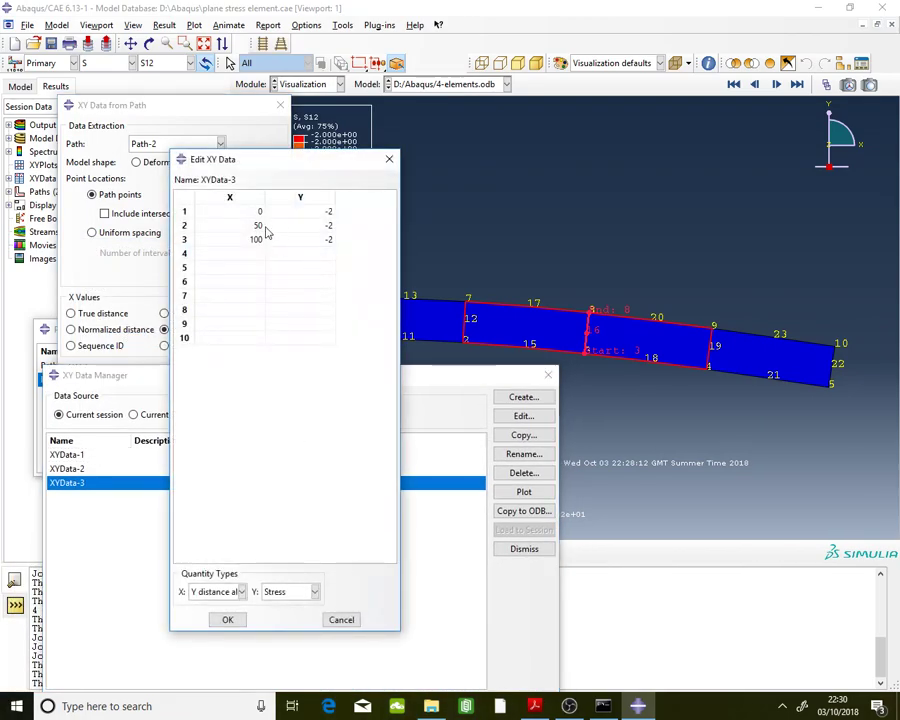
{"action": "left_click_drag", "start_coordinate": [232, 211], "coordinate": [317, 335]}
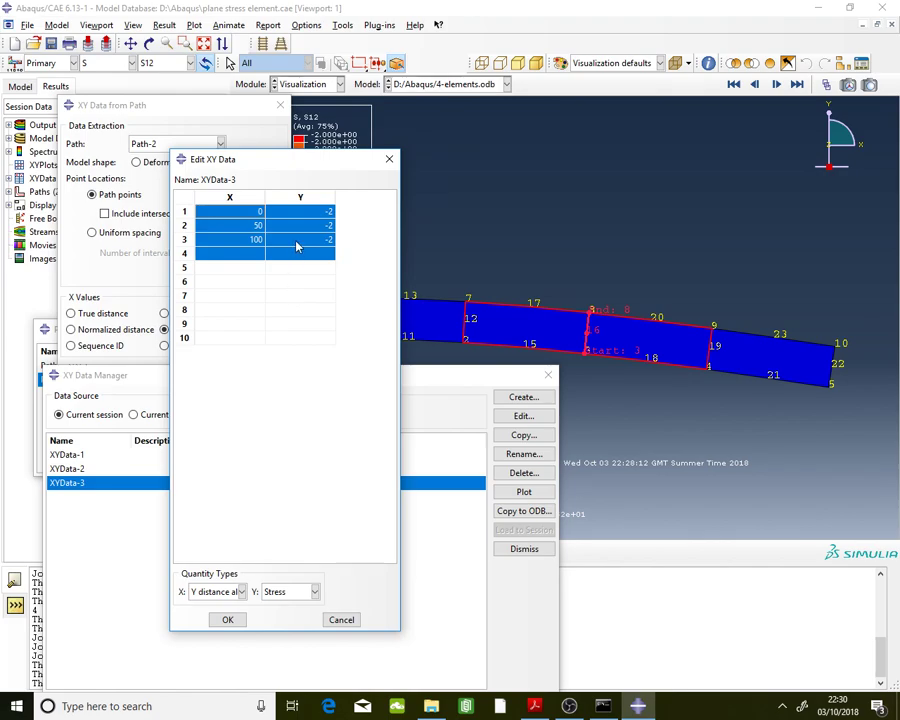
{"action": "left_click_drag", "start_coordinate": [296, 241], "coordinate": [228, 226]}
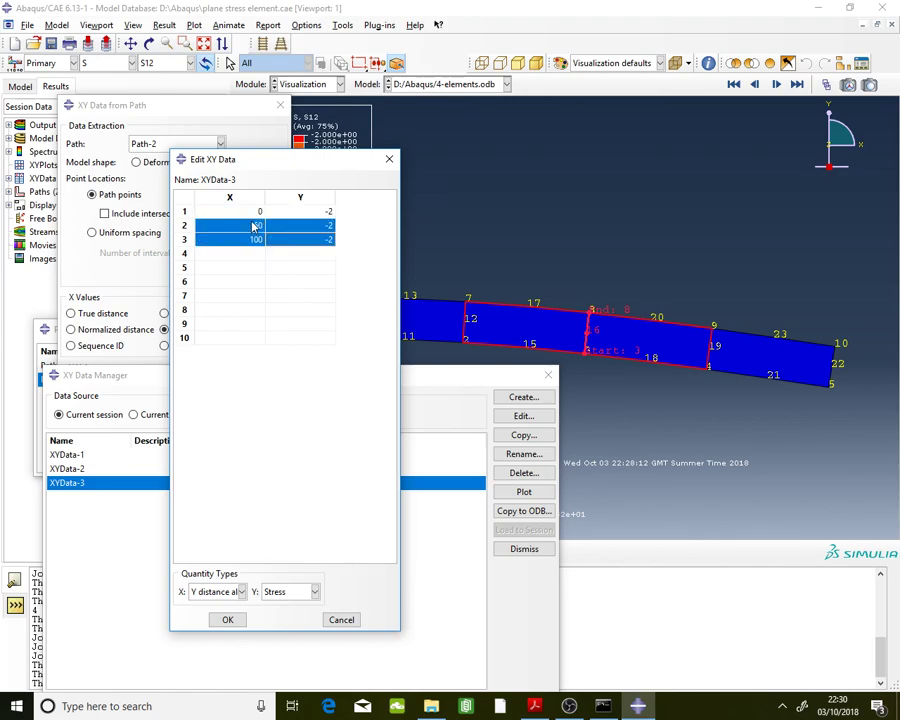
{"action": "left_click", "coordinate": [389, 160]}
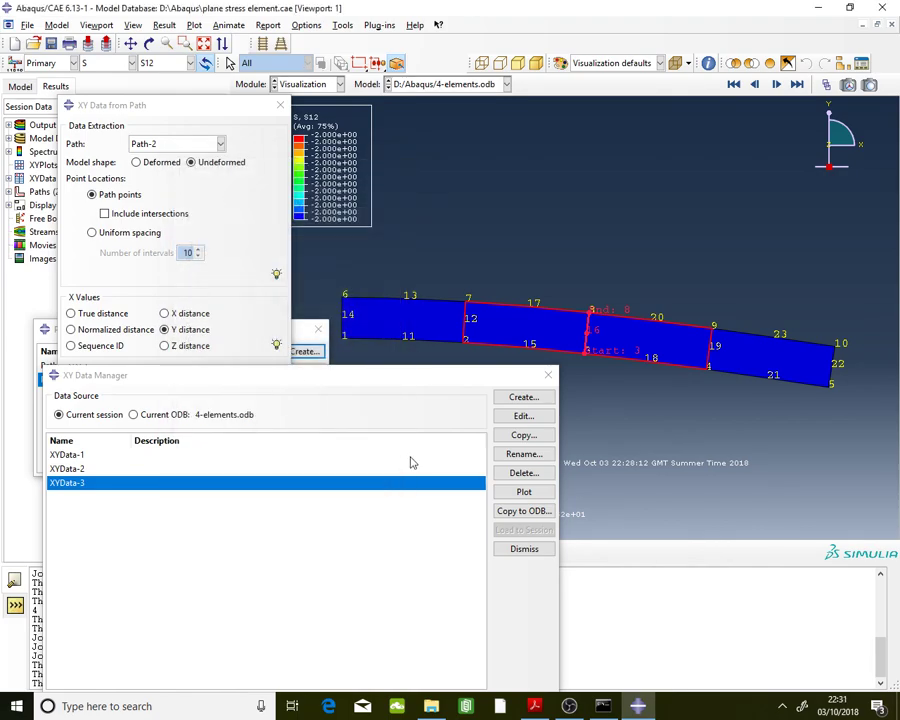
Step: Delete XYData-1, XYData-2 and XYData-3, and close the XY data manager and the path extraction dialog
{"action": "left_click_drag", "start_coordinate": [410, 462], "coordinate": [410, 482]}
{"action": "left_click", "coordinate": [522, 472]}
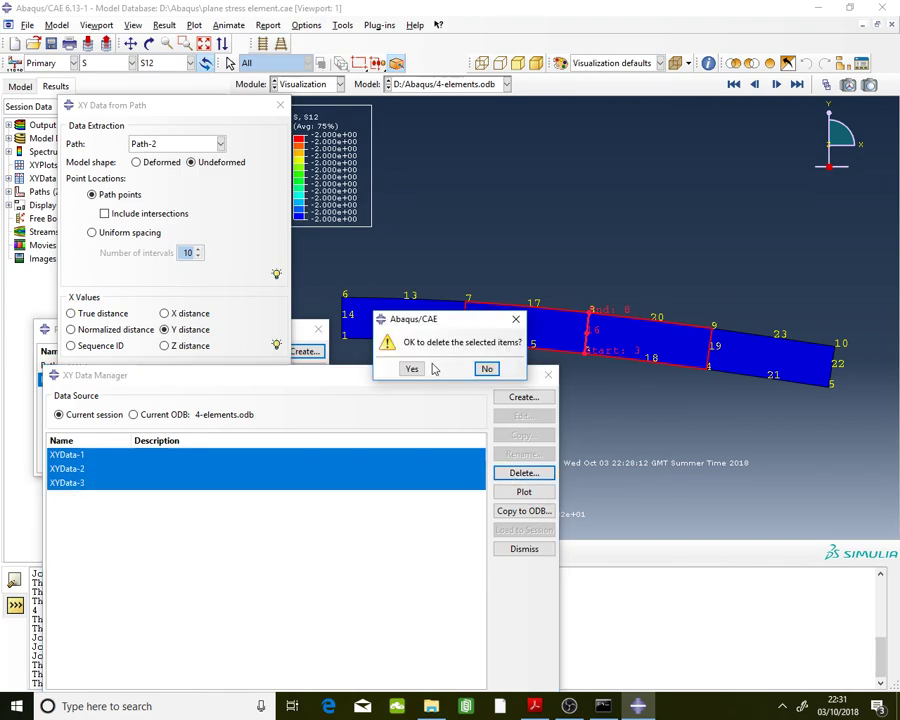
{"action": "left_click", "coordinate": [411, 368]}
{"action": "left_click", "coordinate": [524, 548]}
{"action": "left_click", "coordinate": [242, 481]}
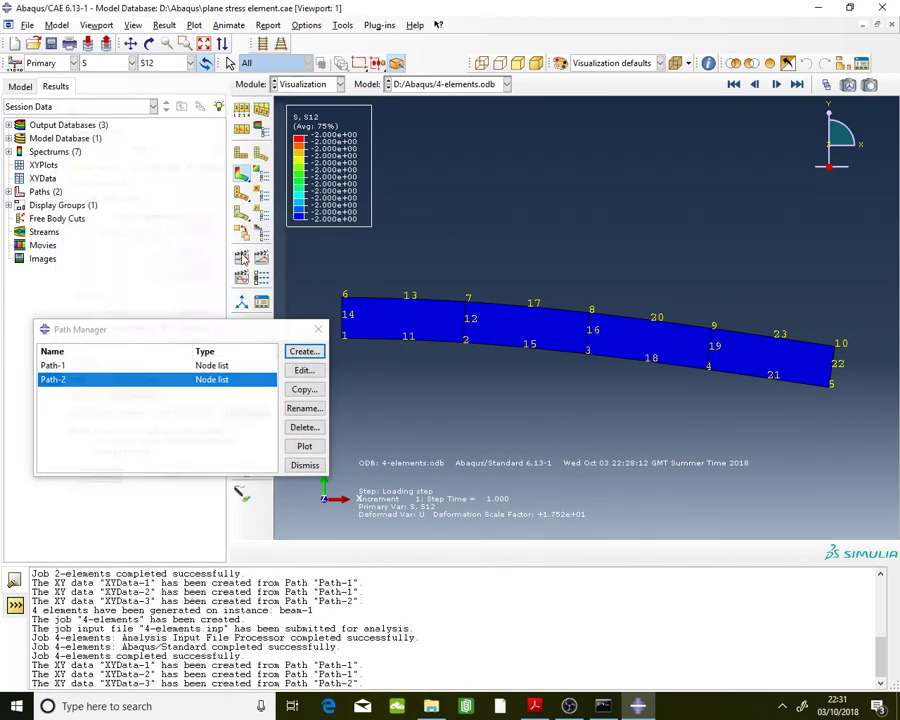
Step: Delete both node list paths, Path-1 and Path-2
{"action": "left_click_drag", "start_coordinate": [203, 376], "coordinate": [203, 366]}
{"action": "left_click", "coordinate": [305, 427]}
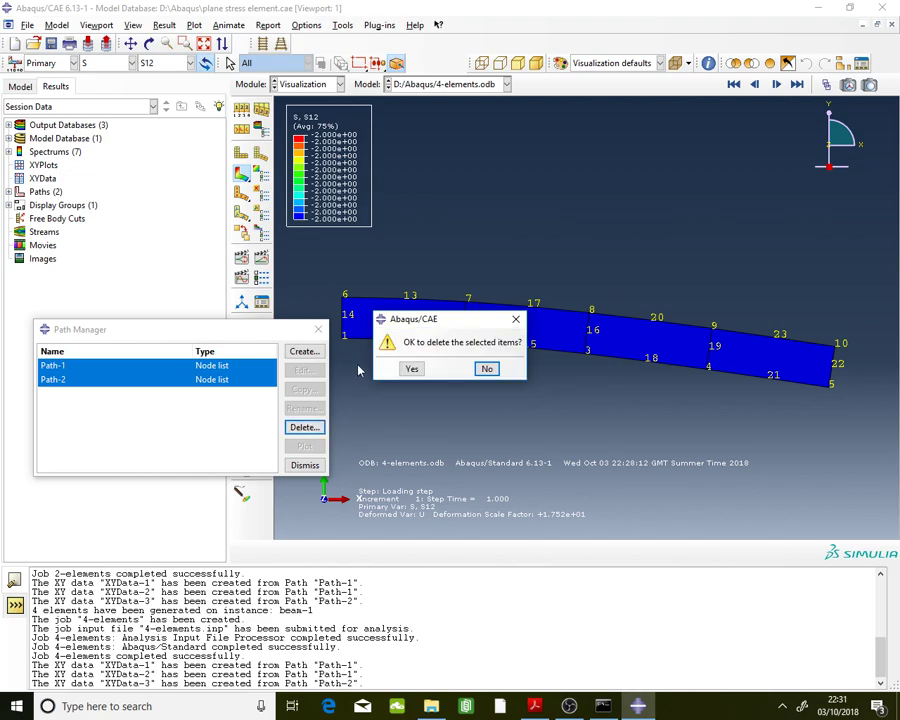
{"action": "left_click", "coordinate": [411, 368]}
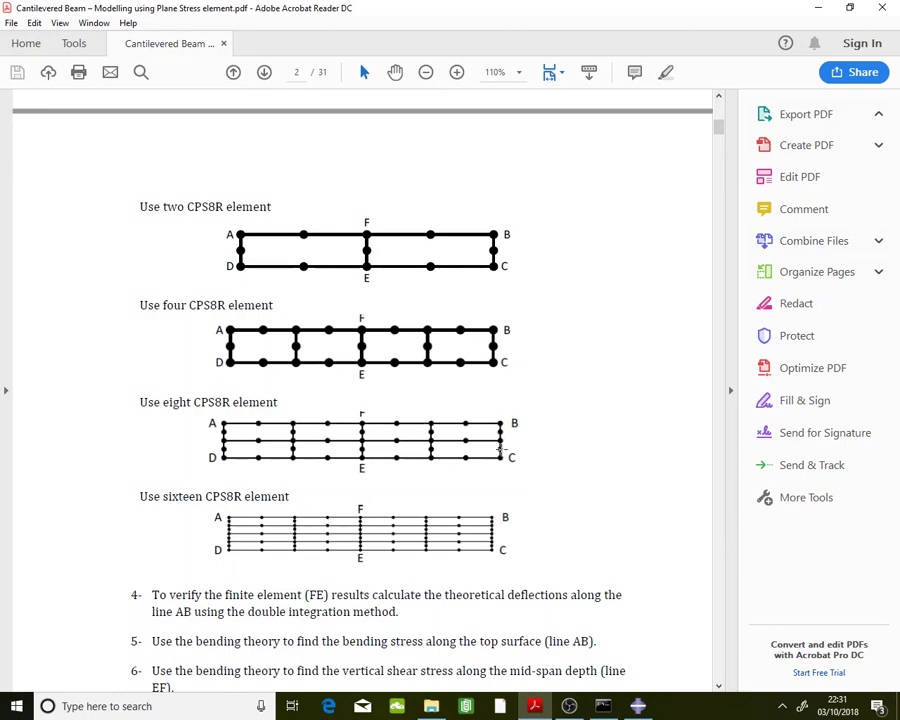
Step: Return from the PDF instructions to Abaqus/CAE, close the path manager and switch to the Mesh module
{"action": "left_click", "coordinate": [818, 8]}
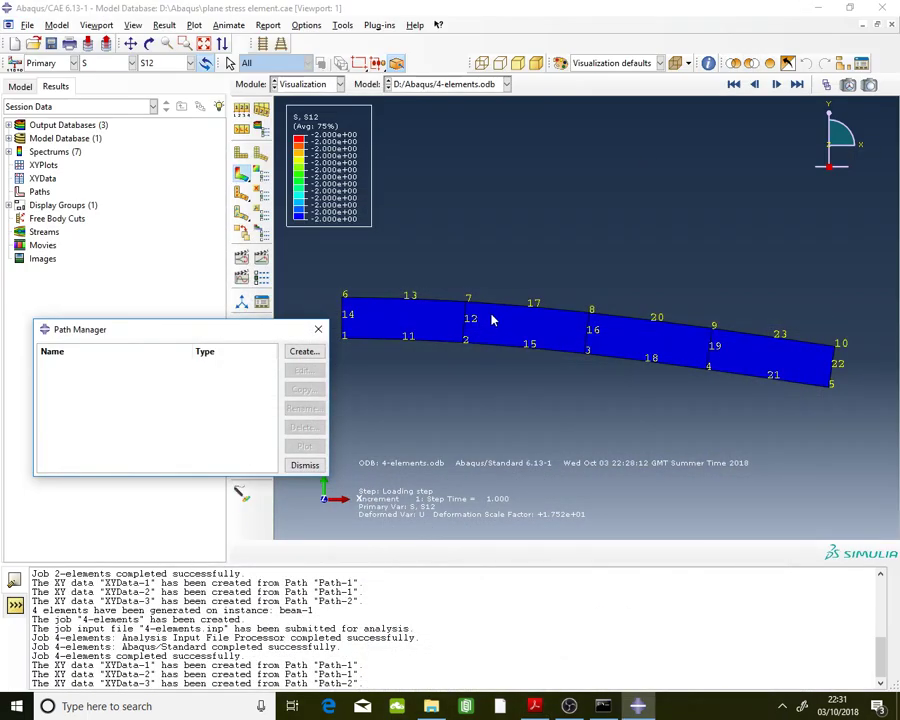
{"action": "left_click", "coordinate": [318, 329]}
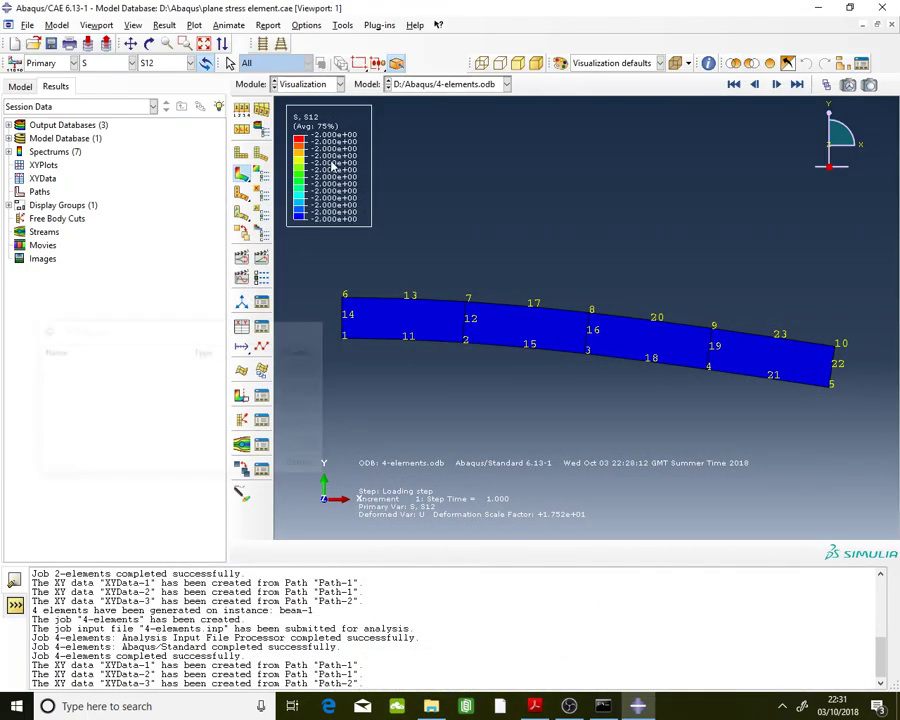
{"action": "left_click", "coordinate": [308, 84]}
{"action": "left_click", "coordinate": [292, 179]}
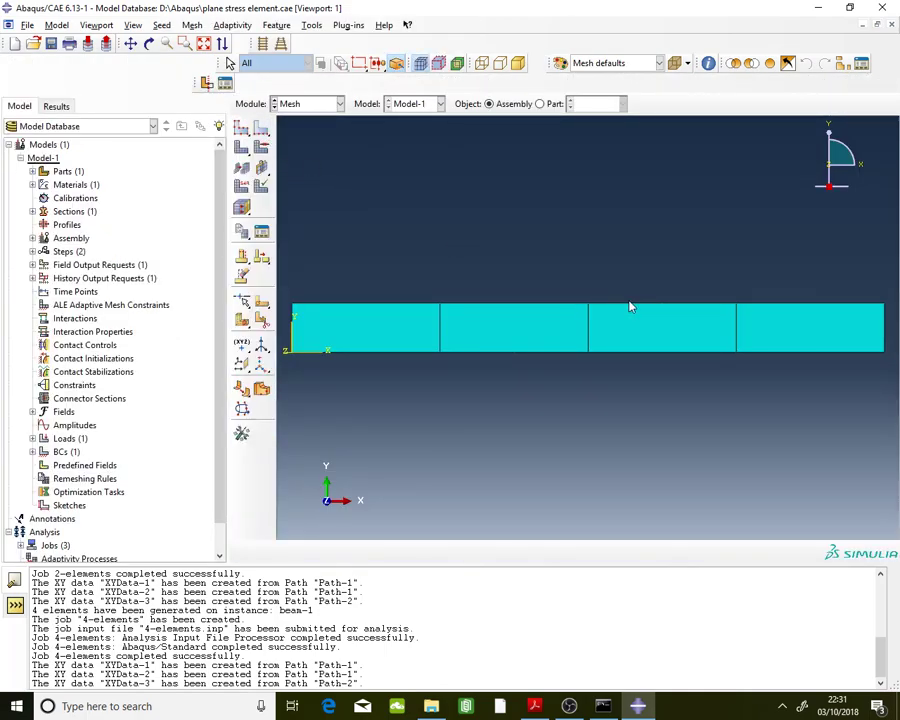
Step: Seed the beam's two short end edges by number with 2 elements each, delete the invalidated mesh and remesh the beam instance
{"action": "left_click", "coordinate": [261, 128]}
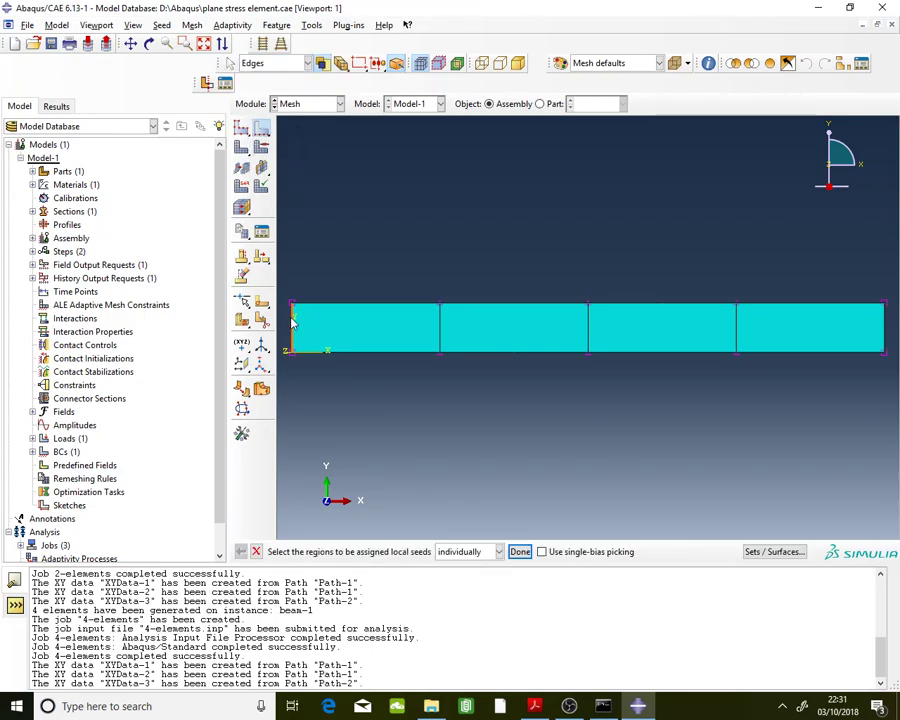
{"action": "left_click_drag", "start_coordinate": [290, 301], "coordinate": [873, 355]}
{"action": "middle_click", "coordinate": [372, 390]}
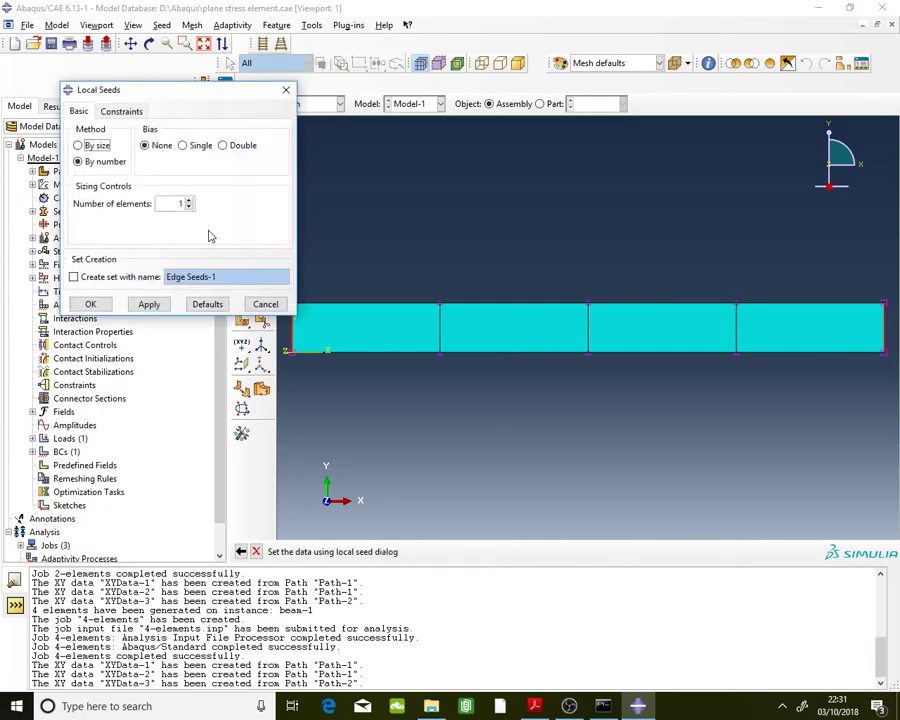
{"action": "left_click", "coordinate": [190, 201]}
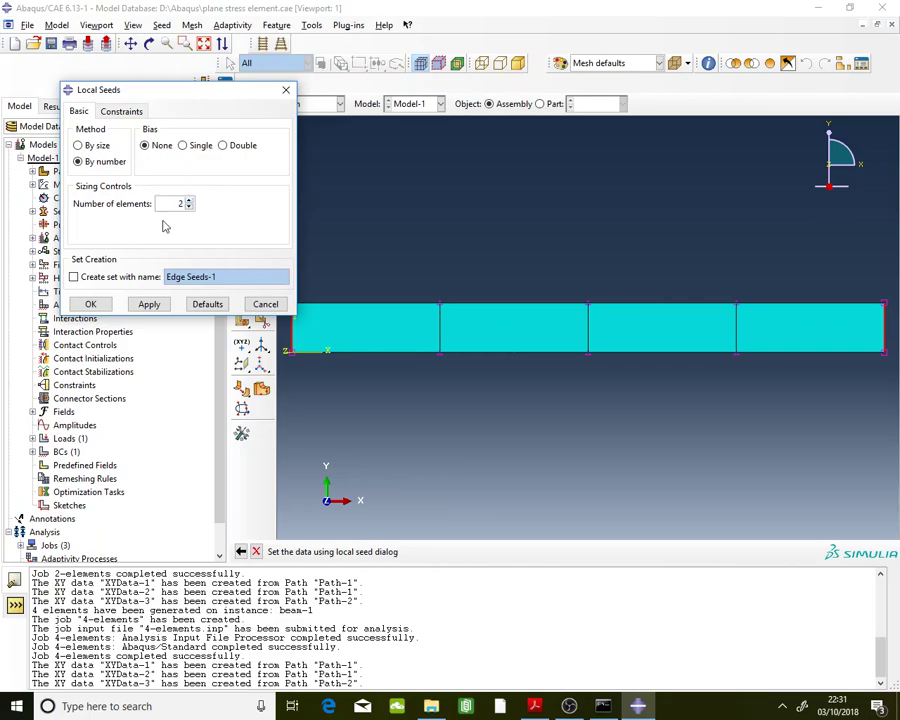
{"action": "left_click", "coordinate": [91, 305]}
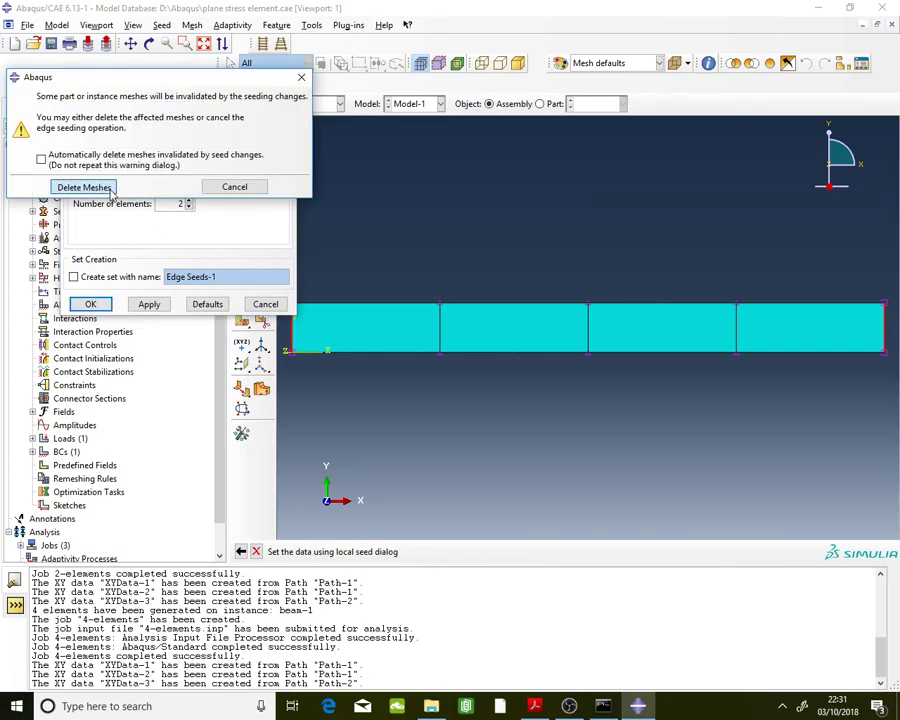
{"action": "left_click", "coordinate": [96, 186]}
{"action": "left_click", "coordinate": [520, 553]}
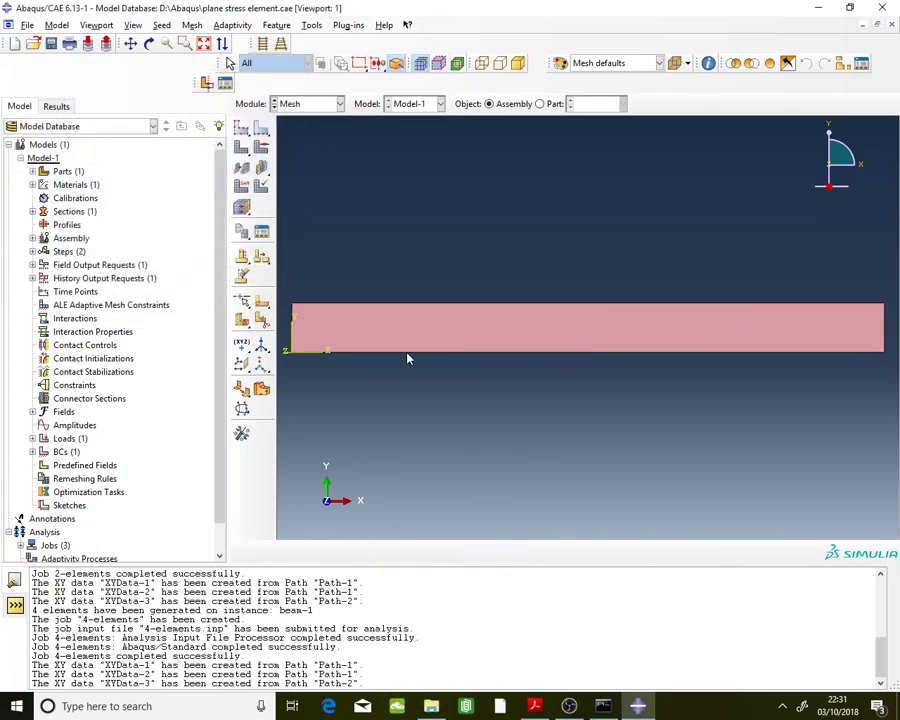
{"action": "left_click", "coordinate": [244, 153]}
{"action": "left_click", "coordinate": [392, 548]}
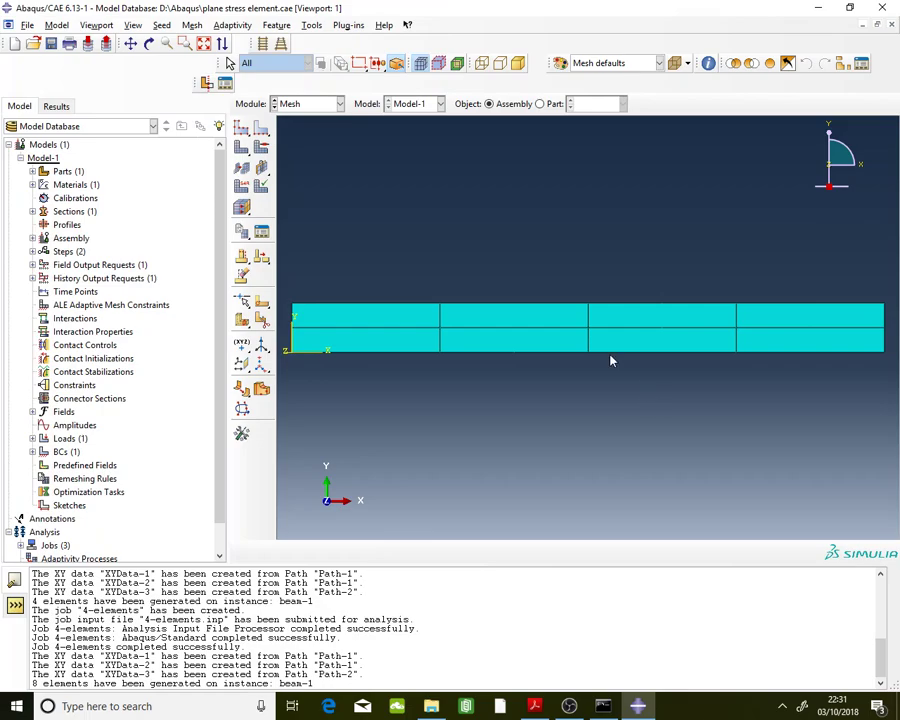
Step: Switch to the Job module, create a job named 8-elements from Model-1 with default settings and submit it
{"action": "left_click", "coordinate": [322, 106]}
{"action": "left_click", "coordinate": [288, 226]}
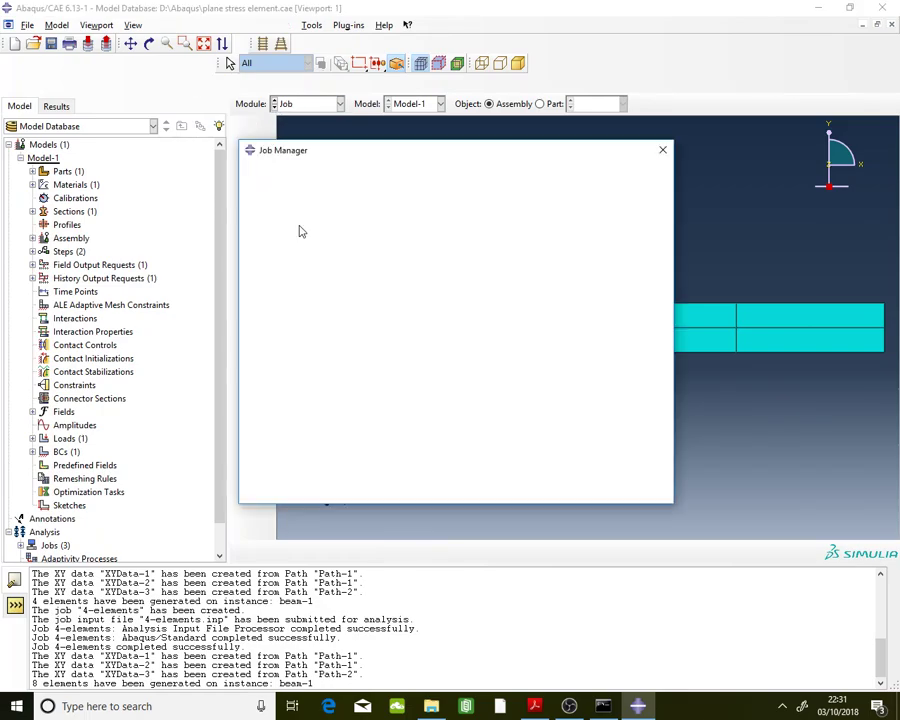
{"action": "left_click", "coordinate": [291, 498]}
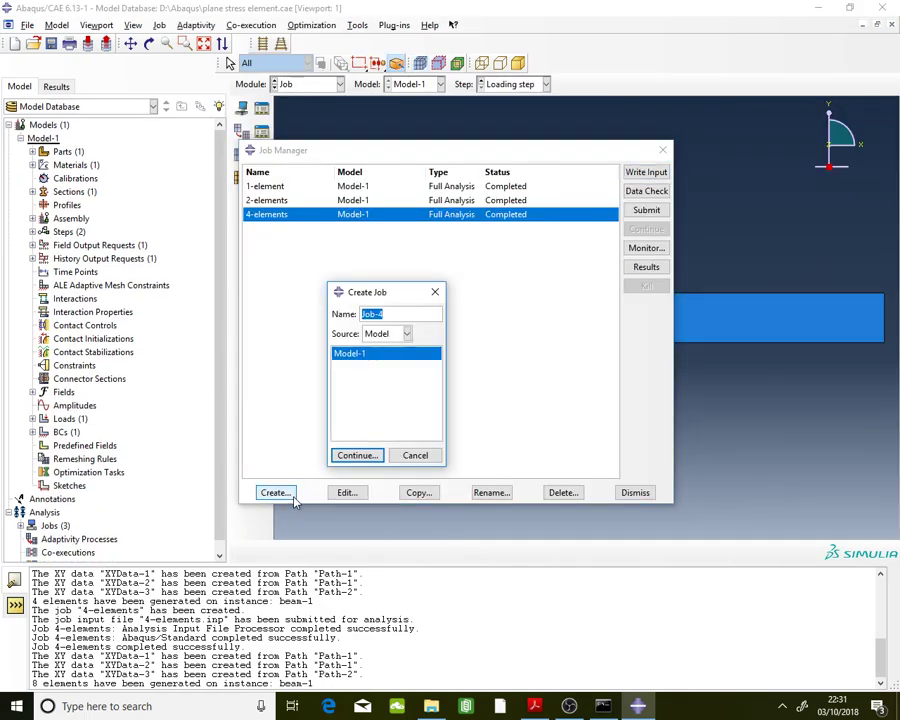
{"action": "type", "text": "8-elements"}
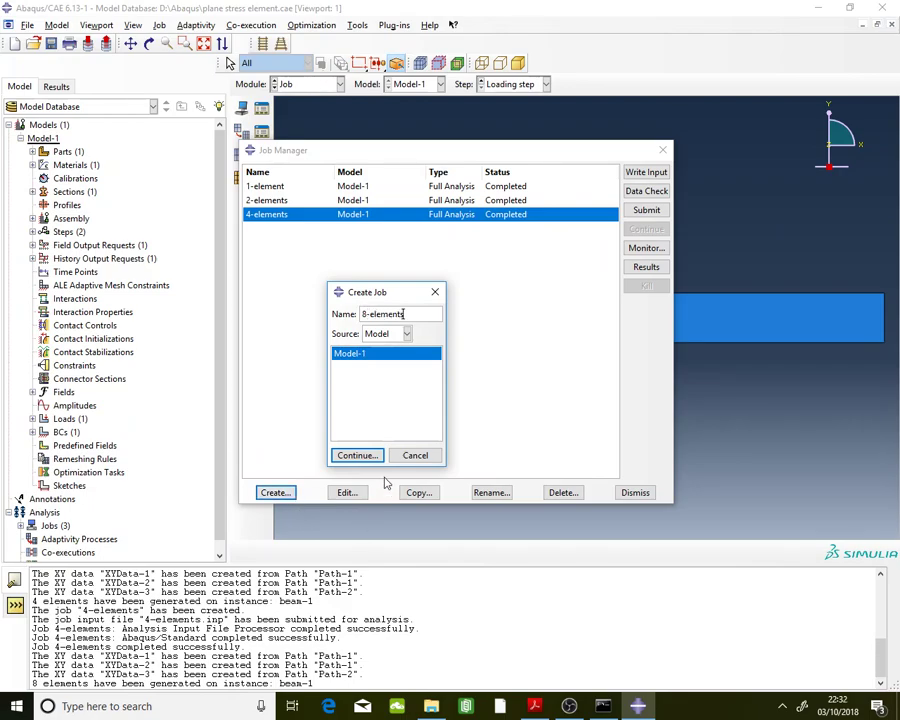
{"action": "left_click", "coordinate": [356, 455]}
{"action": "left_click", "coordinate": [236, 449]}
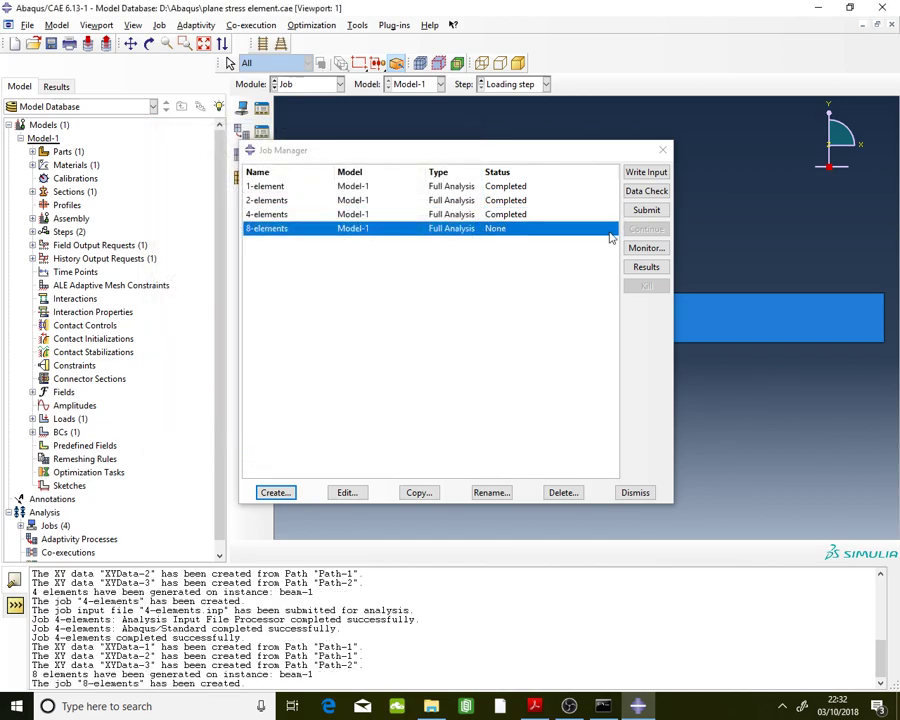
{"action": "left_click", "coordinate": [646, 211]}
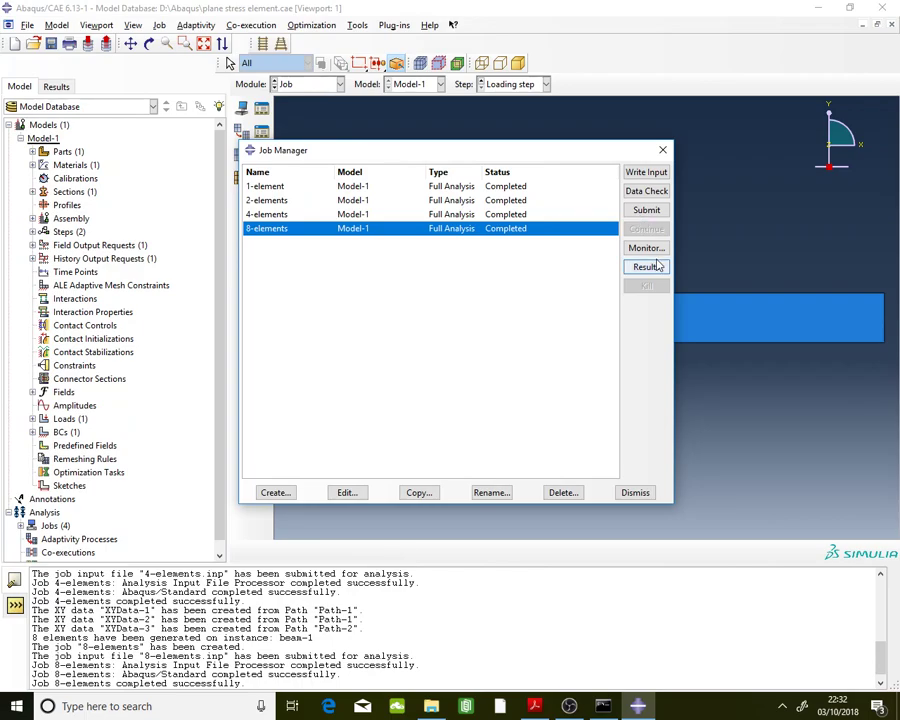
Step: Open the 8-elements job results and plot the U2 displacement contours on the deformed shape
{"action": "left_click", "coordinate": [640, 267]}
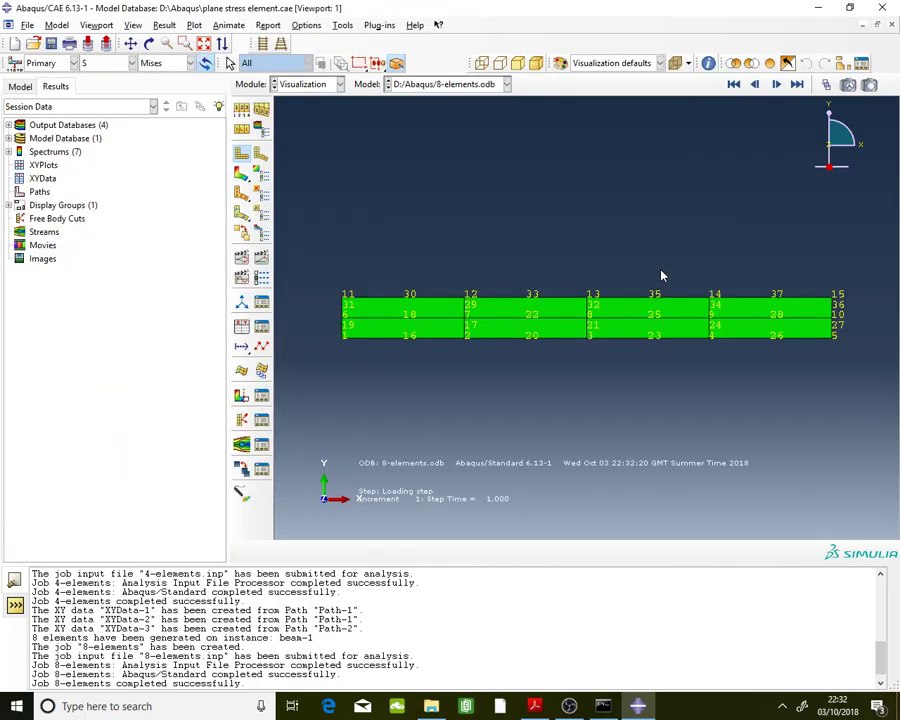
{"action": "left_click", "coordinate": [241, 173]}
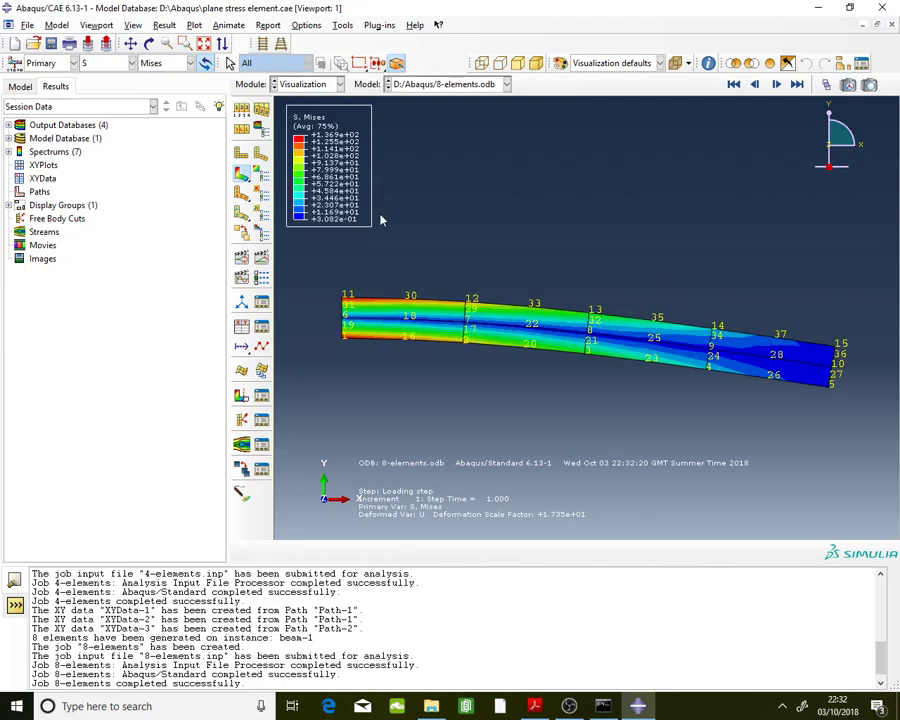
{"action": "left_click", "coordinate": [105, 63]}
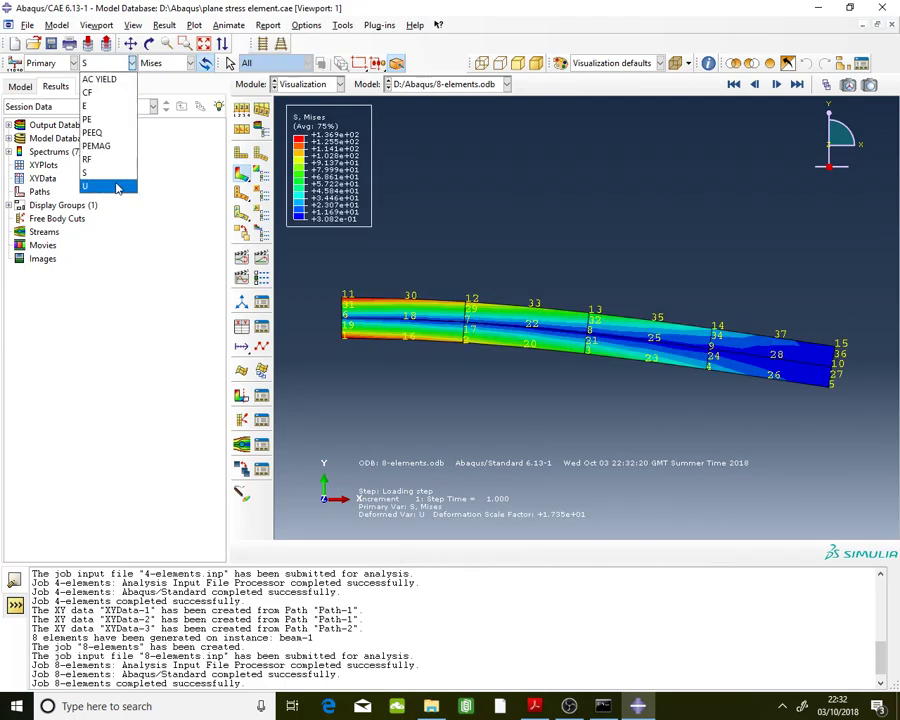
{"action": "left_click", "coordinate": [121, 184]}
{"action": "left_click", "coordinate": [180, 64]}
{"action": "left_click", "coordinate": [148, 105]}
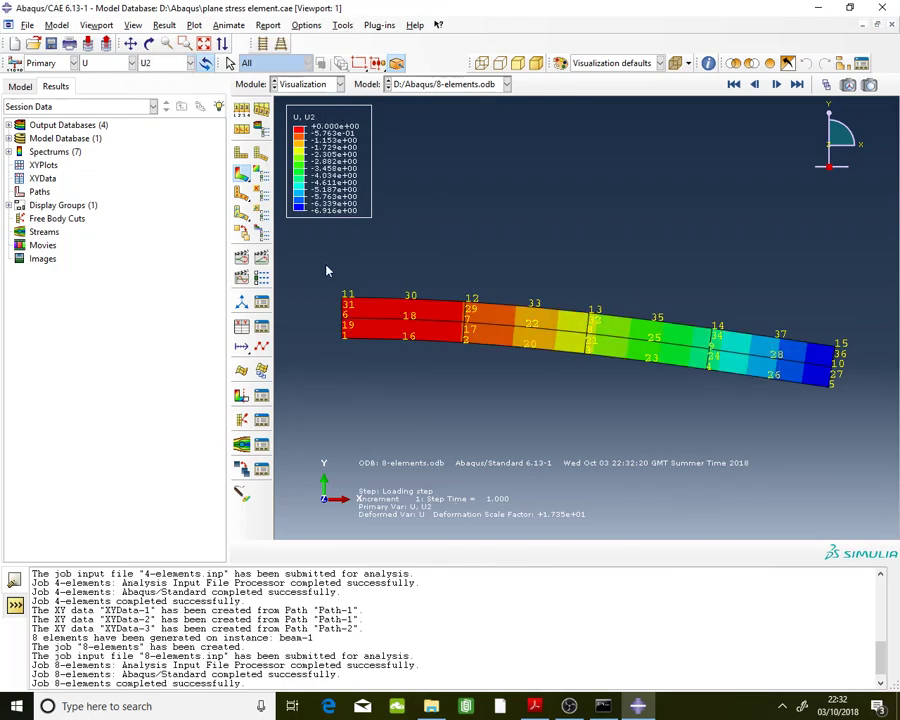
Step: Create a node list path along the beam's upper edge through nodes 11, 30, 12, 33, 13, 35, 14, 37 and 15
{"action": "left_click", "coordinate": [345, 27]}
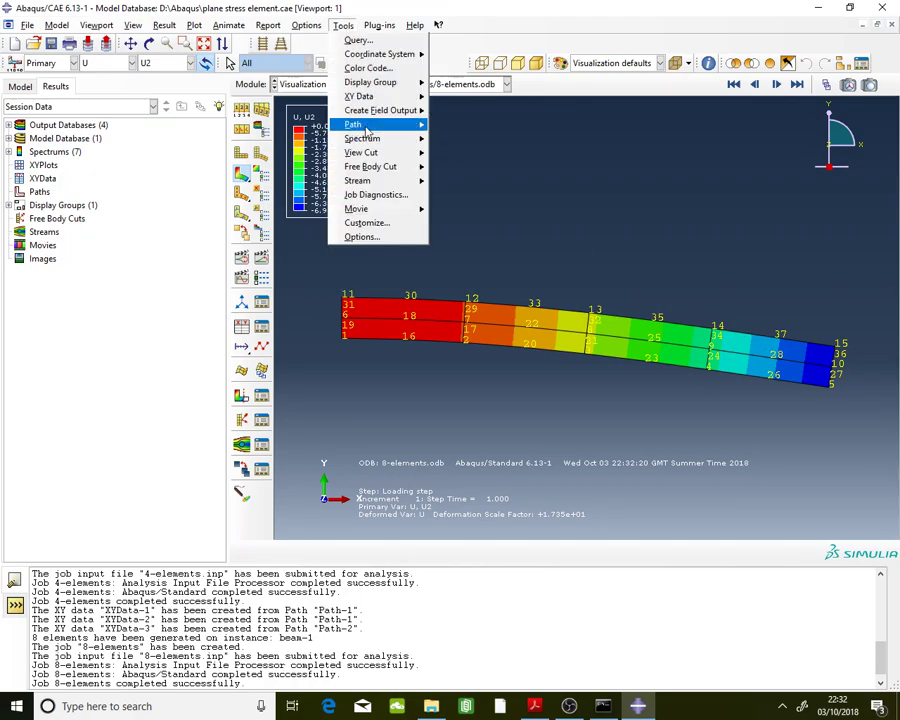
{"action": "mouse_move", "coordinate": [380, 124]}
{"action": "left_click", "coordinate": [463, 127]}
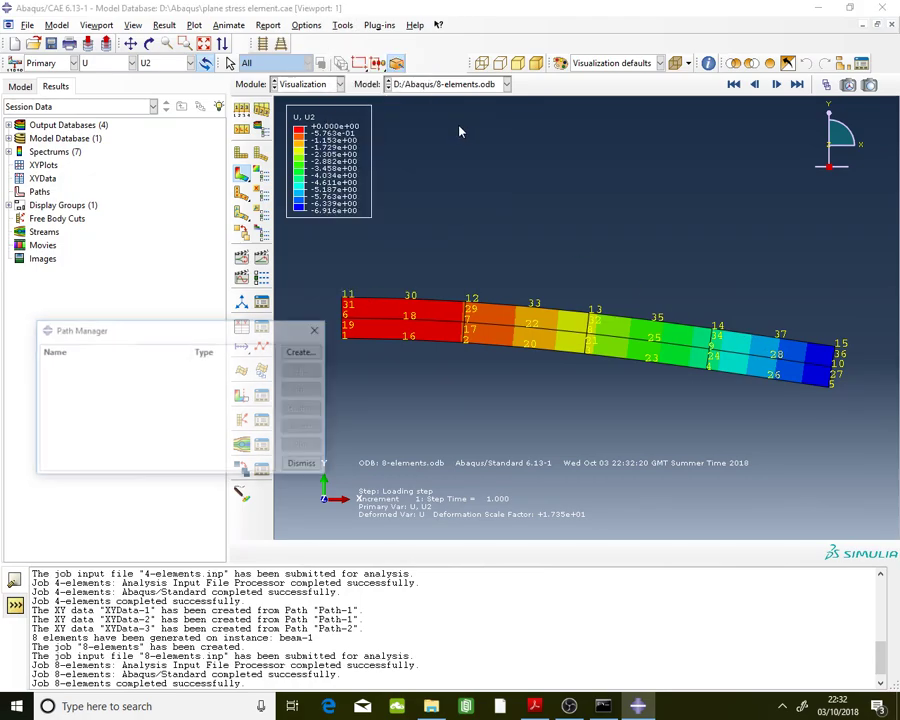
{"action": "left_click", "coordinate": [303, 353]}
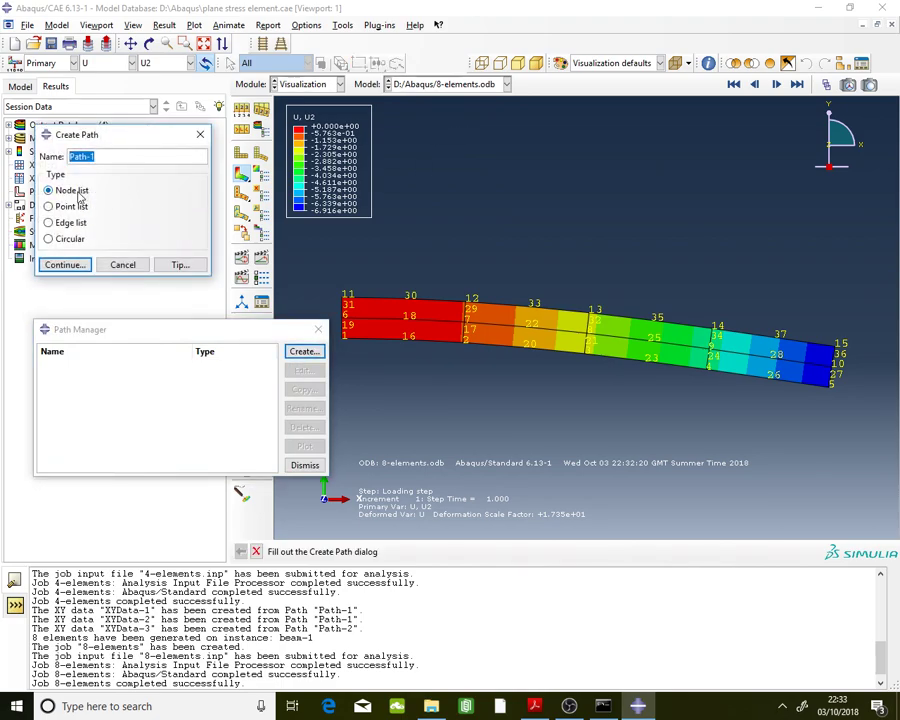
{"action": "left_click", "coordinate": [65, 264]}
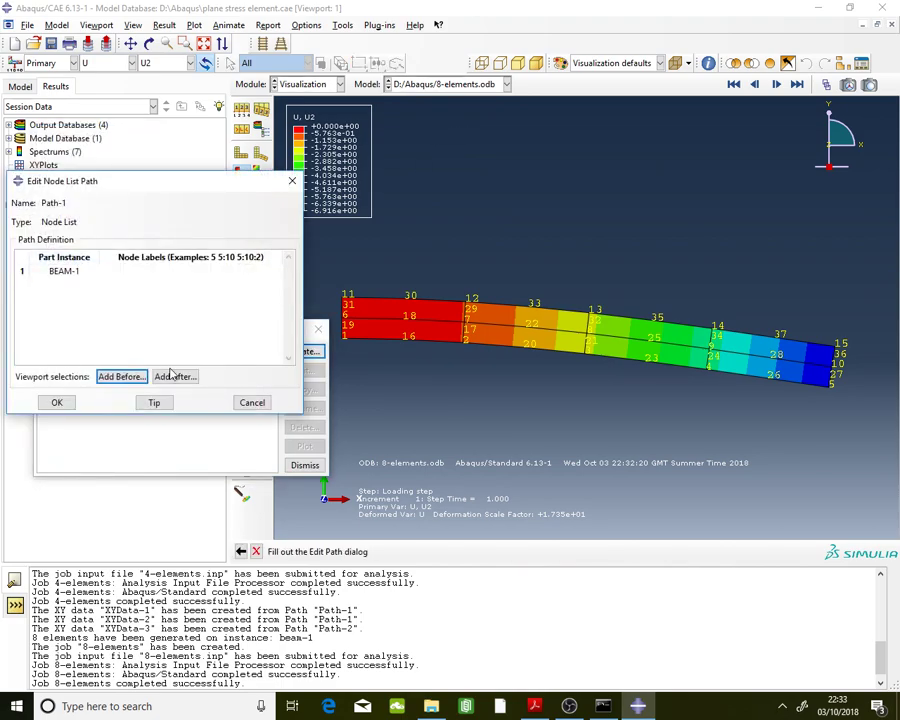
{"action": "left_click", "coordinate": [174, 376]}
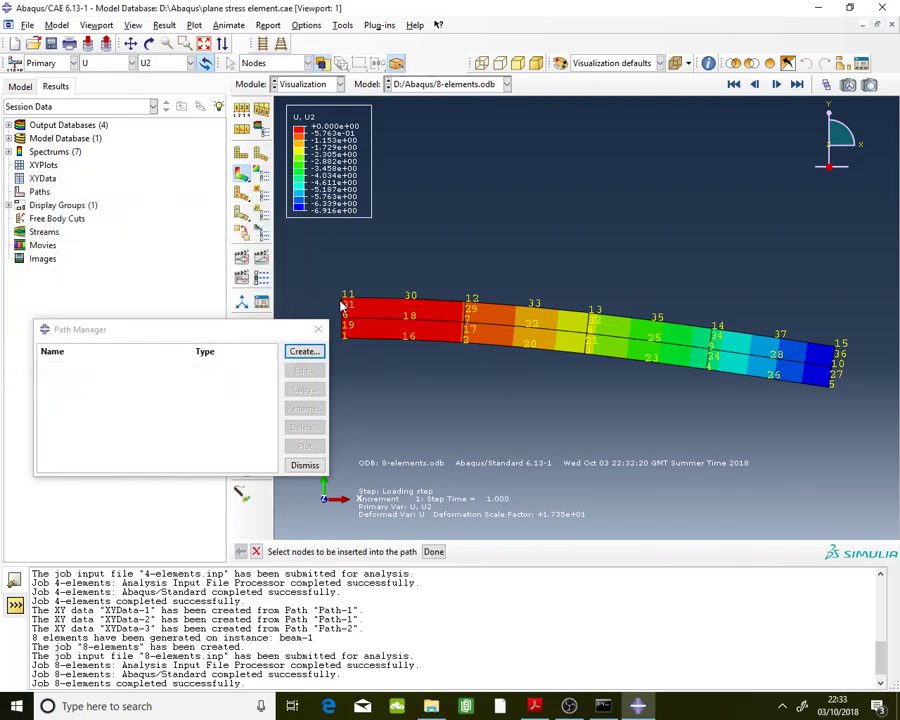
{"action": "left_click", "coordinate": [345, 300]}
{"action": "left_click", "coordinate": [407, 302]}
{"action": "left_click", "coordinate": [468, 306]}
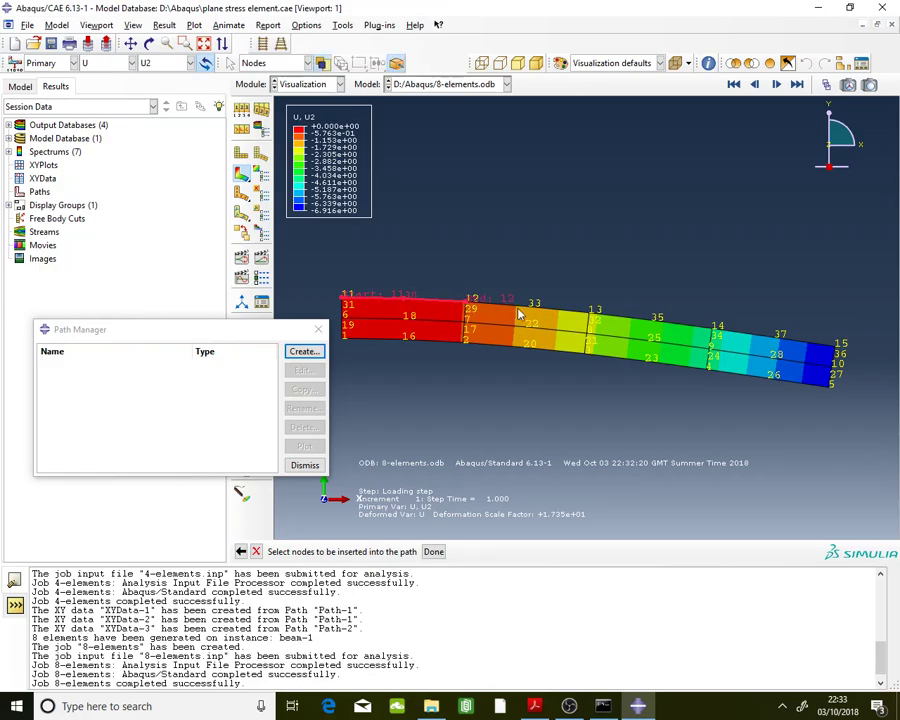
{"action": "left_click", "coordinate": [531, 311]}
{"action": "left_click", "coordinate": [593, 313]}
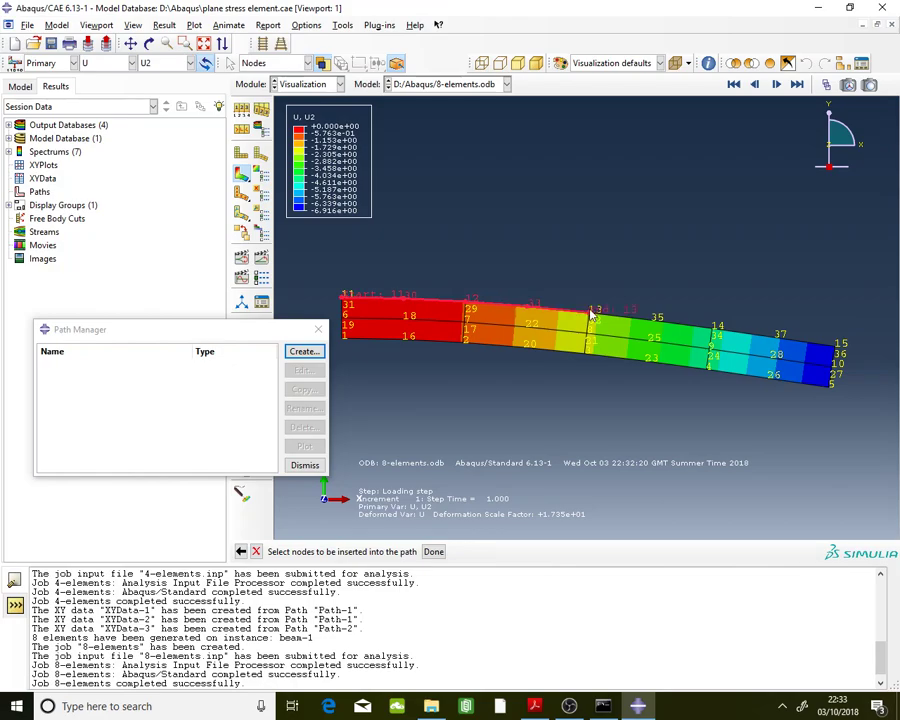
{"action": "left_click", "coordinate": [653, 320]}
{"action": "left_click", "coordinate": [716, 330]}
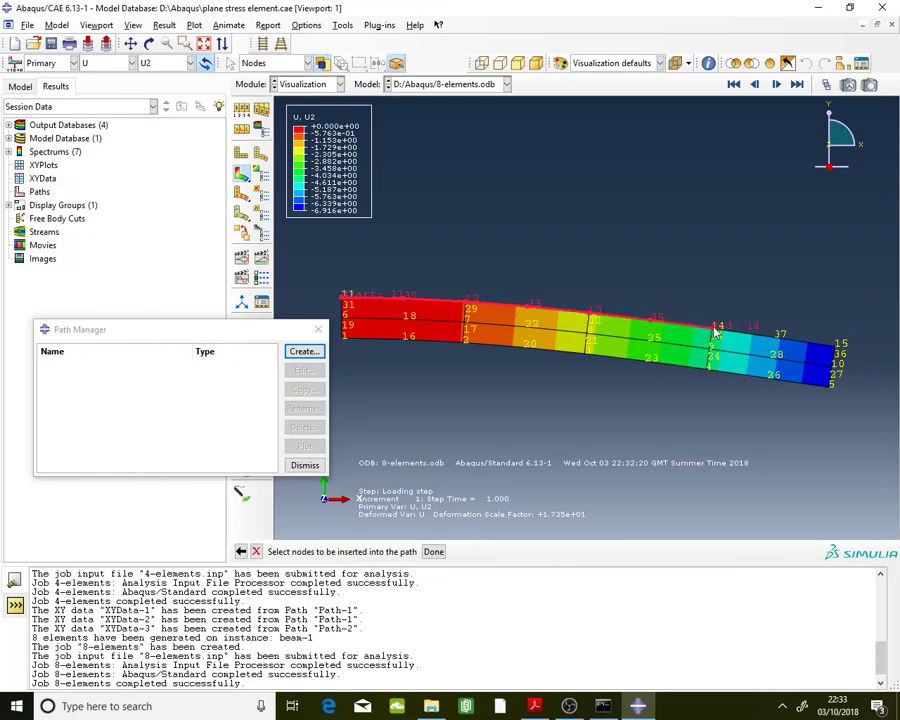
{"action": "left_click", "coordinate": [777, 340]}
{"action": "left_click", "coordinate": [836, 348]}
{"action": "left_click", "coordinate": [433, 551]}
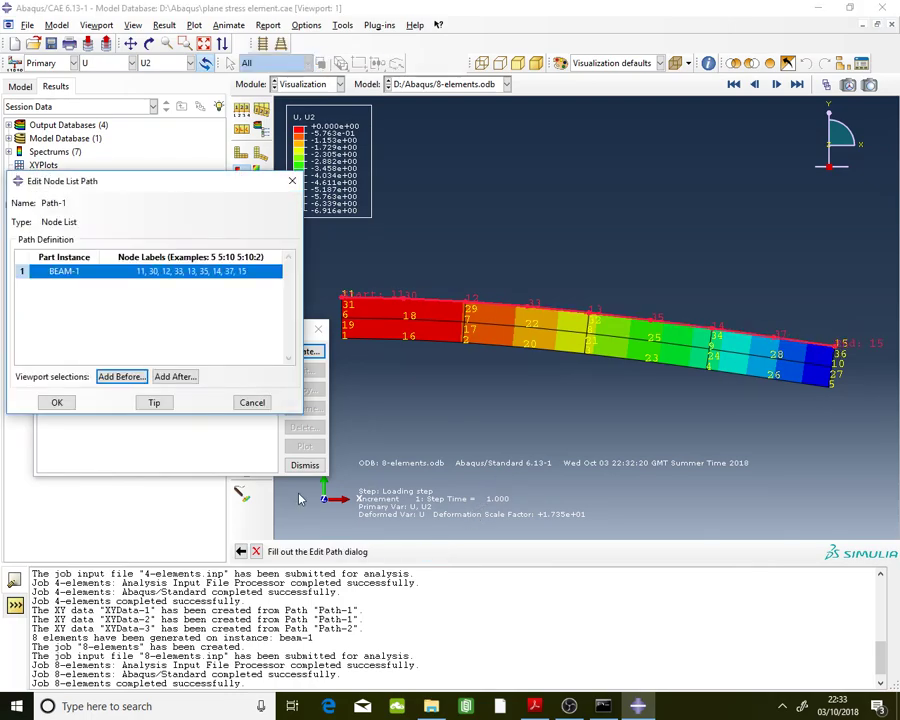
{"action": "left_click", "coordinate": [60, 405]}
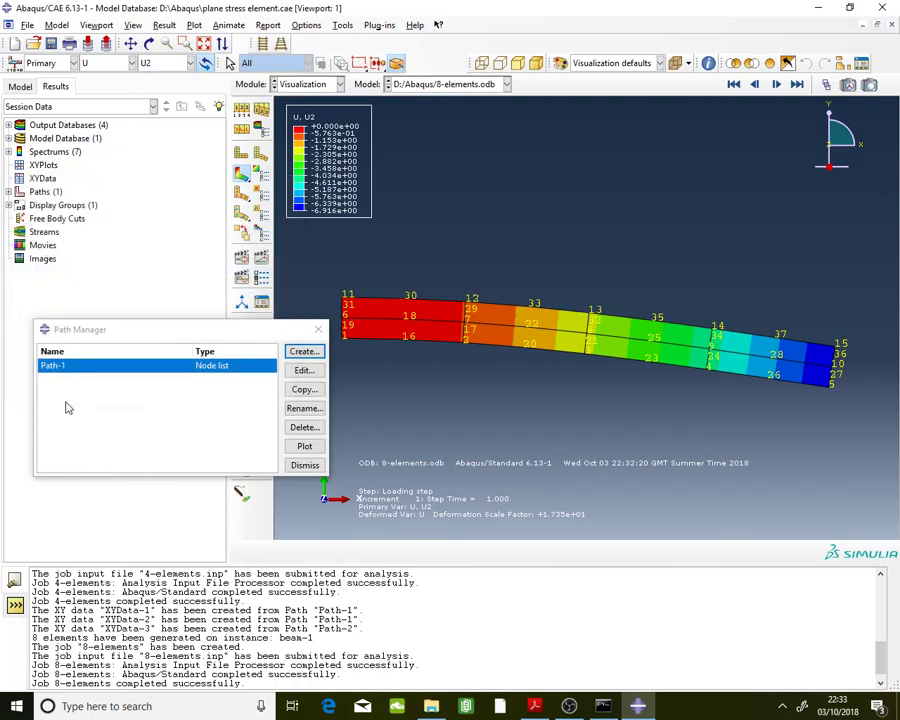
Step: Extract U2 along the upper-edge path as XY data, using the undeformed shape and X distance, and save it under the default name
{"action": "left_click", "coordinate": [342, 25]}
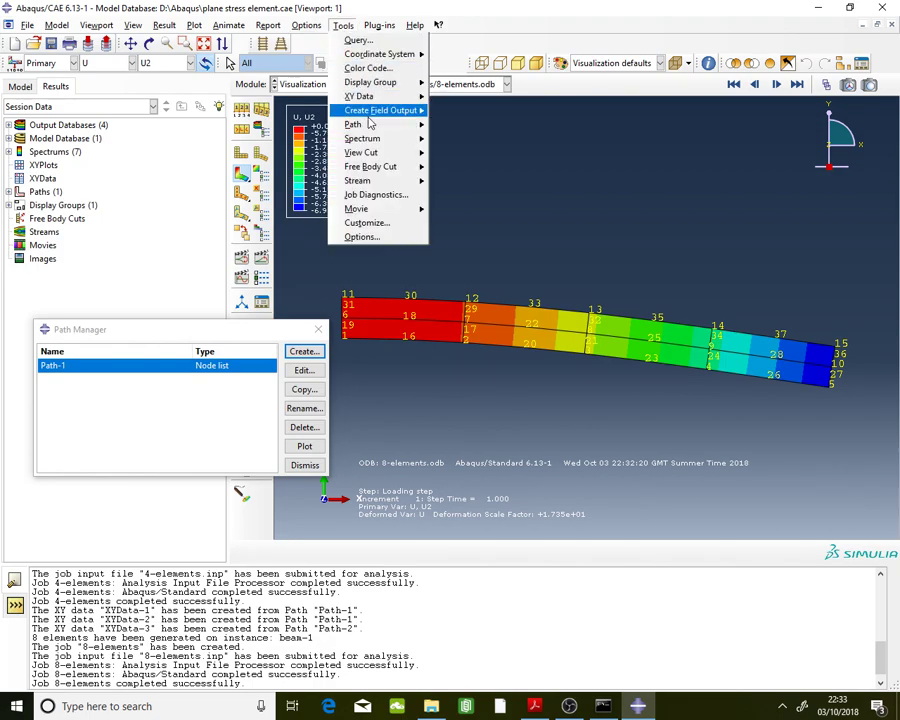
{"action": "mouse_move", "coordinate": [390, 96]}
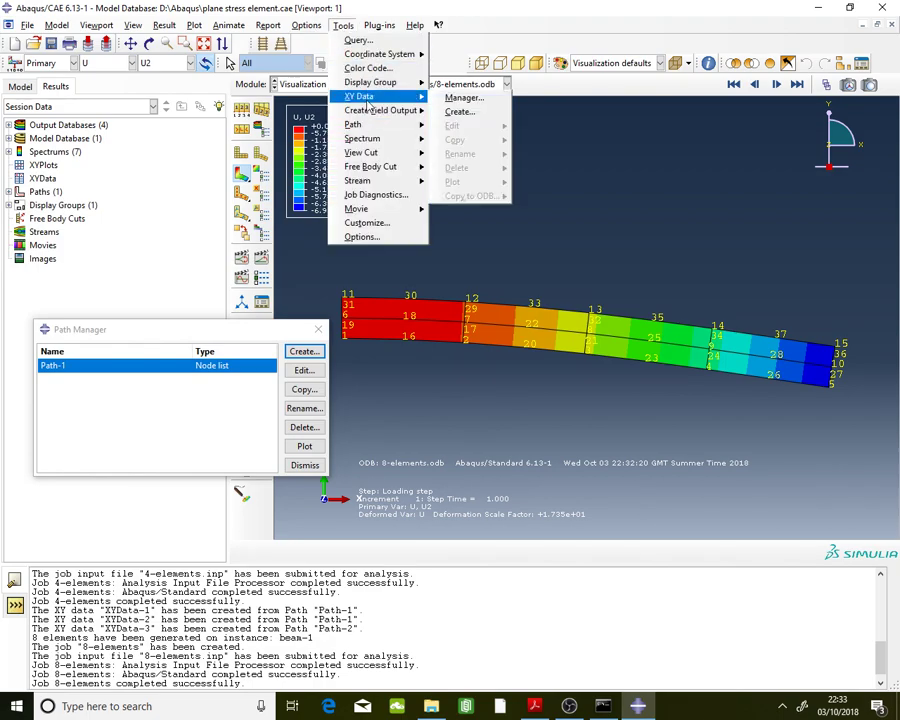
{"action": "left_click", "coordinate": [462, 98]}
{"action": "left_click", "coordinate": [516, 397]}
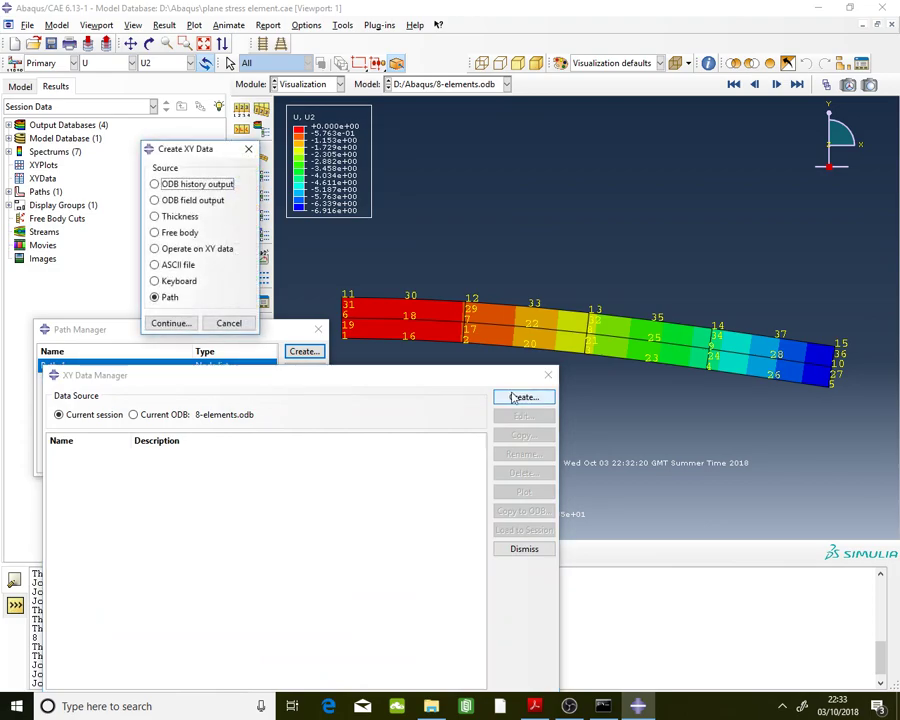
{"action": "left_click", "coordinate": [167, 298]}
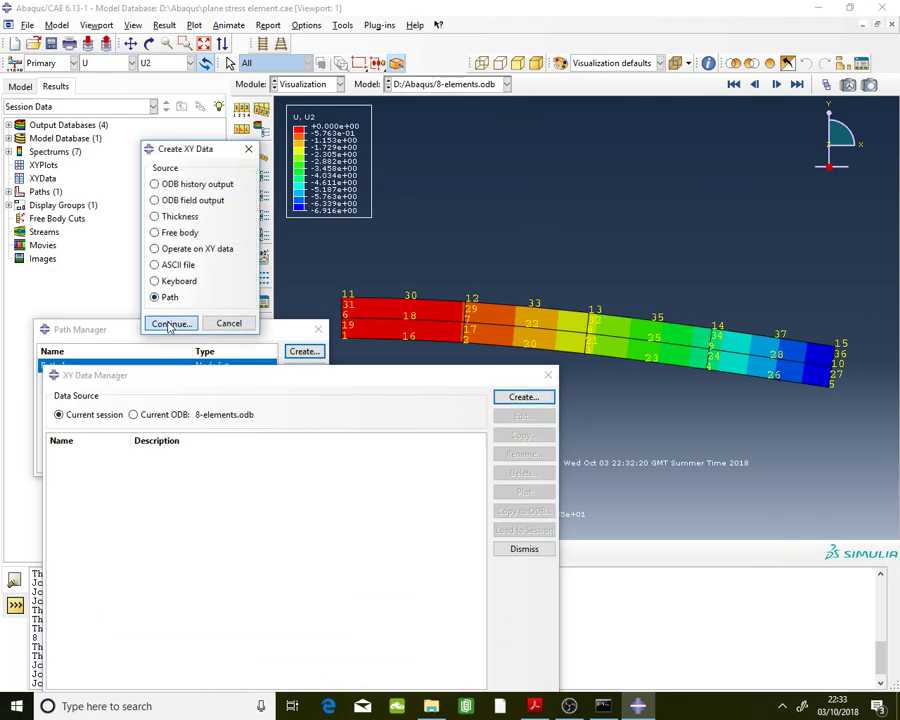
{"action": "left_click", "coordinate": [170, 325]}
{"action": "left_click", "coordinate": [191, 162]}
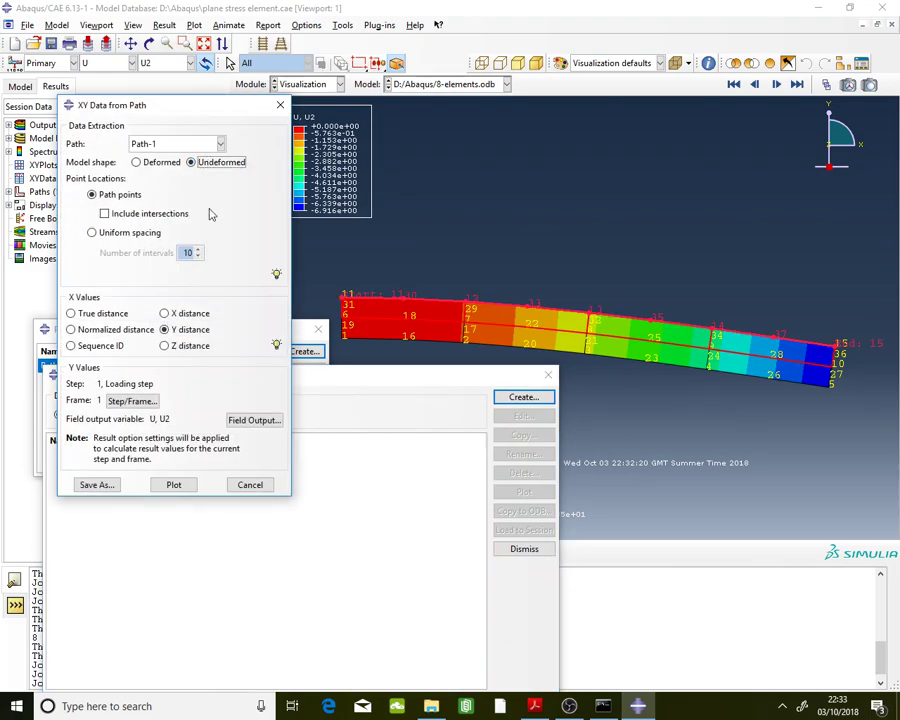
{"action": "left_click", "coordinate": [182, 315]}
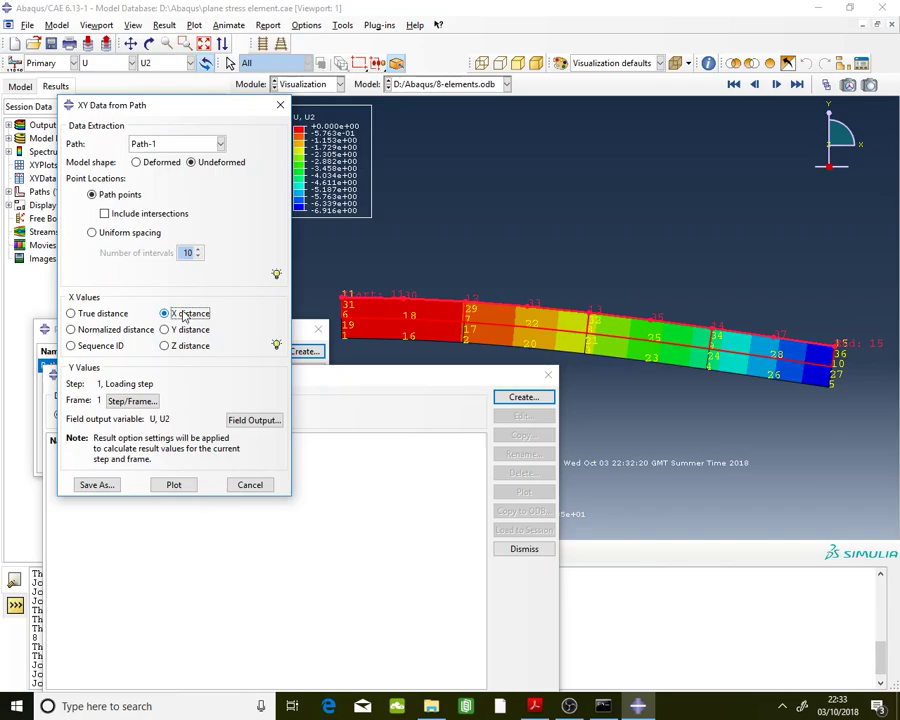
{"action": "left_click", "coordinate": [112, 485]}
{"action": "left_click", "coordinate": [126, 340]}
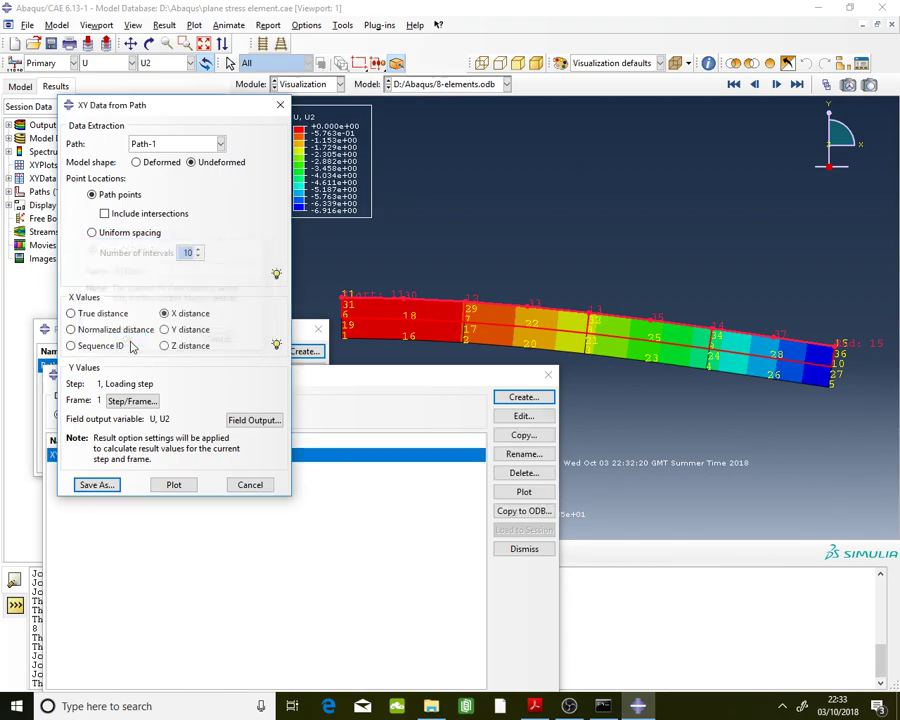
Step: Open the saved U2 data set, select all its X and Y values, and close the table
{"action": "double_click", "coordinate": [347, 463]}
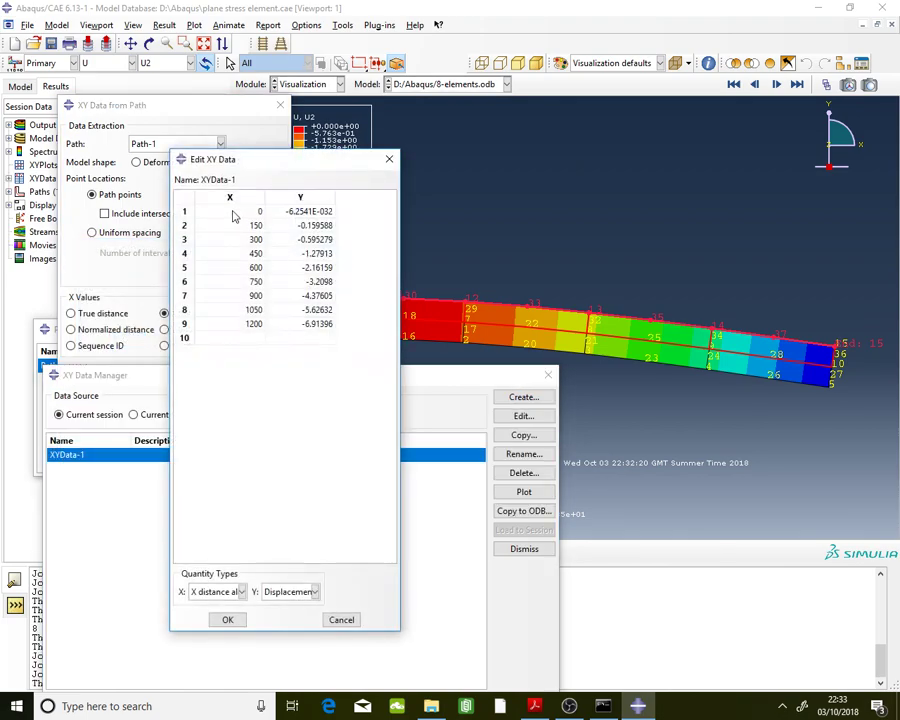
{"action": "left_click_drag", "start_coordinate": [232, 212], "coordinate": [323, 407]}
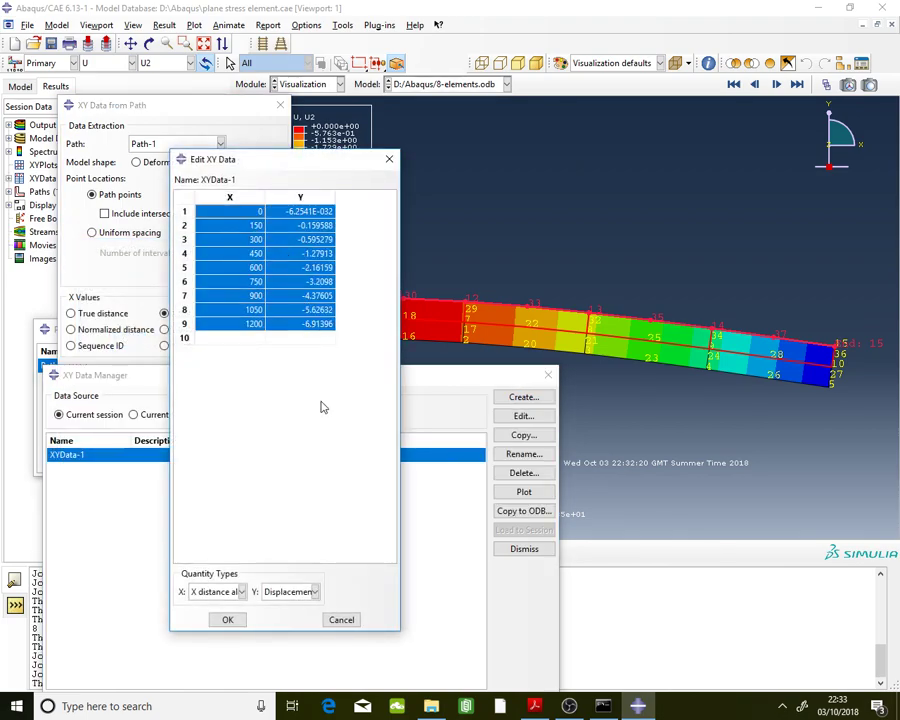
{"action": "left_click", "coordinate": [228, 619]}
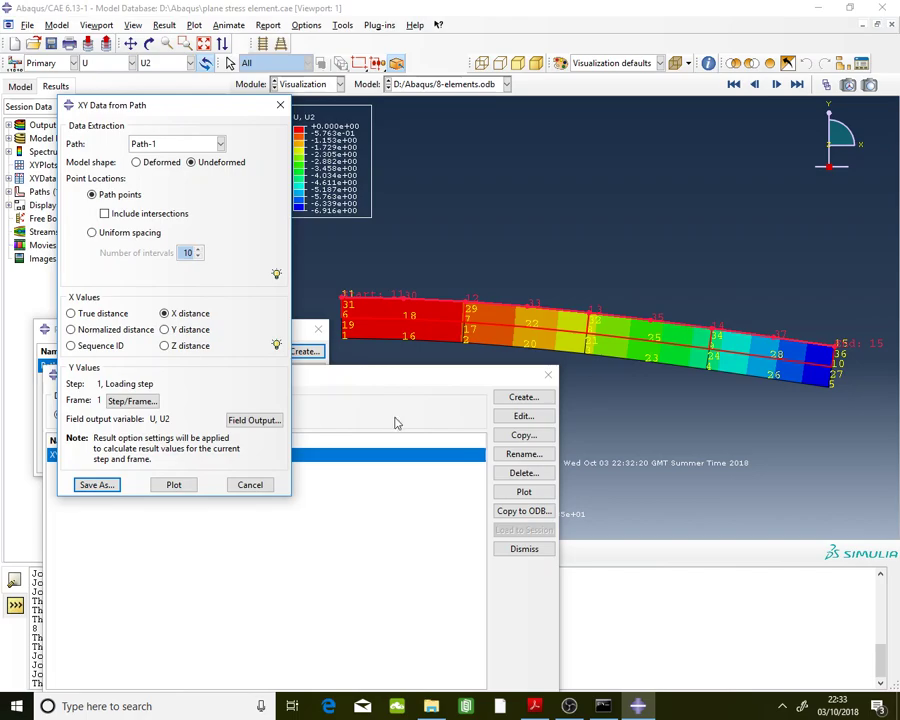
Step: Extract the S11 stress along the upper-edge path as XY data against X distance and save it under the default name
{"action": "left_click", "coordinate": [268, 423]}
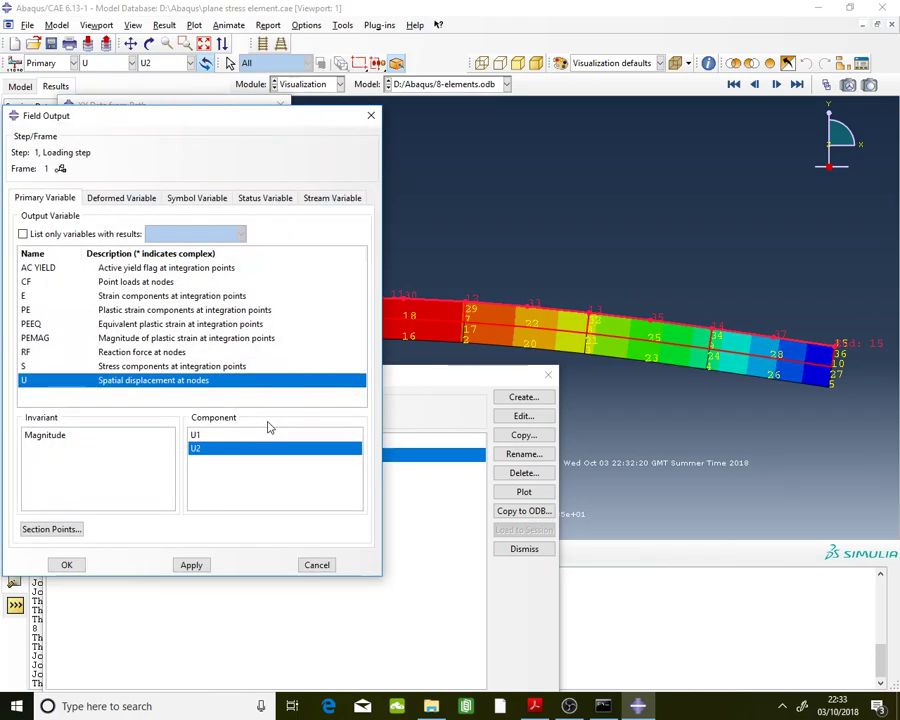
{"action": "left_click", "coordinate": [44, 367]}
{"action": "left_click", "coordinate": [196, 435]}
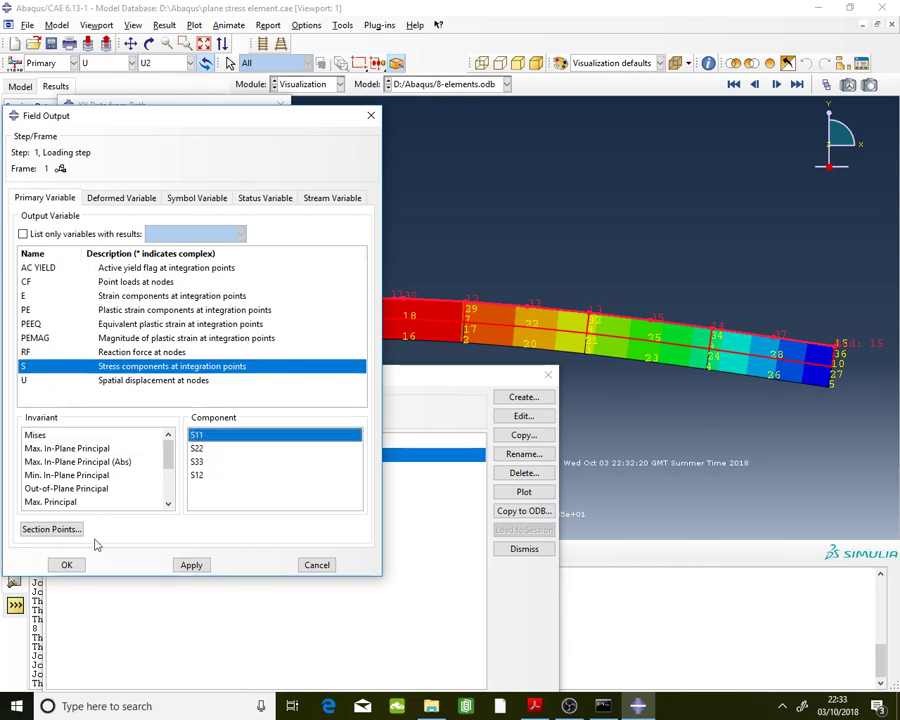
{"action": "left_click", "coordinate": [66, 565]}
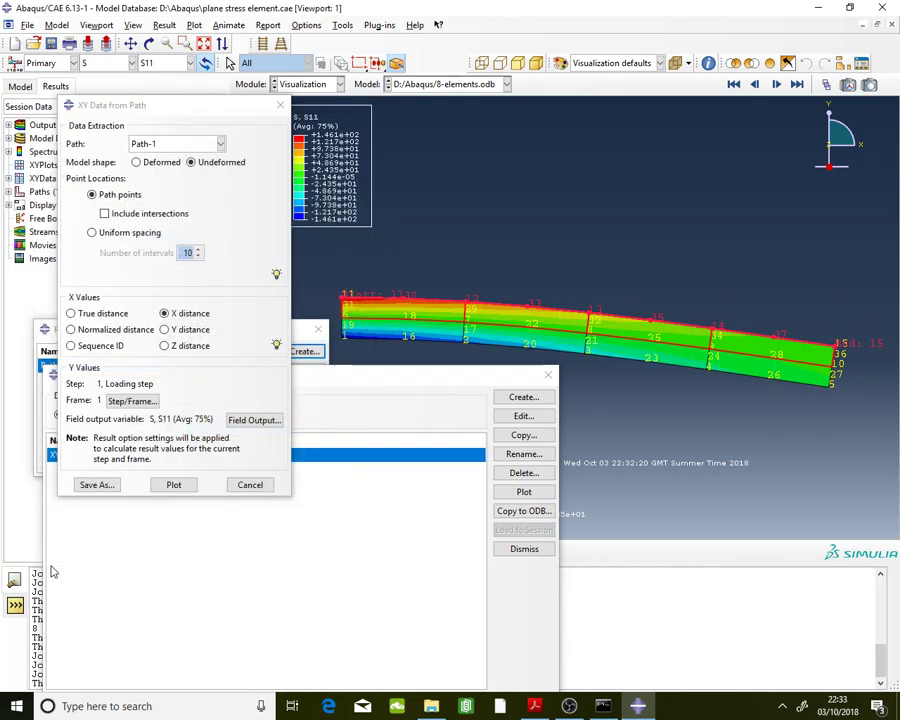
{"action": "left_click", "coordinate": [90, 486]}
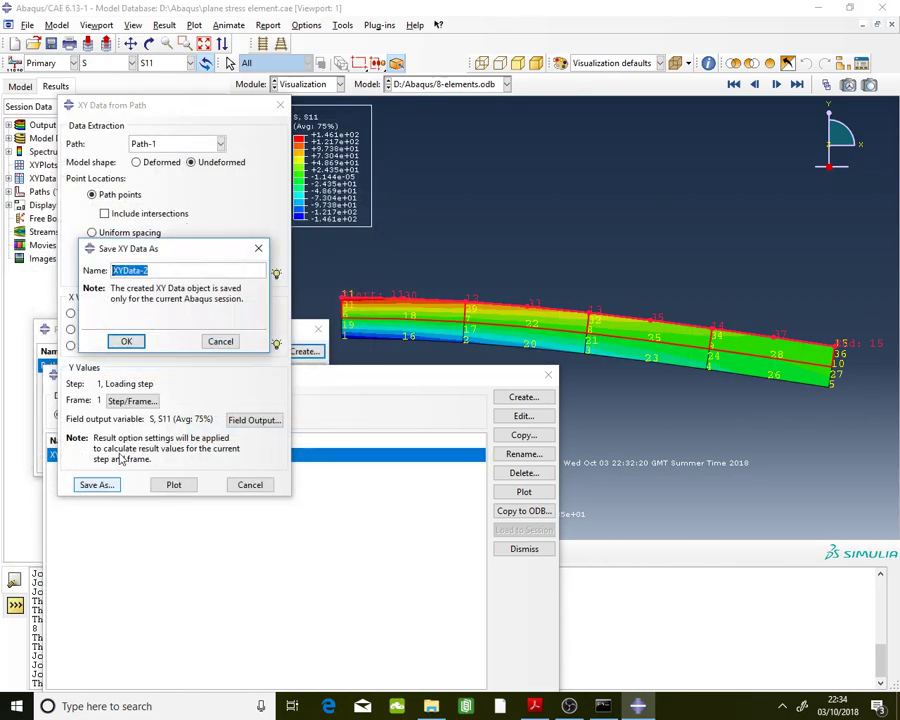
{"action": "left_click", "coordinate": [127, 341]}
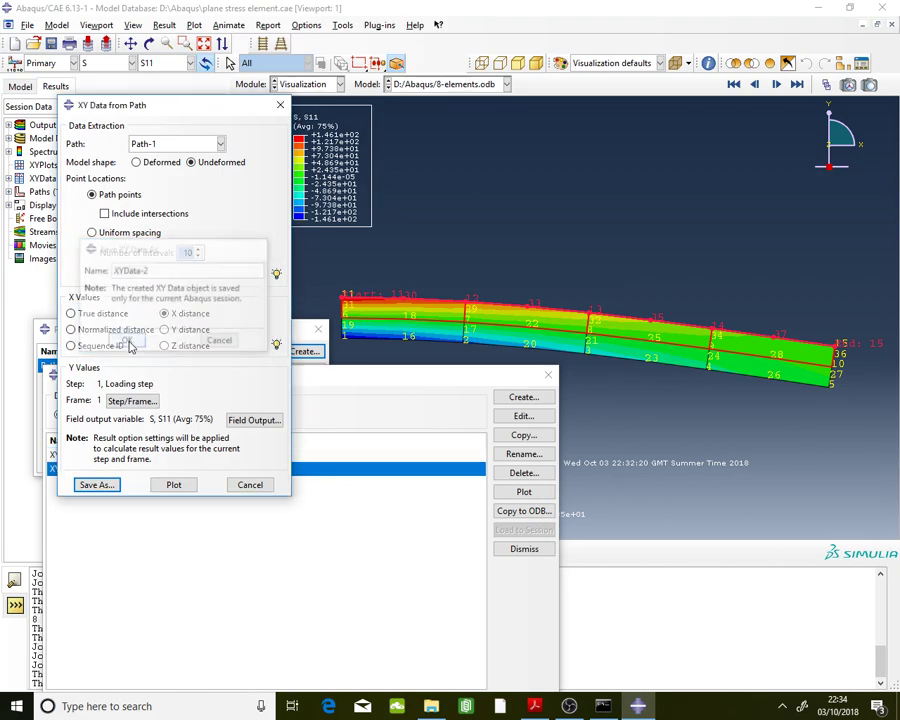
Step: Open the saved S11 data set, select all its X and Y values, and close the table
{"action": "double_click", "coordinate": [407, 480]}
{"action": "left_click_drag", "start_coordinate": [240, 211], "coordinate": [304, 433]}
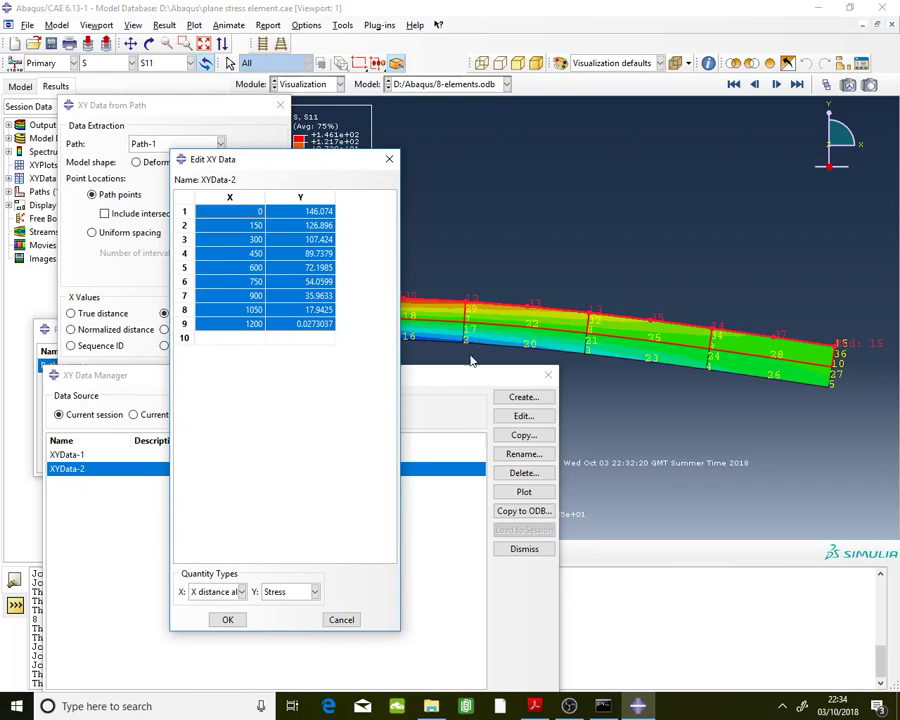
{"action": "left_click", "coordinate": [225, 620]}
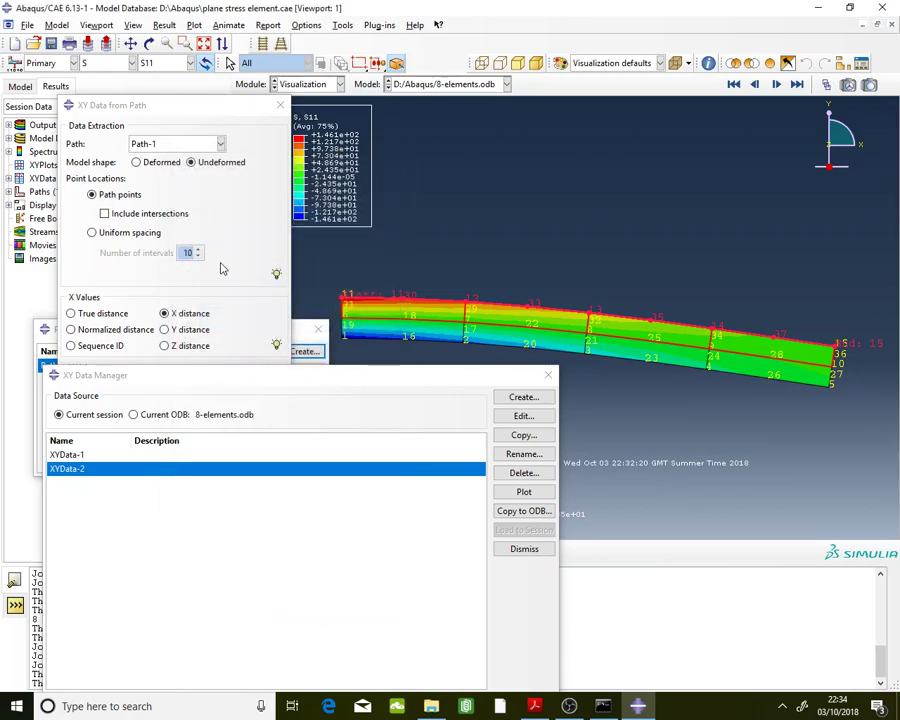
Step: Create a second node list path across the mid-span depth through nodes 3, 21, 8, 32 and 13
{"action": "left_click_drag", "start_coordinate": [491, 382], "coordinate": [541, 481]}
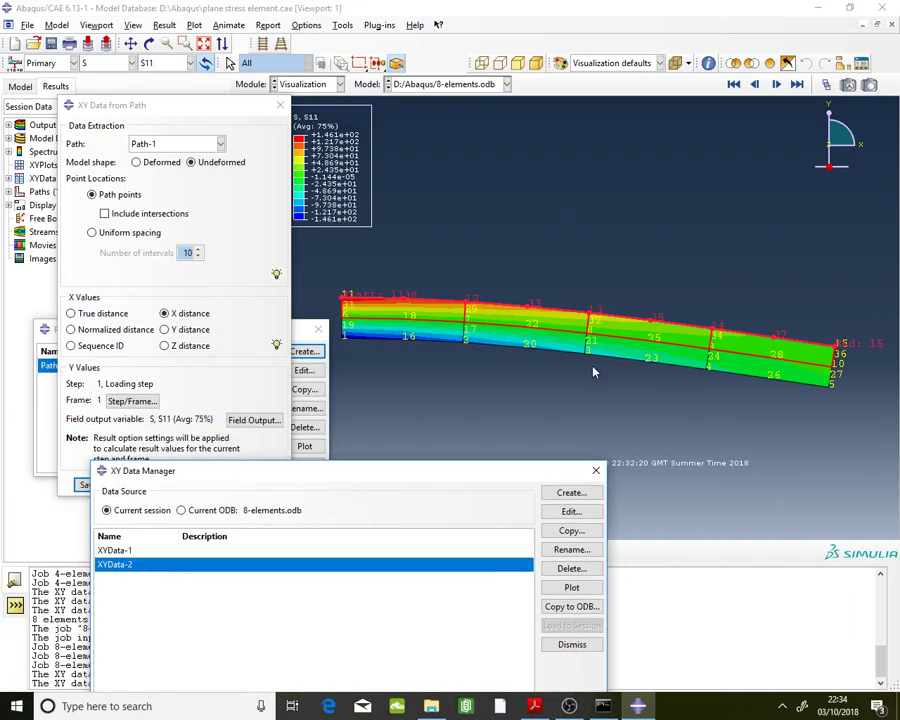
{"action": "left_click", "coordinate": [302, 334]}
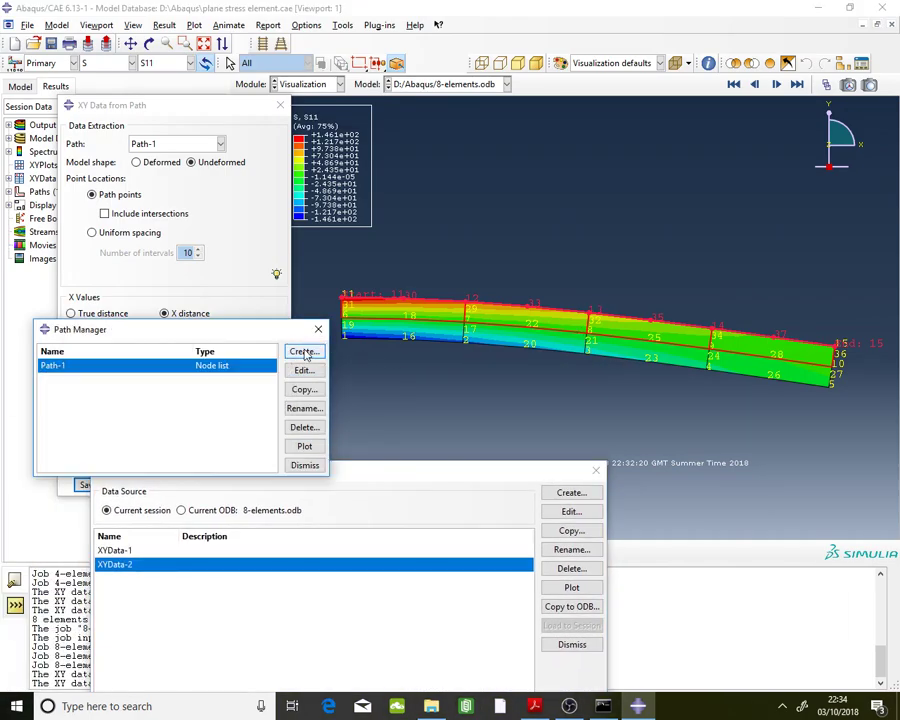
{"action": "left_click", "coordinate": [304, 352]}
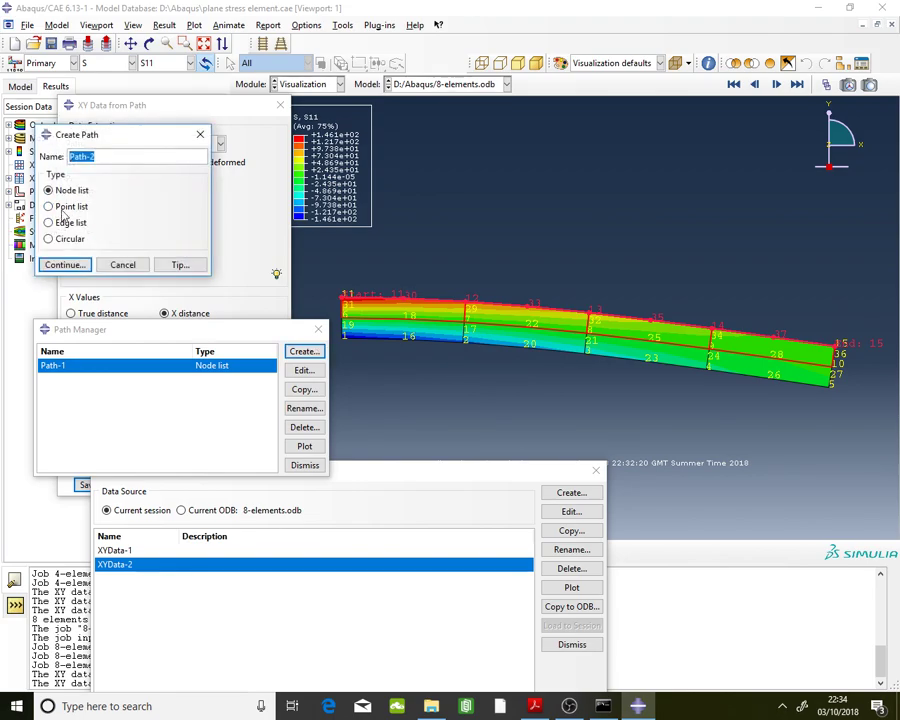
{"action": "left_click", "coordinate": [62, 263]}
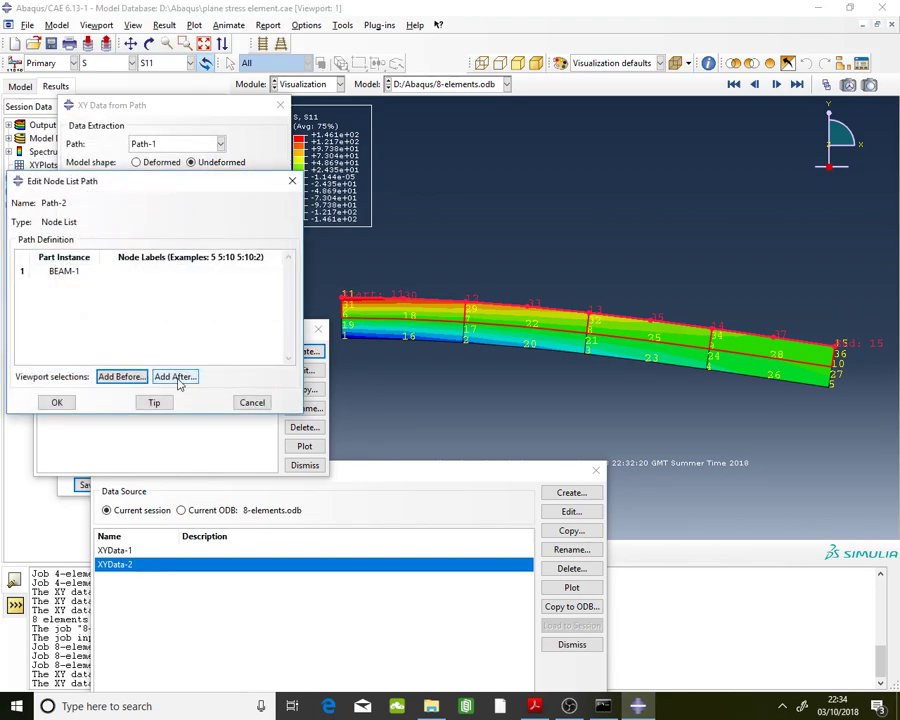
{"action": "left_click", "coordinate": [175, 374]}
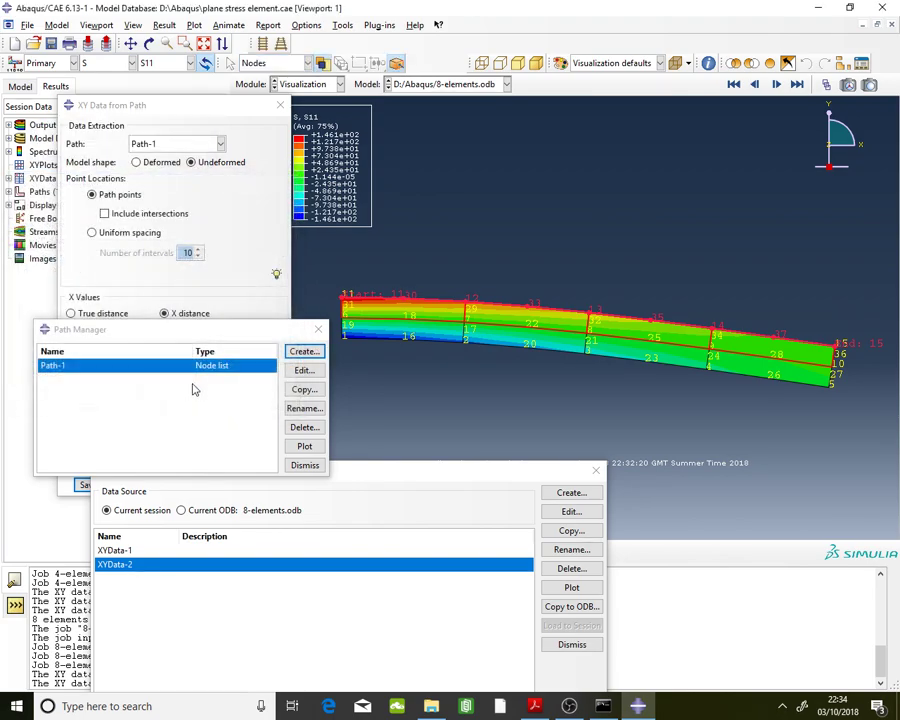
{"action": "left_click", "coordinate": [587, 357]}
{"action": "left_click", "coordinate": [586, 347]}
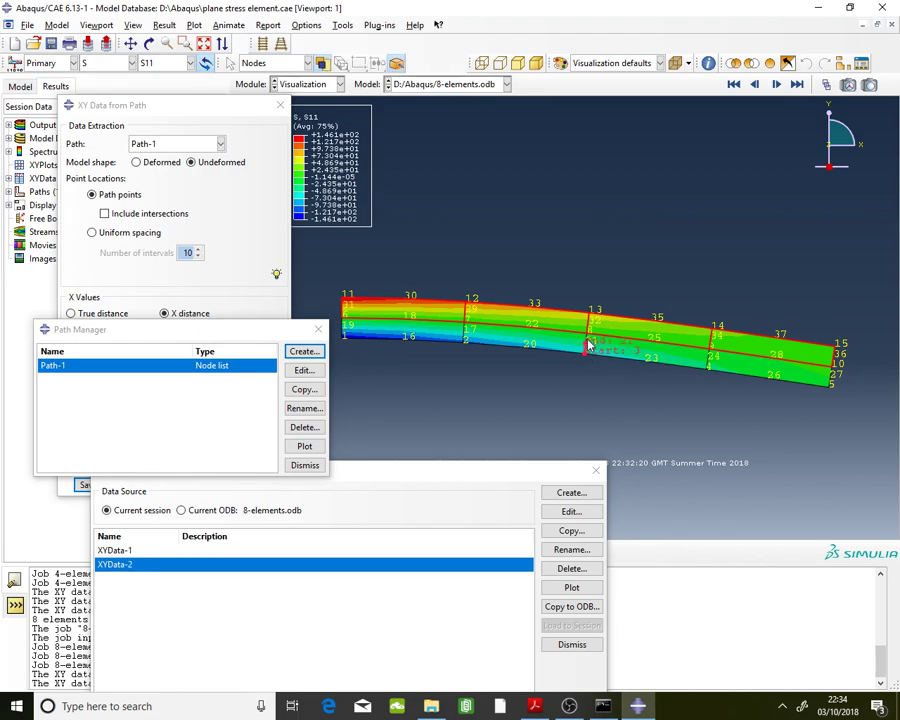
{"action": "left_click", "coordinate": [591, 328]}
{"action": "left_click_drag", "start_coordinate": [534, 470], "coordinate": [356, 588]}
{"action": "left_click", "coordinate": [433, 553]}
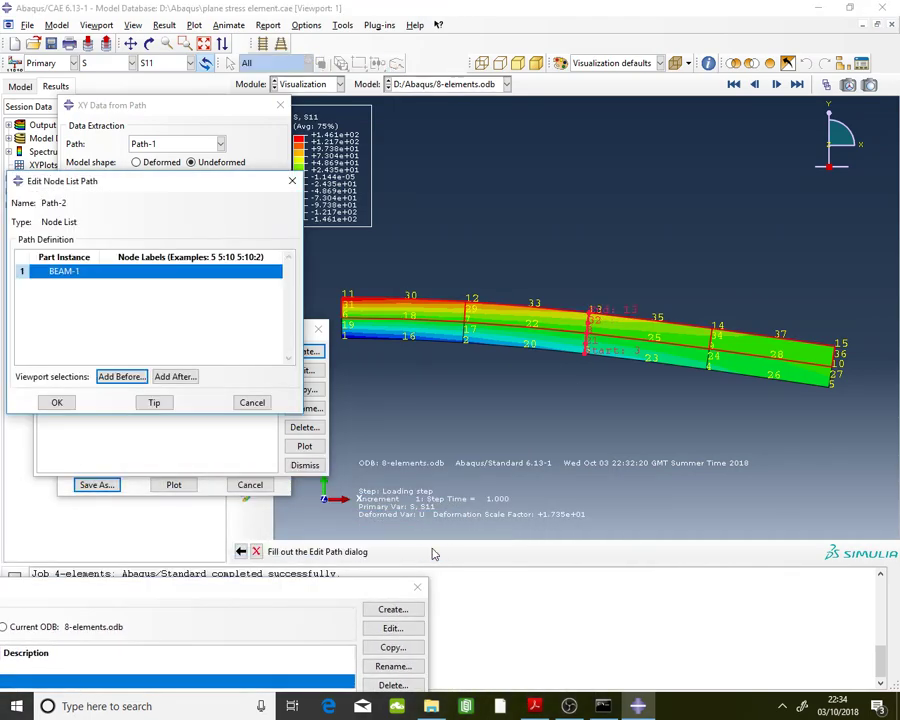
{"action": "left_click", "coordinate": [60, 400]}
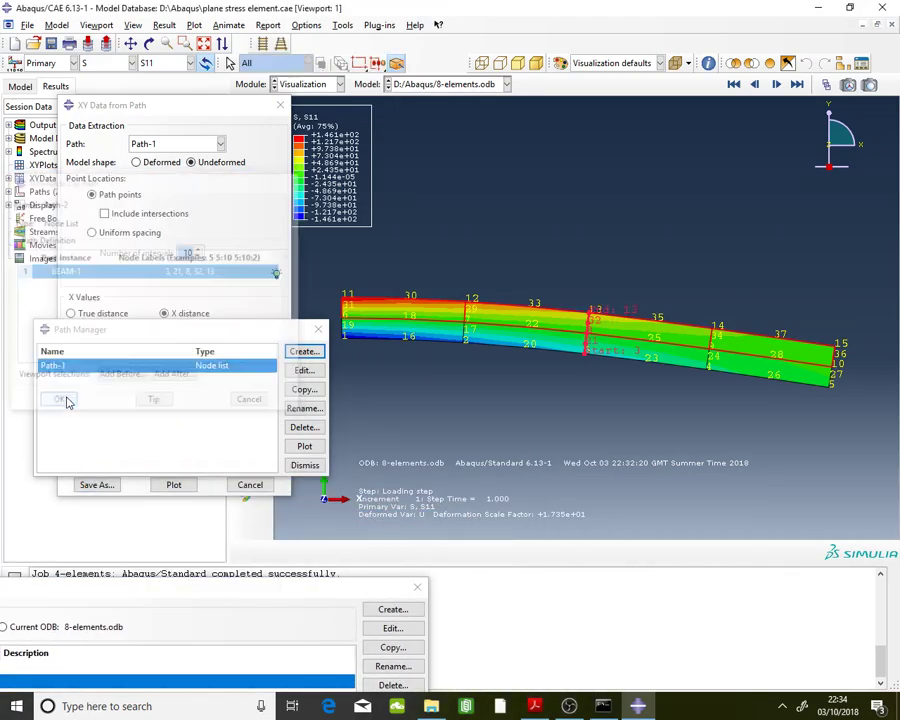
Step: Extract the S12 stress along Path-2 as XY data against Y distance on the undeformed shape, saving it under the default name
{"action": "left_click", "coordinate": [228, 213]}
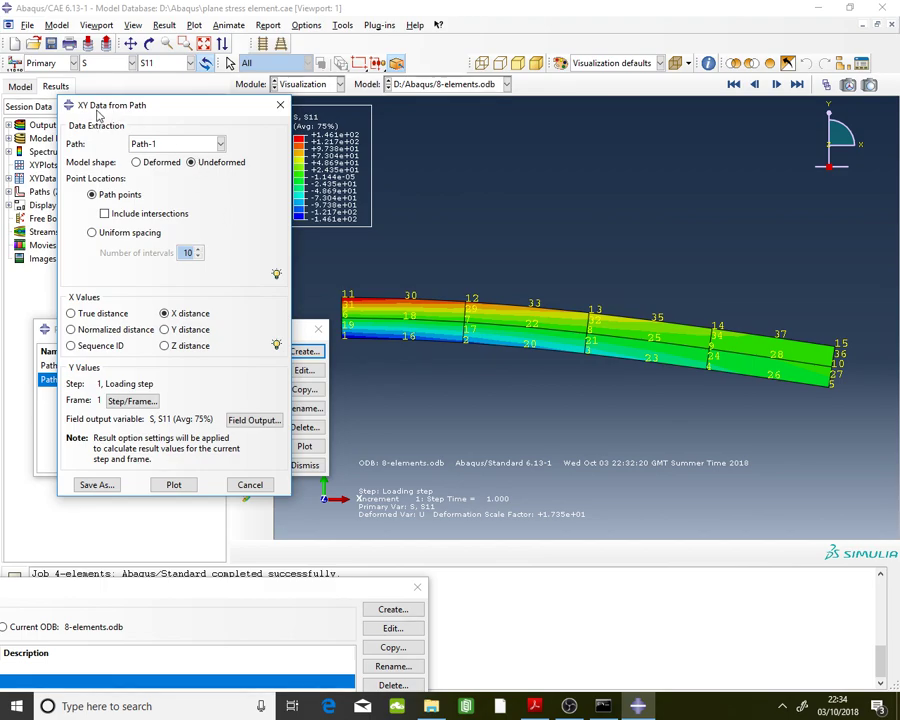
{"action": "left_click", "coordinate": [220, 145]}
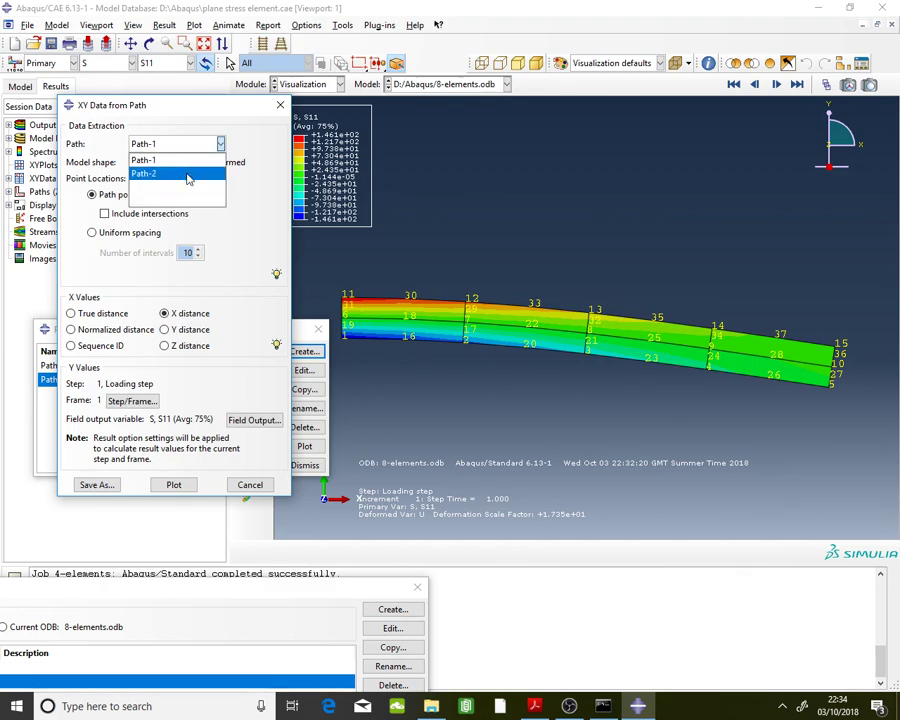
{"action": "left_click", "coordinate": [150, 173]}
{"action": "left_click", "coordinate": [184, 335]}
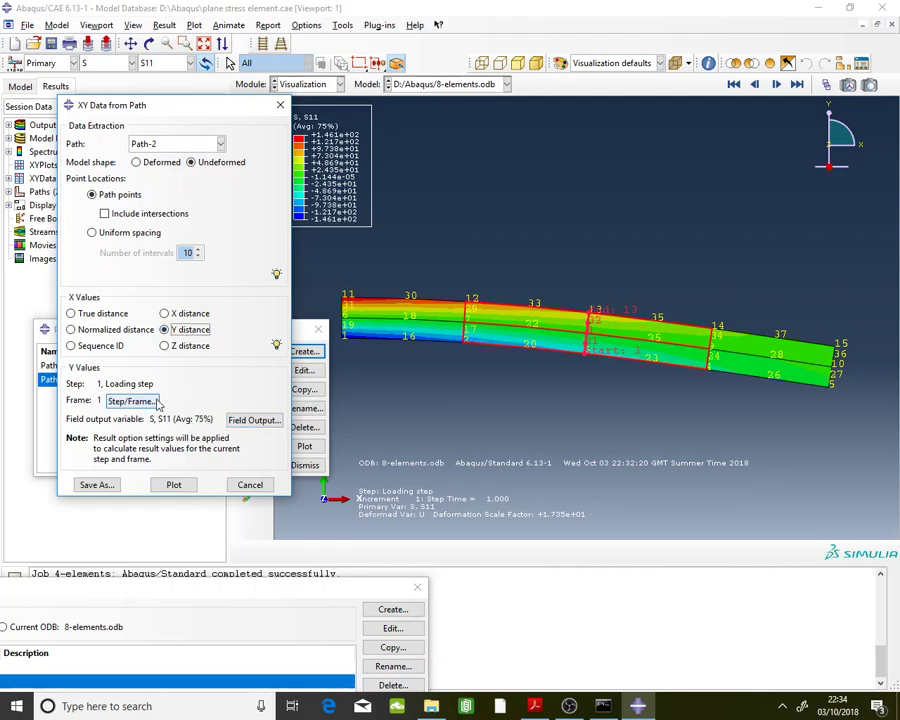
{"action": "left_click", "coordinate": [165, 62]}
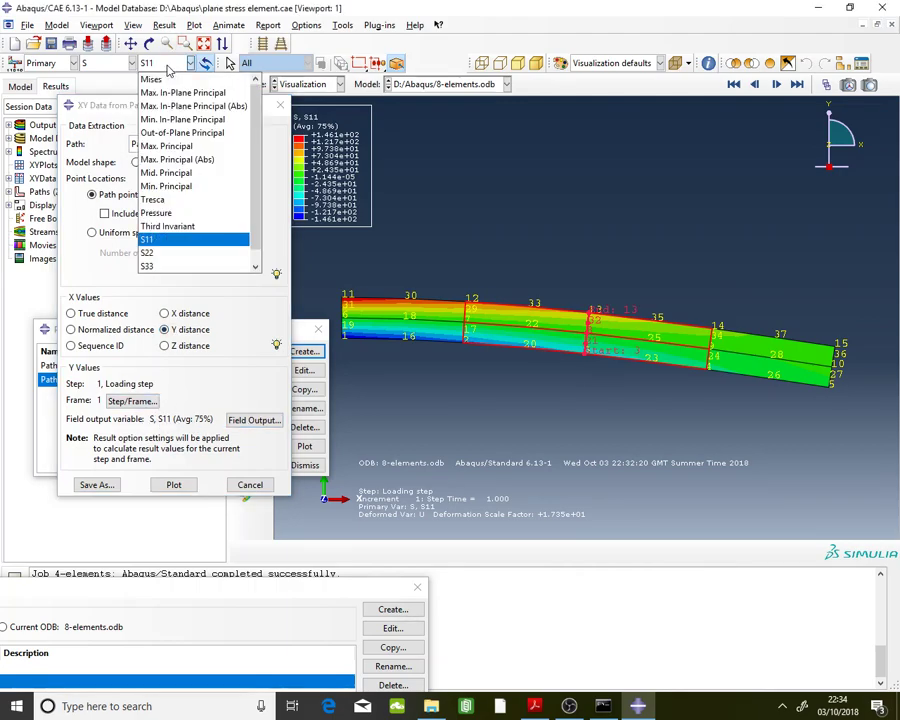
{"action": "left_click", "coordinate": [185, 267]}
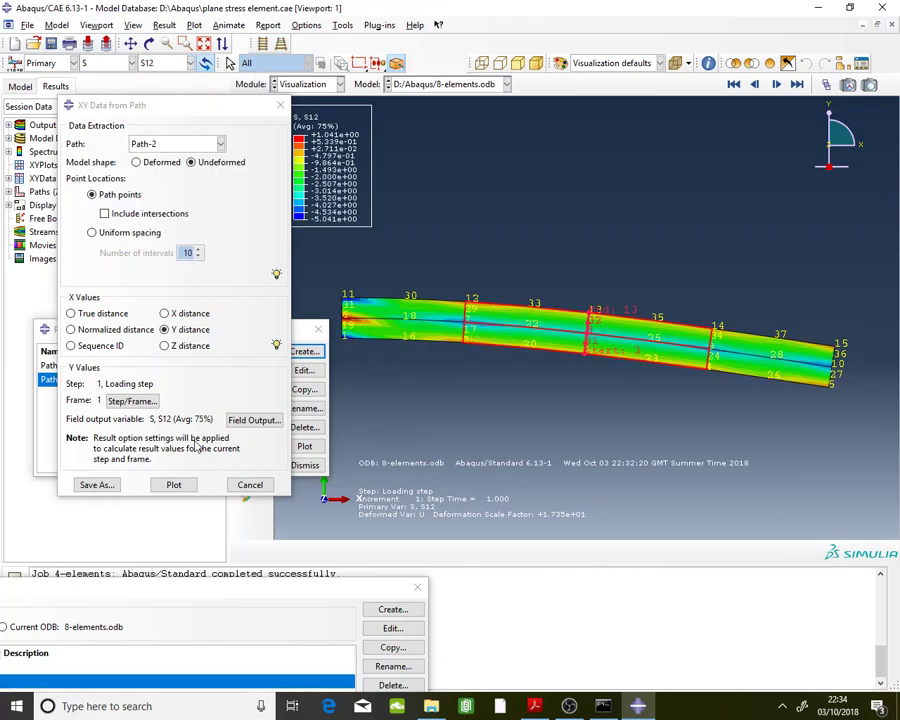
{"action": "left_click", "coordinate": [96, 484]}
{"action": "left_click", "coordinate": [126, 341]}
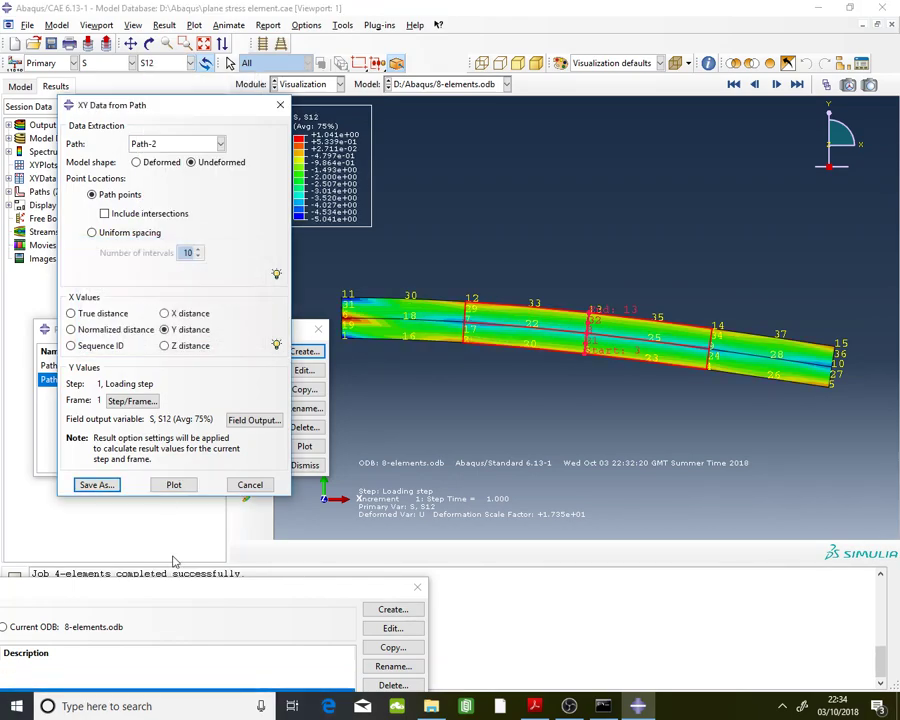
Step: Open the saved S12 data set, select all its X and Y values, and close the table
{"action": "double_click", "coordinate": [285, 457]}
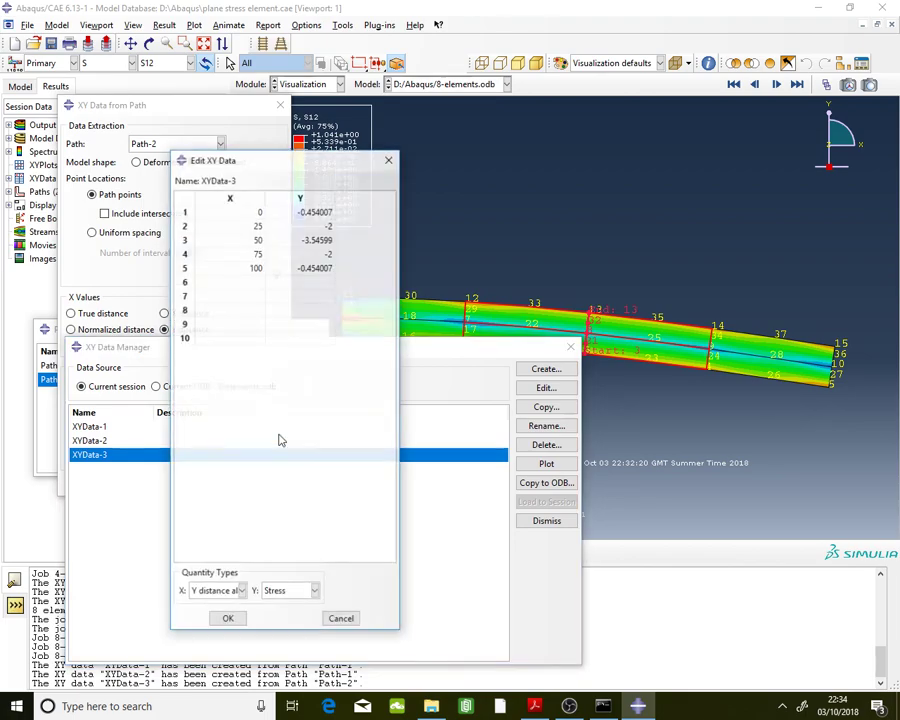
{"action": "left_click_drag", "start_coordinate": [247, 218], "coordinate": [305, 267]}
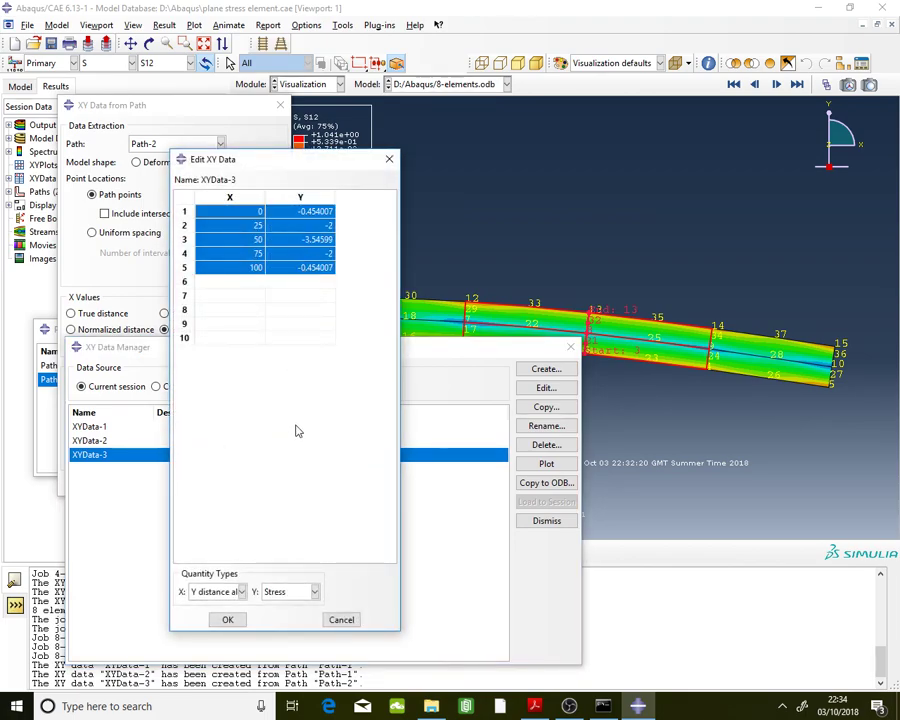
{"action": "left_click", "coordinate": [227, 619]}
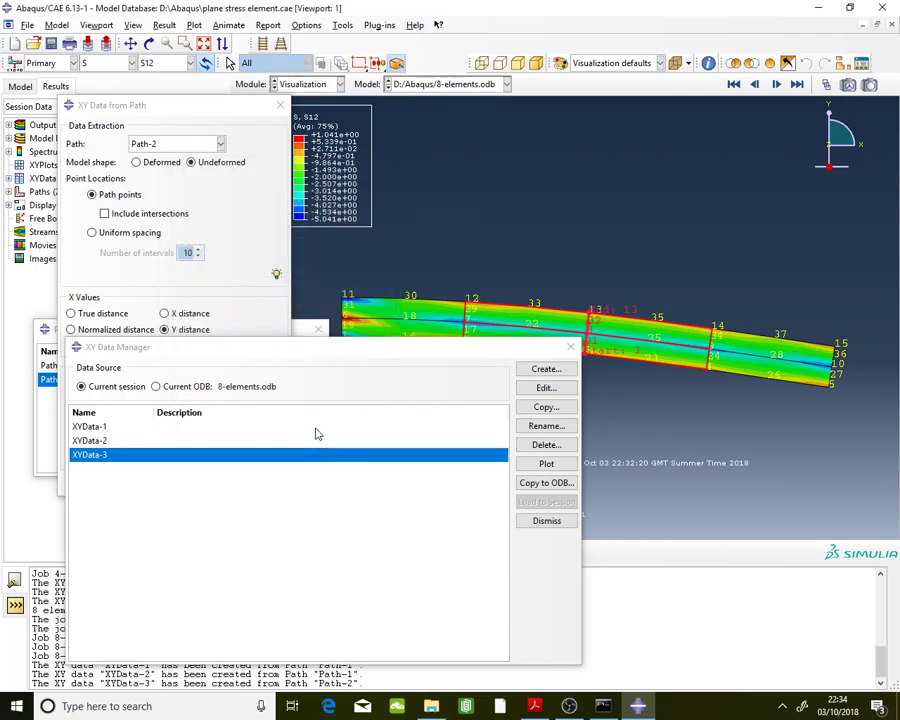
Step: Delete the three saved XY data sets and close the XY data manager and path extraction dialog
{"action": "left_click", "coordinate": [315, 430], "text": "shift"}
{"action": "left_click", "coordinate": [545, 445]}
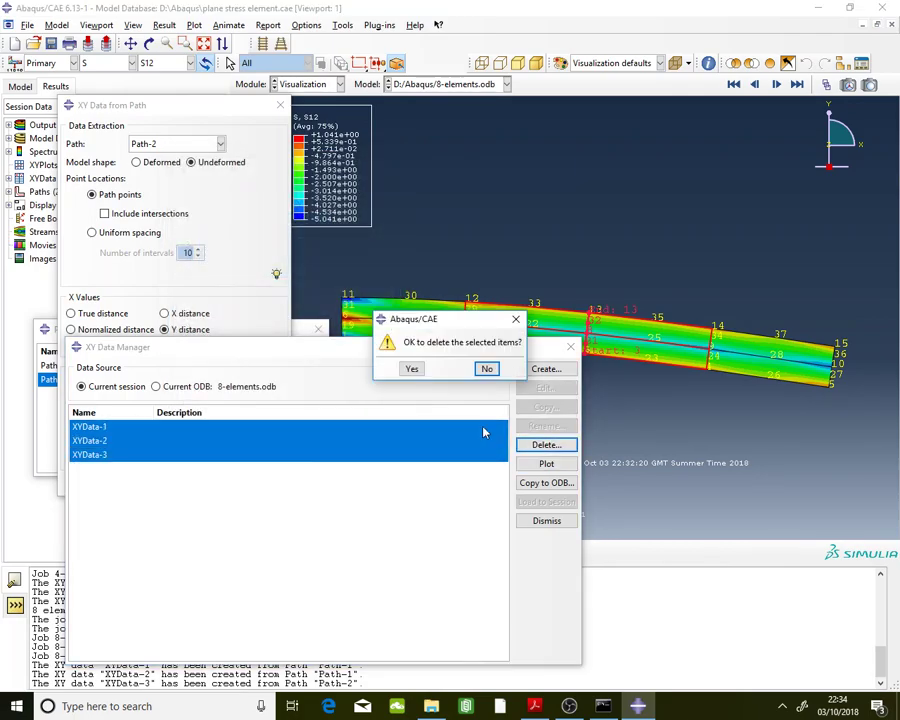
{"action": "left_click", "coordinate": [413, 369]}
{"action": "left_click", "coordinate": [570, 347]}
{"action": "left_click", "coordinate": [251, 484]}
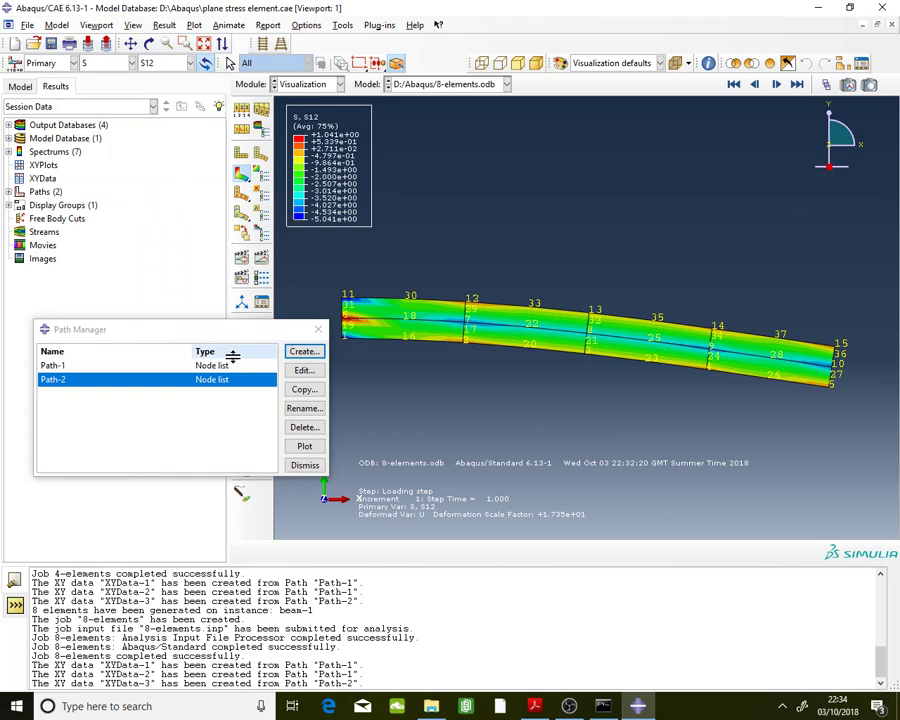
Step: Delete both node list paths, Path-1 and Path-2, and close the path manager
{"action": "left_click", "coordinate": [232, 366], "text": "shift"}
{"action": "left_click", "coordinate": [304, 427]}
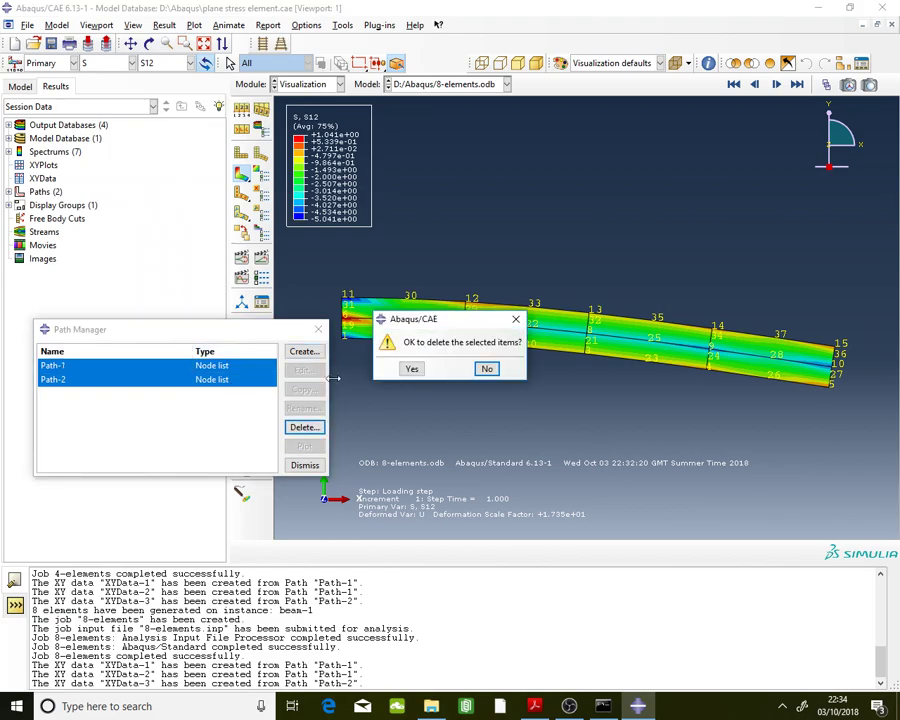
{"action": "left_click", "coordinate": [413, 369]}
{"action": "left_click", "coordinate": [305, 465]}
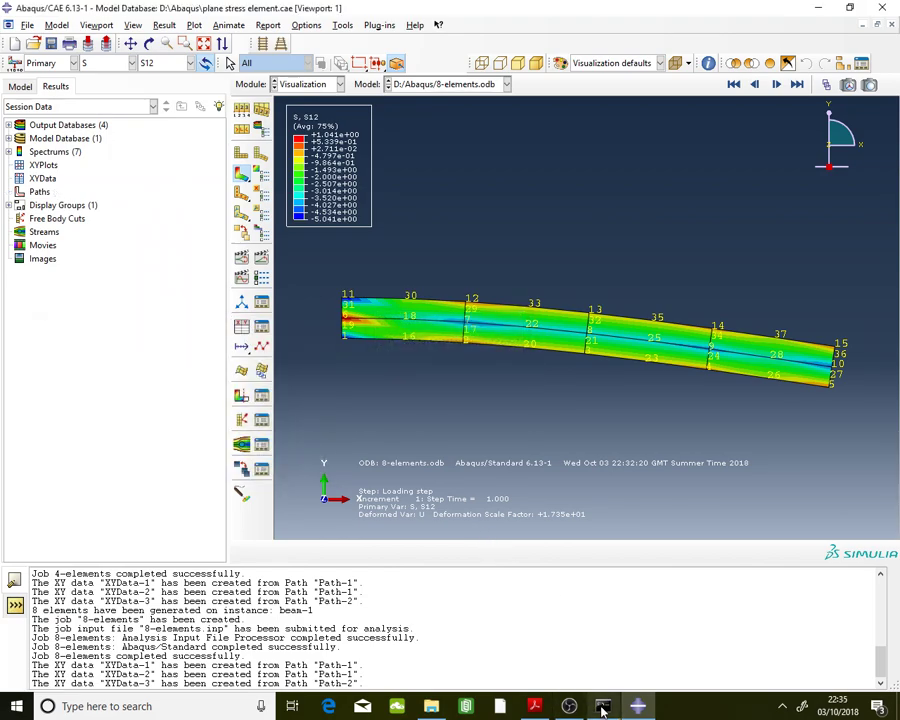
Step: Check the sixteen CPS8R element mesh layout in the cantilevered beam PDF and return to Abaqus/CAE
{"action": "left_click", "coordinate": [603, 706]}
{"action": "left_click", "coordinate": [534, 706]}
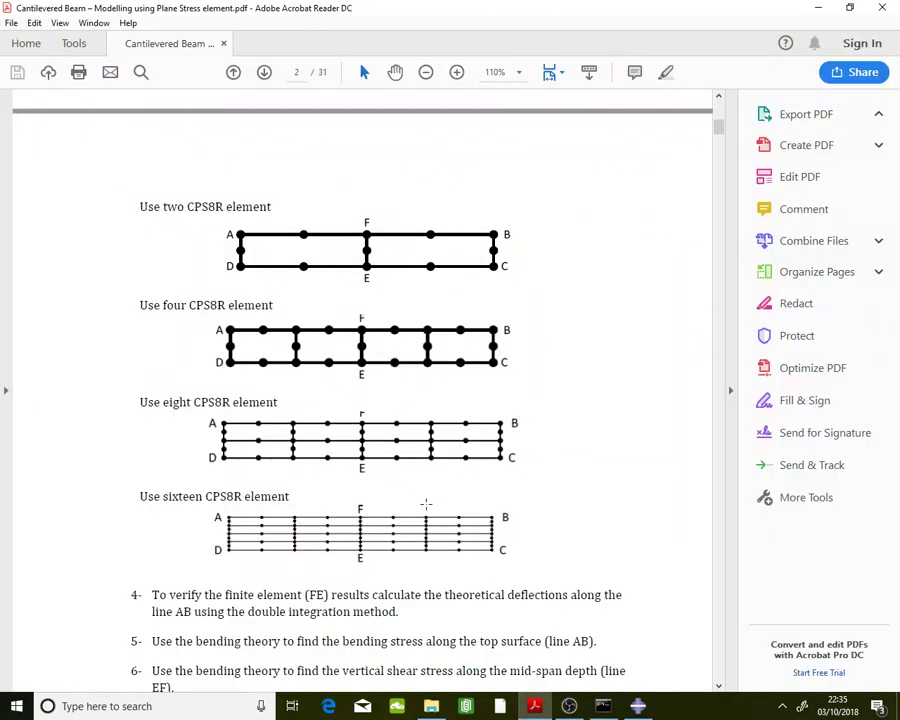
{"action": "scroll", "coordinate": [323, 477], "scroll_direction": "down", "scroll_amount": 1}
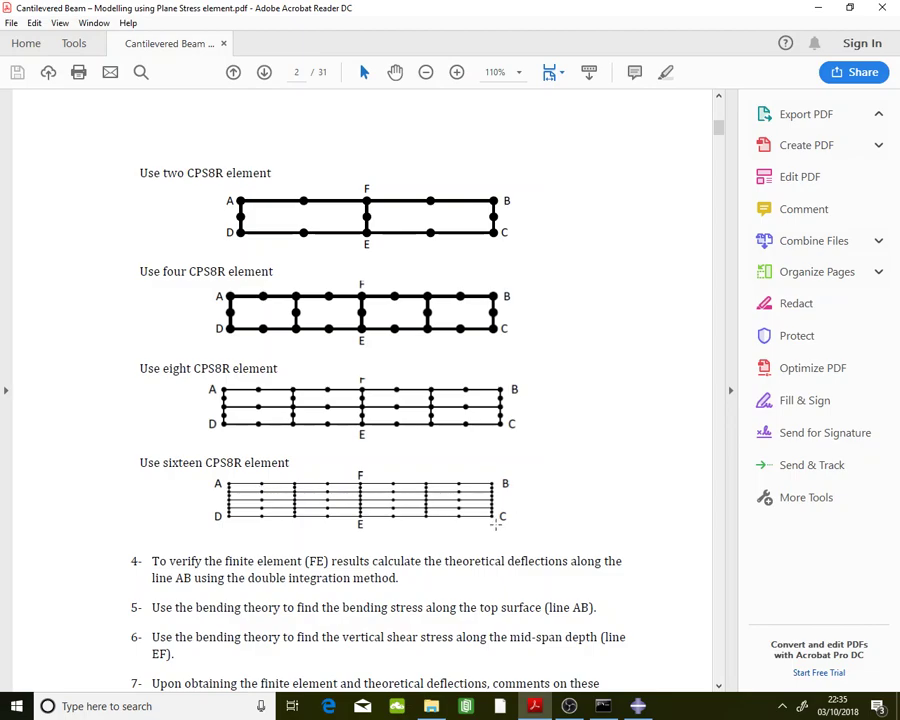
{"action": "left_click", "coordinate": [818, 8]}
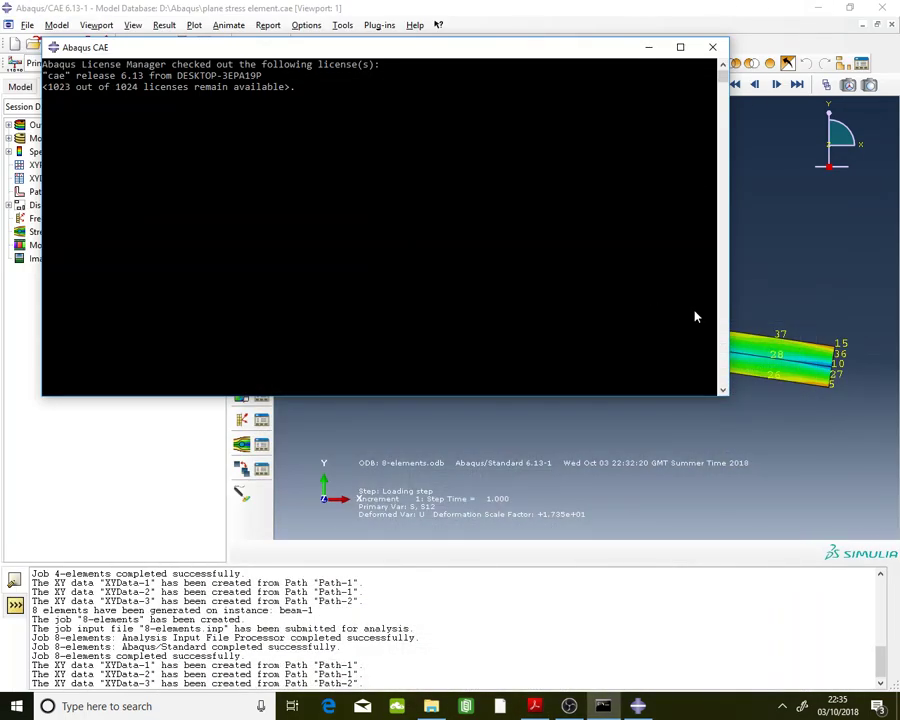
{"action": "left_click", "coordinate": [765, 457]}
Step: Seed the beam's two short end edges by number with 4 elements each, allowing the old mesh's deletion, and remesh the part instance
{"action": "left_click", "coordinate": [310, 84]}
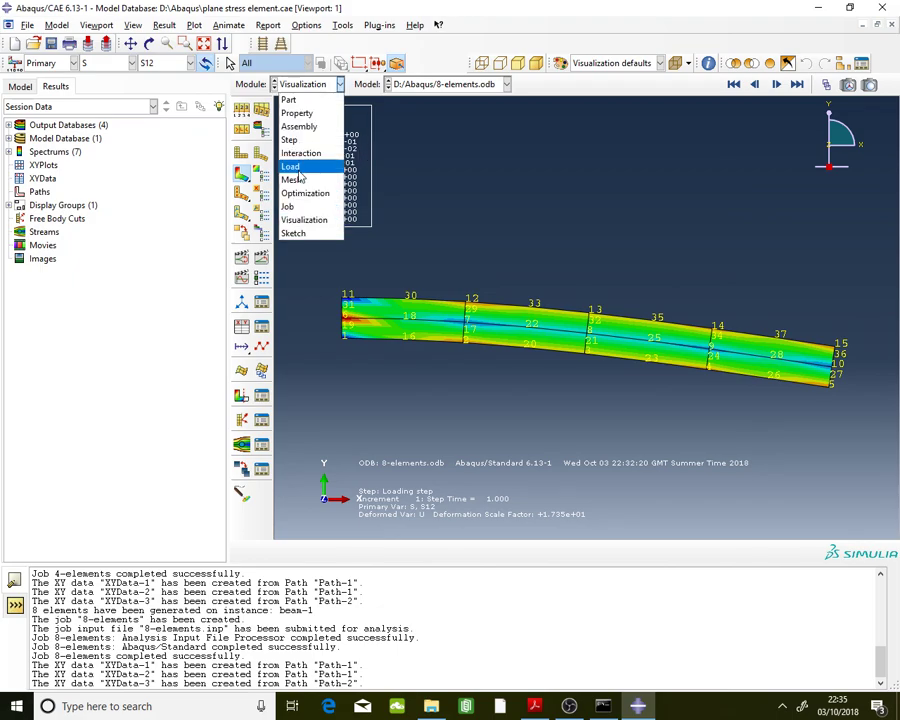
{"action": "left_click", "coordinate": [303, 188]}
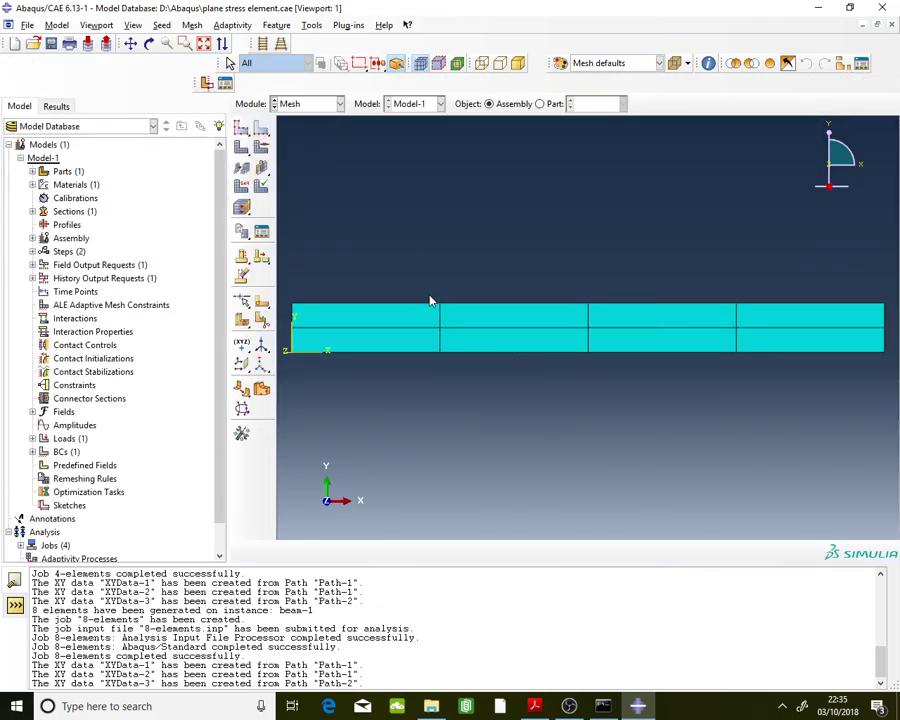
{"action": "left_click", "coordinate": [261, 128]}
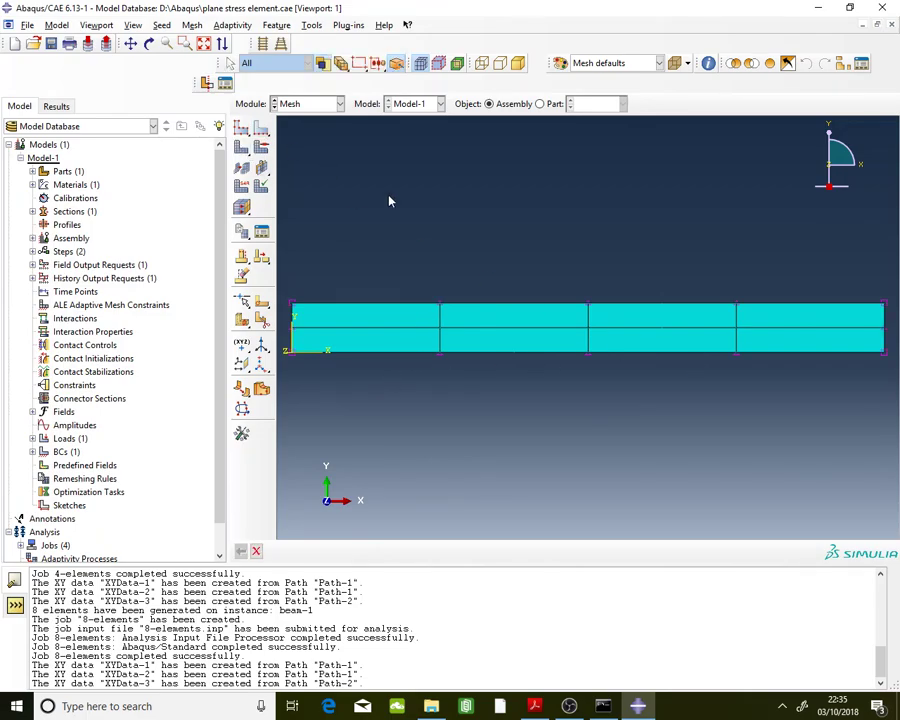
{"action": "left_click", "coordinate": [884, 335]}
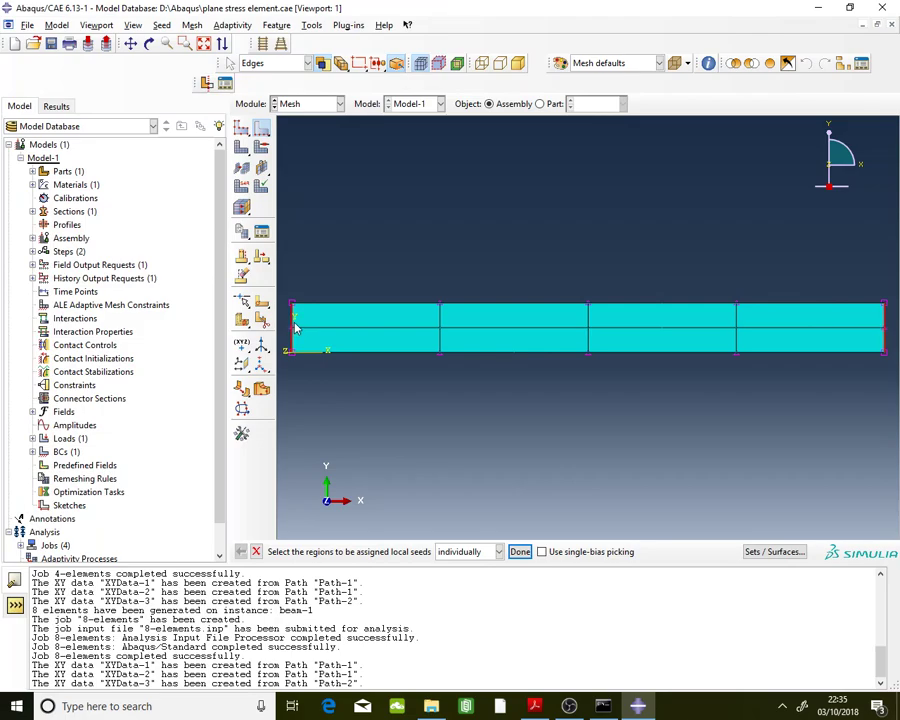
{"action": "middle_click", "coordinate": [440, 482]}
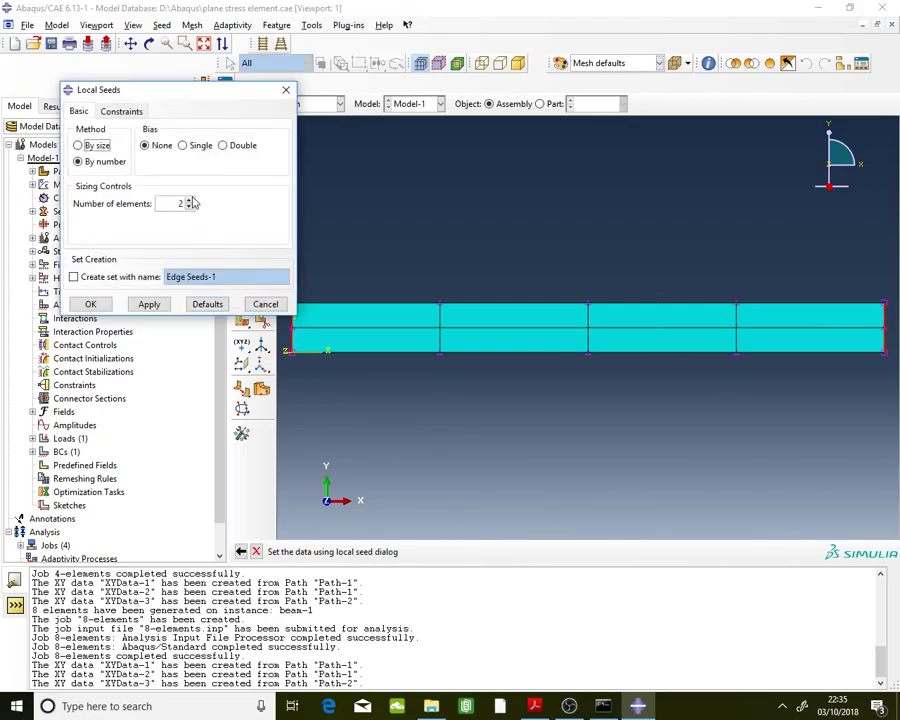
{"action": "left_click", "coordinate": [189, 200]}
{"action": "left_click", "coordinate": [189, 200]}
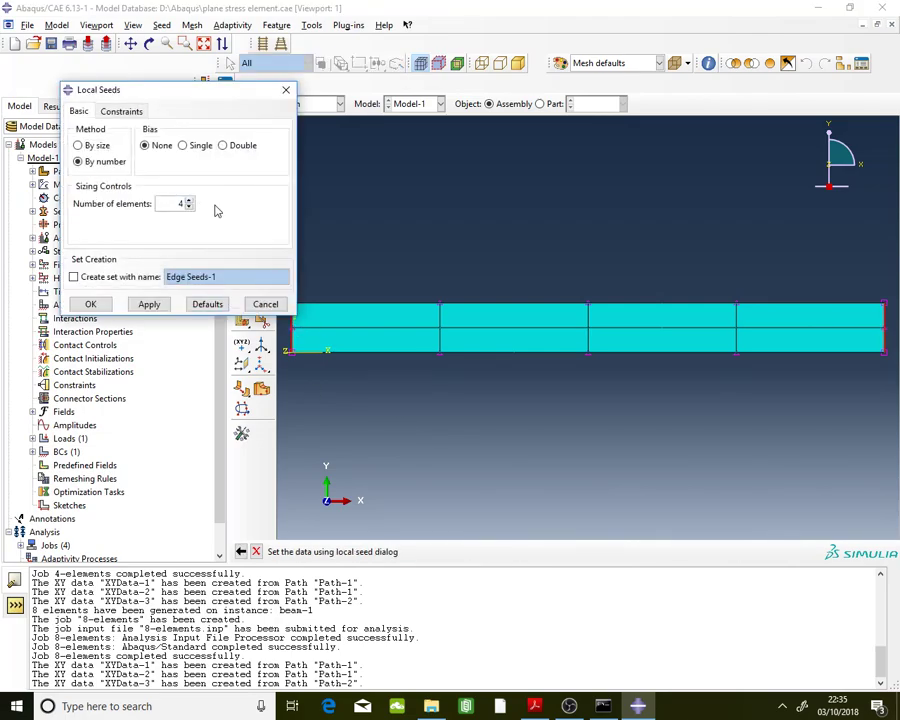
{"action": "left_click", "coordinate": [92, 305]}
{"action": "left_click", "coordinate": [88, 186]}
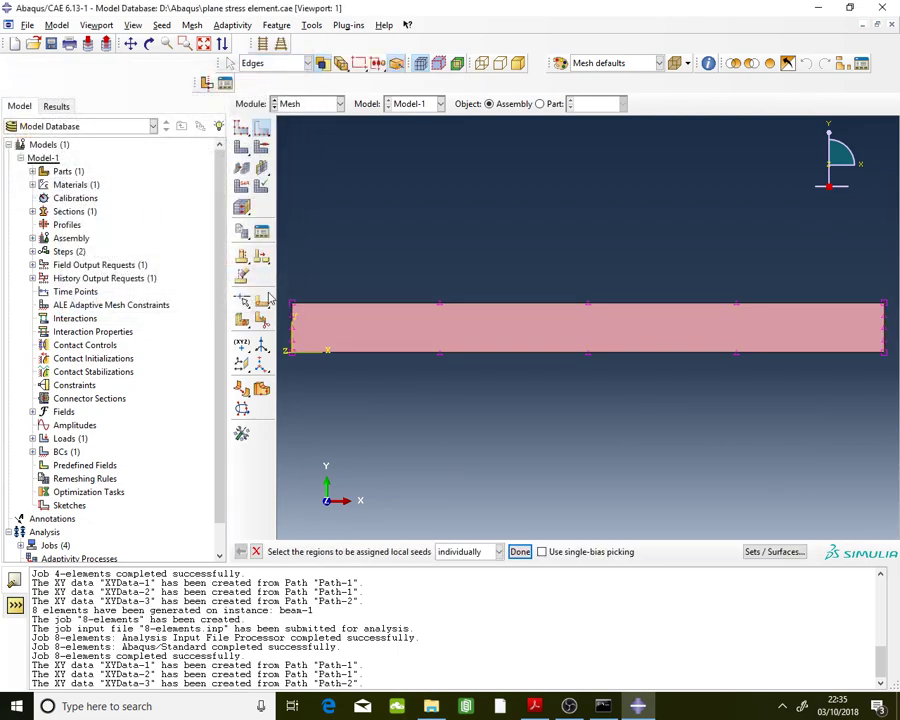
{"action": "left_click", "coordinate": [521, 553]}
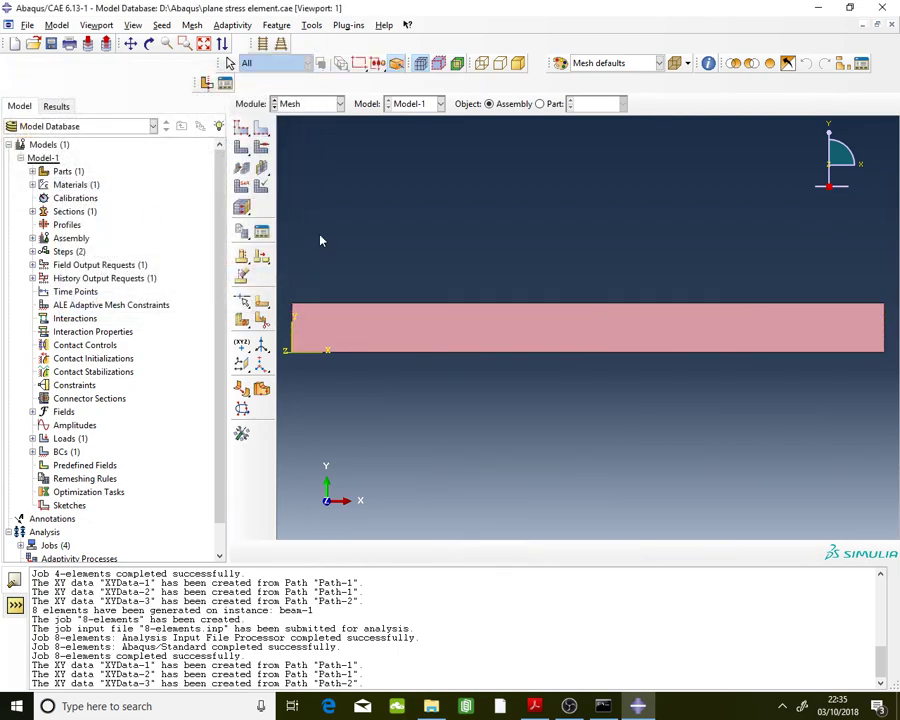
{"action": "left_click", "coordinate": [237, 158]}
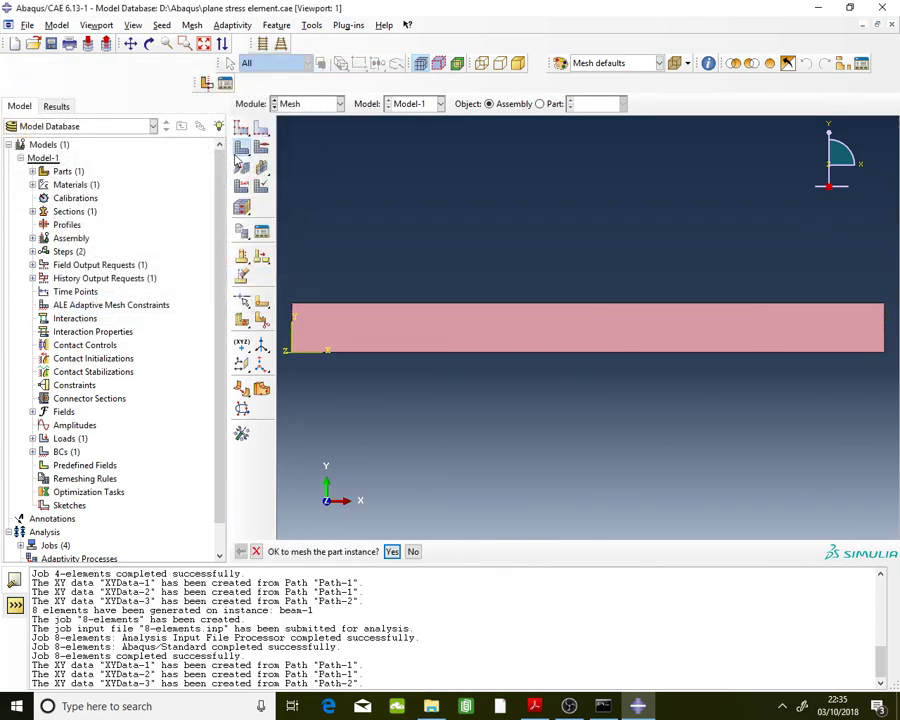
{"action": "left_click", "coordinate": [391, 551]}
Step: Create a full analysis job named 16-elements from Model-1 and submit it
{"action": "left_click", "coordinate": [313, 105]}
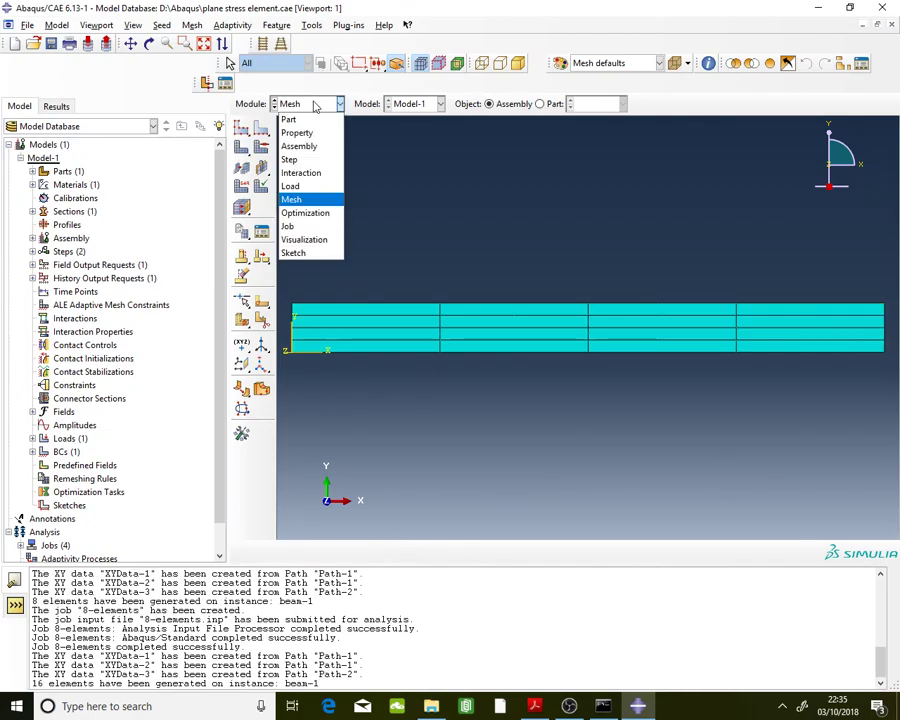
{"action": "left_click", "coordinate": [317, 227]}
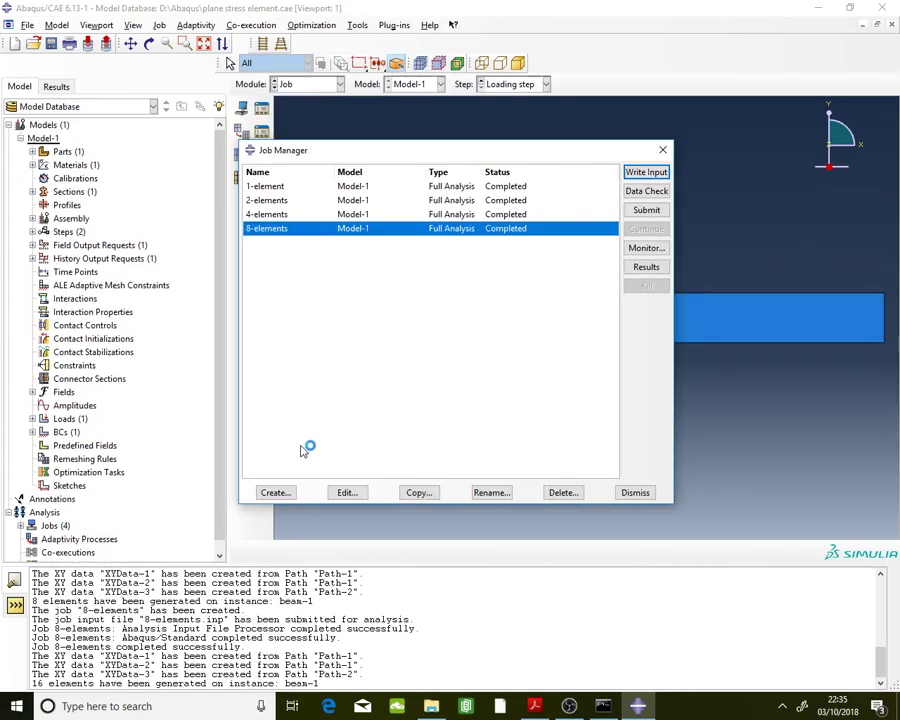
{"action": "left_click", "coordinate": [290, 493]}
{"action": "type", "text": "16-elemen"}
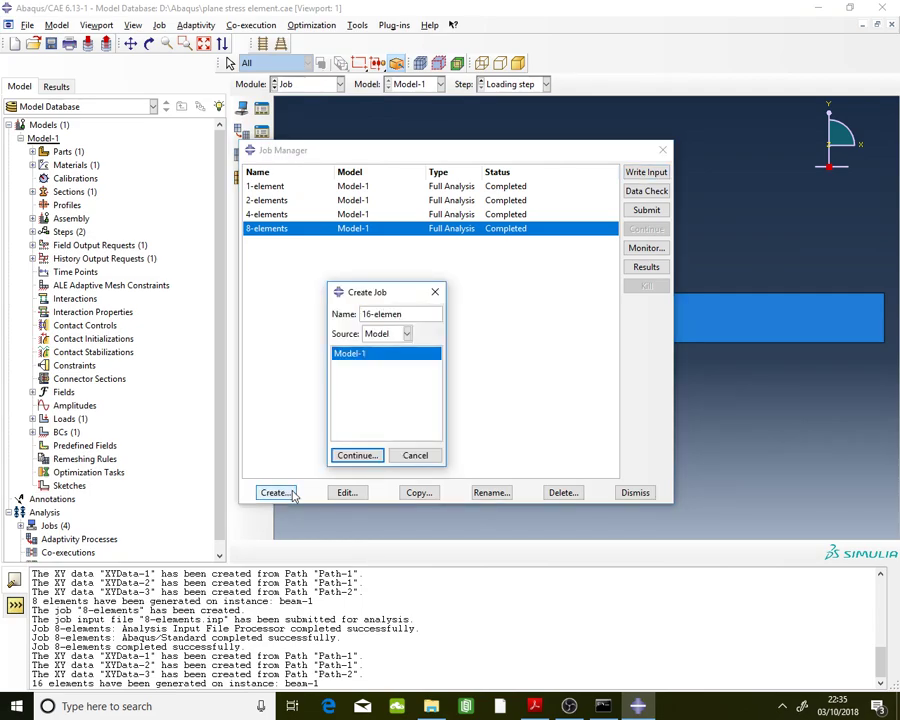
{"action": "type", "text": "ts"}
{"action": "left_click", "coordinate": [357, 455]}
{"action": "left_click", "coordinate": [231, 452]}
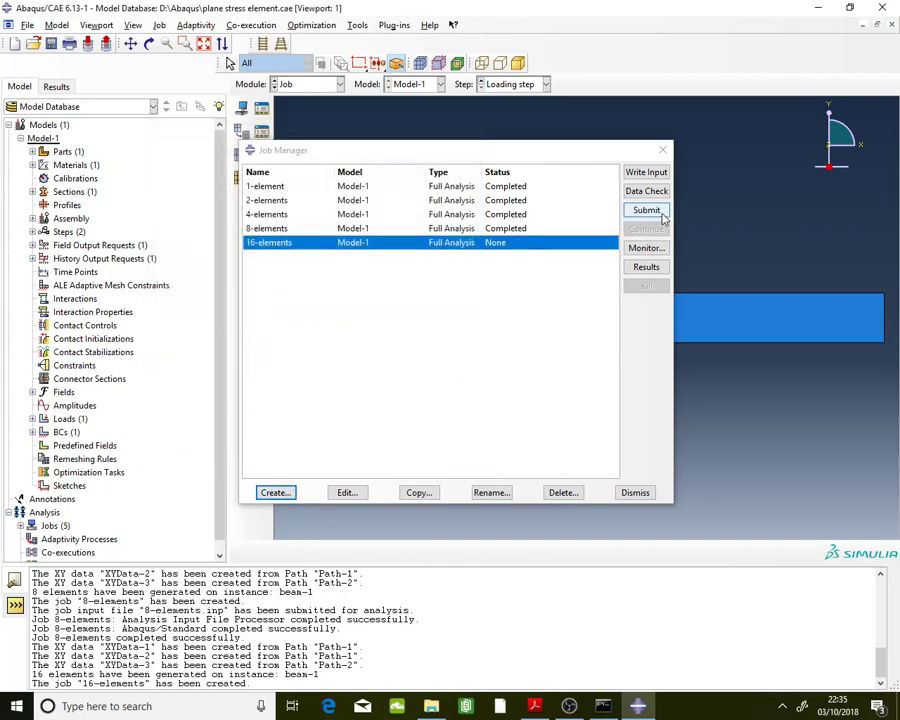
{"action": "left_click", "coordinate": [658, 212]}
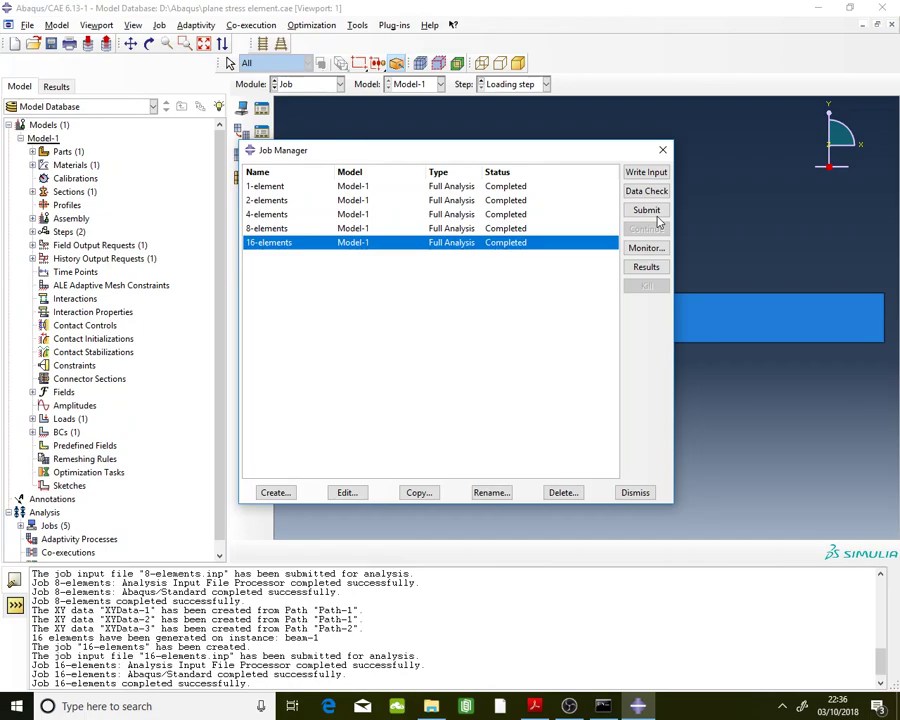
Step: Open the 16-elements job results and plot the U2 displacement contours on the deformed shape
{"action": "left_click", "coordinate": [647, 265]}
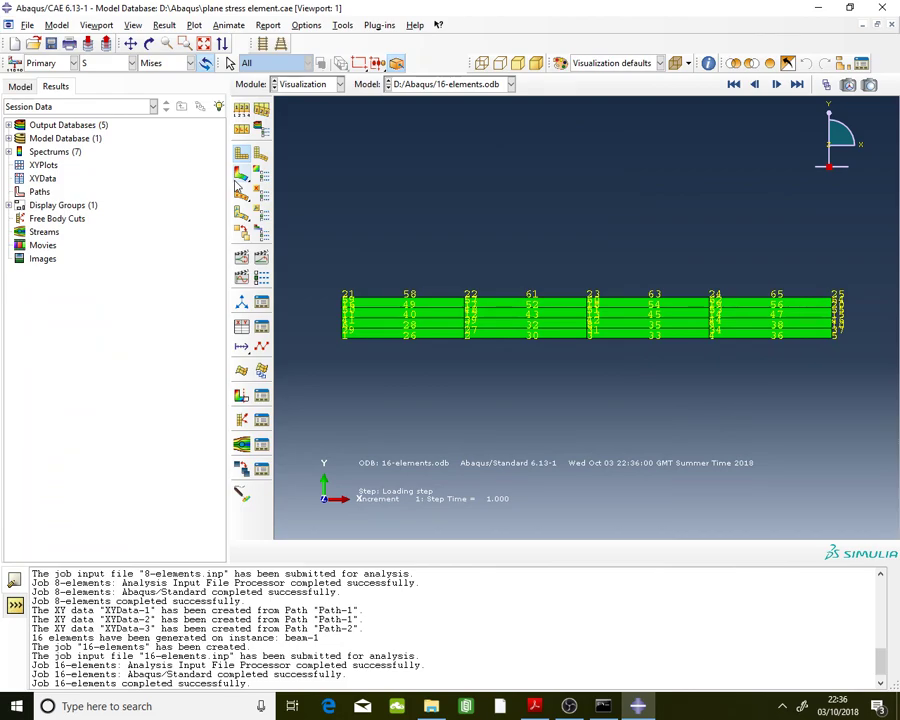
{"action": "left_click", "coordinate": [238, 186]}
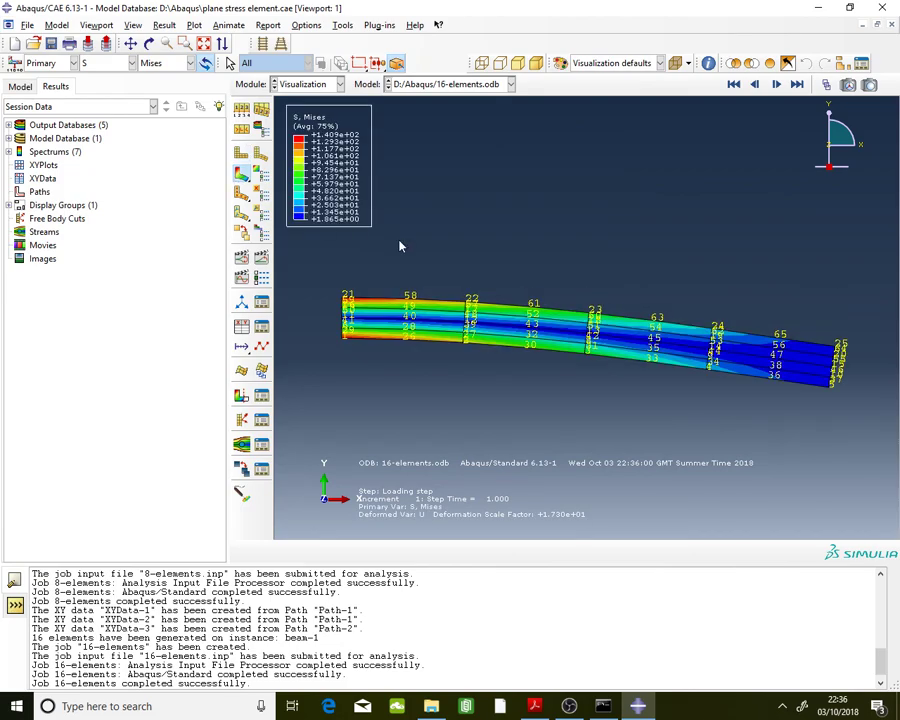
{"action": "left_click", "coordinate": [131, 62]}
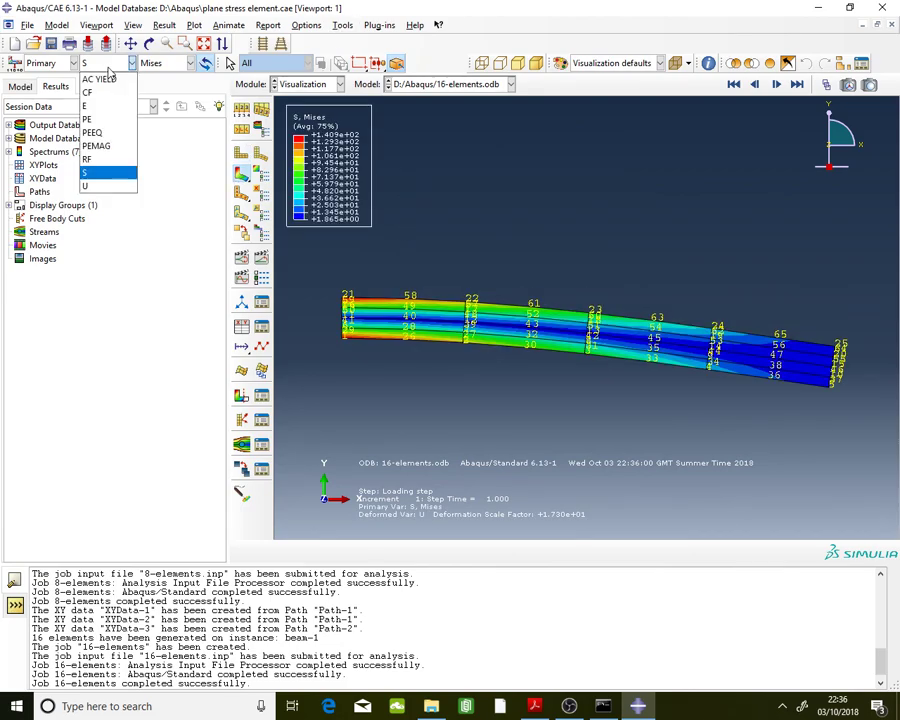
{"action": "left_click", "coordinate": [113, 186]}
{"action": "left_click", "coordinate": [165, 62]}
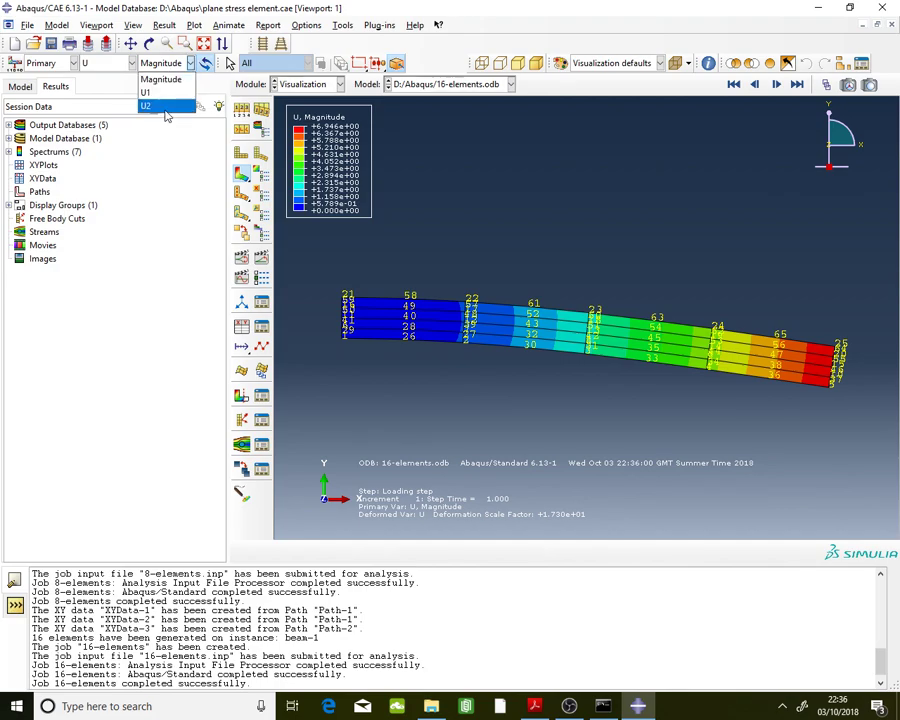
{"action": "left_click", "coordinate": [168, 106]}
Step: Create a node list path along the beam's upper edge through nodes 21, 58, 22, 61, 23, 63, 24, 65 and 25
{"action": "left_click", "coordinate": [342, 25]}
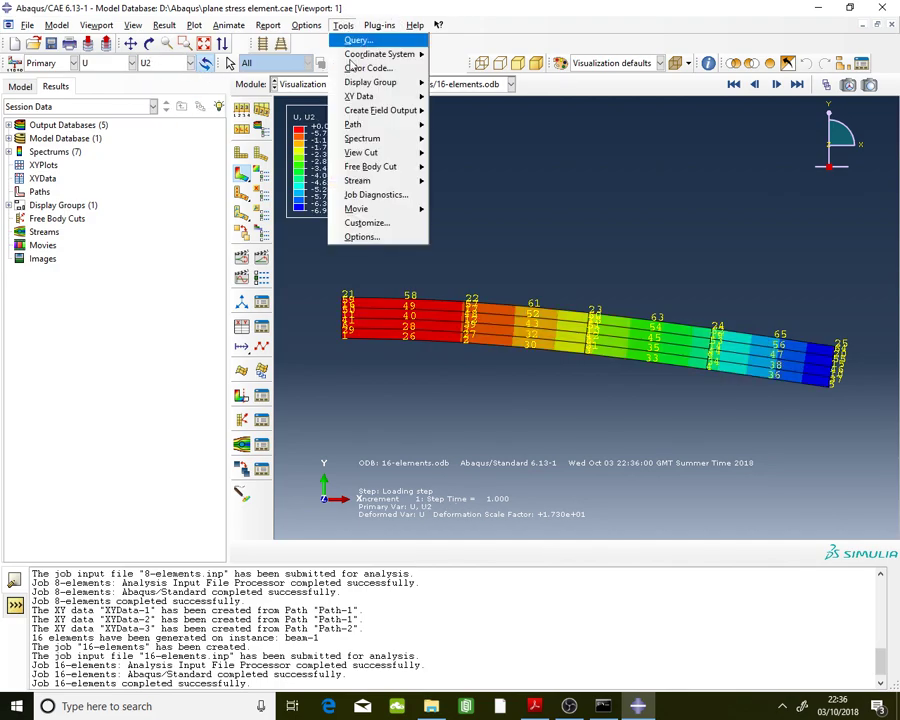
{"action": "mouse_move", "coordinate": [357, 97]}
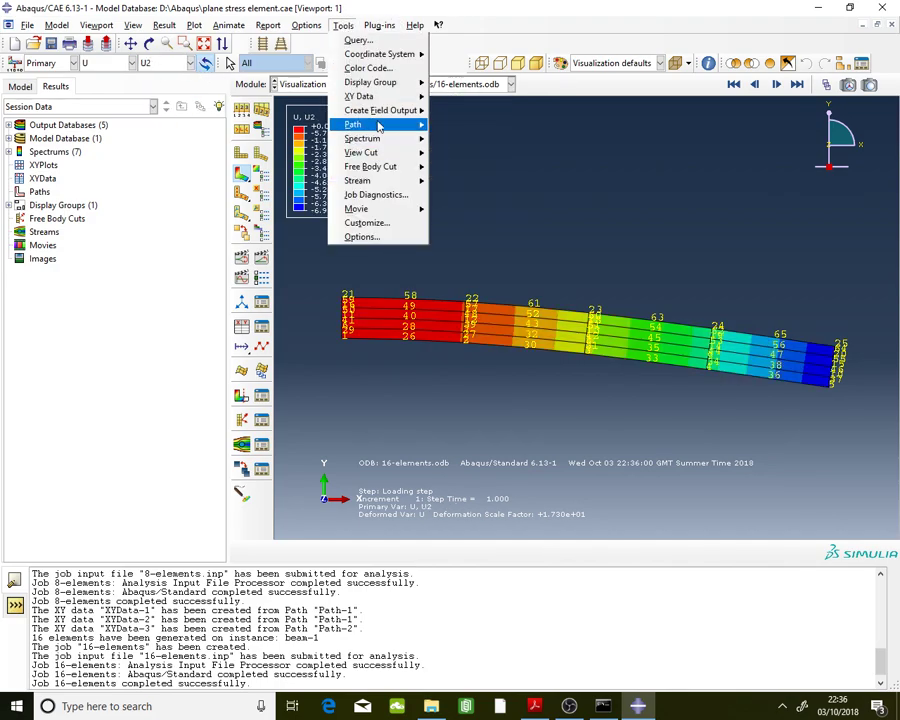
{"action": "mouse_move", "coordinate": [383, 126]}
{"action": "left_click", "coordinate": [462, 126]}
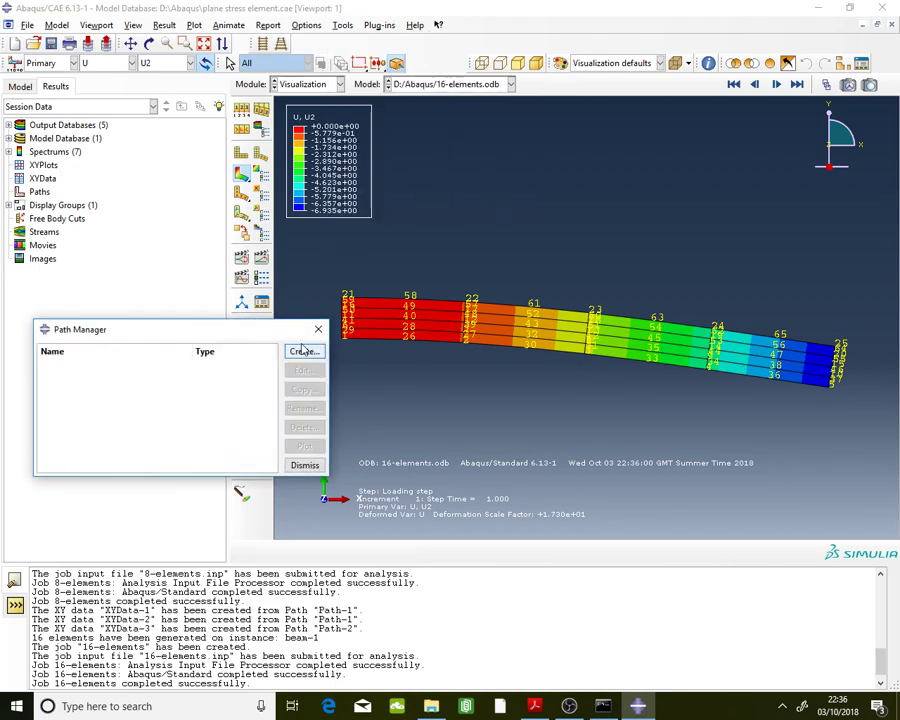
{"action": "left_click", "coordinate": [304, 350]}
{"action": "left_click", "coordinate": [66, 264]}
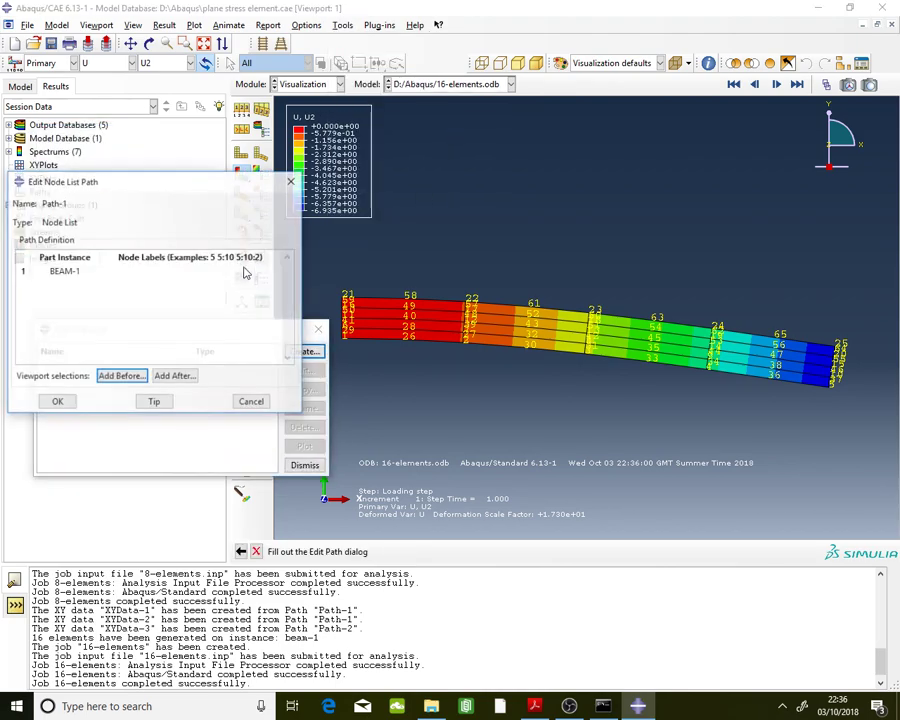
{"action": "left_click", "coordinate": [172, 376]}
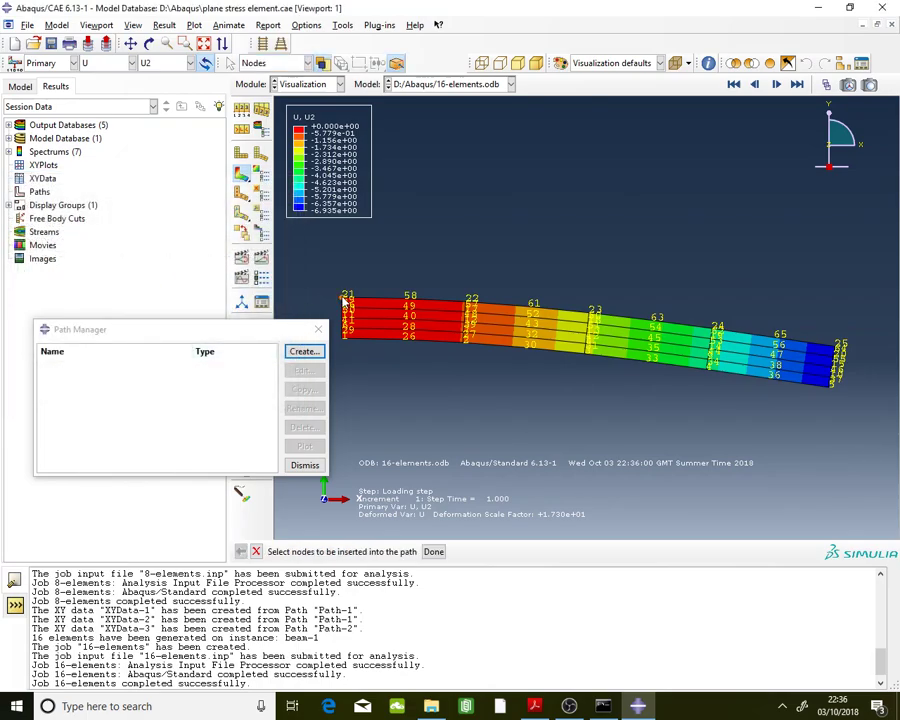
{"action": "left_click", "coordinate": [345, 298]}
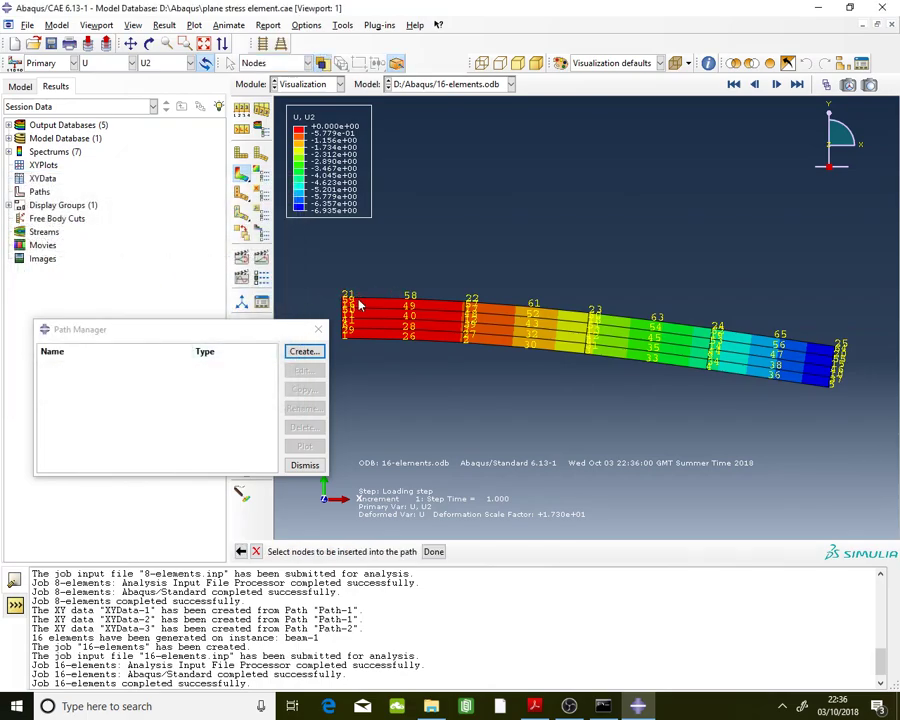
{"action": "left_click", "coordinate": [408, 303]}
{"action": "left_click", "coordinate": [466, 310]}
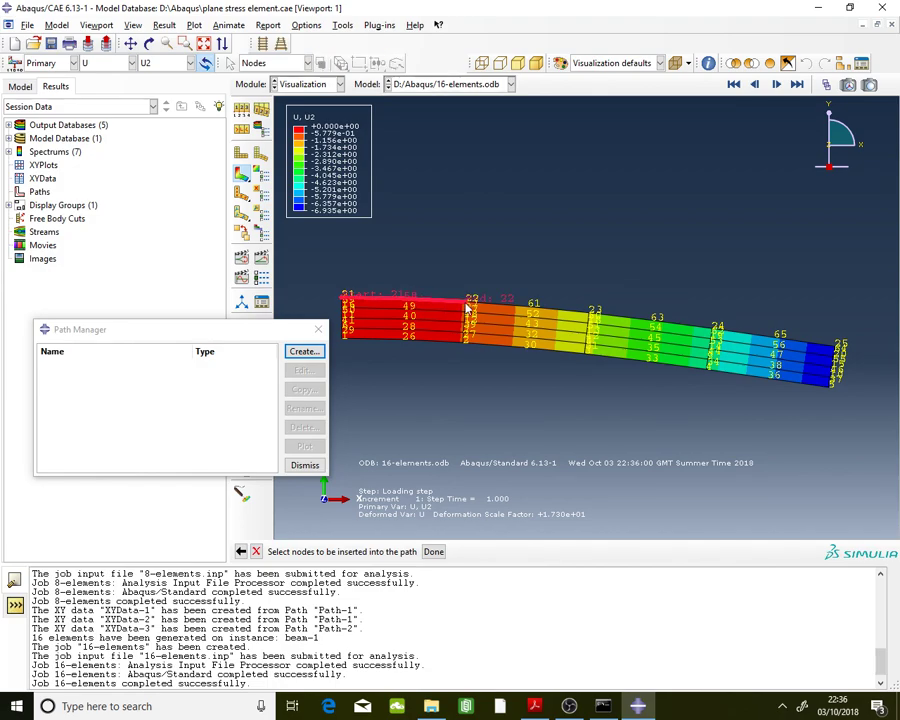
{"action": "left_click", "coordinate": [531, 308]}
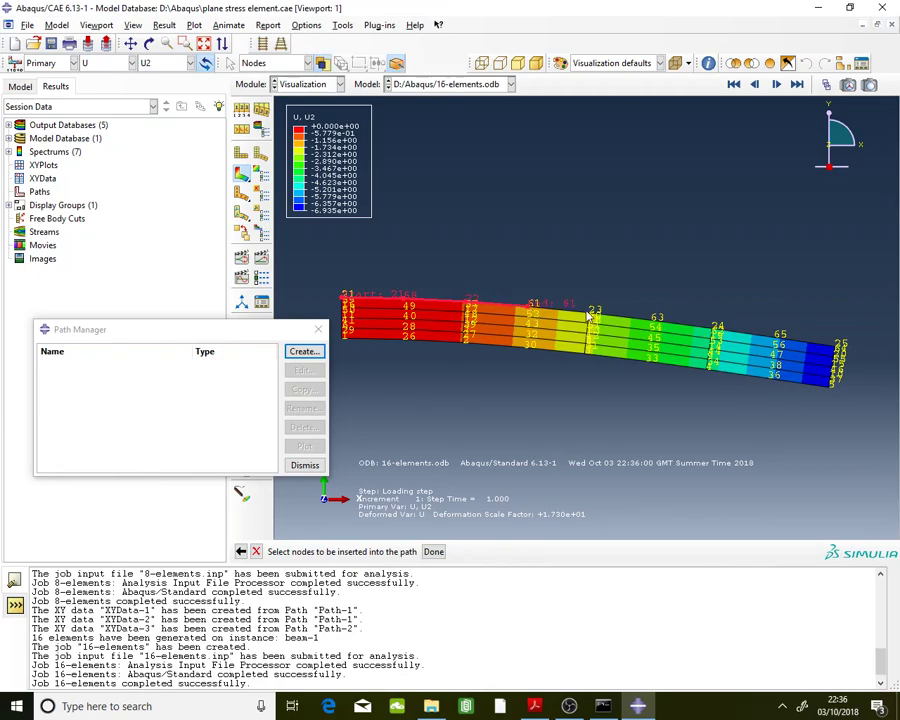
{"action": "left_click", "coordinate": [592, 314]}
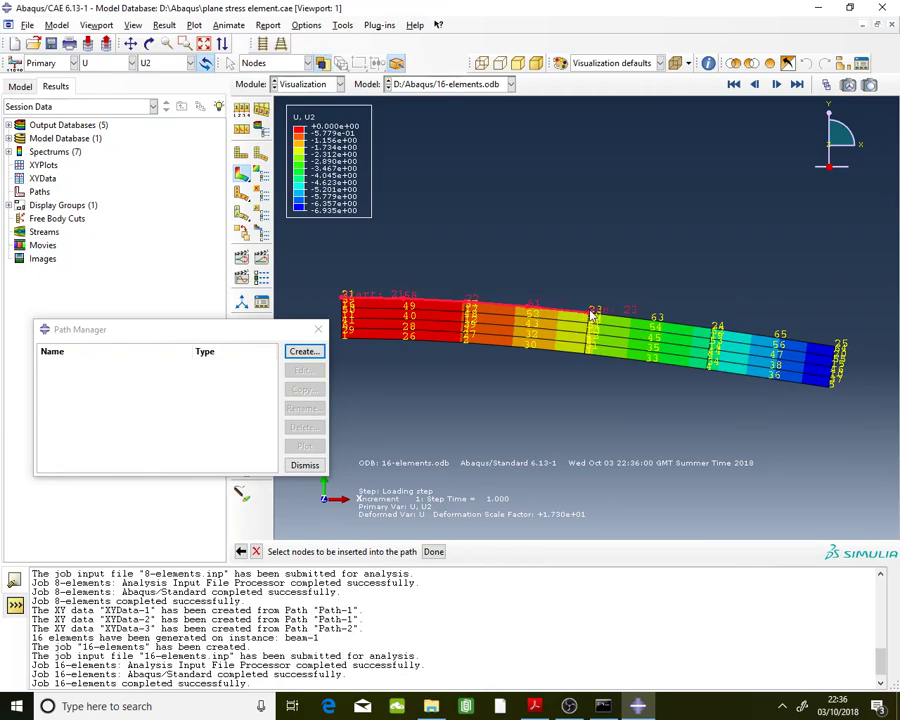
{"action": "left_click", "coordinate": [655, 320]}
{"action": "left_click", "coordinate": [713, 330]}
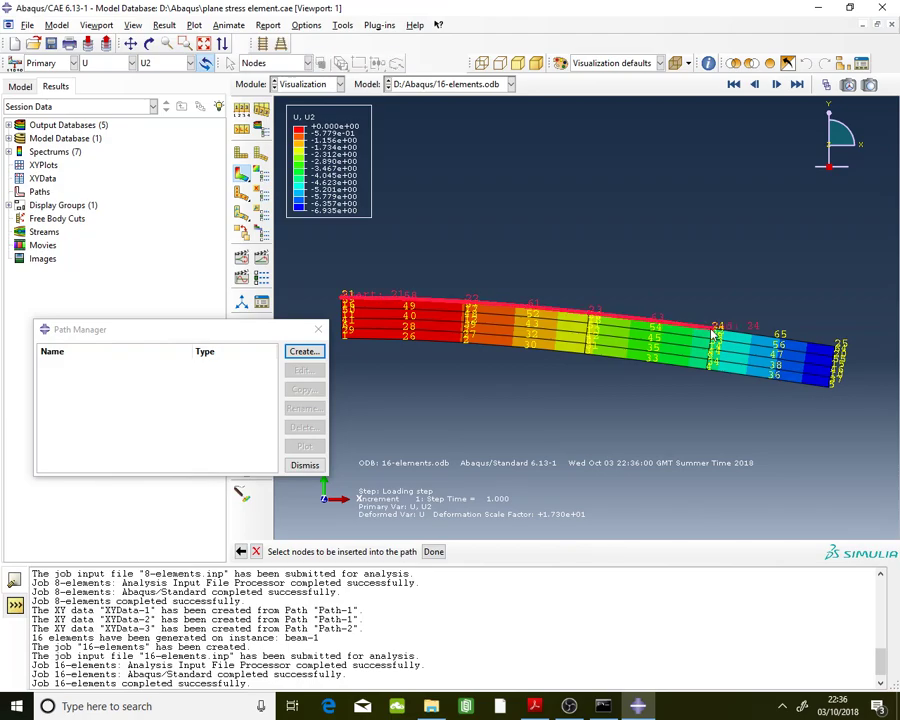
{"action": "left_click", "coordinate": [778, 338]}
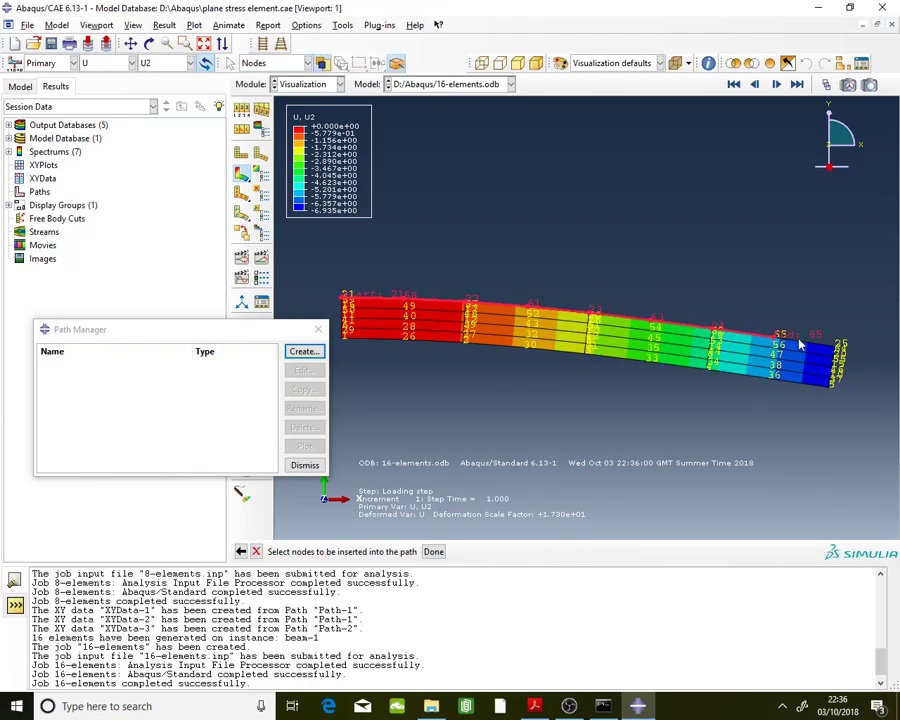
{"action": "left_click", "coordinate": [838, 346]}
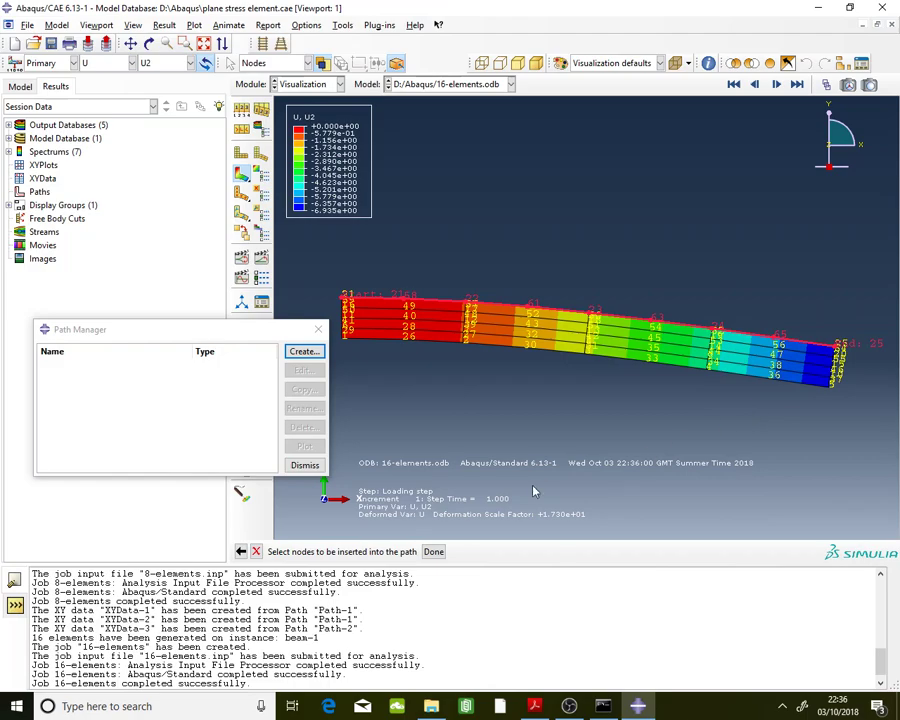
{"action": "left_click", "coordinate": [434, 551]}
{"action": "left_click", "coordinate": [56, 402]}
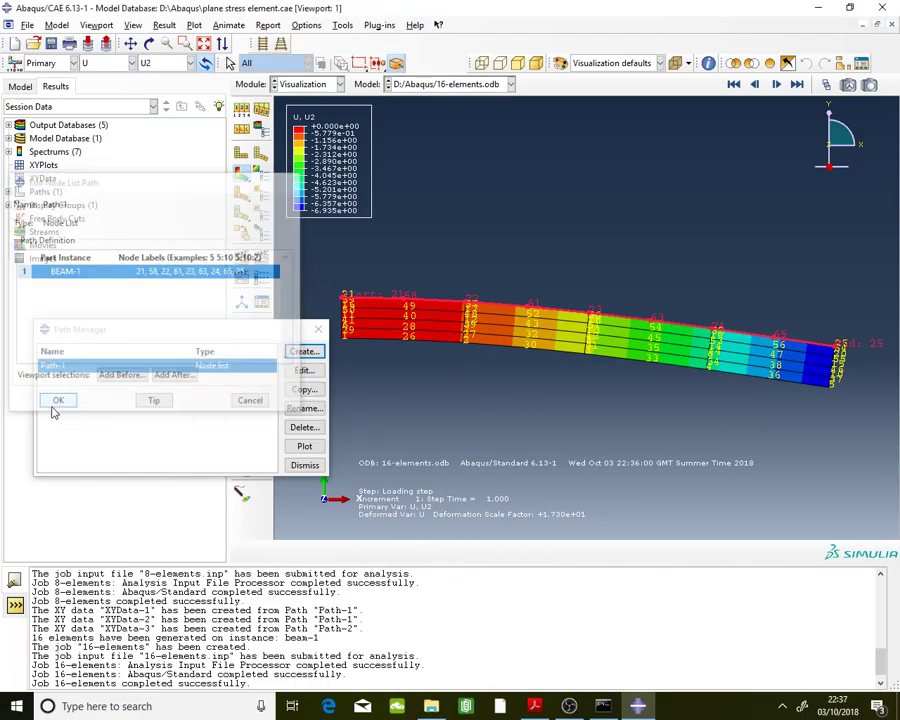
Step: Extract U2 along Path-1 on the undeformed shape against X distance and save it as XY data
{"action": "left_click", "coordinate": [342, 25]}
{"action": "mouse_move", "coordinate": [366, 98]}
{"action": "left_click", "coordinate": [463, 98]}
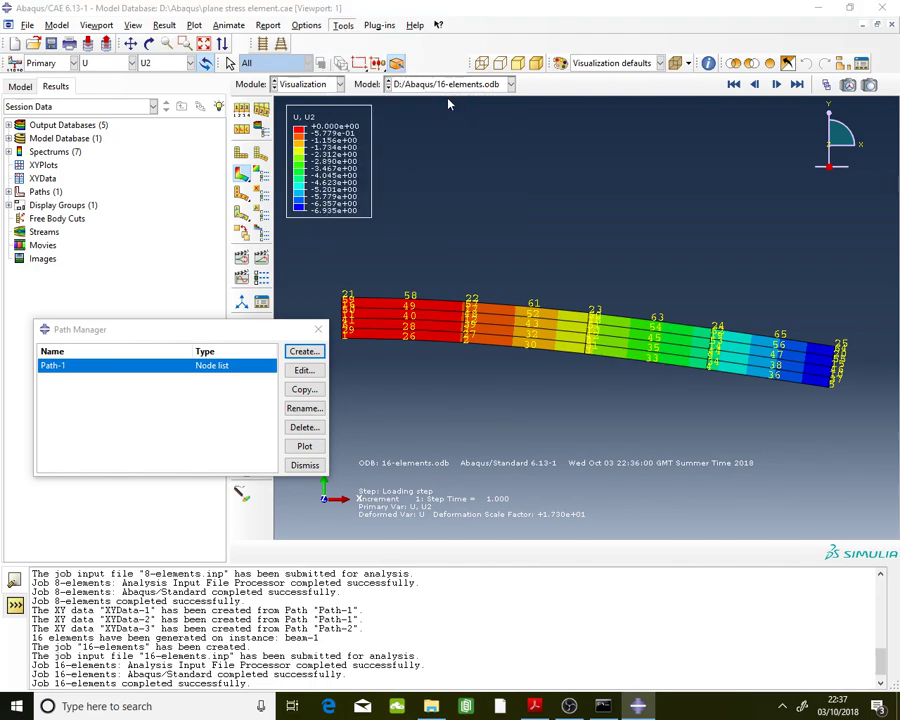
{"action": "left_click", "coordinate": [548, 368]}
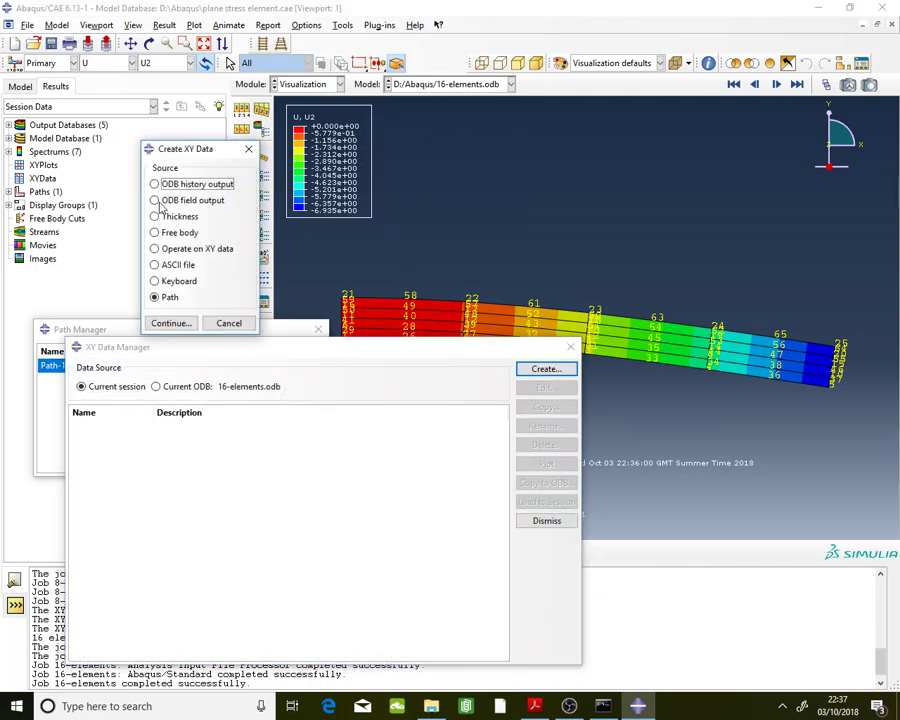
{"action": "left_click", "coordinate": [172, 322]}
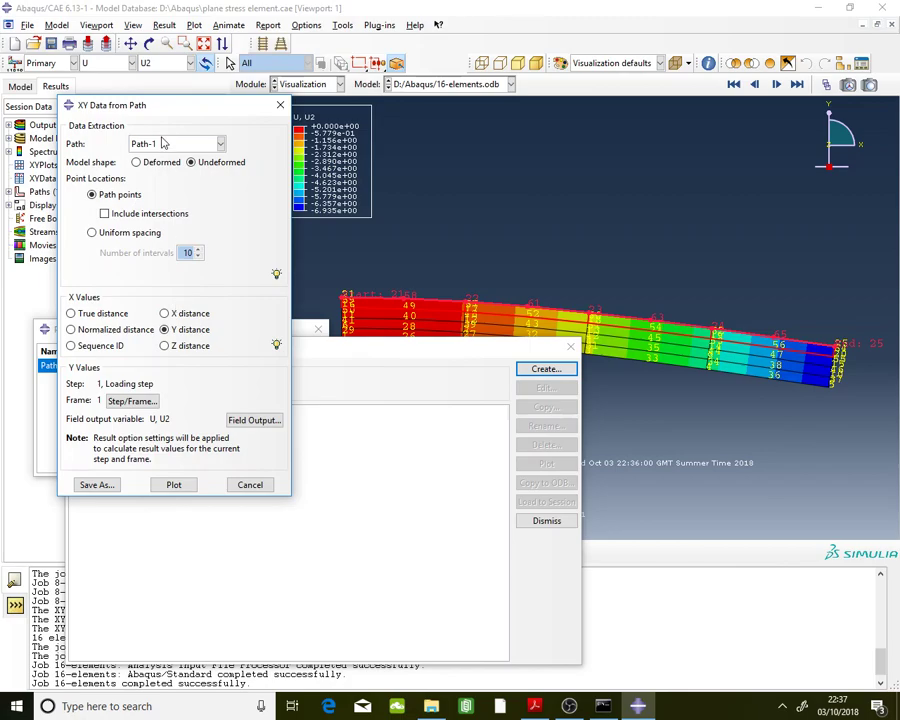
{"action": "left_click", "coordinate": [203, 315]}
{"action": "left_click", "coordinate": [113, 485]}
{"action": "left_click", "coordinate": [127, 342]}
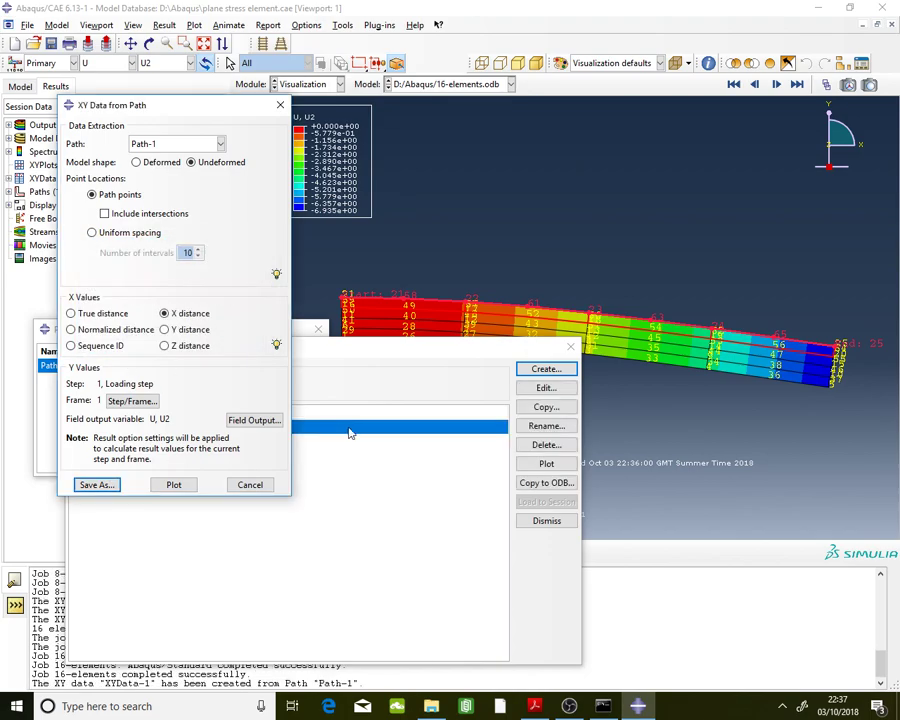
Step: Open the saved U2 data set XYData-1 and select all its X and Y values, then close it
{"action": "double_click", "coordinate": [349, 430]}
{"action": "left_click_drag", "start_coordinate": [268, 216], "coordinate": [307, 341]}
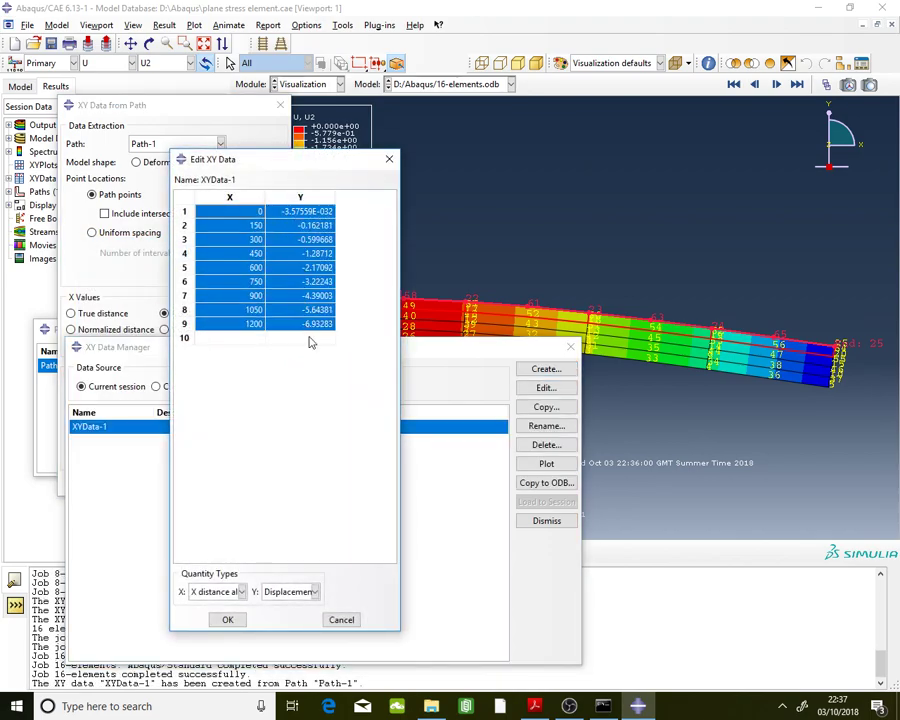
{"action": "left_click", "coordinate": [389, 159]}
Step: Extract the stress component S11 along Path-1 against X distance and save it as XY data
{"action": "left_click", "coordinate": [239, 274]}
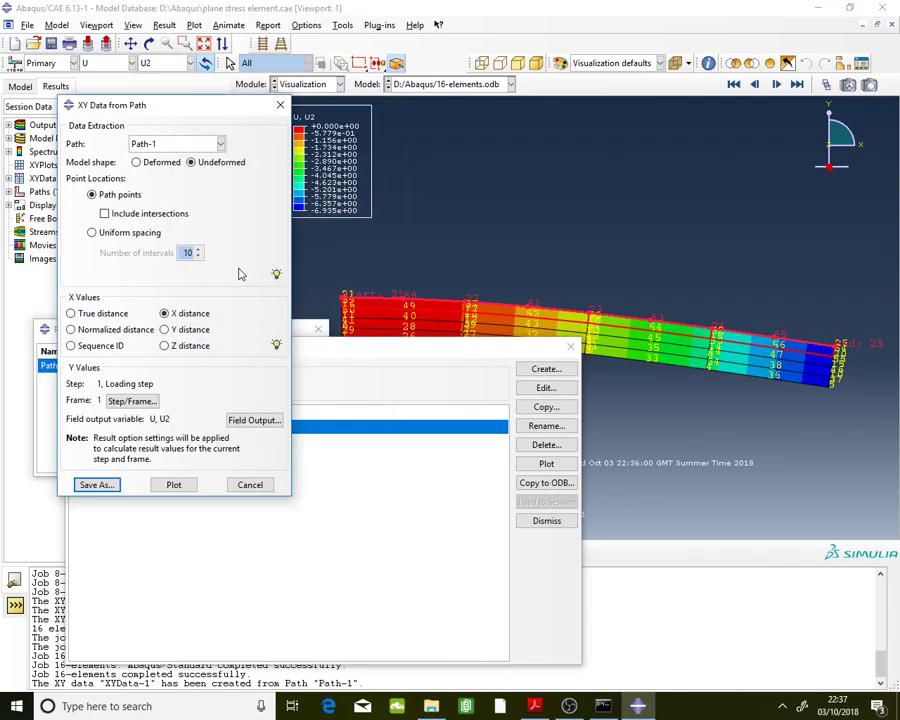
{"action": "left_click", "coordinate": [254, 421]}
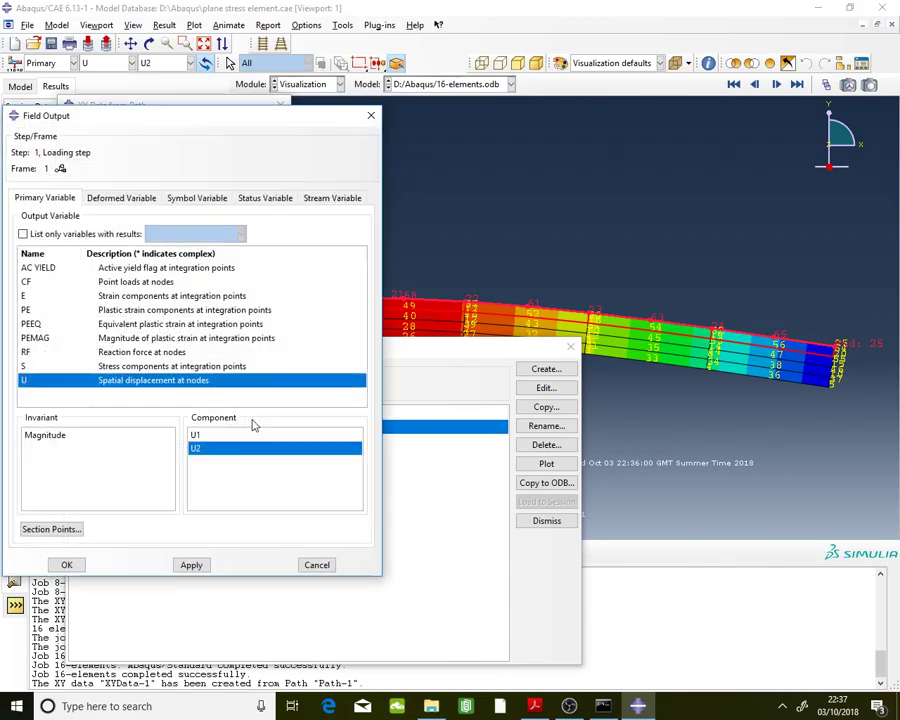
{"action": "left_click", "coordinate": [74, 366]}
{"action": "left_click", "coordinate": [200, 436]}
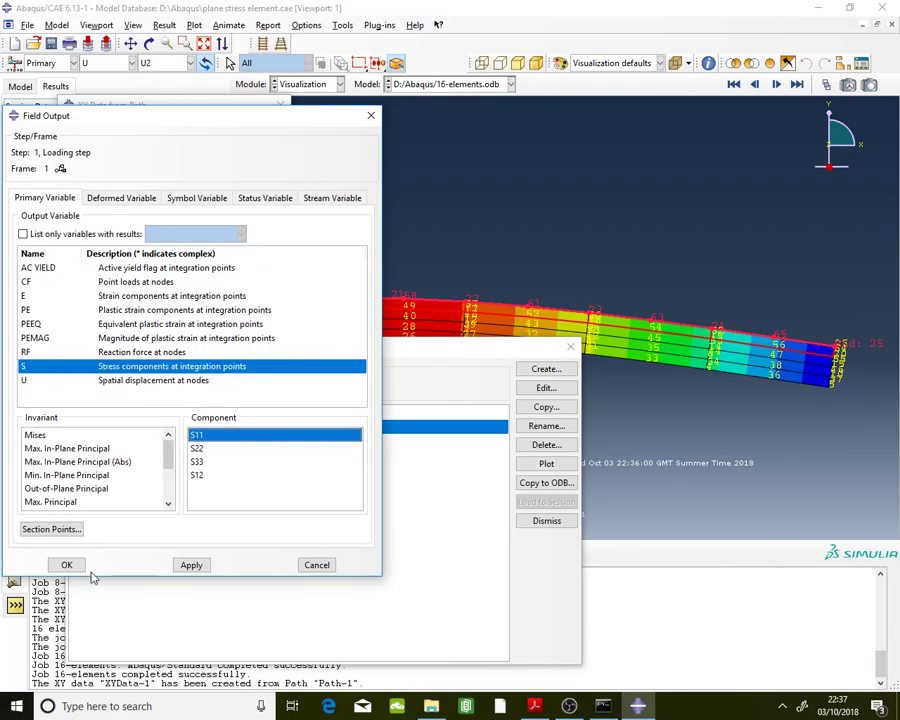
{"action": "left_click", "coordinate": [66, 564]}
{"action": "left_click", "coordinate": [96, 485]}
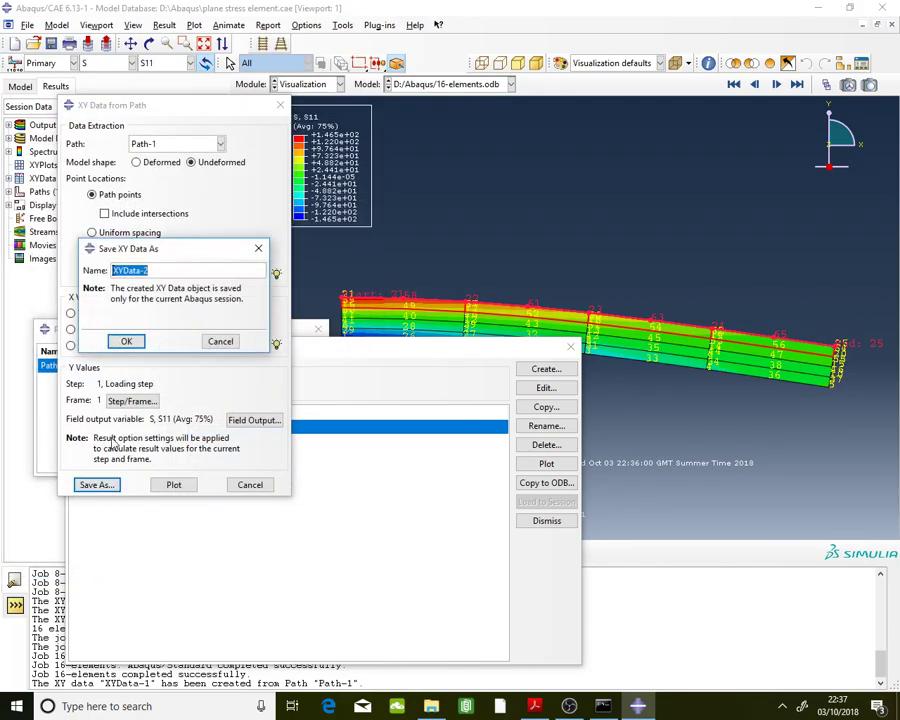
{"action": "left_click", "coordinate": [124, 340]}
Step: Open the saved S11 data set XYData-2, select all its X and Y values, and close the table
{"action": "double_click", "coordinate": [345, 449]}
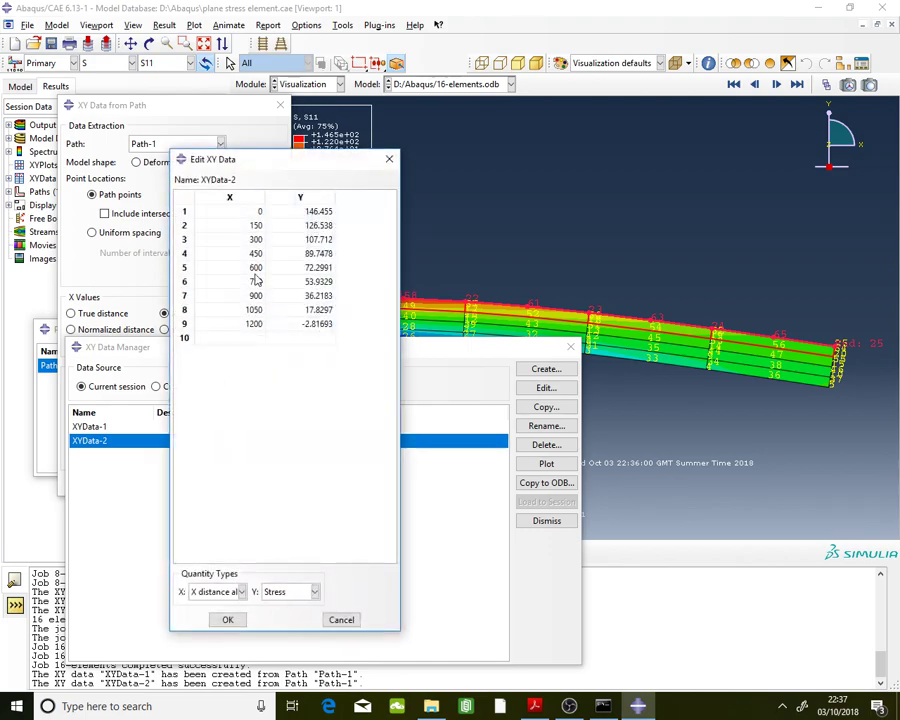
{"action": "left_click_drag", "start_coordinate": [245, 212], "coordinate": [333, 456]}
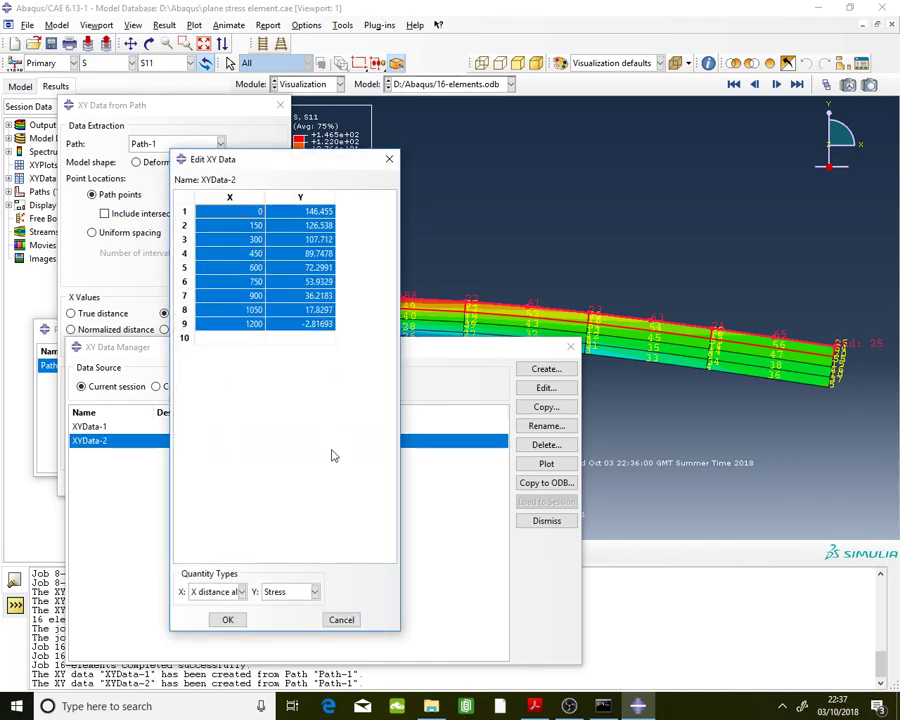
{"action": "left_click", "coordinate": [228, 620]}
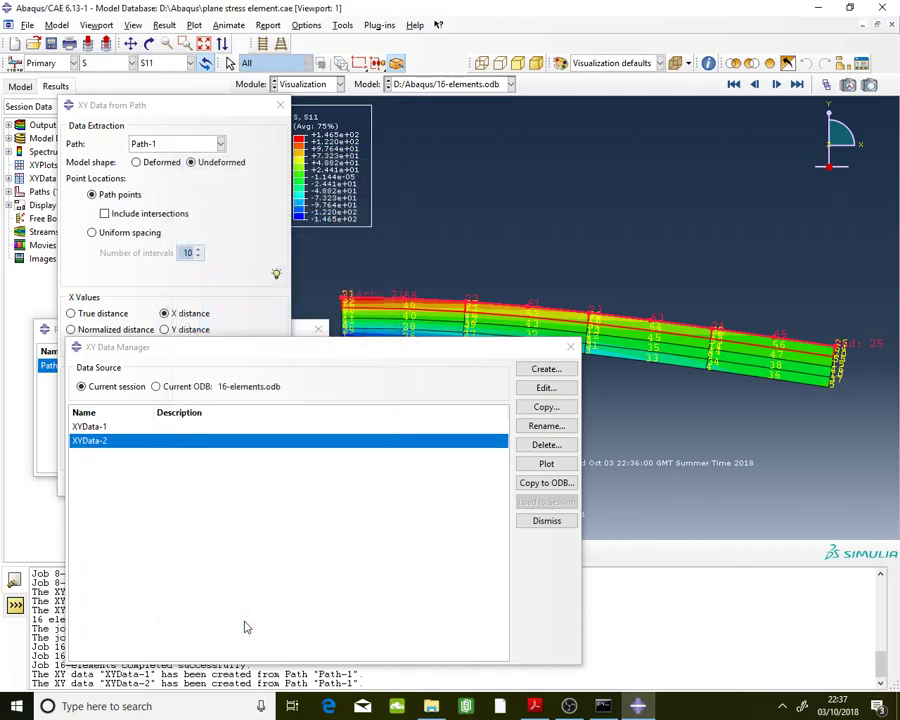
Step: Bring the Path Manager forward and move the XY Data Manager clear of the beam plot
{"action": "left_click", "coordinate": [48, 414]}
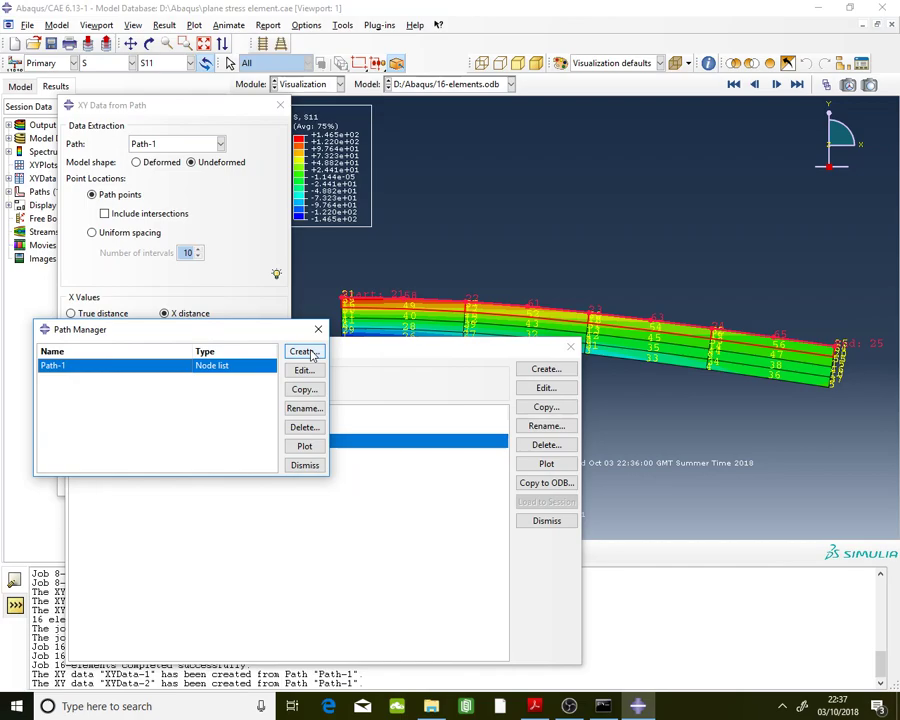
{"action": "left_click_drag", "start_coordinate": [434, 352], "coordinate": [424, 474]}
{"action": "left_click", "coordinate": [270, 340]}
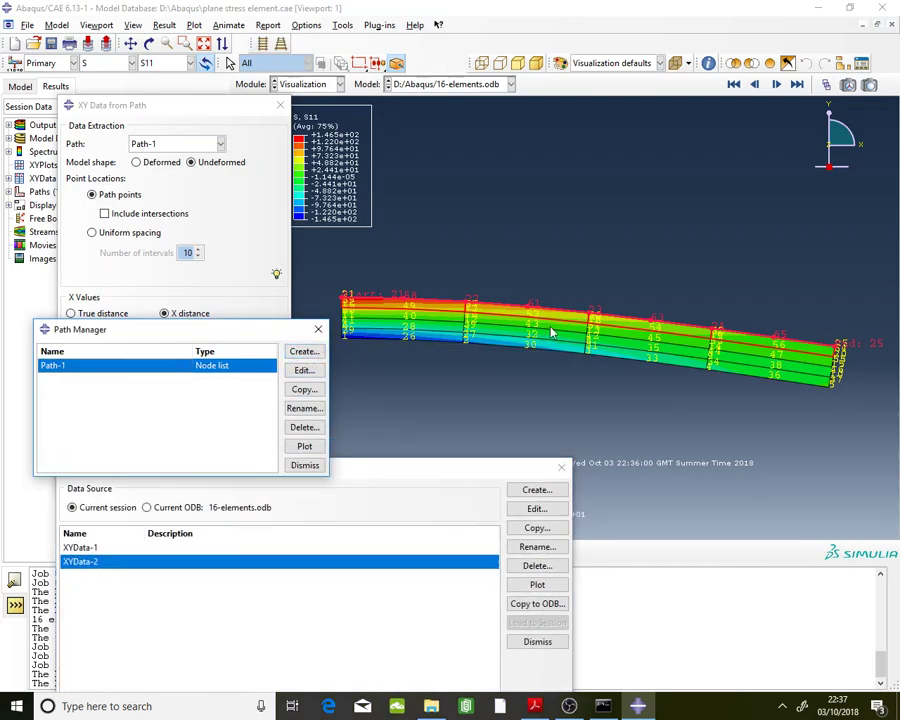
{"action": "scroll", "coordinate": [552, 243], "scroll_direction": "down", "scroll_amount": 1}
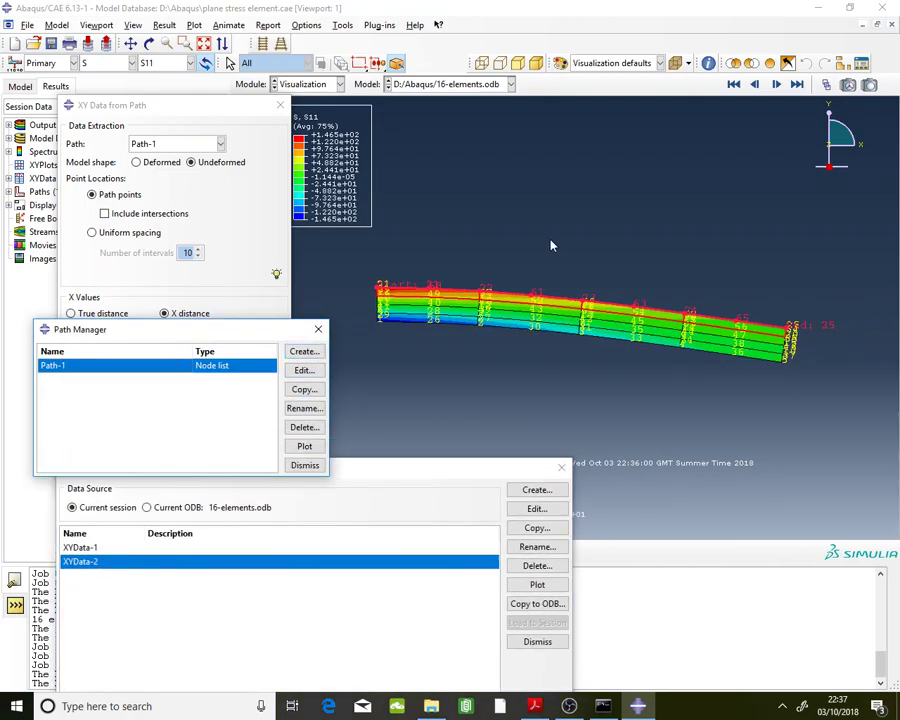
{"action": "scroll", "coordinate": [551, 245], "scroll_direction": "up", "scroll_amount": 1}
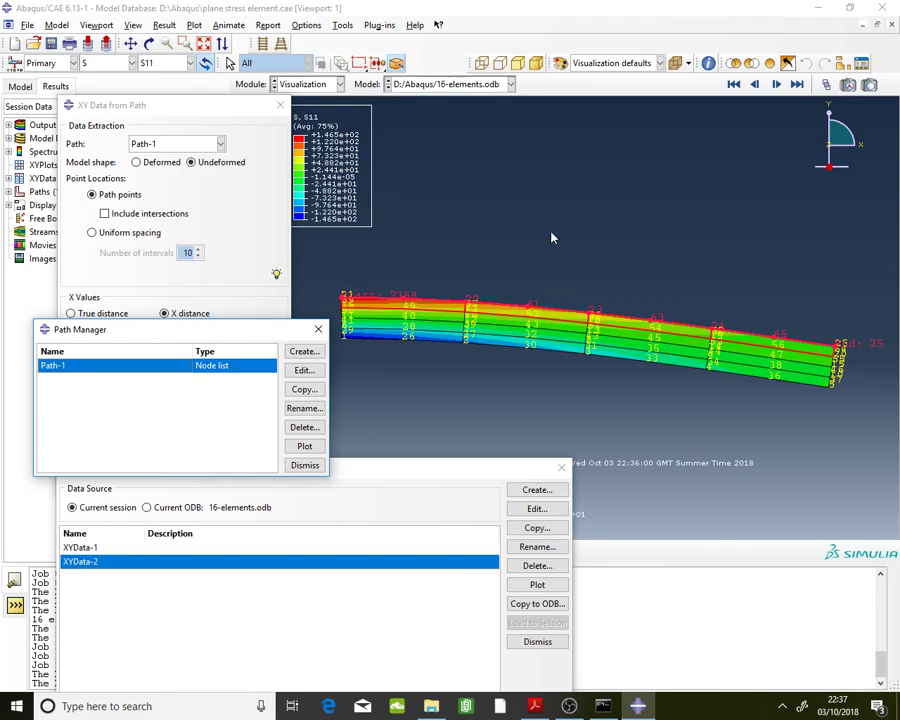
{"action": "scroll", "coordinate": [552, 236], "scroll_direction": "down", "scroll_amount": 2}
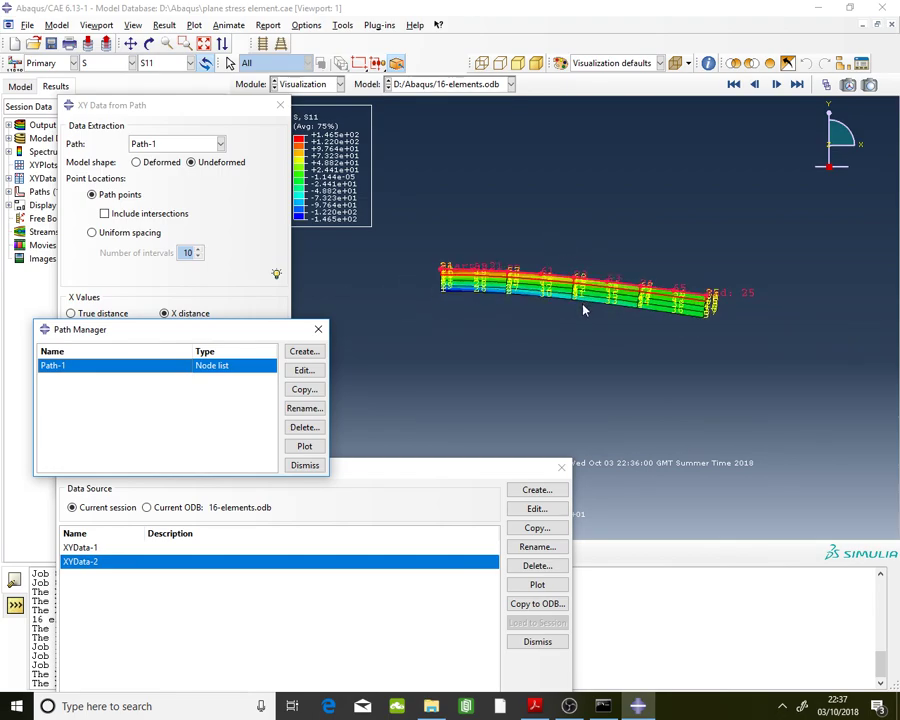